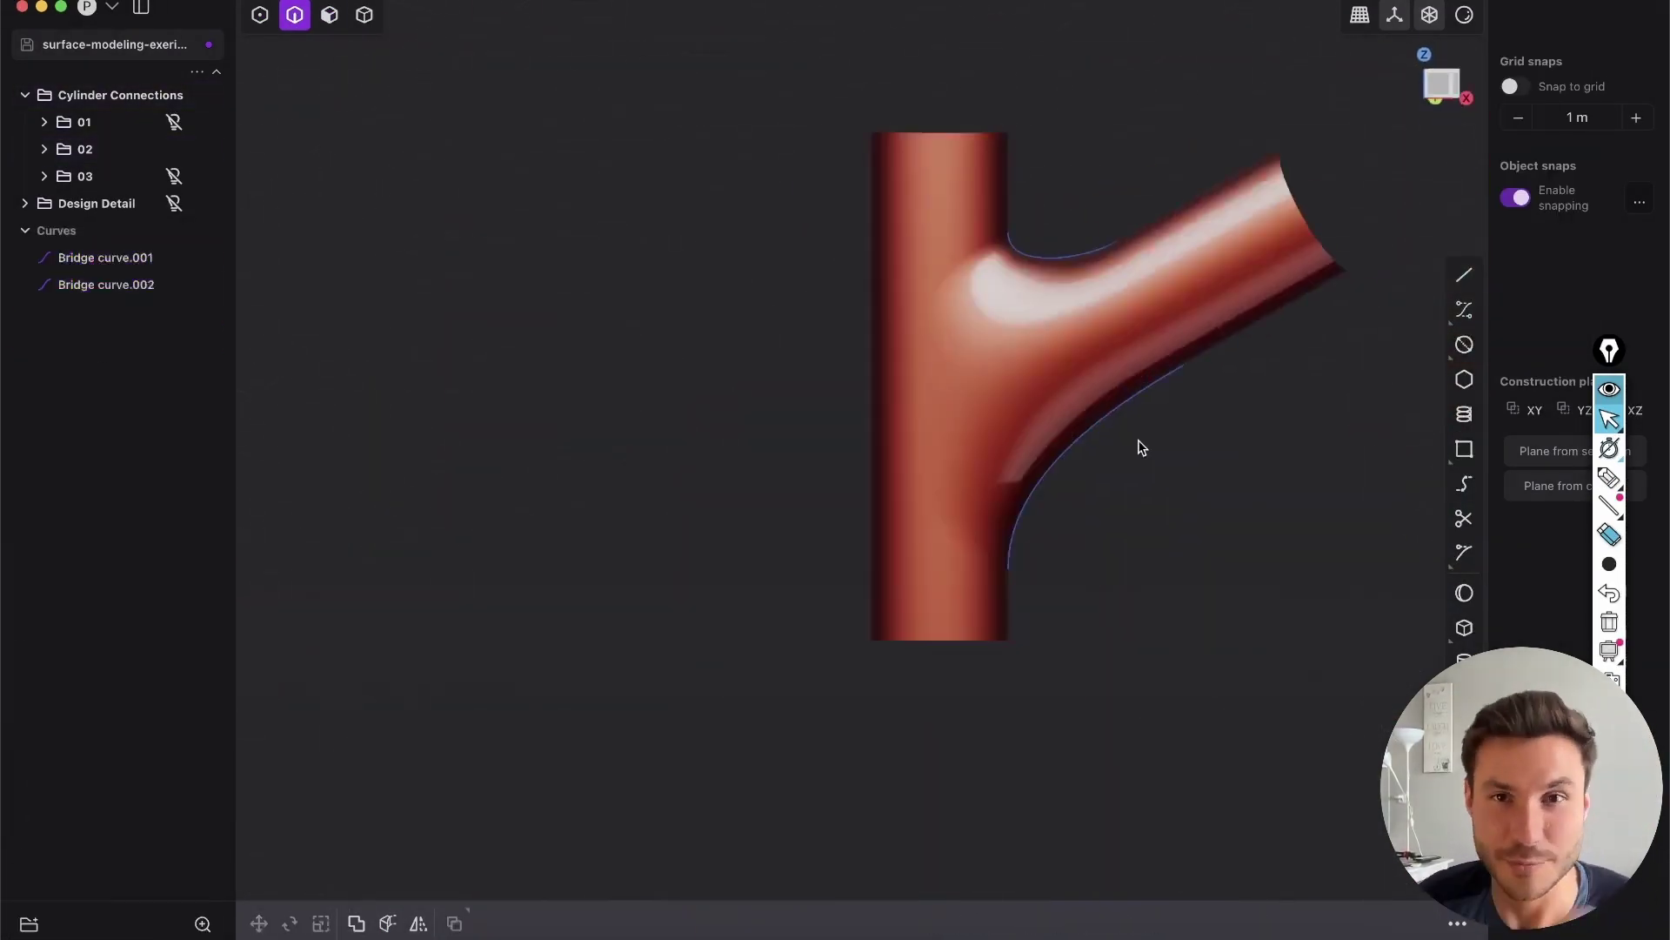
key(super+z)
key(super+z)
key(super+z)
key(super+z)
key(super+z)
key(super+z)
key(super+z)
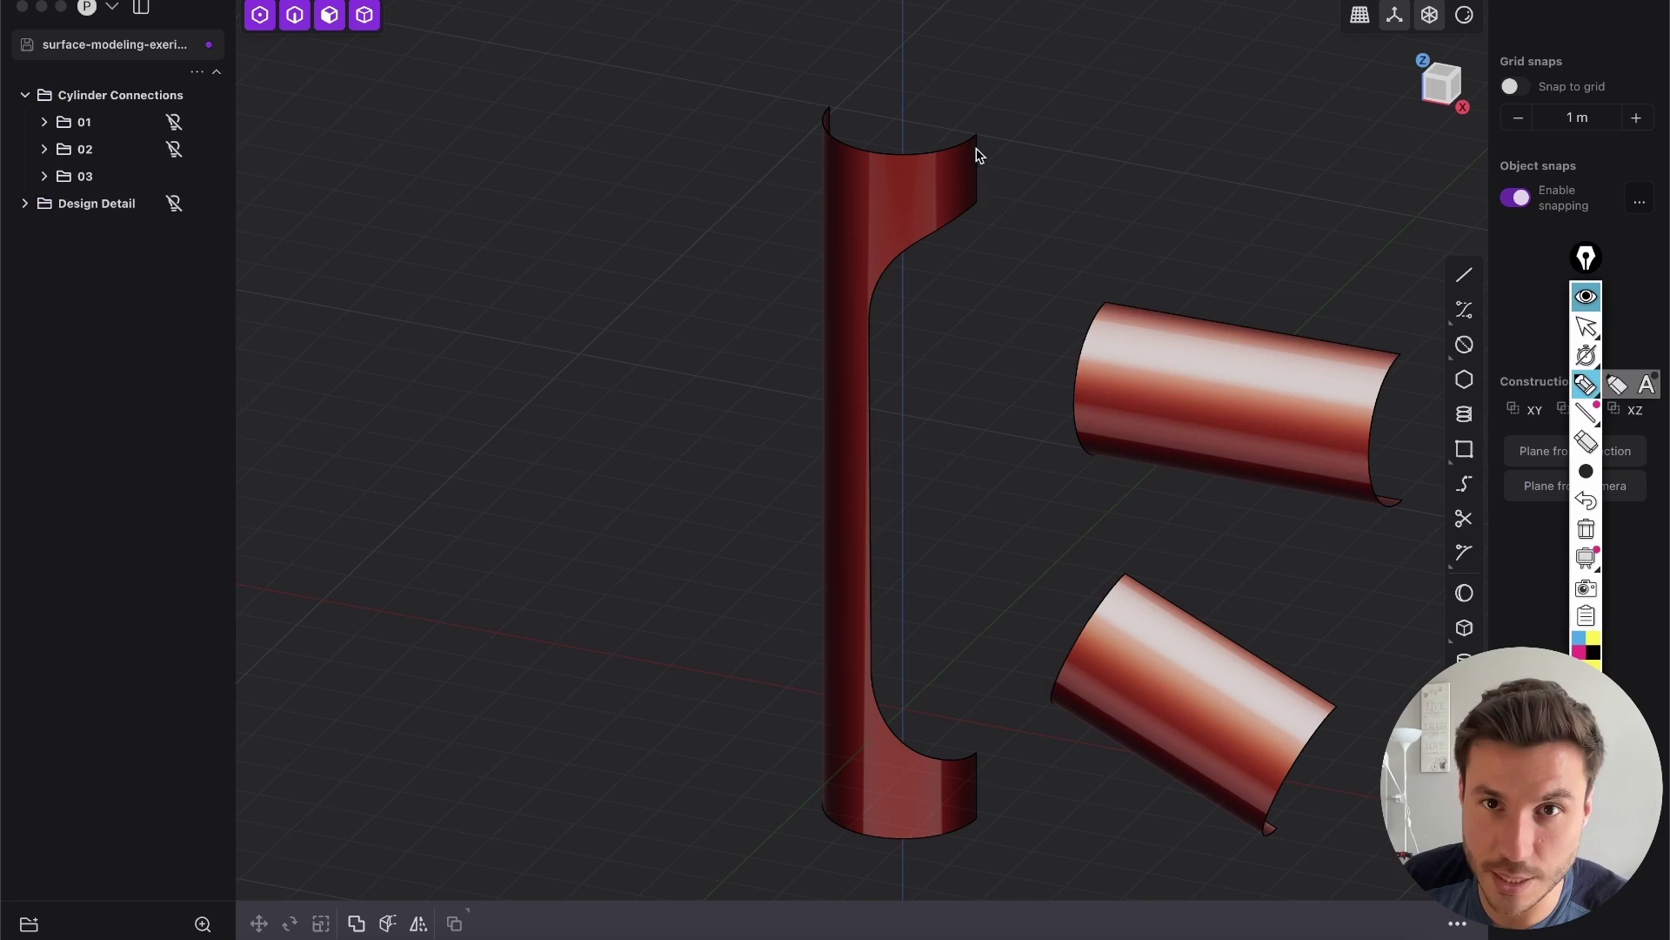
mouse_move(980, 157)
mouse_down()
mouse_move(980, 742)
mouse_move(1006, 212)
mouse_move(948, 558)
mouse_up()
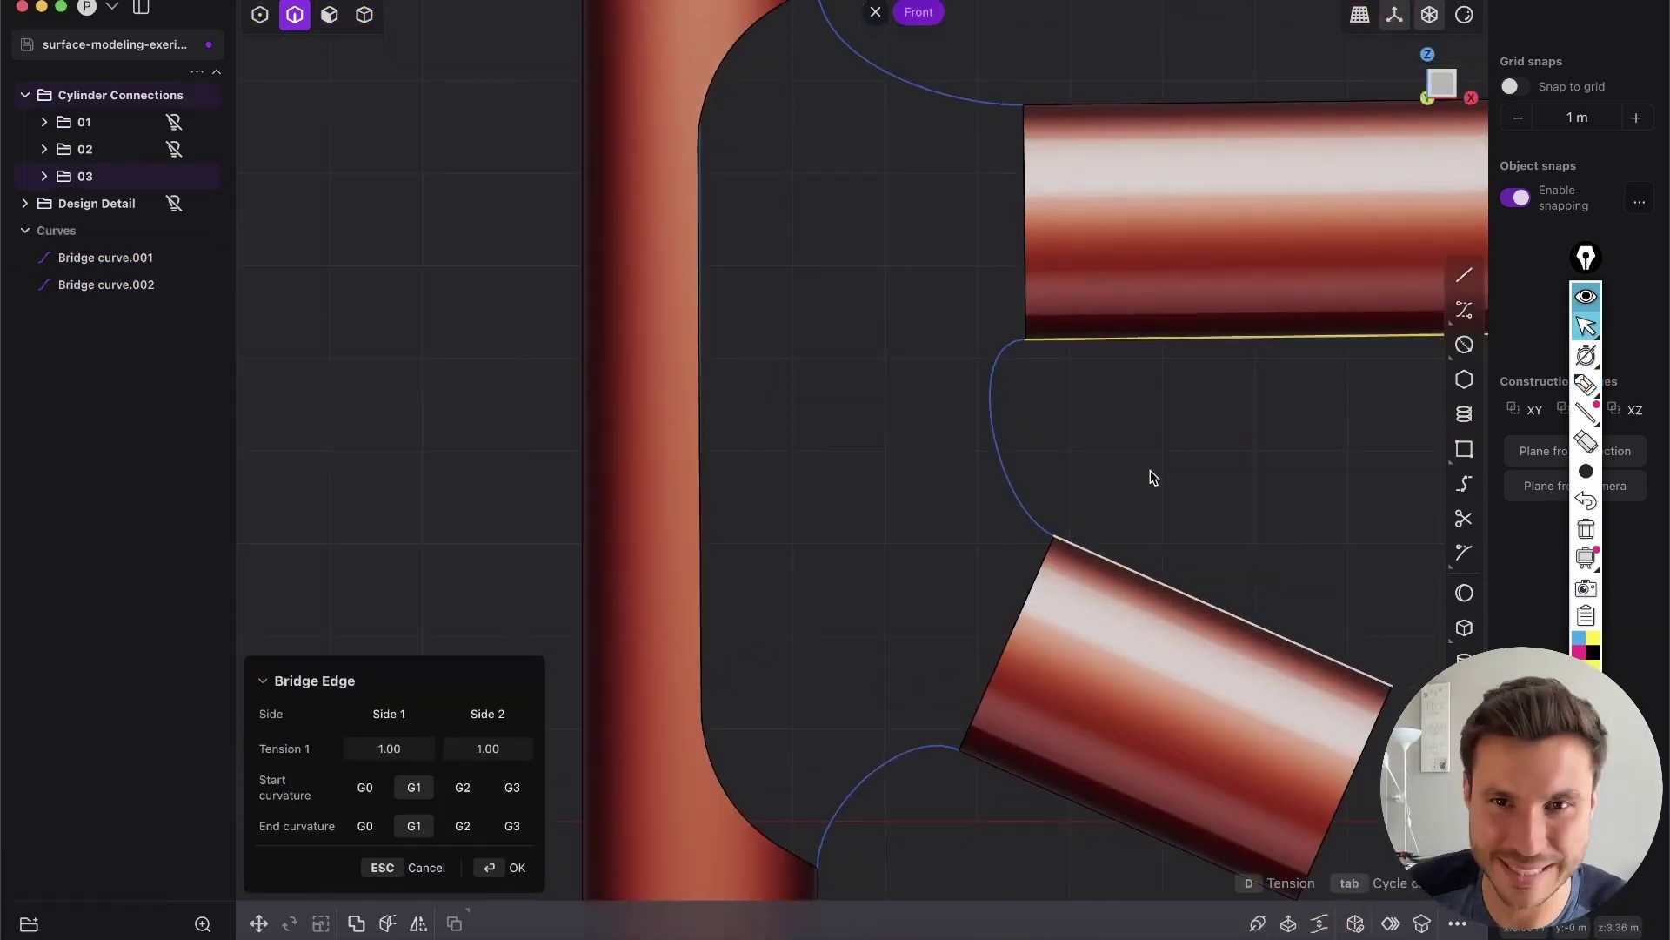
key(Return)
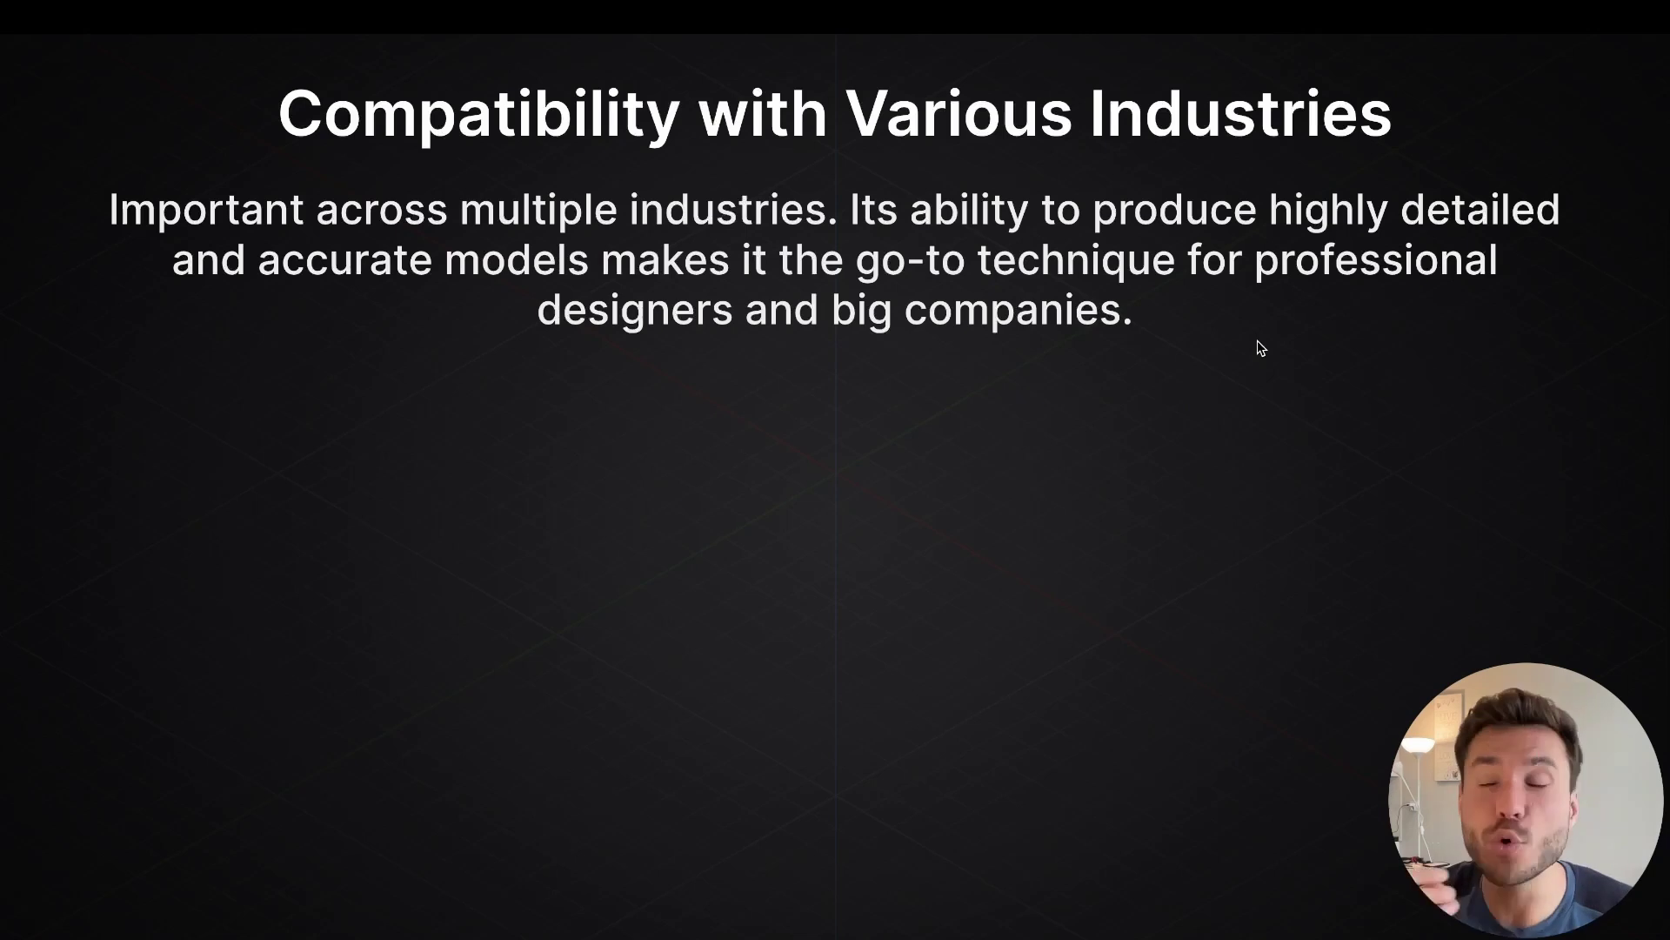
key(Right)
key(Right)
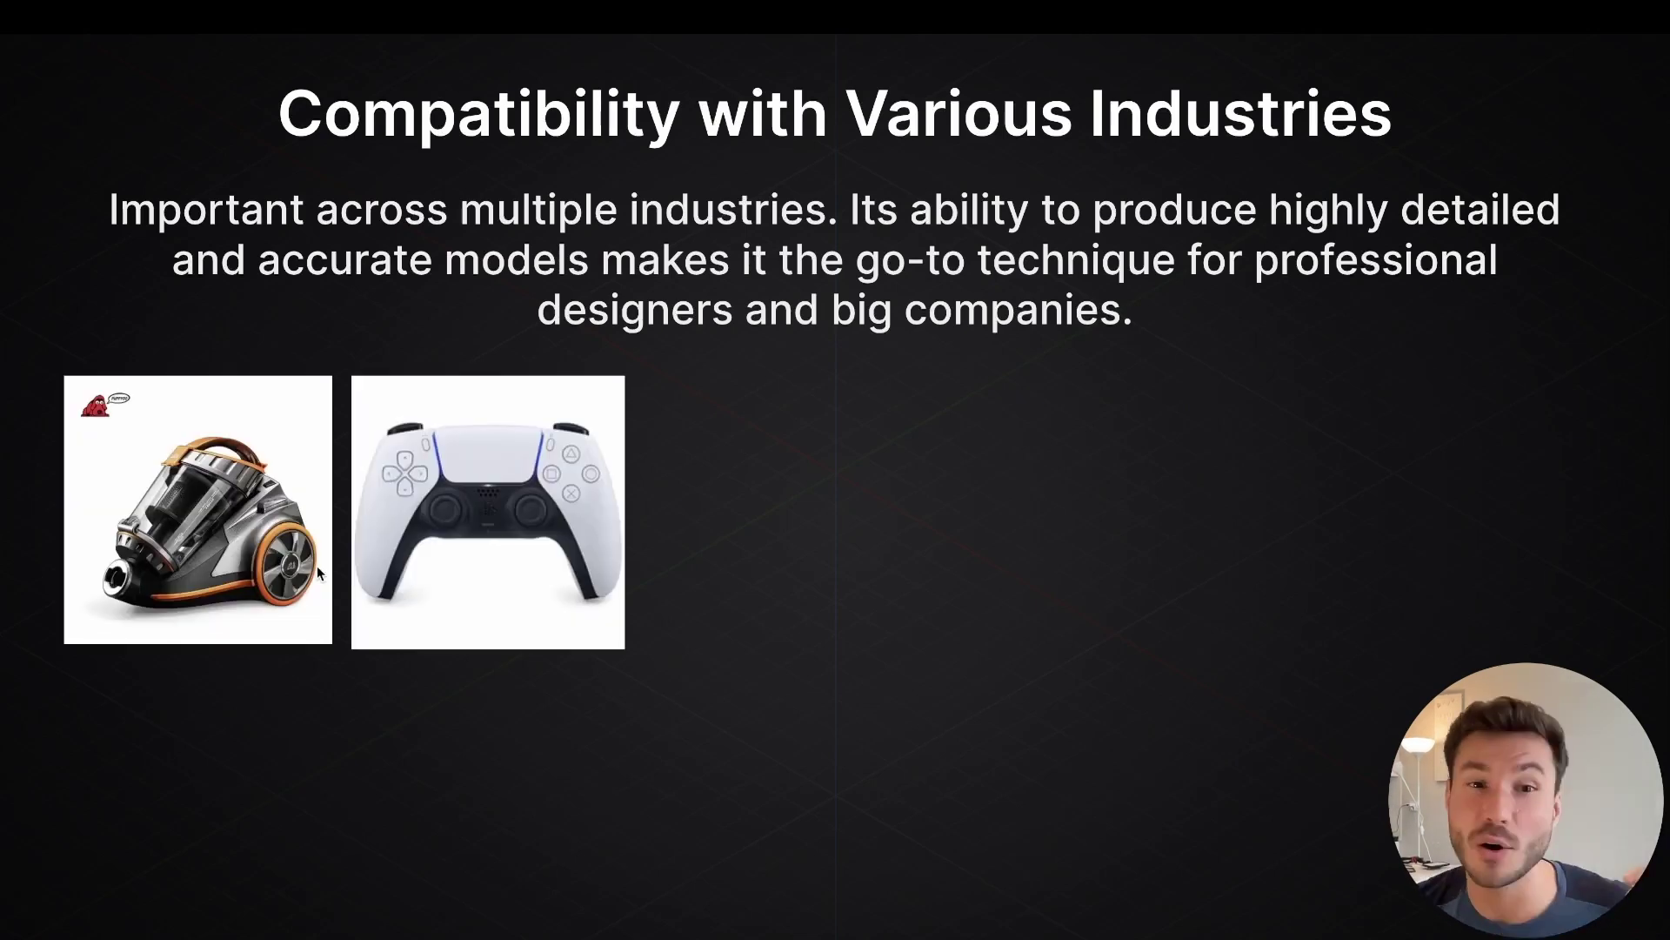
key(Right)
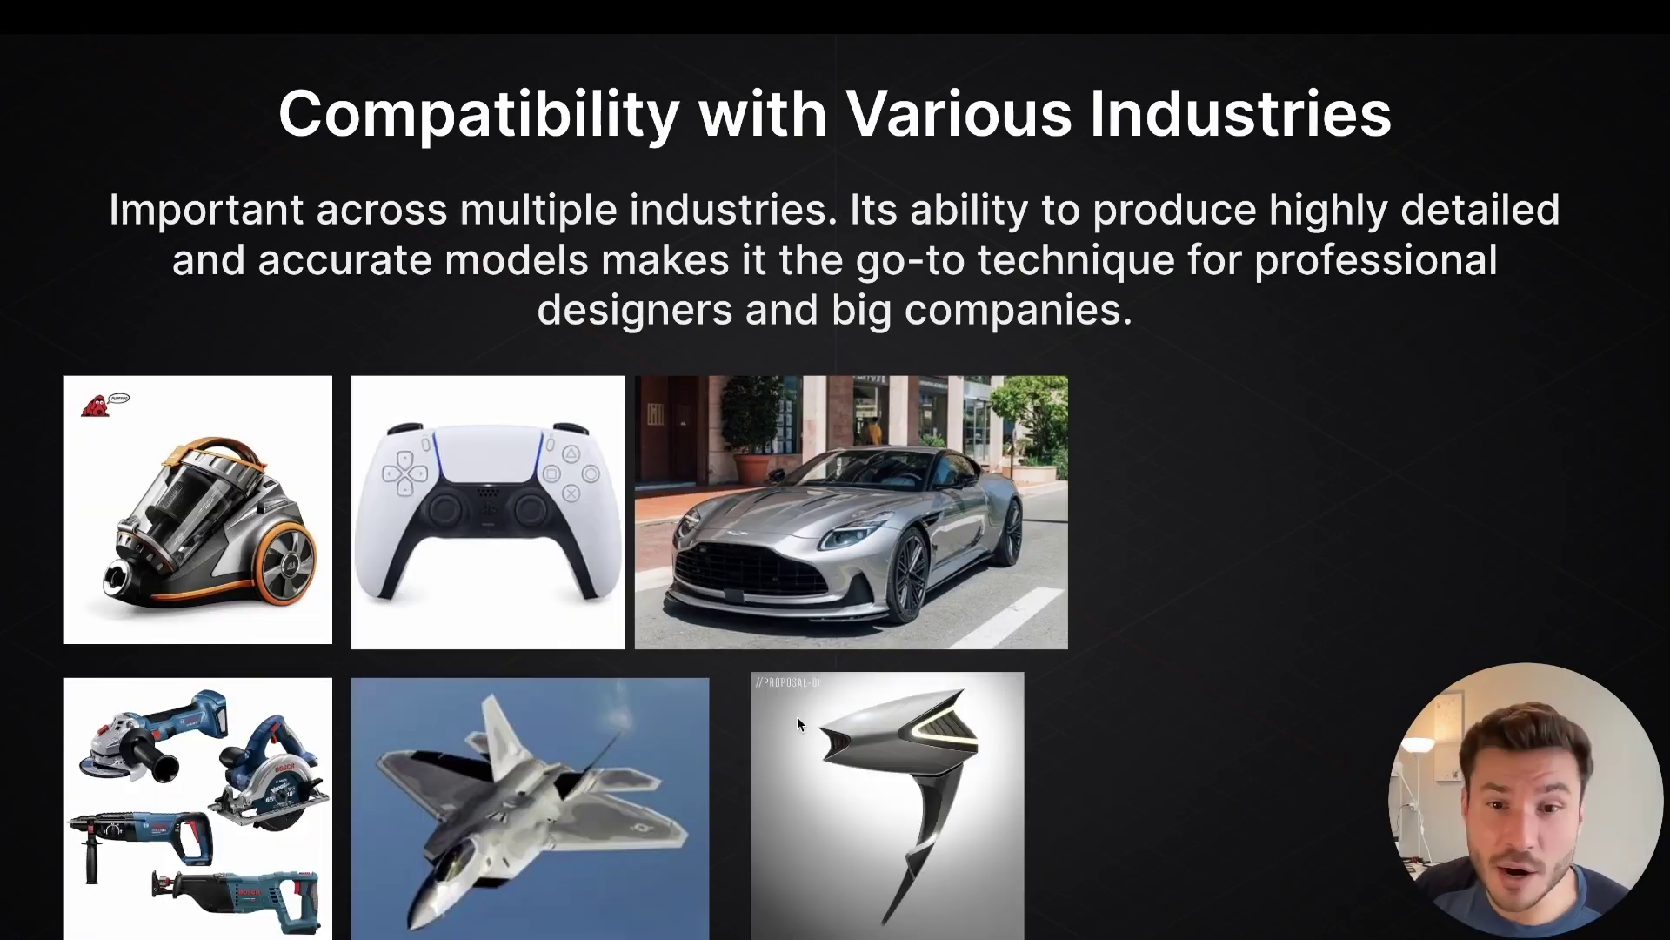
key(Right)
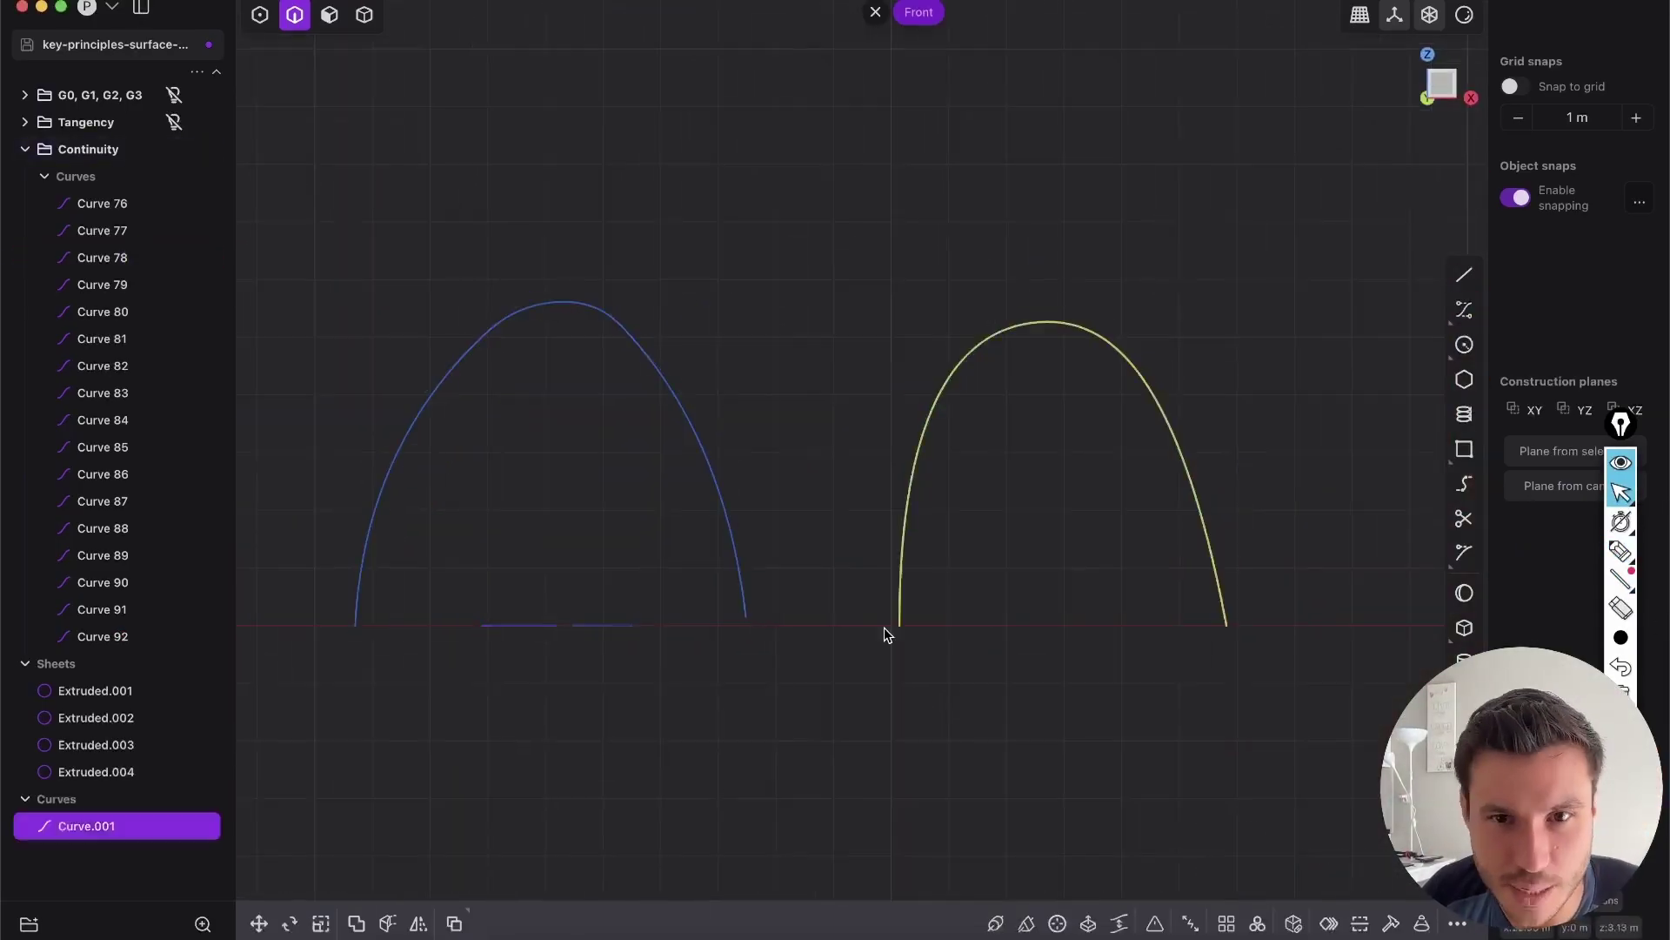
key(1)
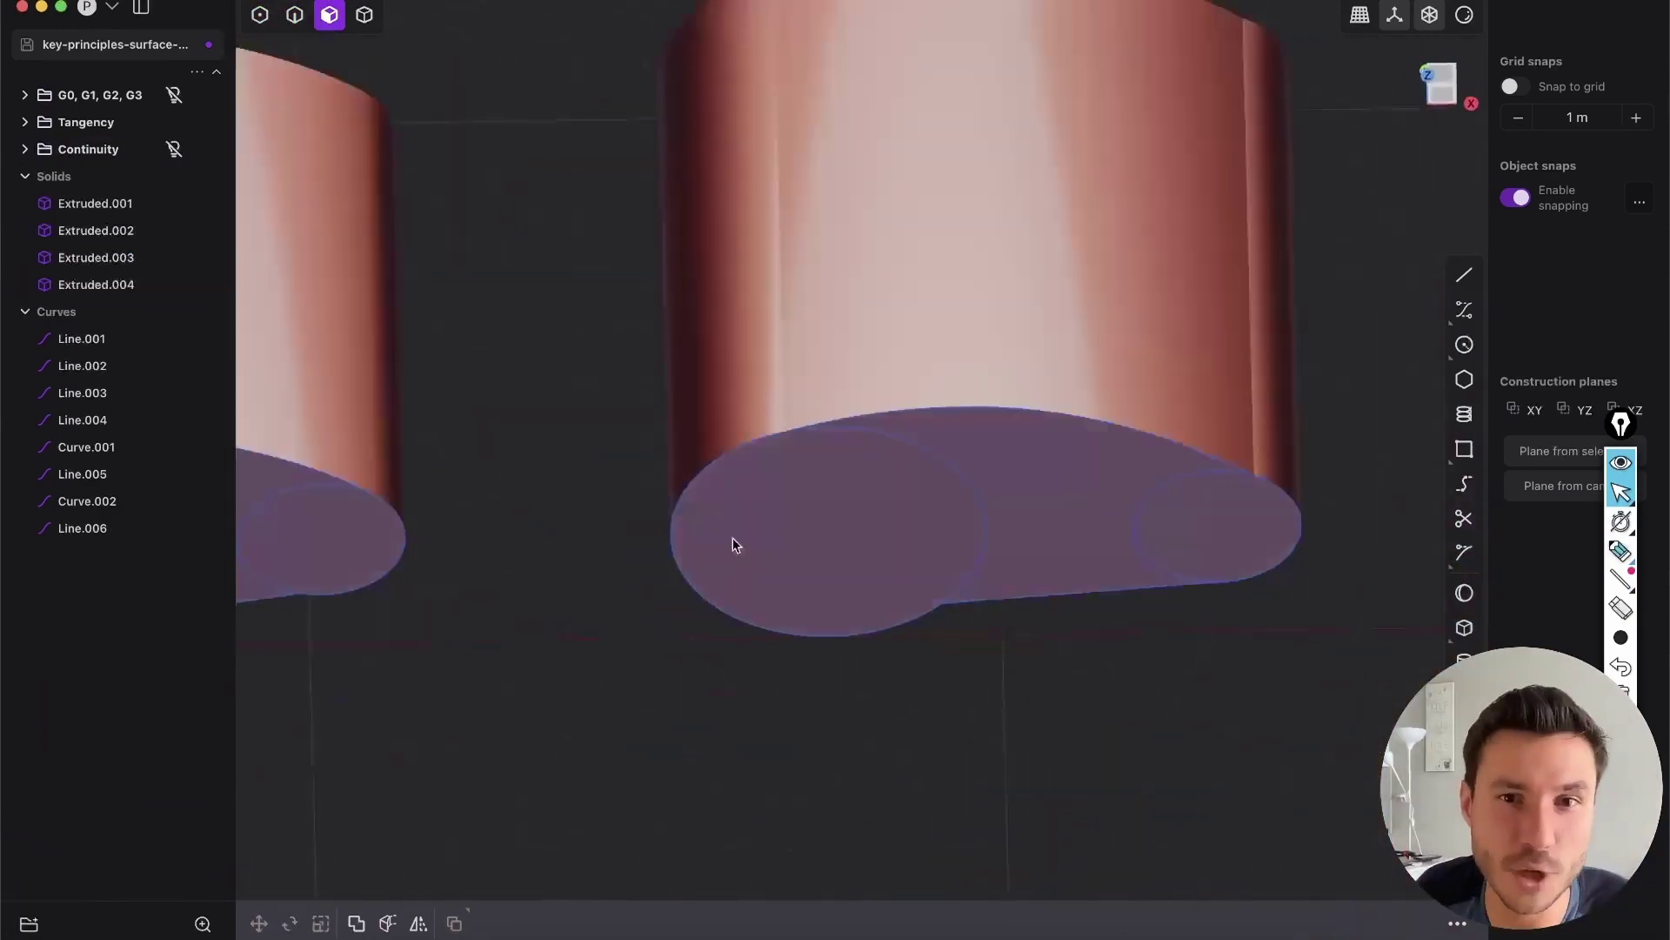
middle_drag(735, 545, 918, 409)
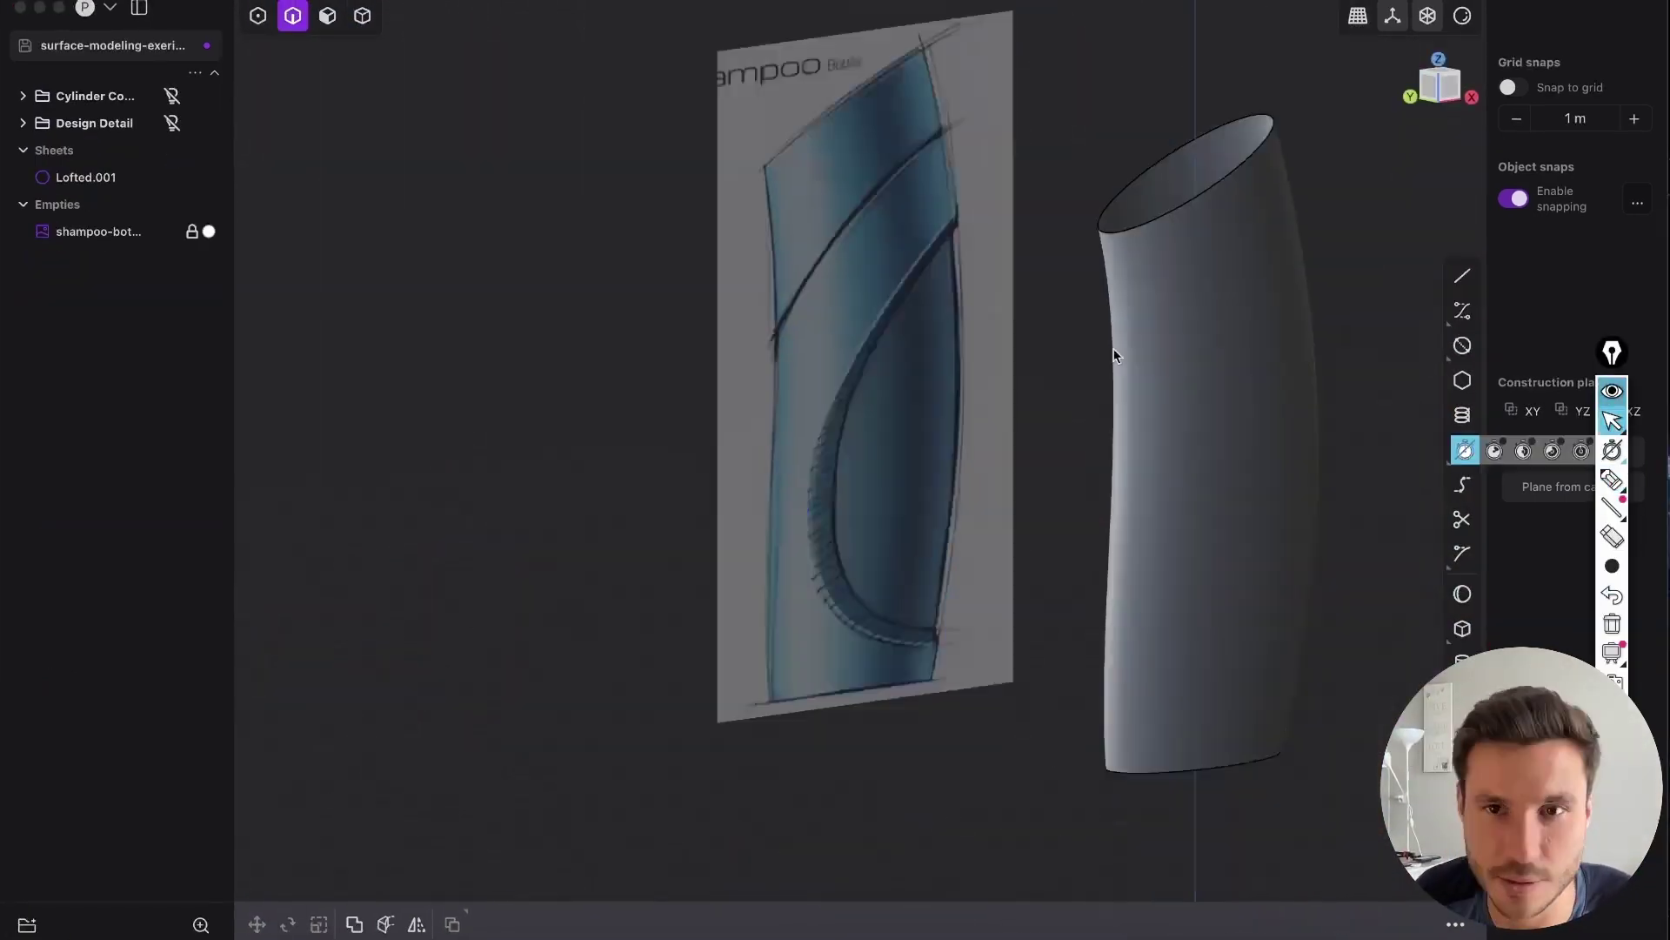
key(1)
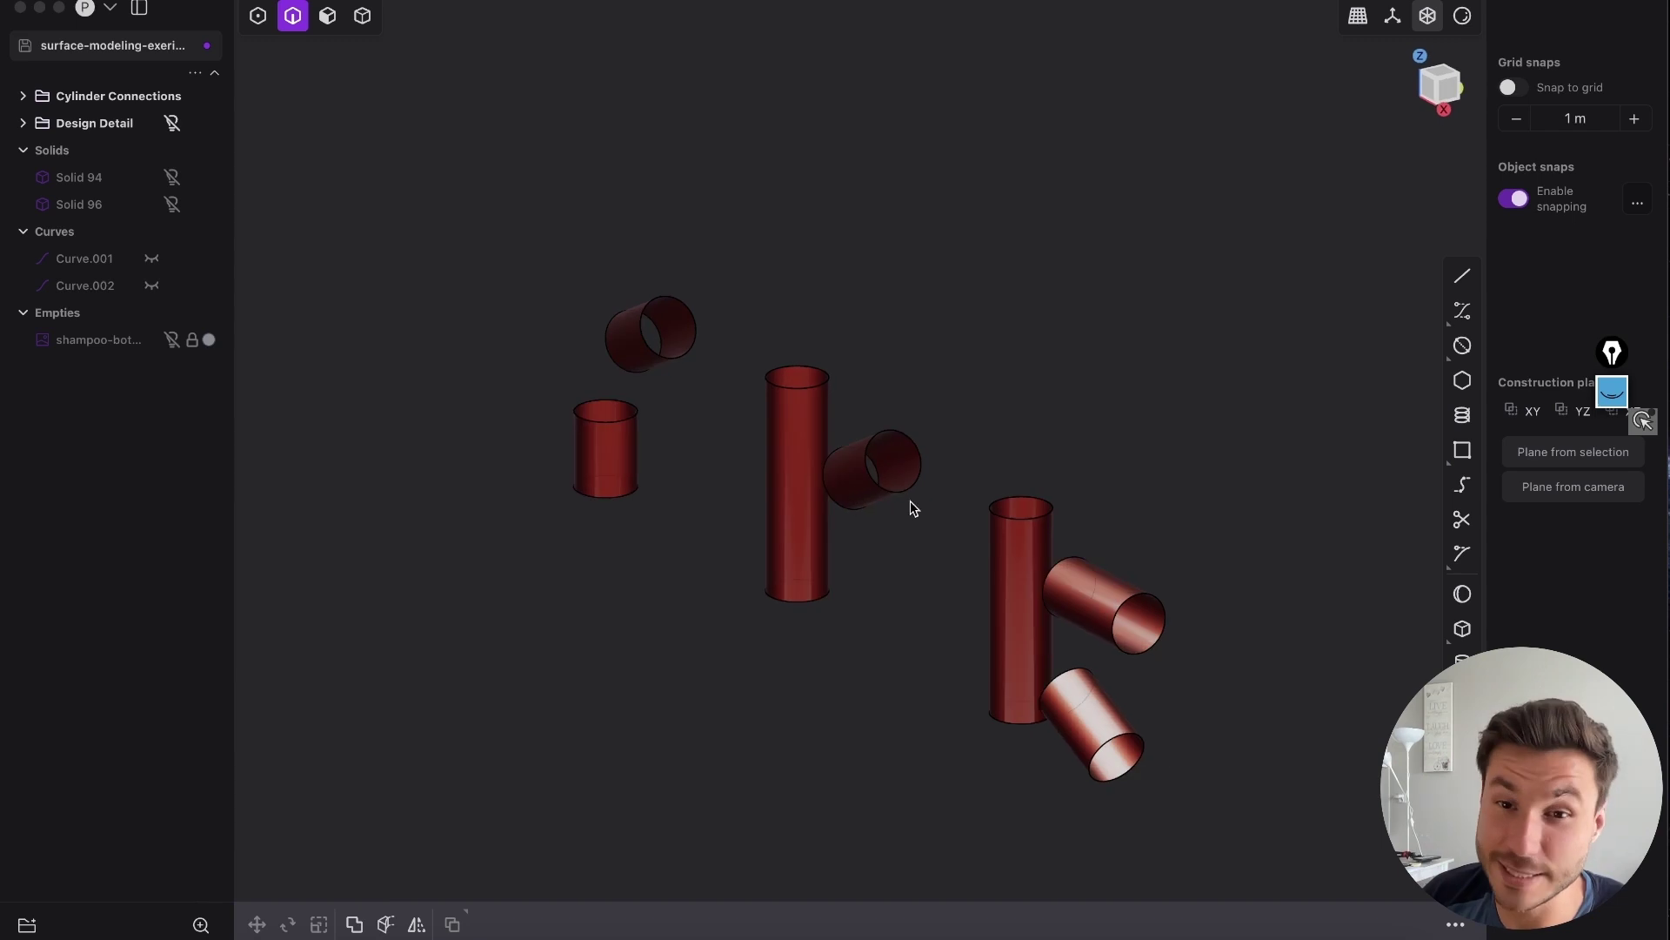
Show the Design Detail group to preview its curved surface and hide the group again.
scroll(910, 499, down, 3)
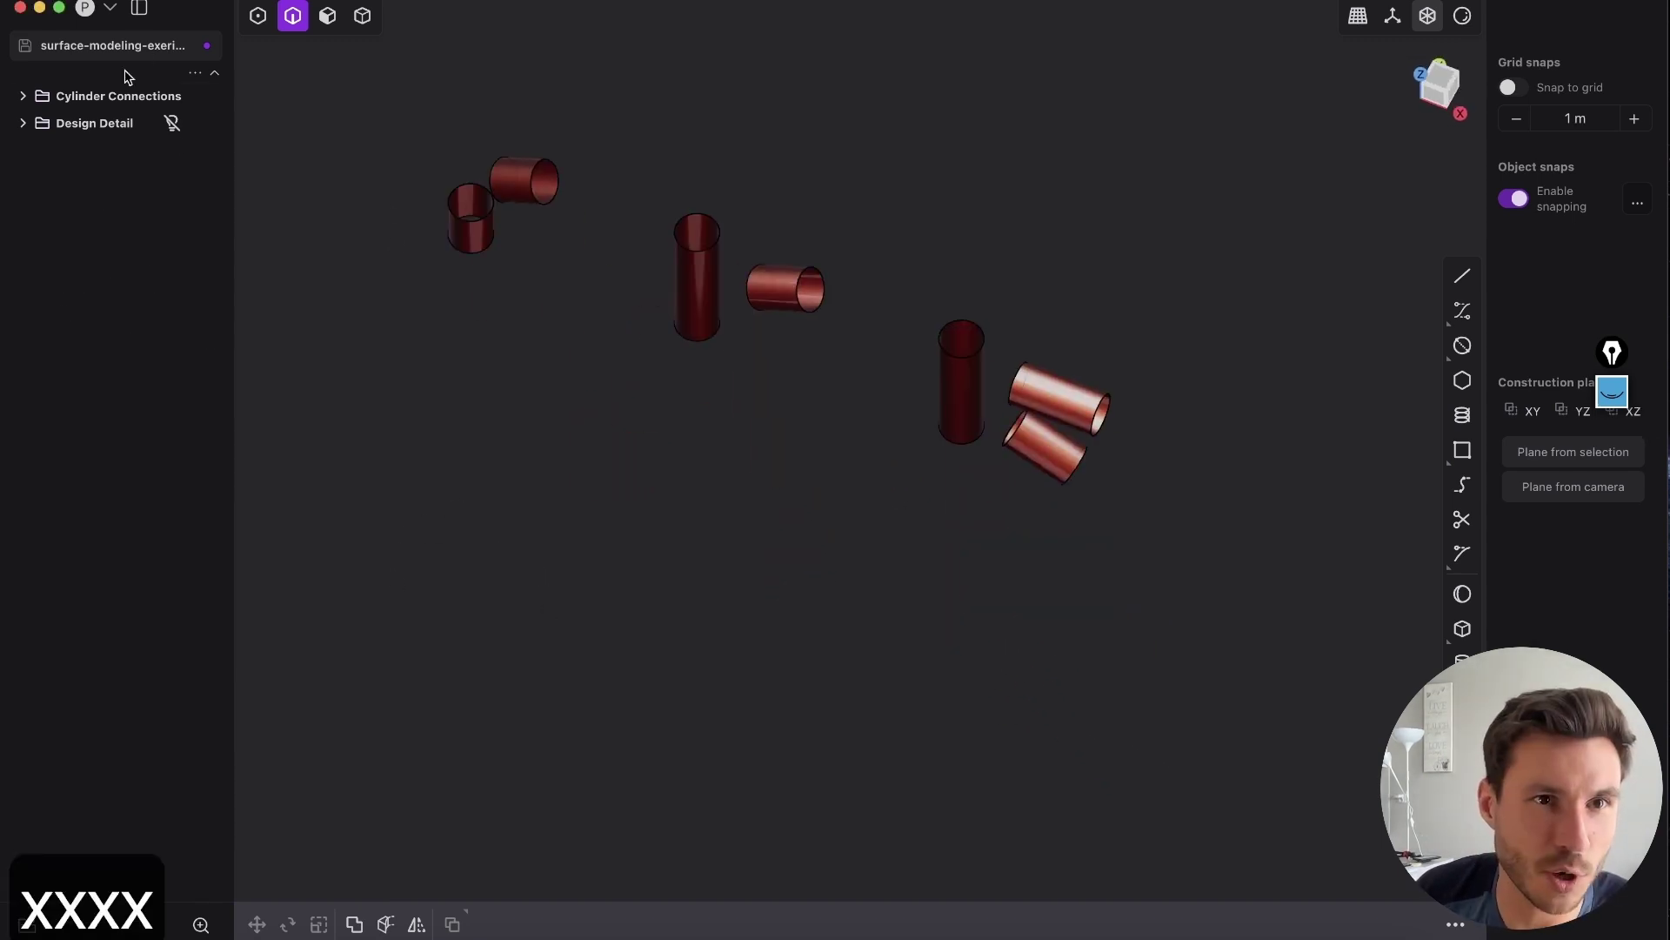
click(172, 123)
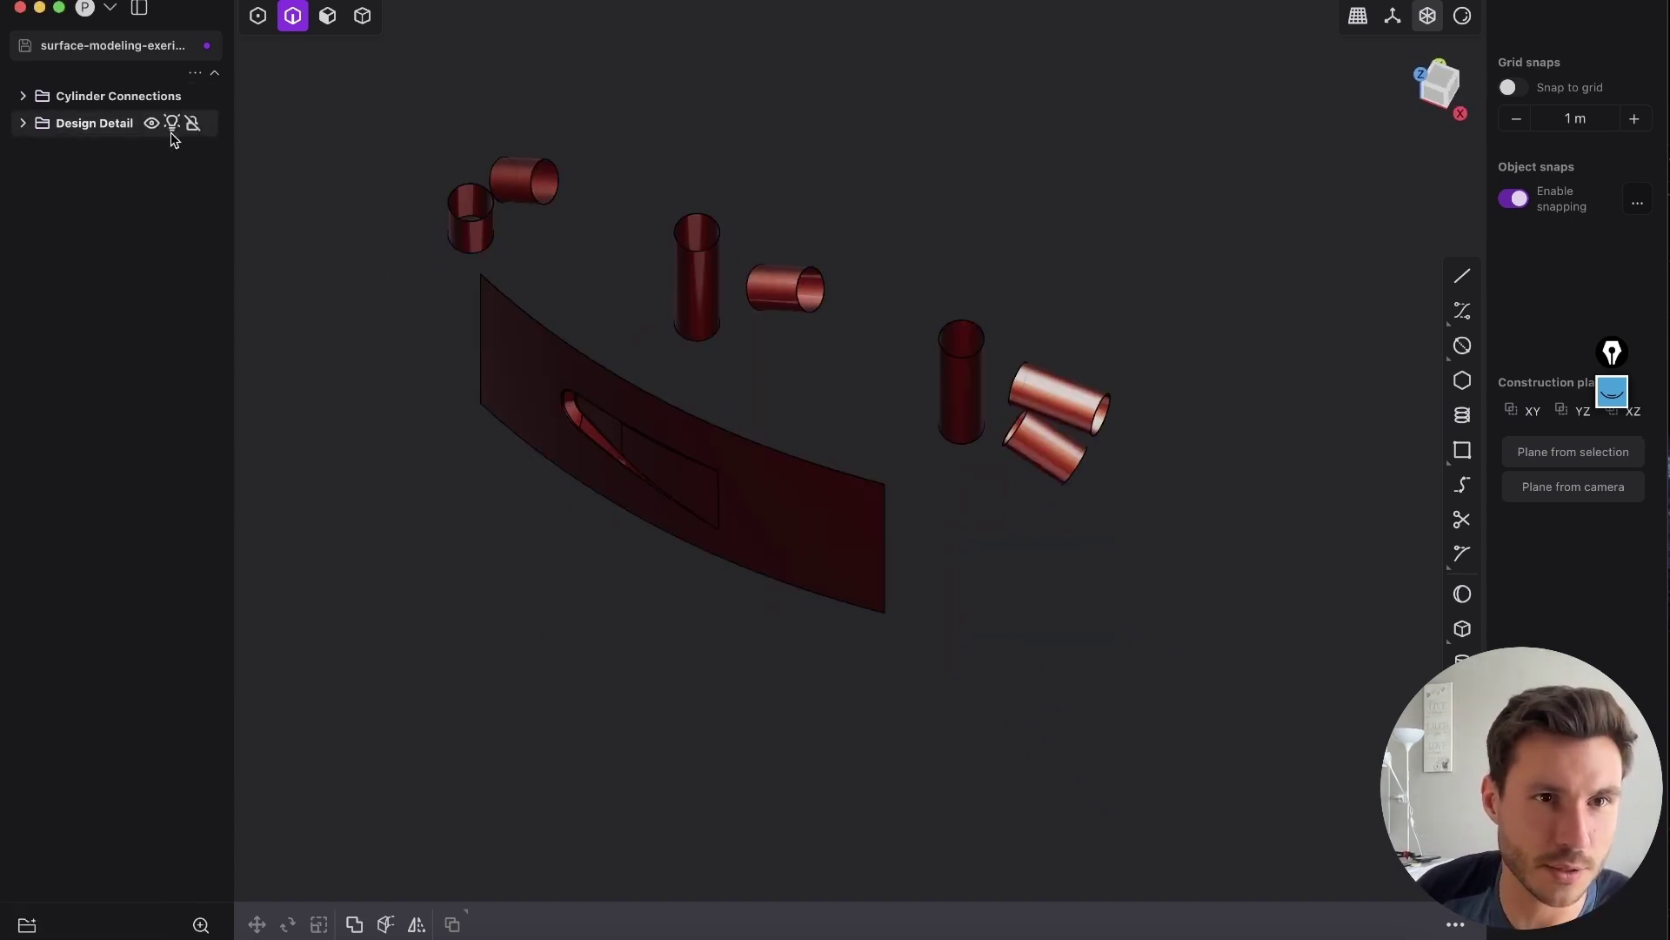
click(172, 124)
Expand the Cylinder Connections group and toggle the visibility of subgroups 02 and 03 off and back on.
middle_drag(604, 412, 613, 67)
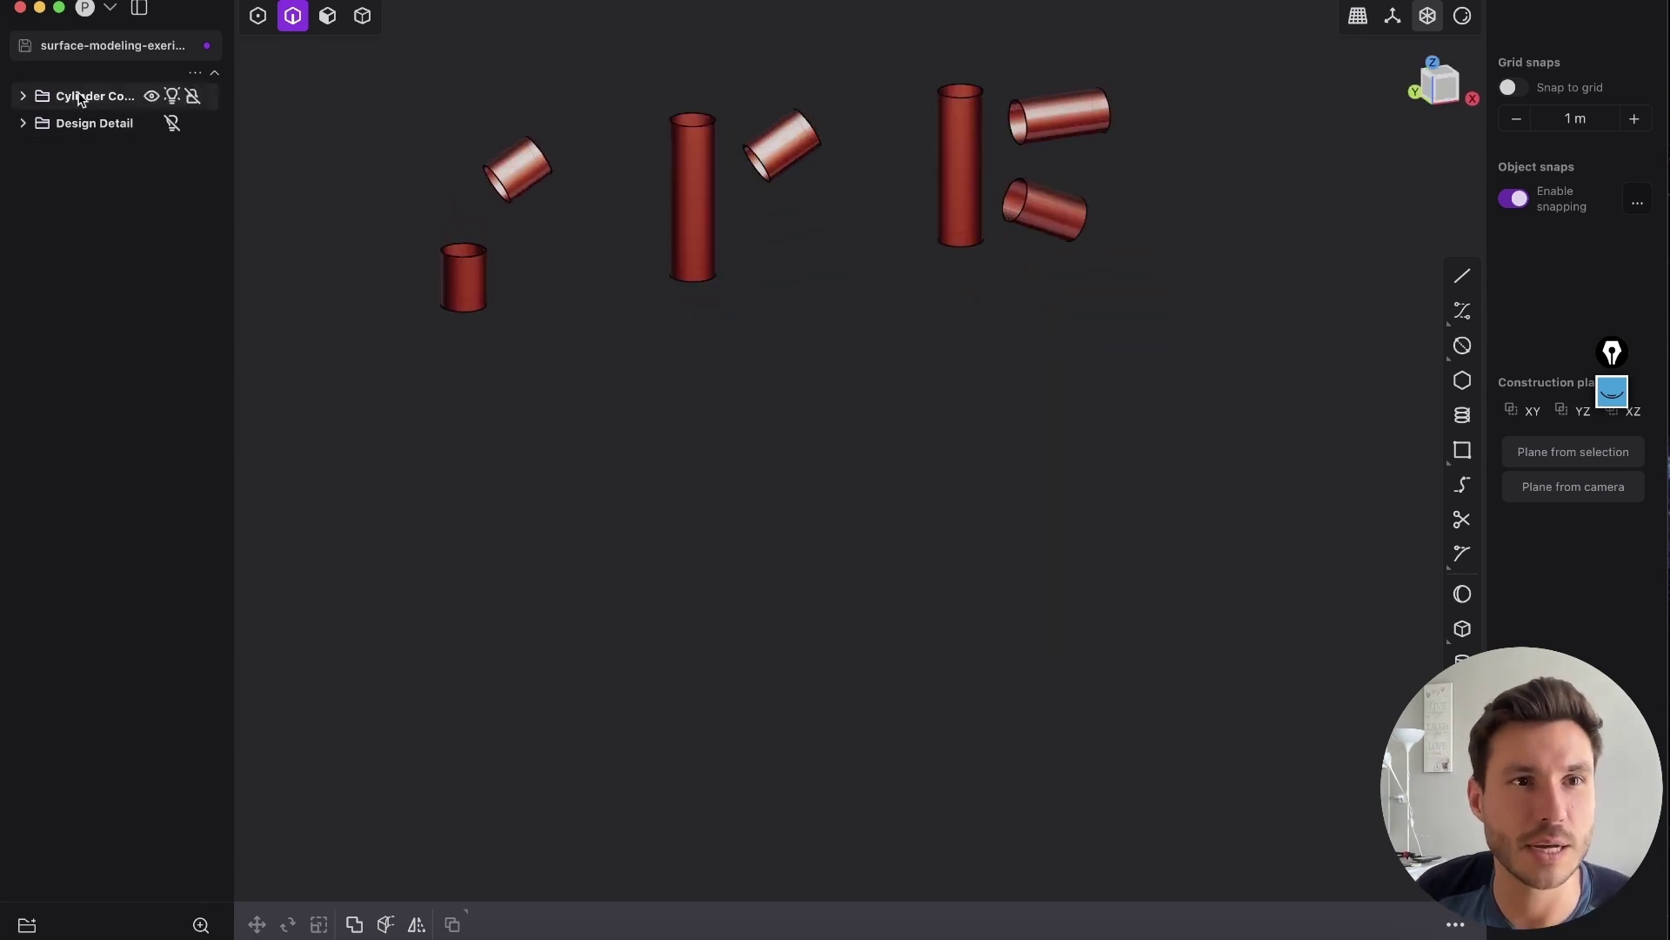
click(22, 96)
click(173, 149)
click(174, 149)
click(172, 177)
click(173, 177)
Examine the three cylinder arrangements and the gaps between their tubes from several angles.
shift+middle_drag(720, 277, 795, 414)
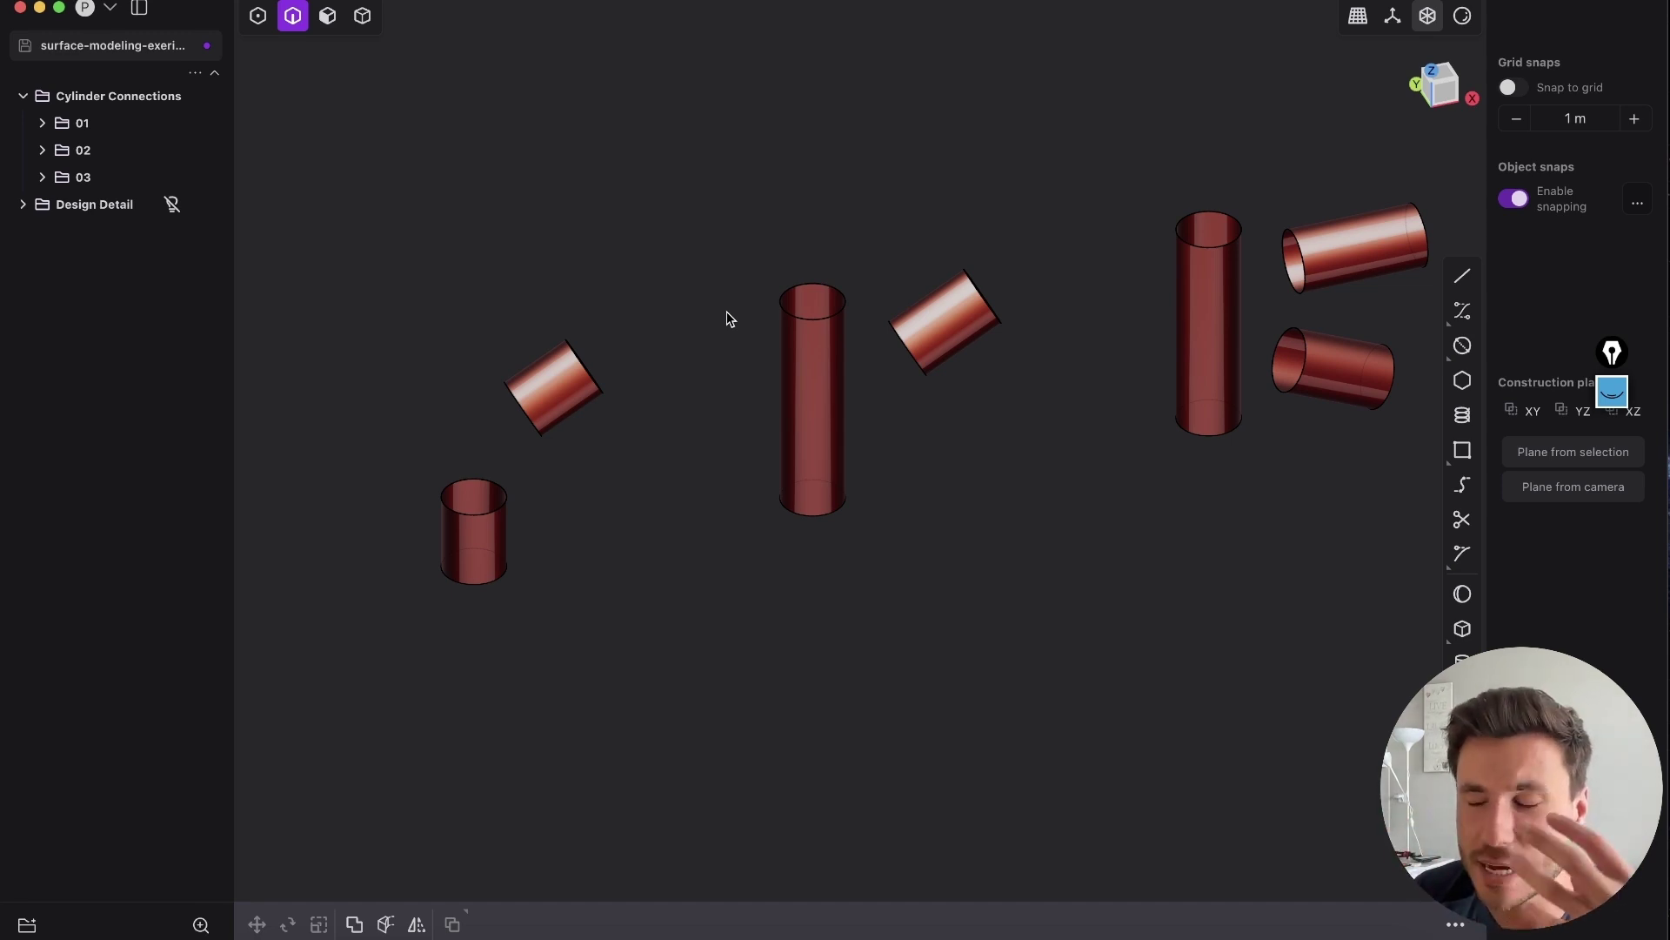
middle_drag(522, 427, 578, 362)
mouse_move(564, 484)
shift+middle_down()
mouse_move(656, 428)
mouse_move(564, 470)
shift+middle_up()
scroll(652, 428, up, 2)
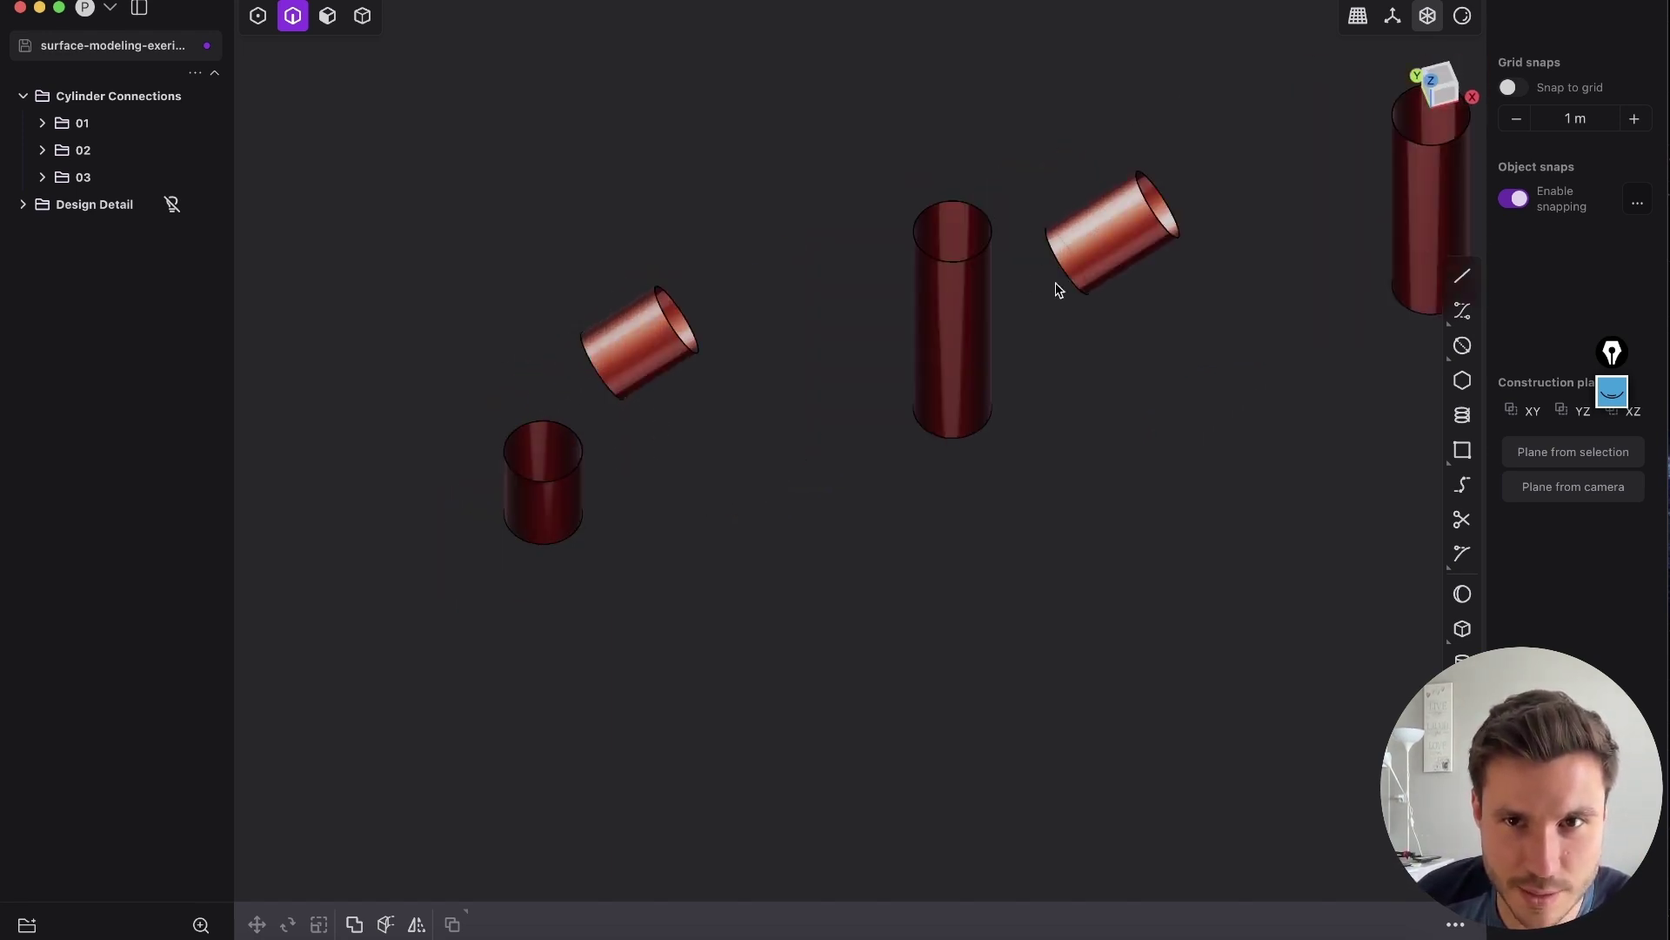
shift+middle_drag(1031, 279, 766, 428)
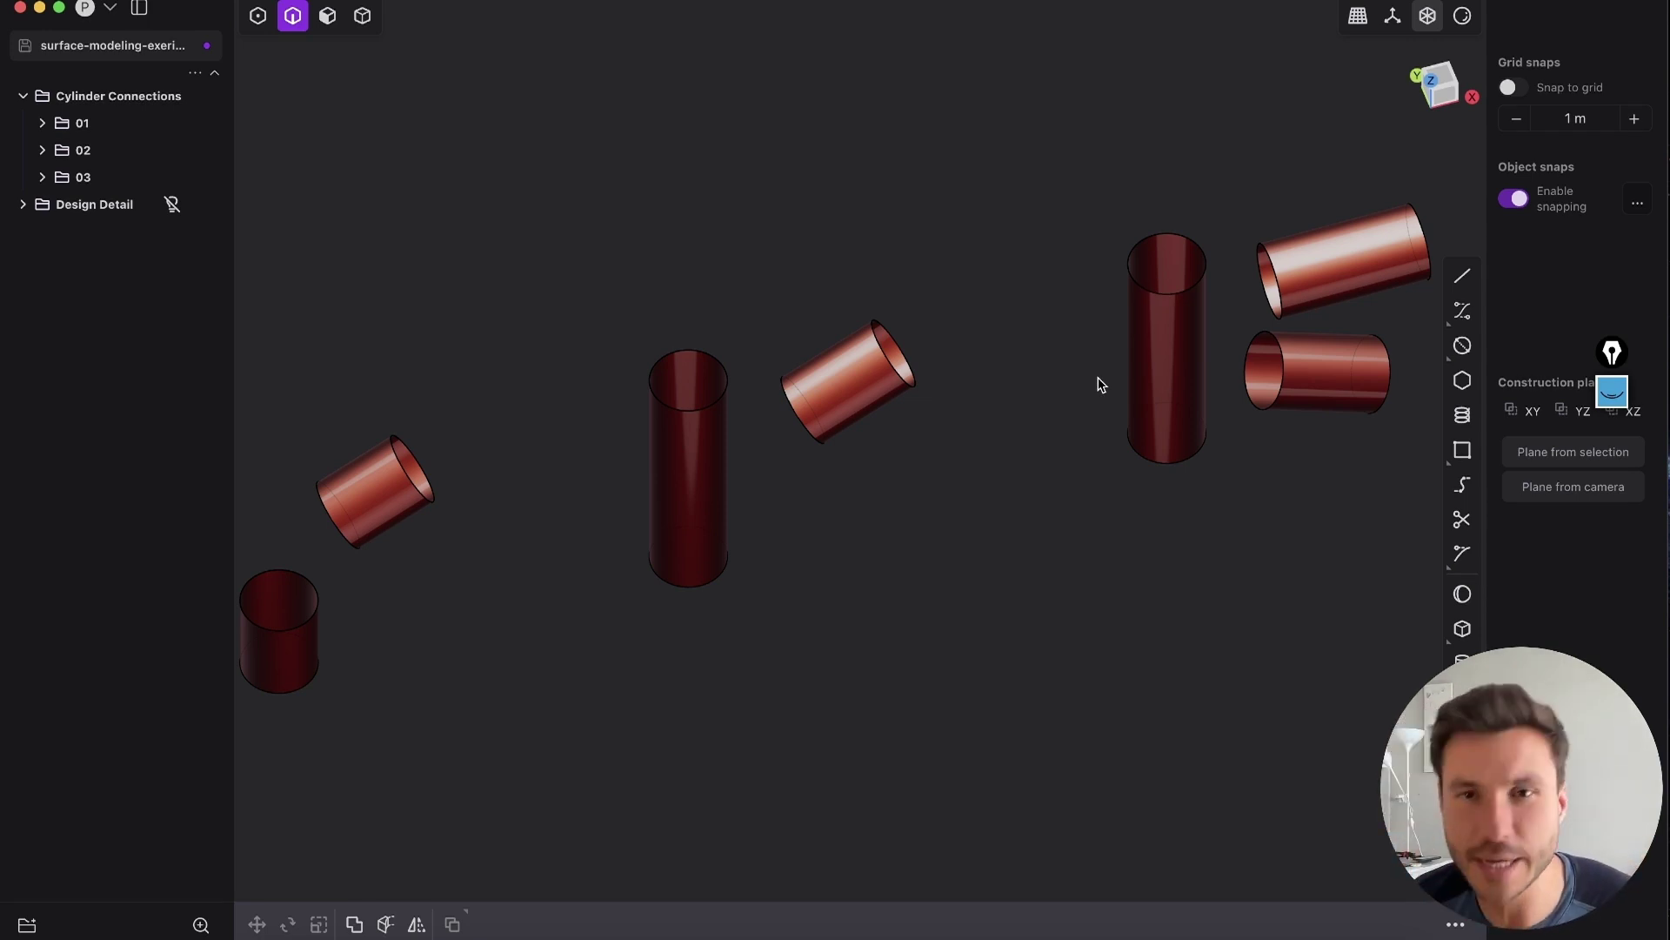
middle_drag(754, 529, 1005, 333)
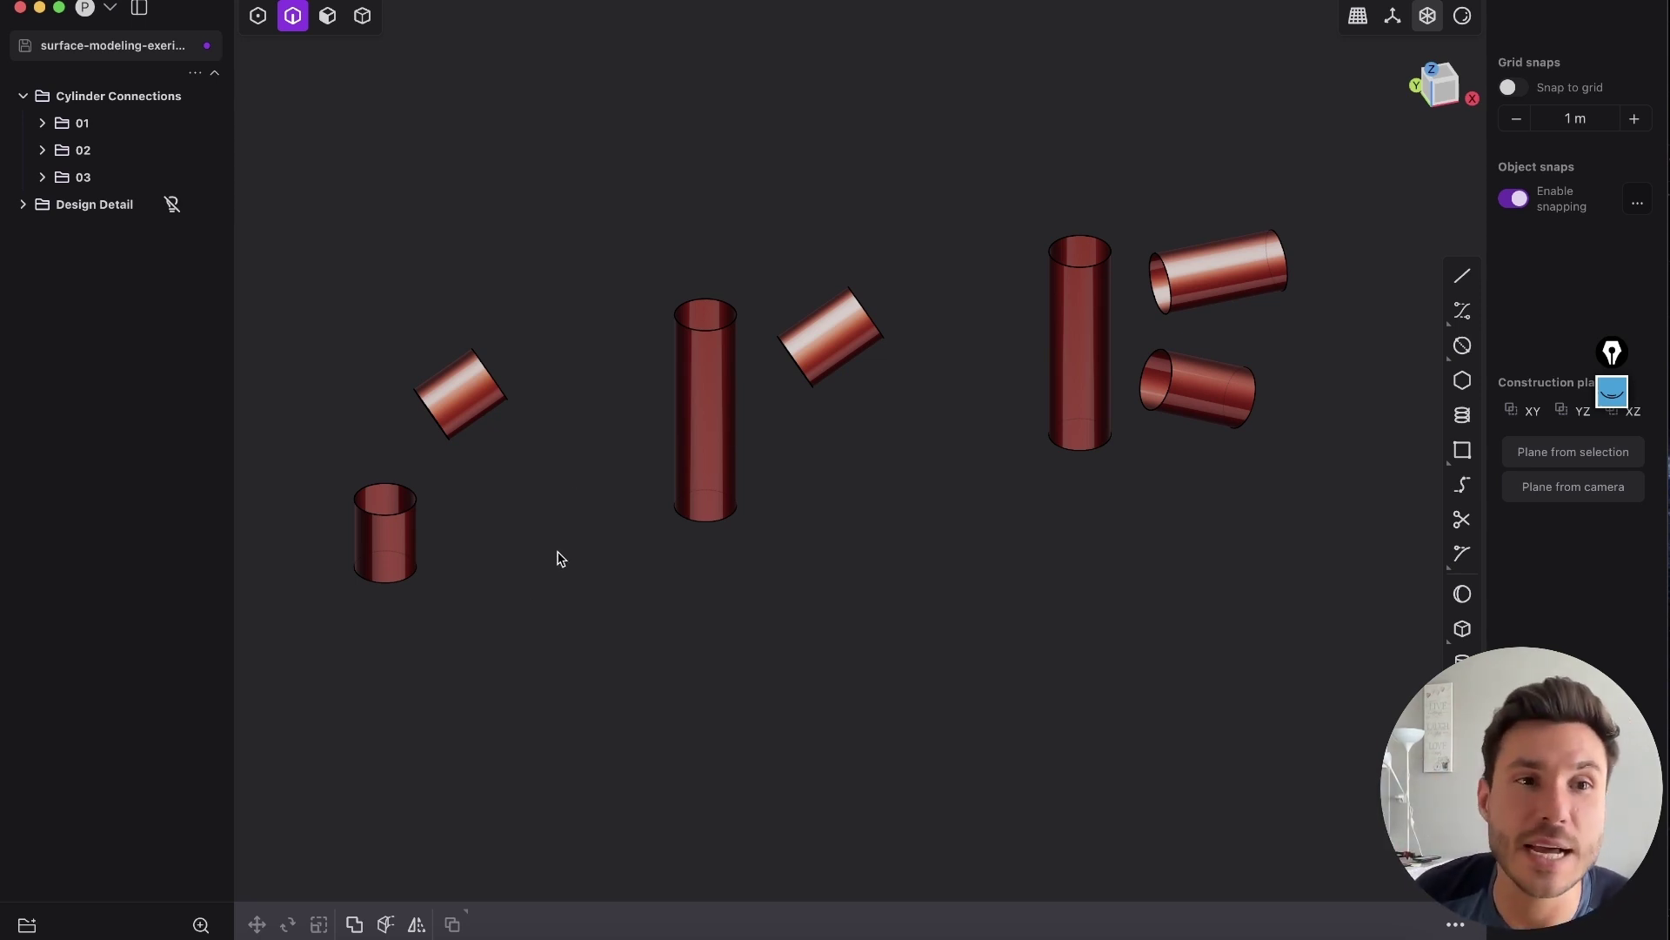
shift+middle_drag(589, 483, 725, 467)
mouse_move(895, 398)
middle_down()
mouse_move(847, 296)
mouse_move(894, 397)
middle_up()
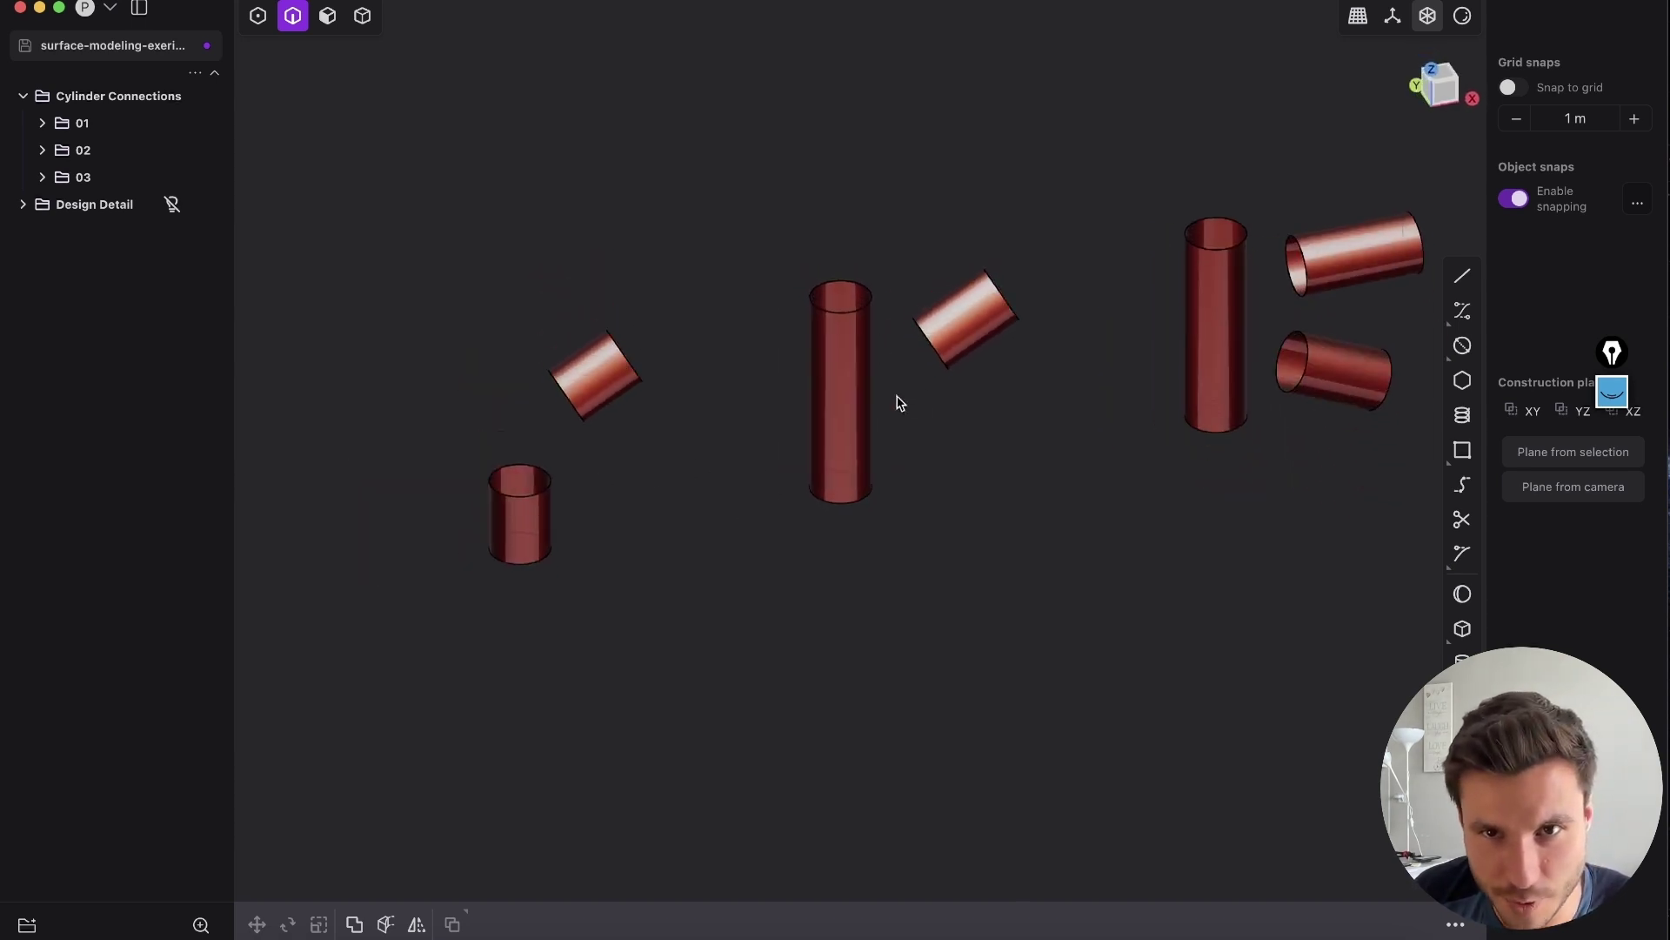
scroll(983, 334, up, 3)
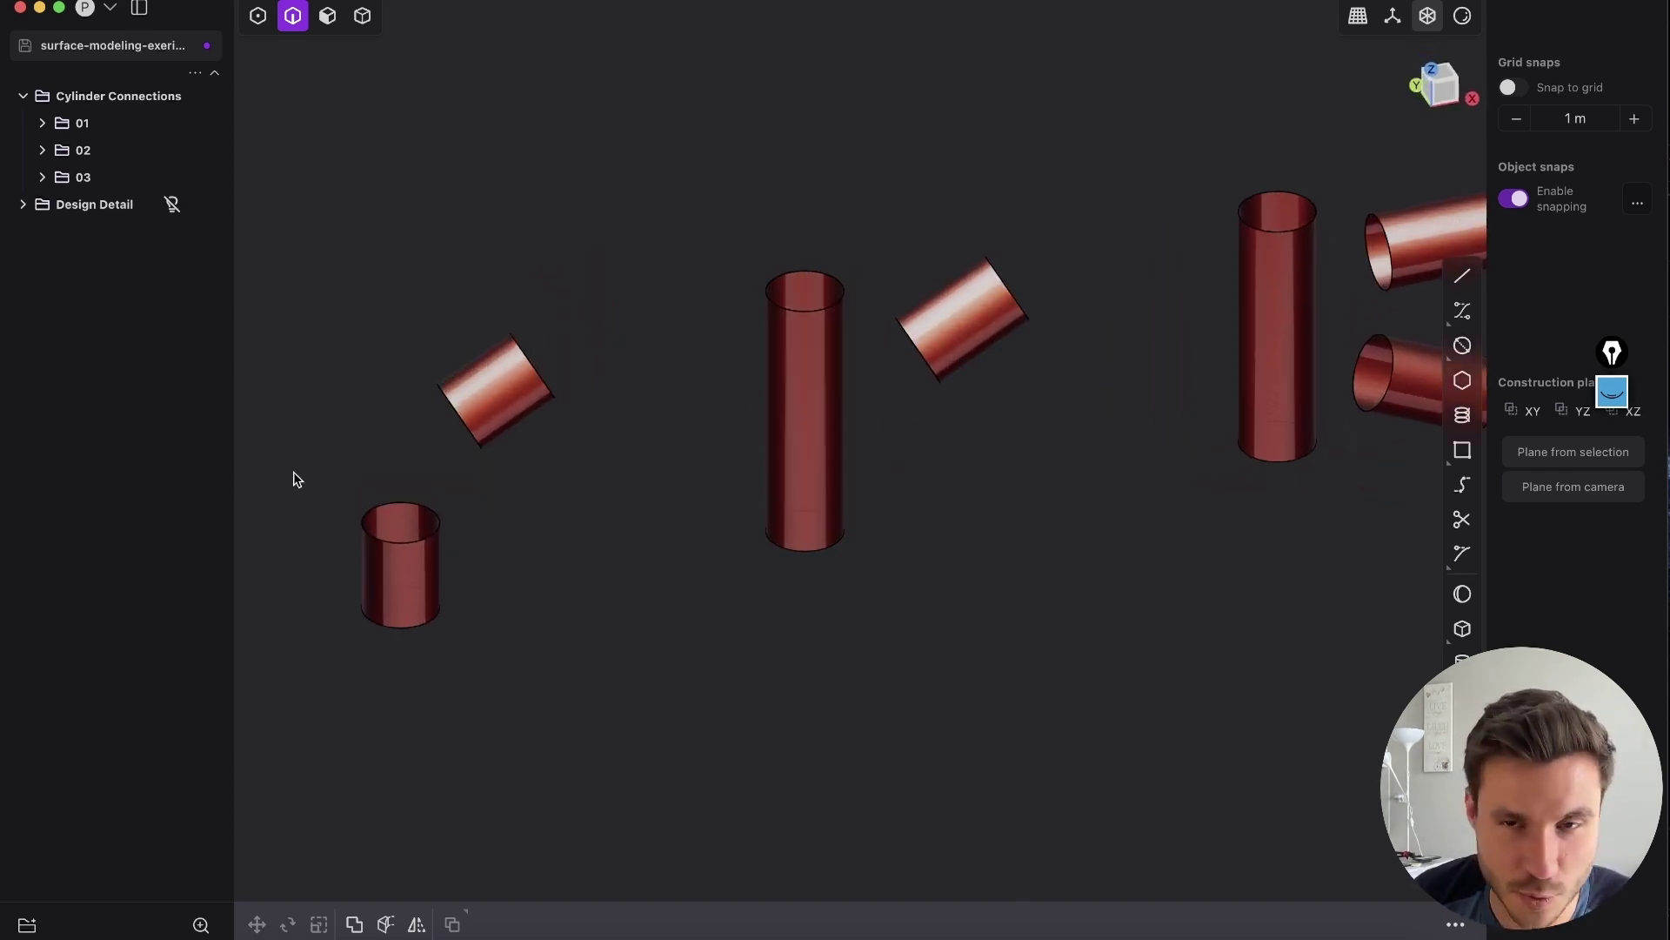
mouse_move(768, 386)
middle_down()
mouse_move(797, 403)
mouse_move(991, 310)
mouse_move(984, 328)
mouse_move(772, 393)
middle_up()
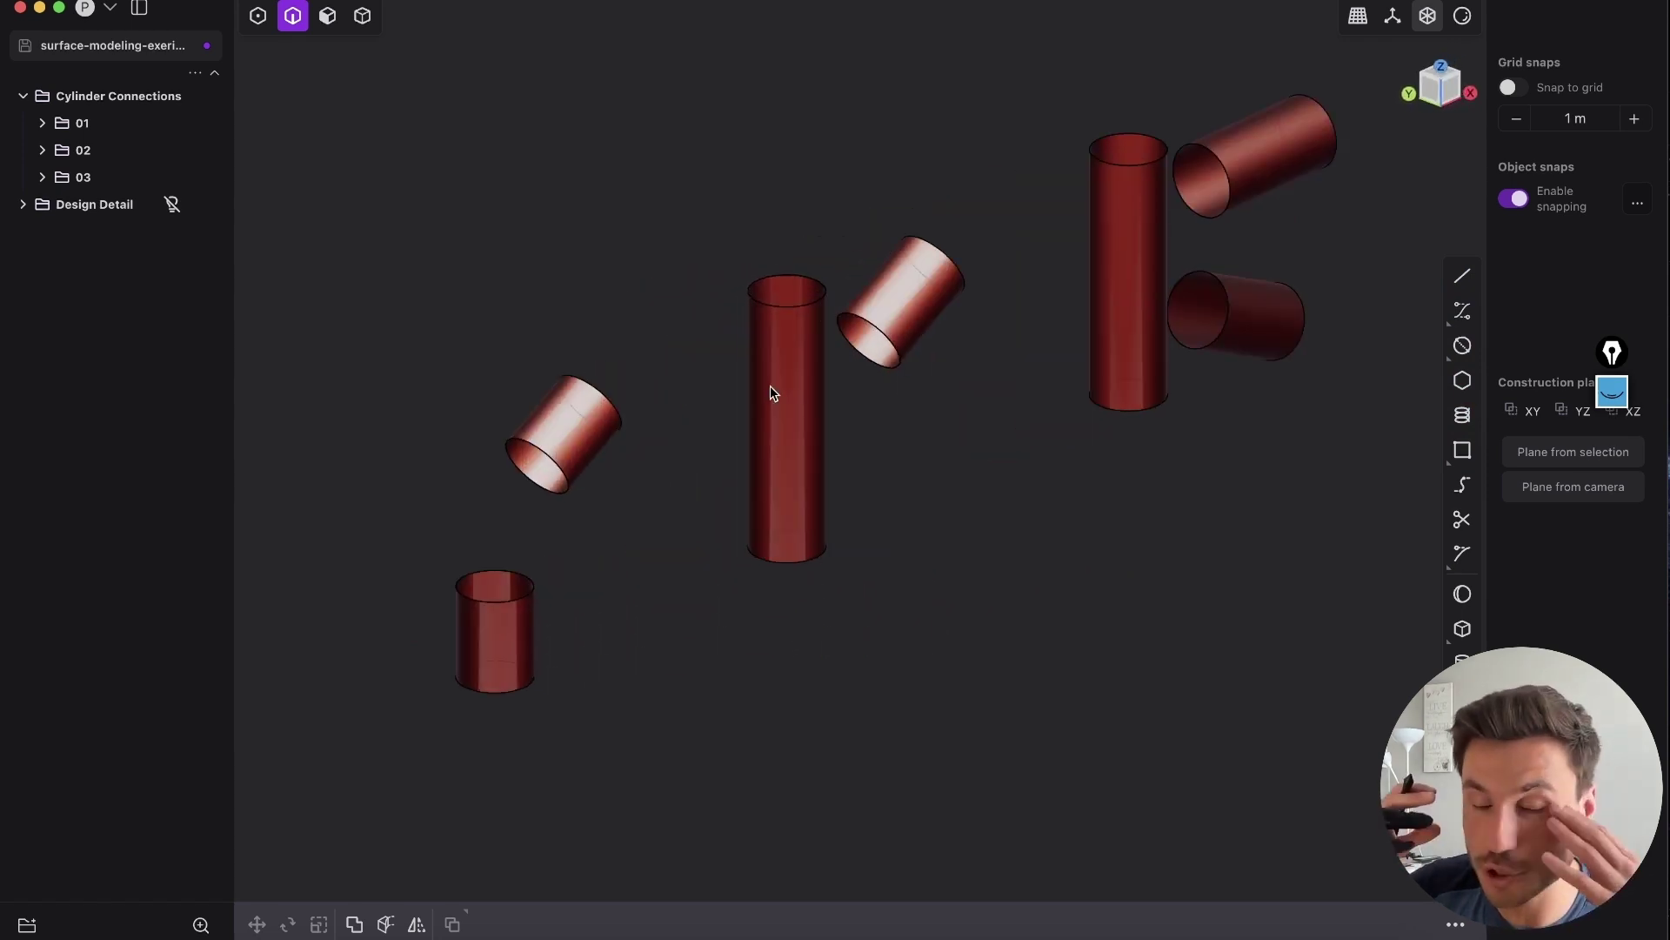
middle_drag(739, 414, 793, 527)
scroll(770, 477, down, 3)
middle_drag(770, 408, 920, 384)
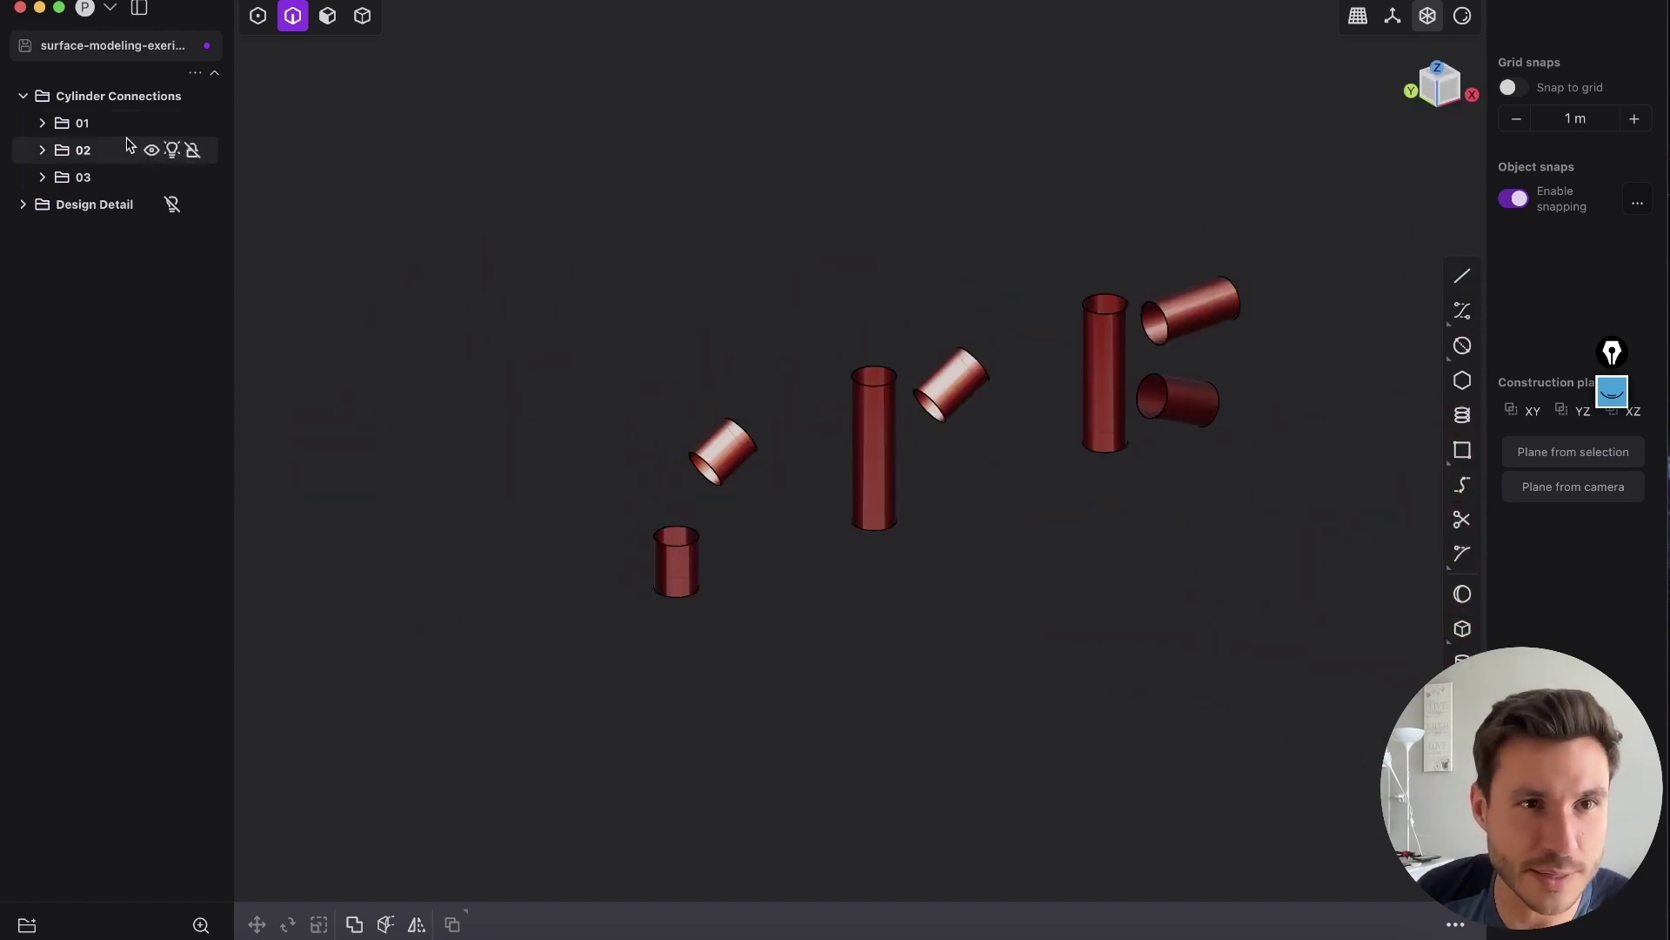
Hide subgroups 02 and 03 so only the two cylinders of exercise 01 are displayed.
click(173, 153)
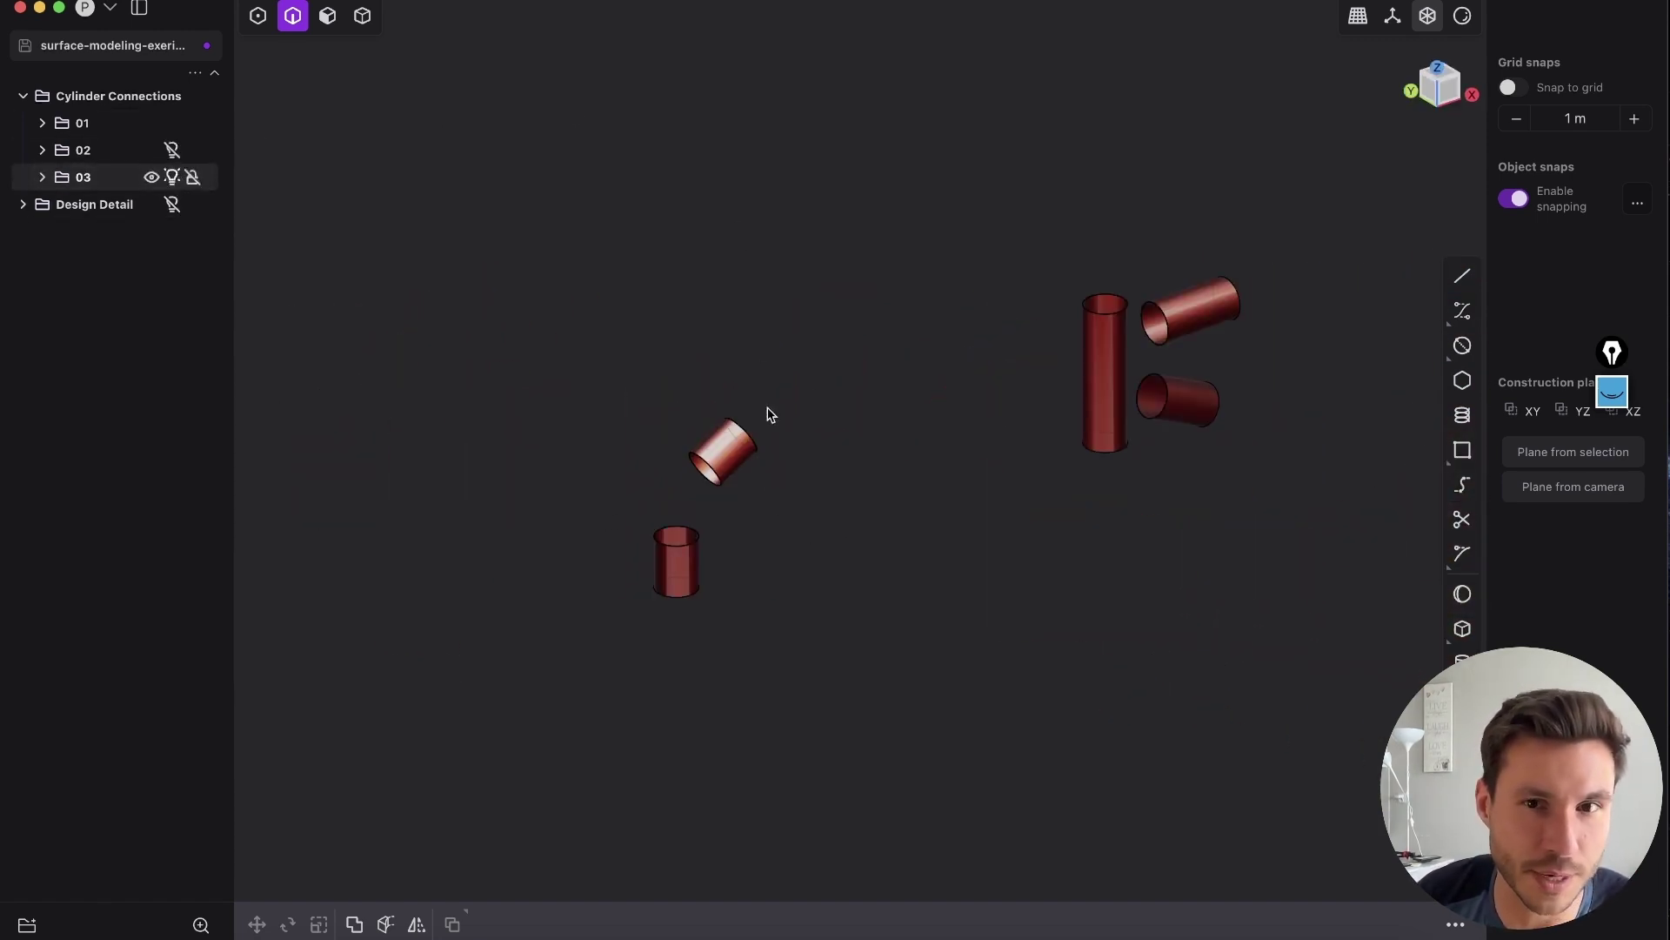
click(171, 178)
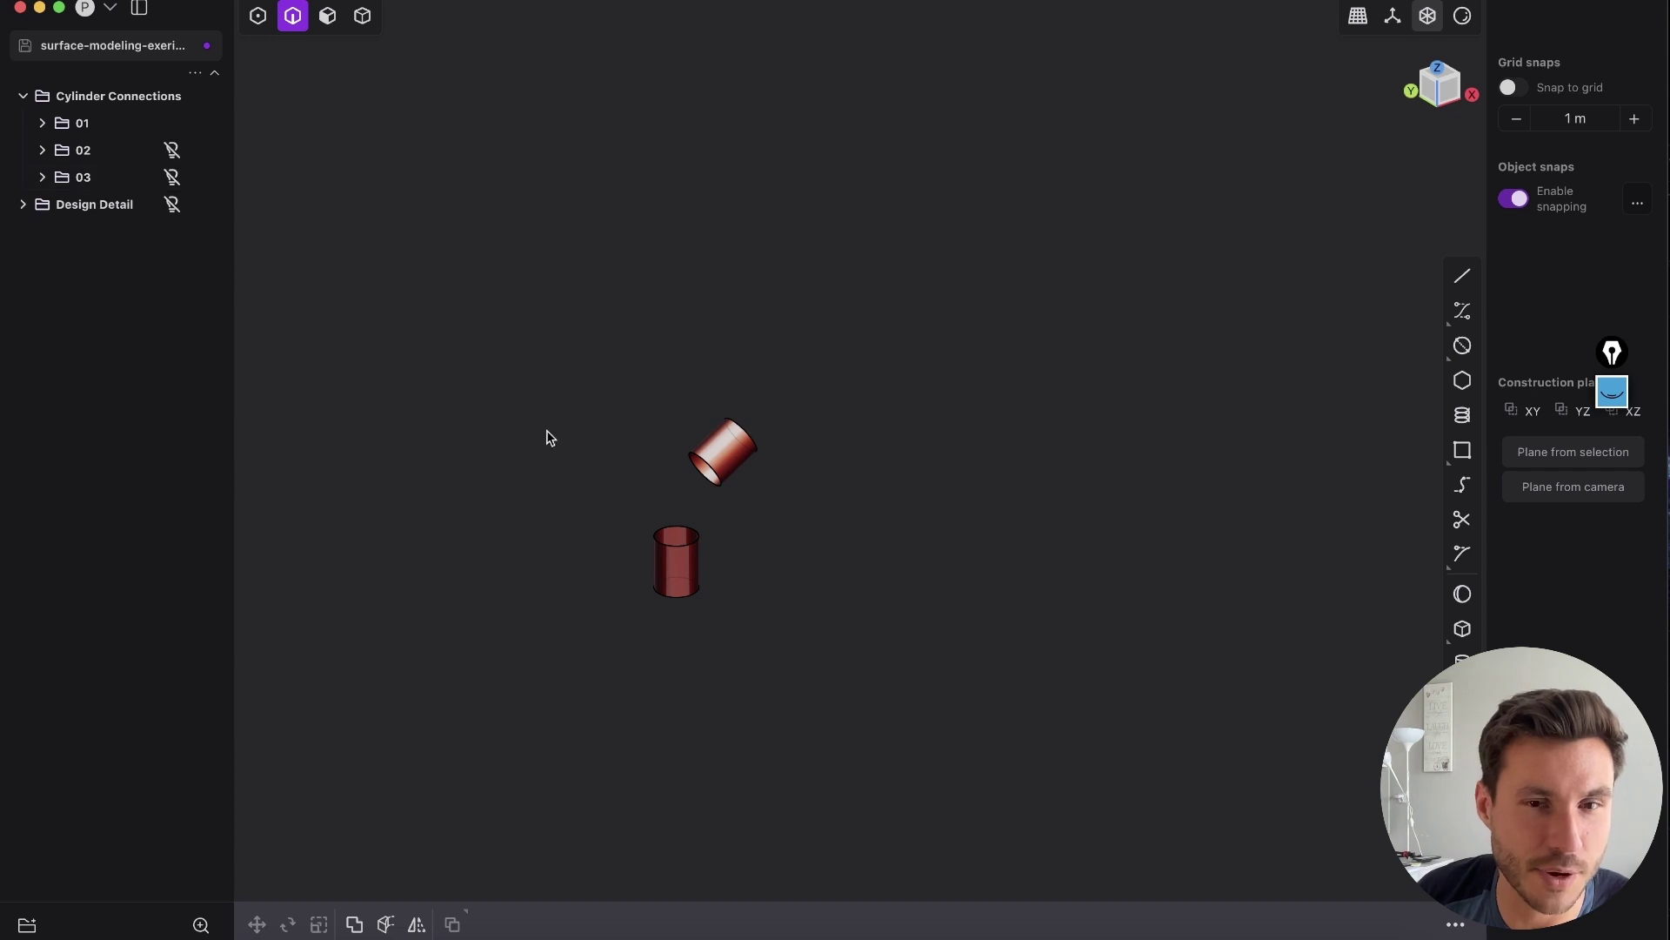
shift+middle_drag(778, 454, 938, 281)
scroll(895, 292, up, 4)
middle_drag(848, 428, 951, 575)
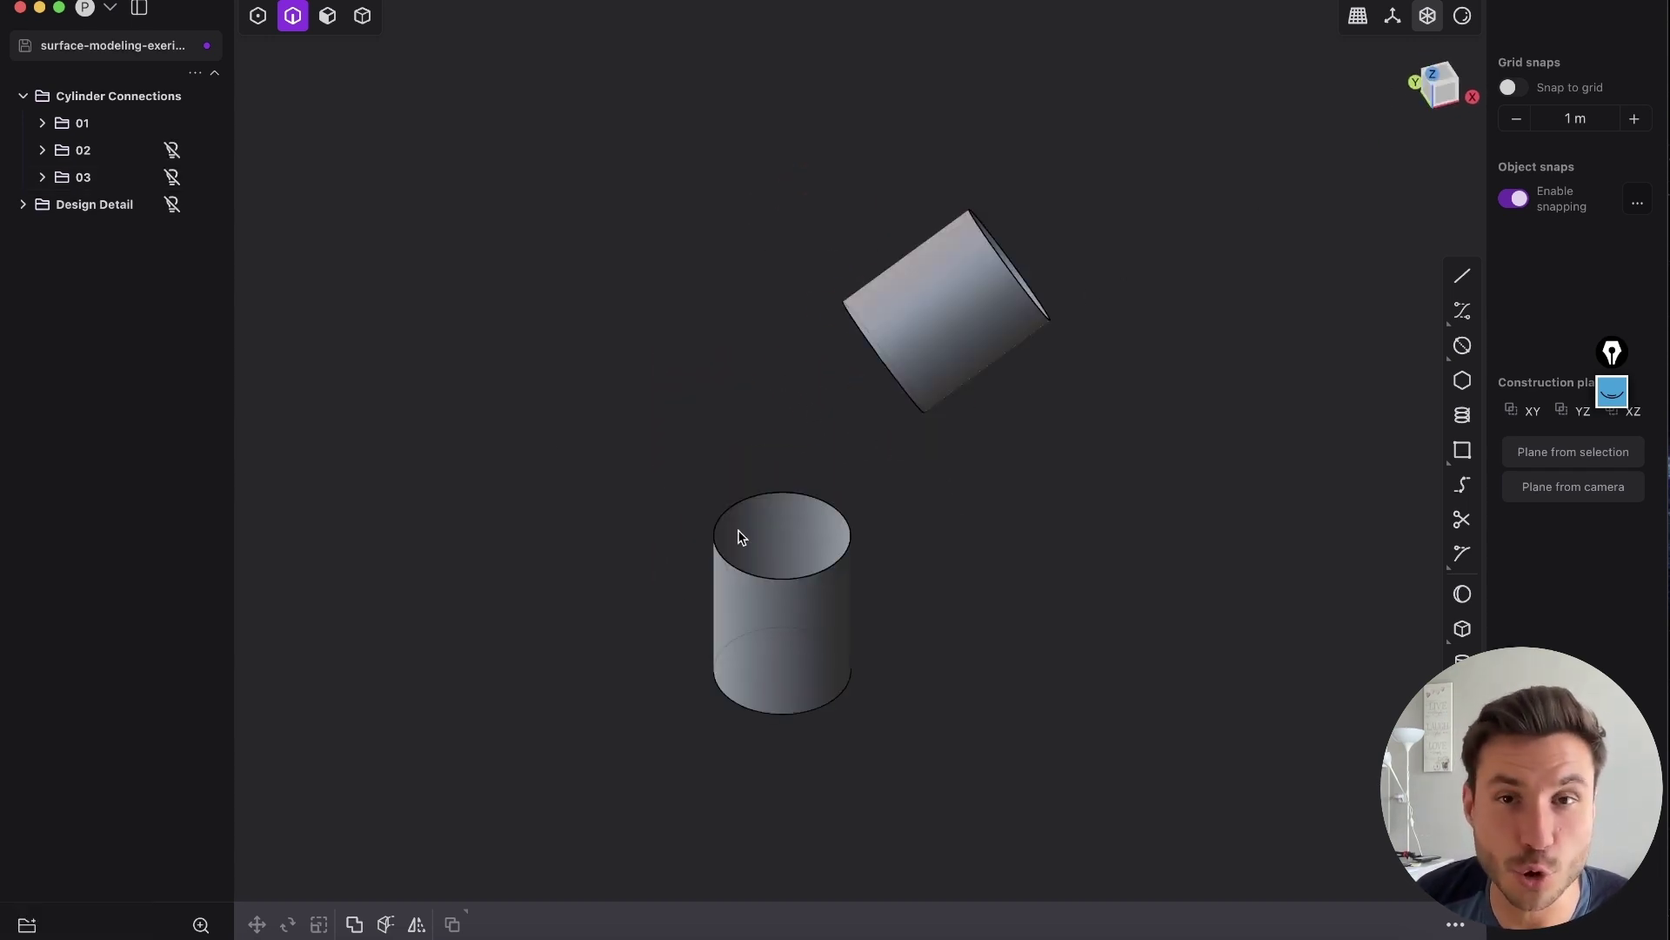
middle_drag(859, 477, 958, 418)
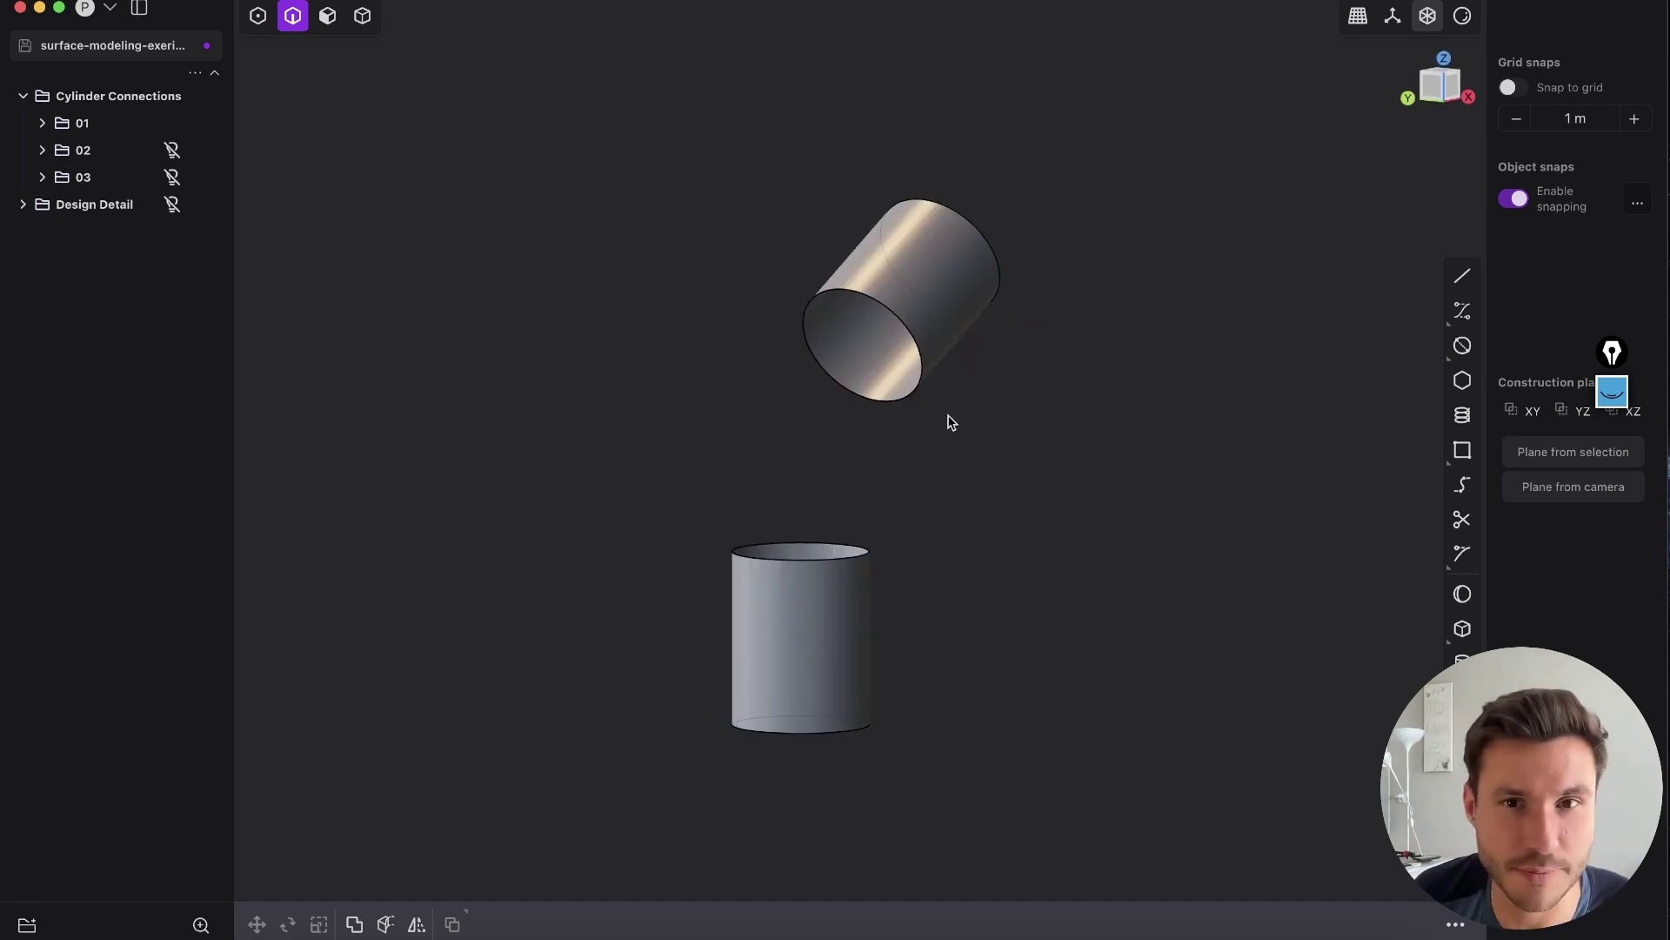
Start a loft between the facing open circular edges of the two cylinders to bridge the gap.
key(2)
click(885, 307)
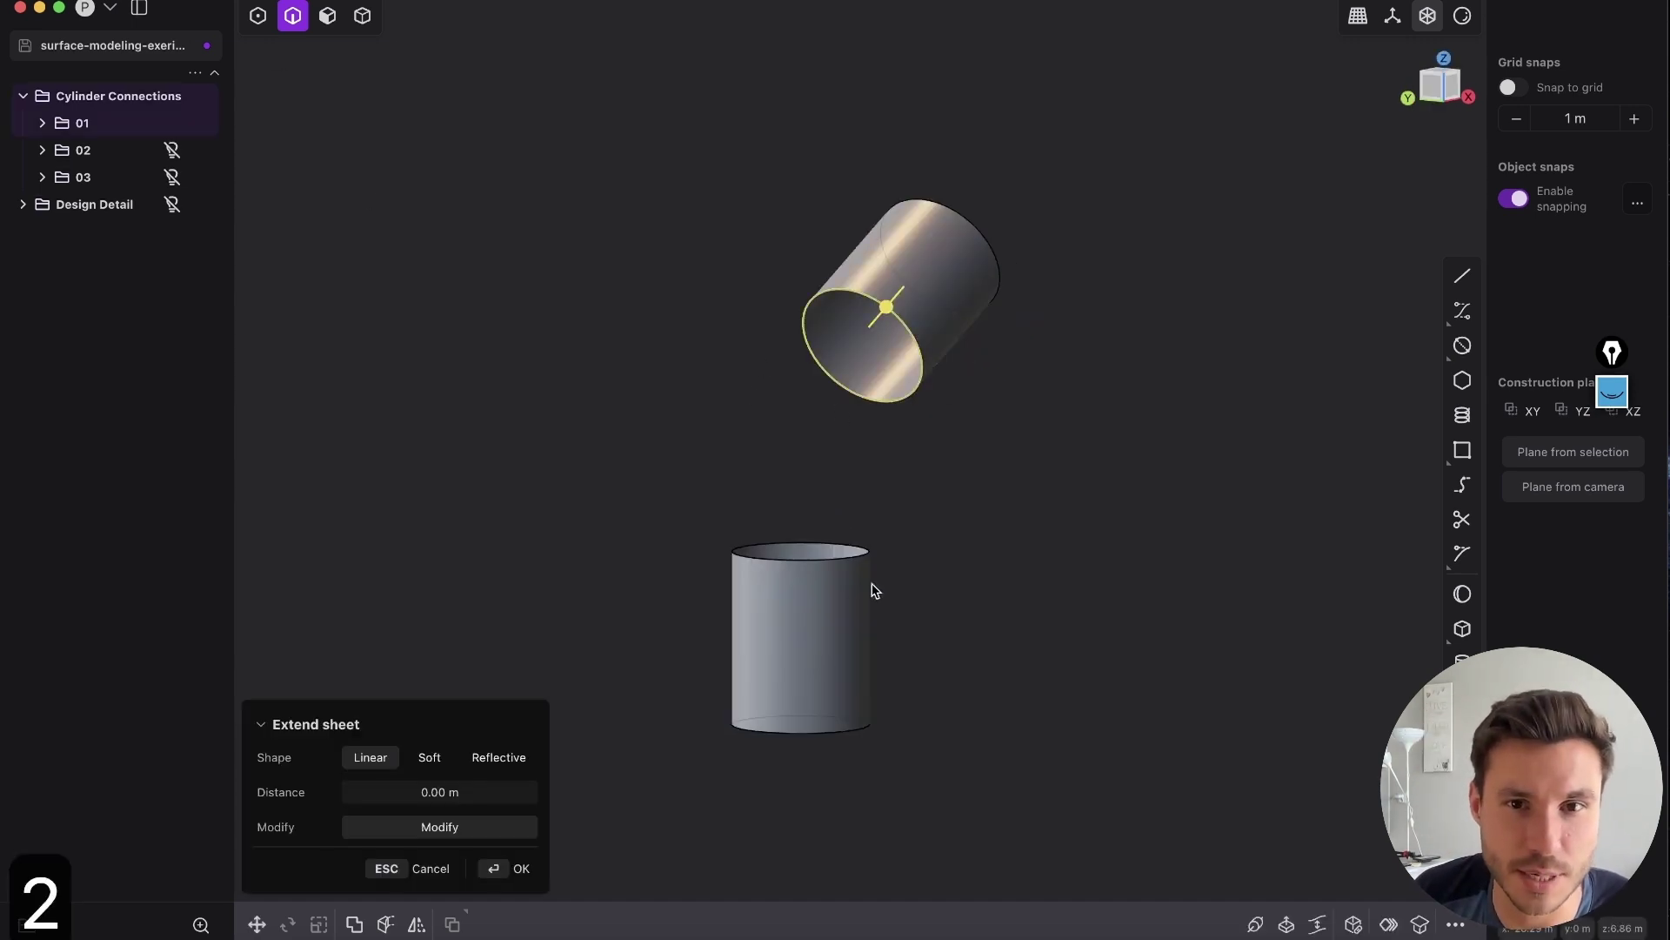
key(l)
middle_drag(934, 341, 837, 287)
scroll(905, 374, up, 3)
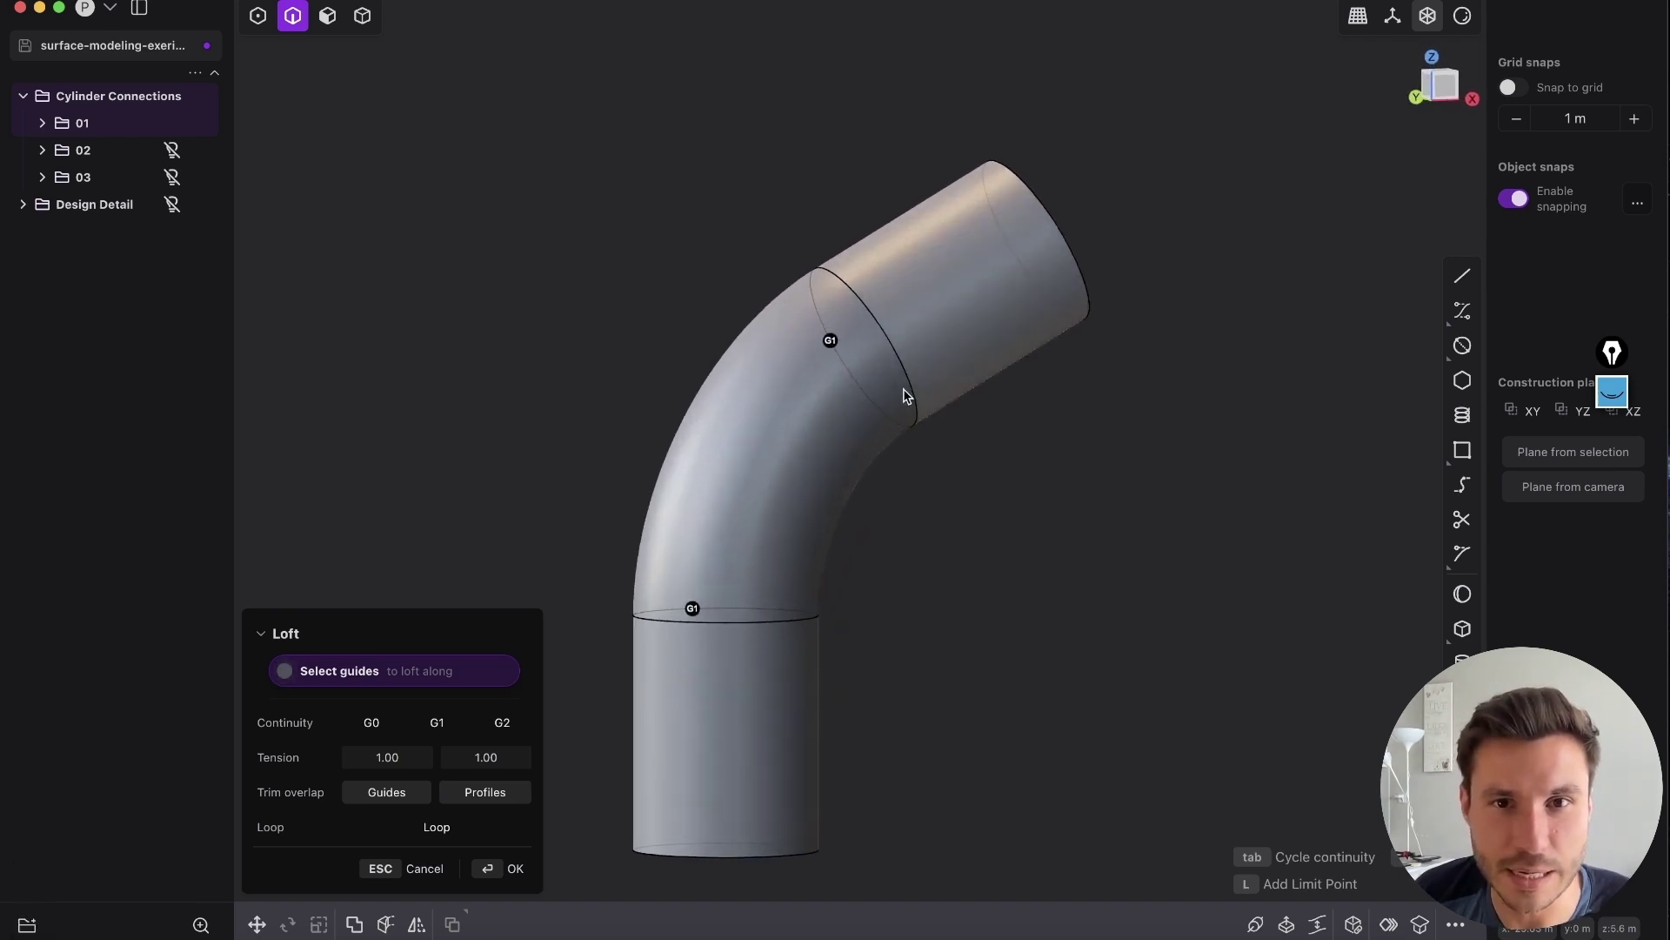
mouse_move(919, 352)
middle_down()
mouse_move(894, 352)
mouse_move(903, 380)
middle_up()
middle_drag(1000, 318, 797, 362)
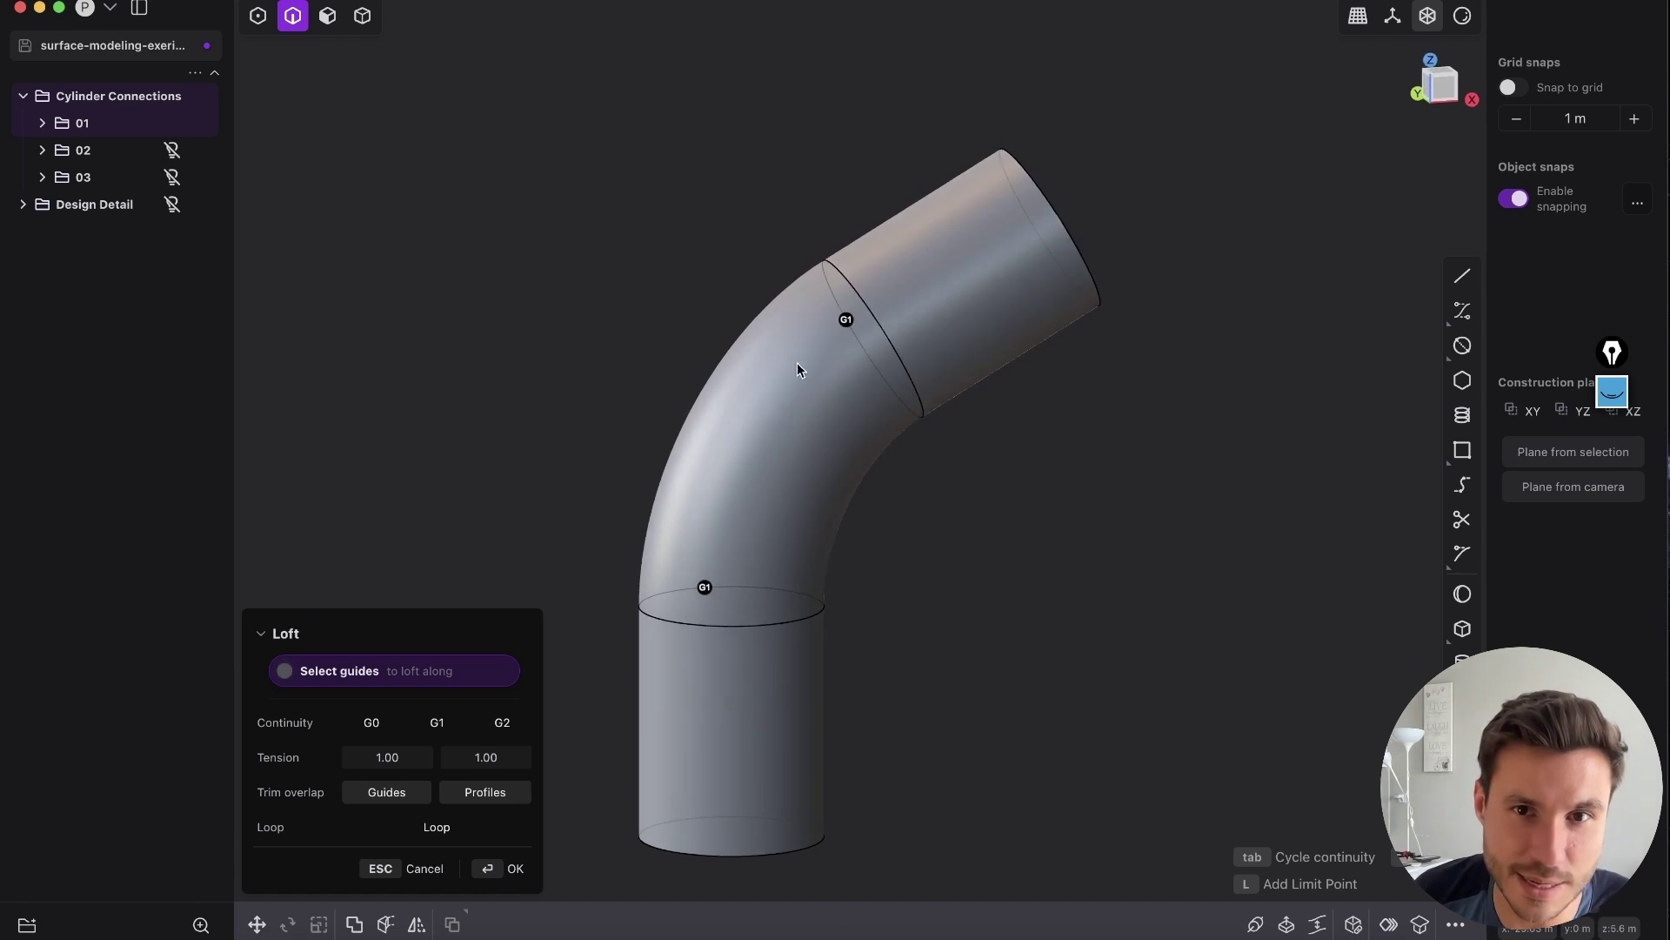
Set the loft's continuity to G2 at both cylinder edges and finish the loft.
click(847, 320)
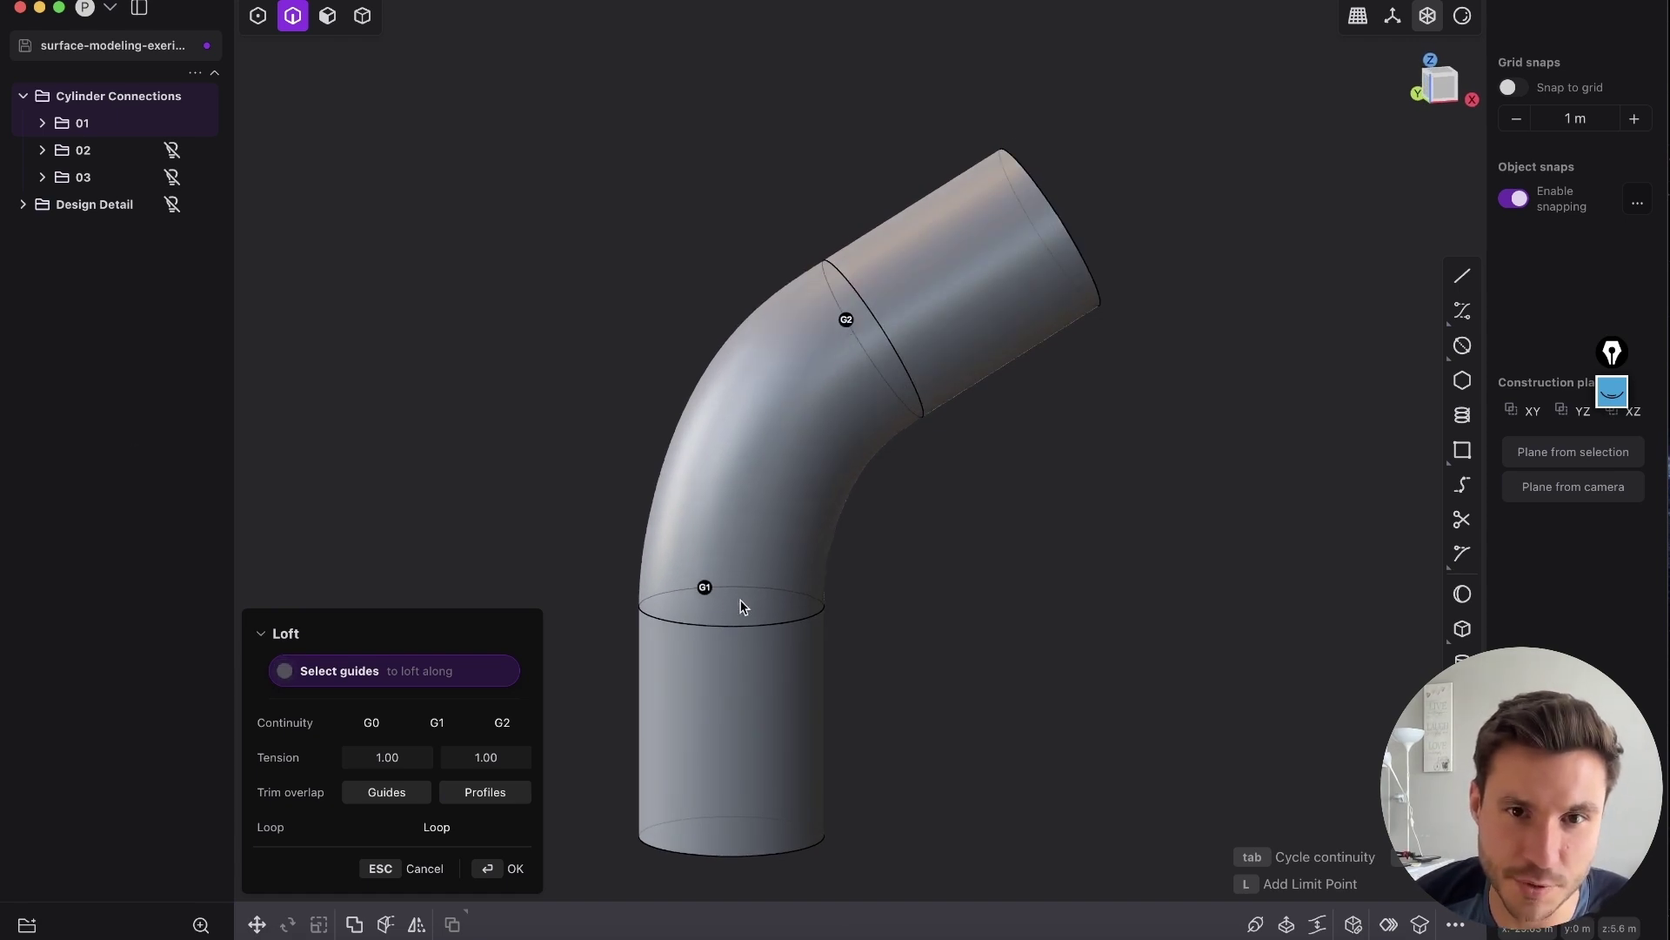
click(705, 588)
middle_drag(731, 661, 670, 630)
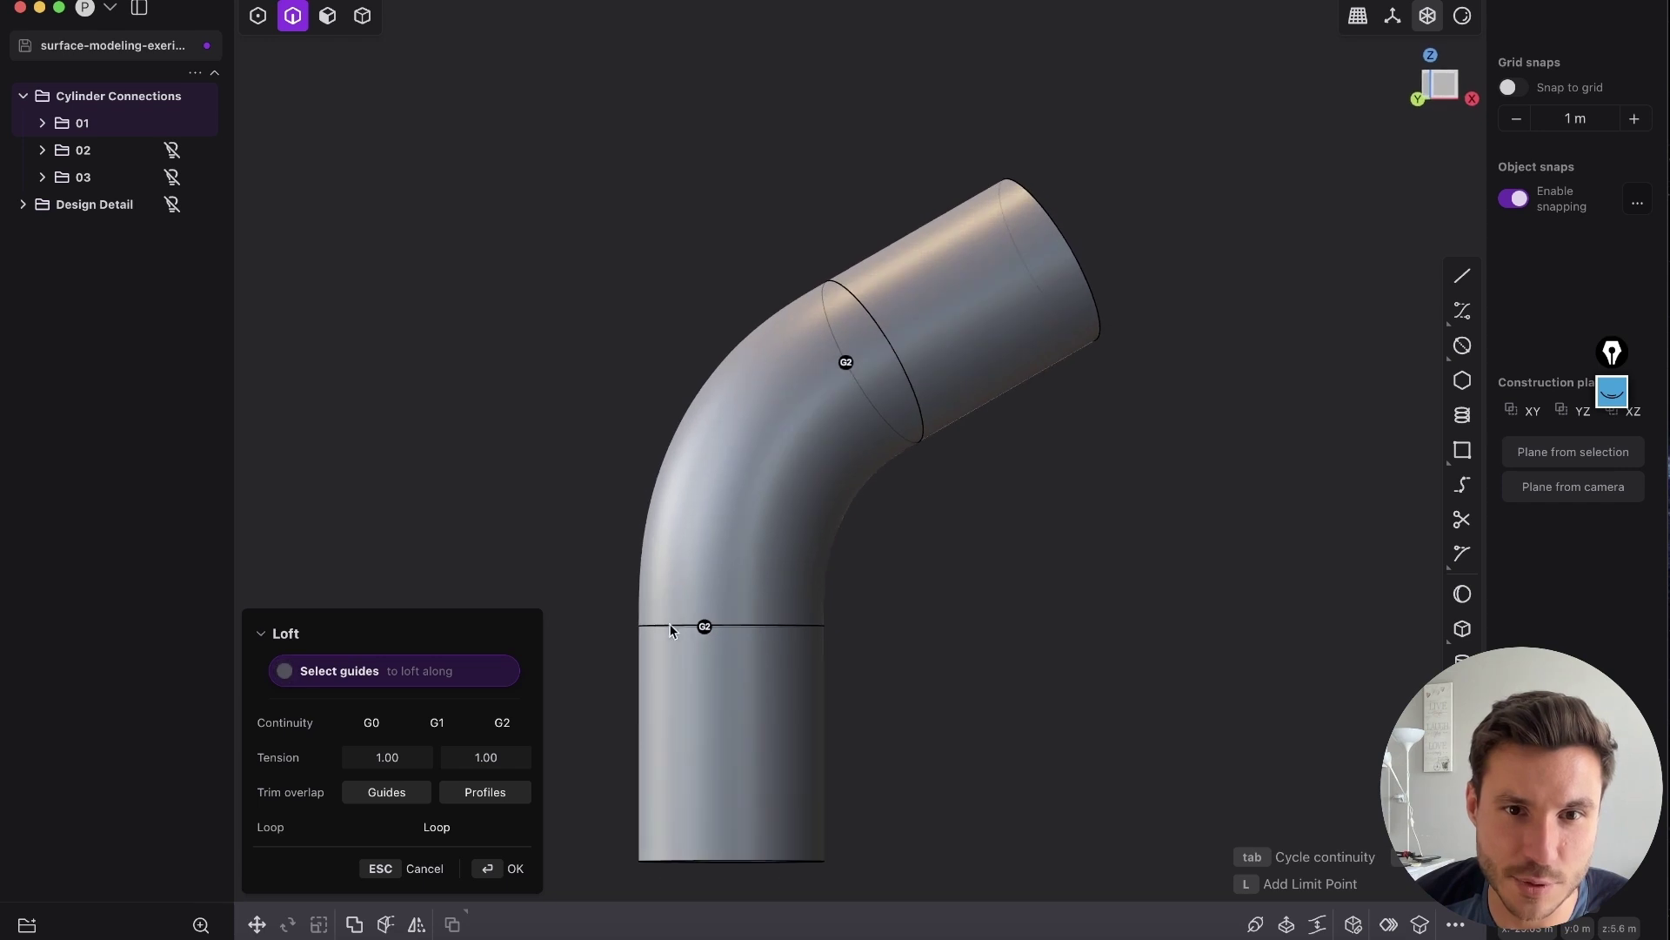
click(509, 870)
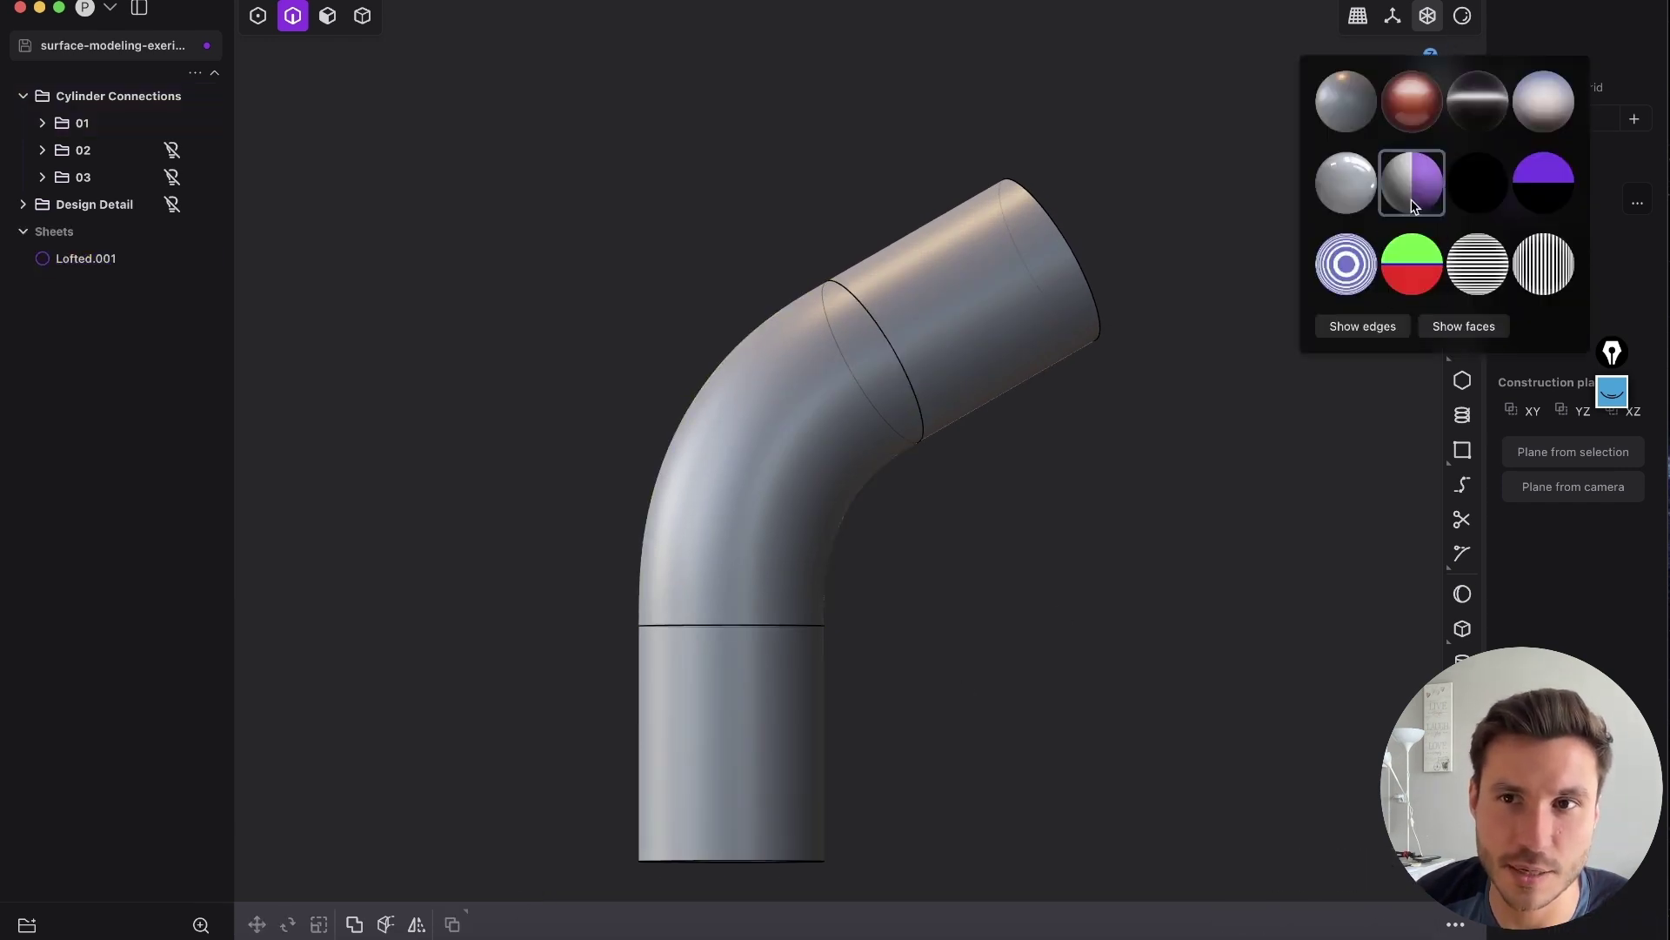
Turn off the edge display to inspect the smoothness of the lofted bend, and turn the edges back on.
key(shift+e)
middle_drag(1055, 446, 887, 352)
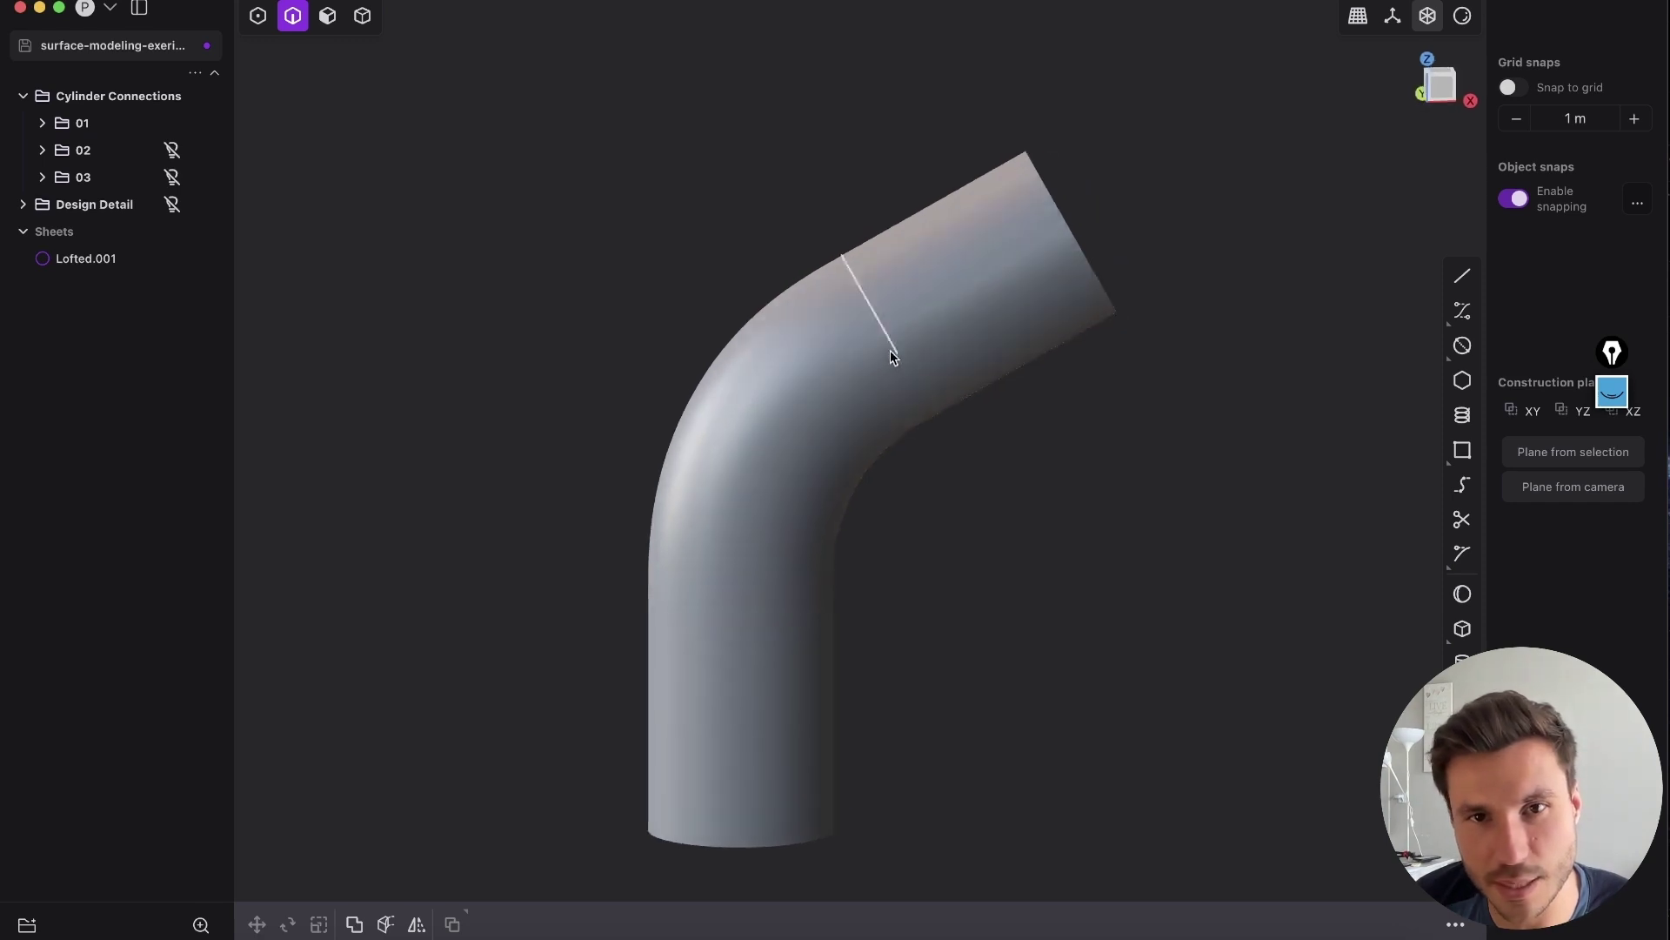
key(shift+e)
scroll(667, 535, down, 3)
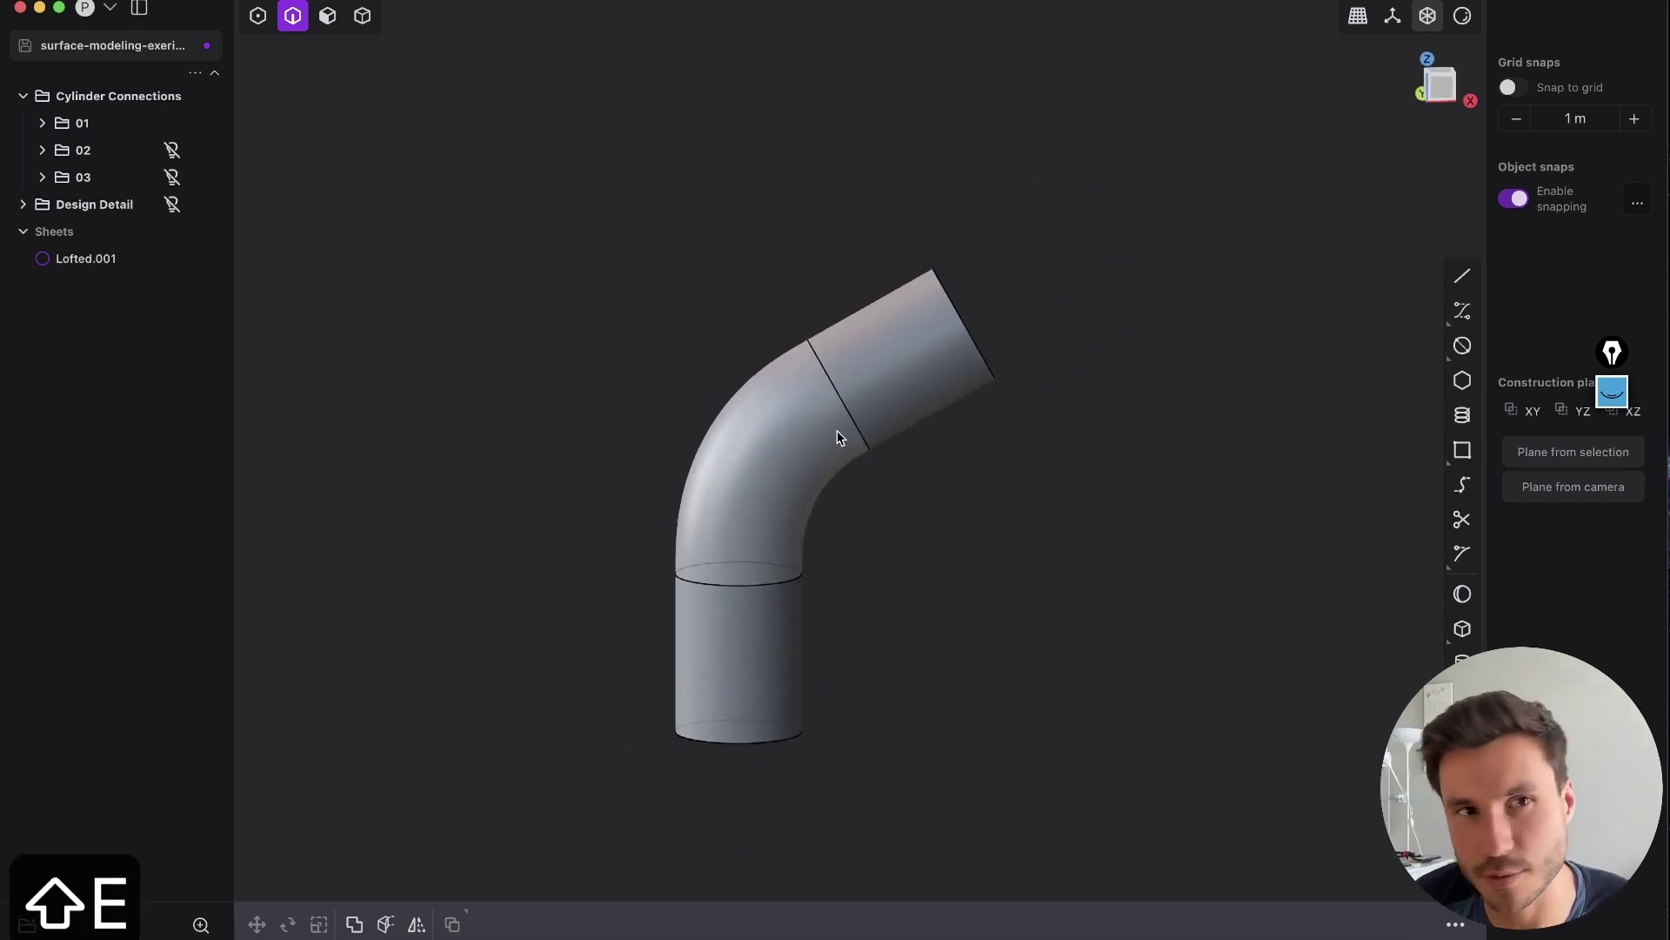
Hide subgroup 01, remove the lofted sheet, and show subgroup 02 with its tall and angled cylinders.
click(173, 124)
click(172, 150)
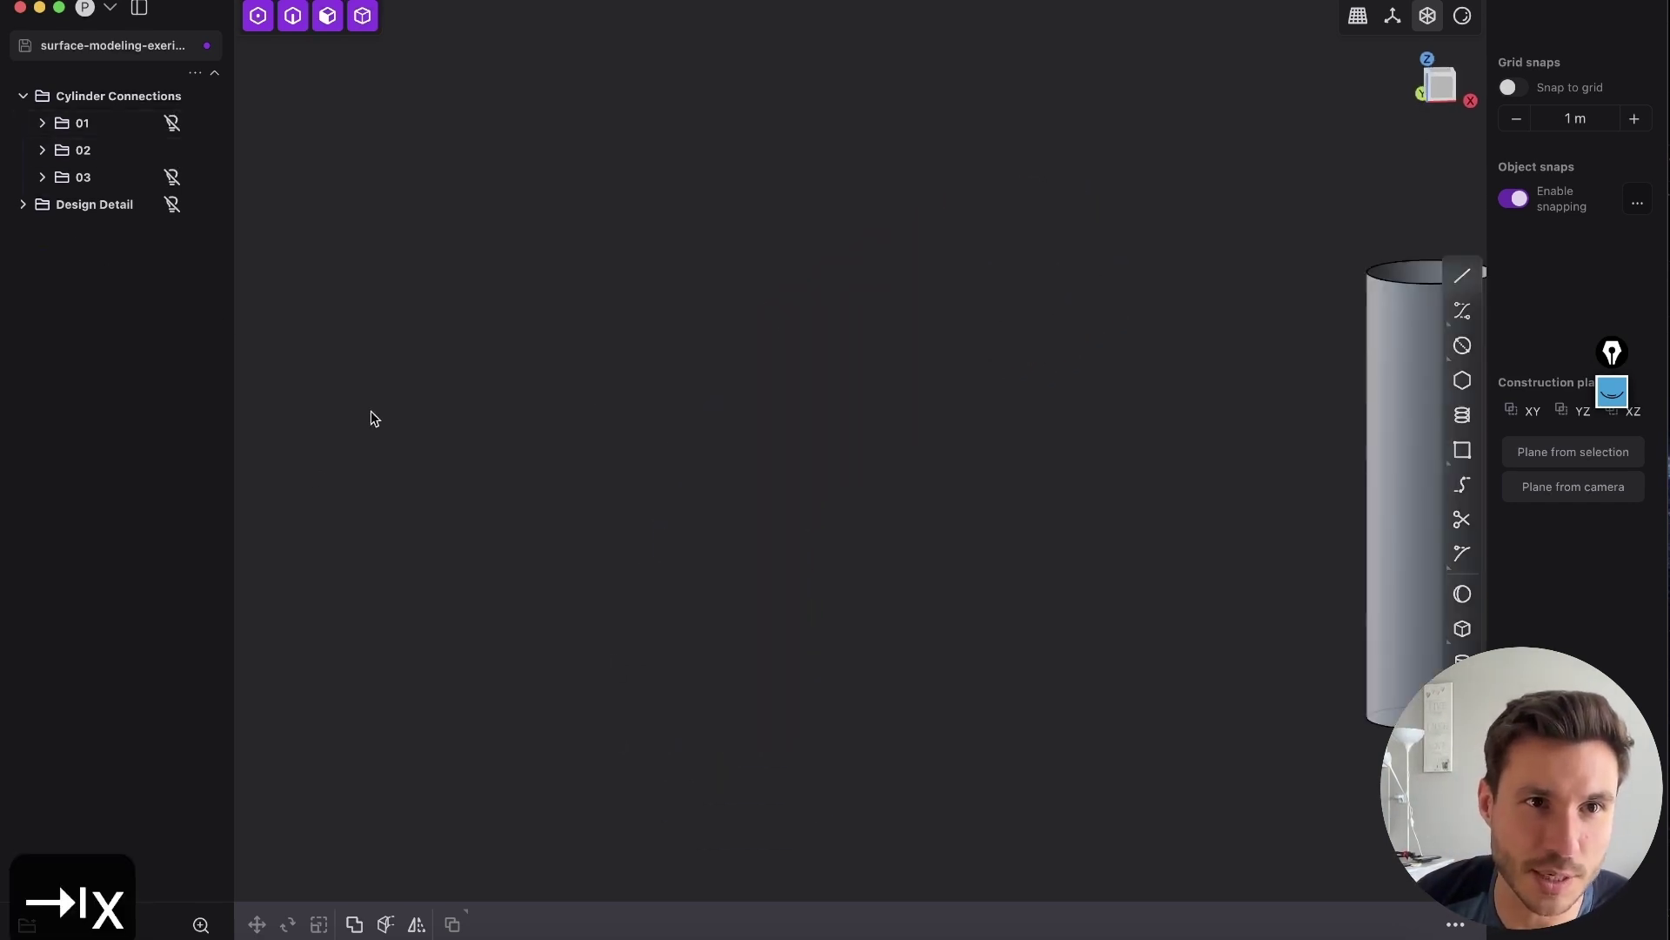
scroll(728, 606, up, 1)
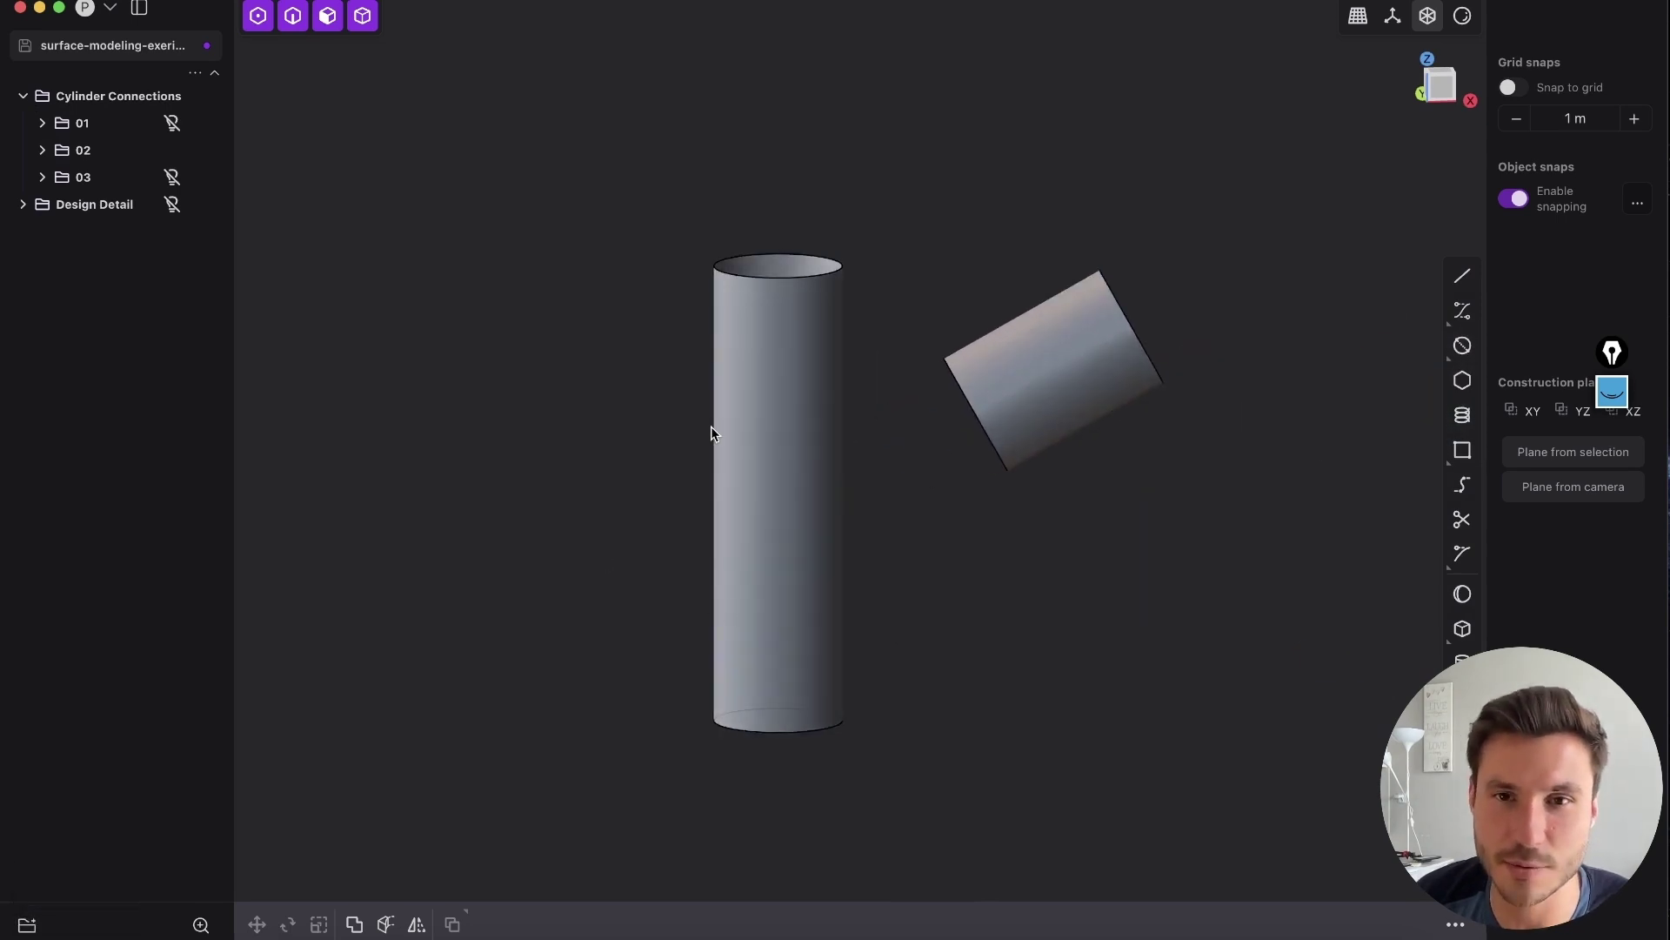
middle_drag(637, 556, 671, 540)
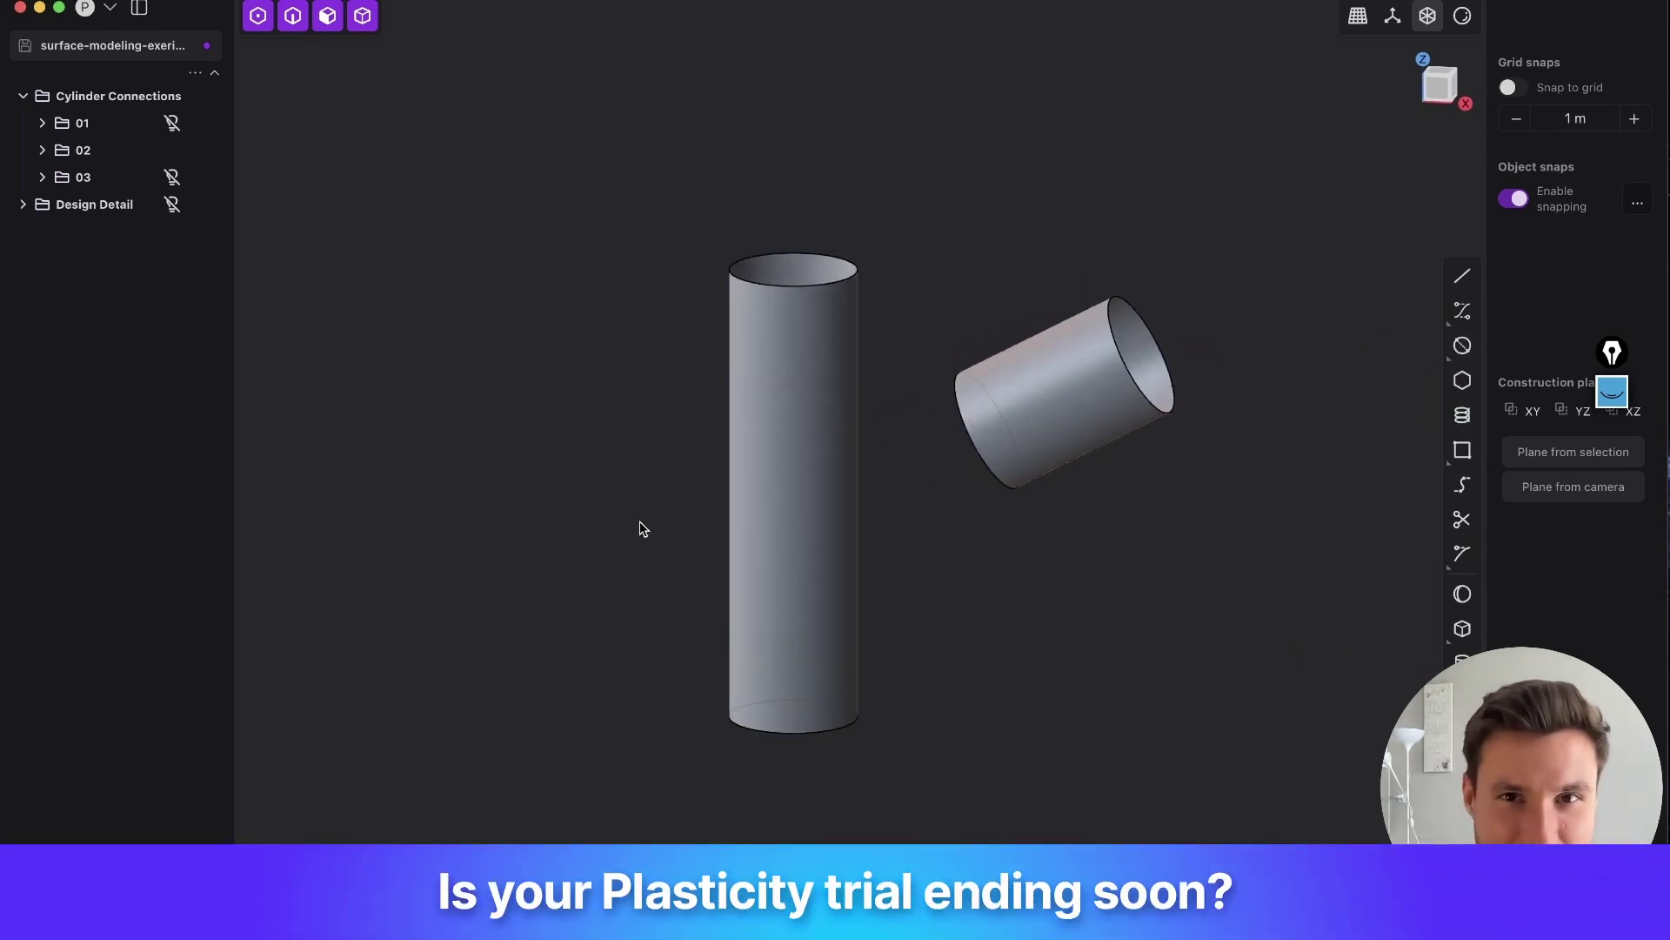
Switch to the browser's Pinterest product design results and open the pin of the alves massage gun.
middle_drag(722, 492, 768, 478)
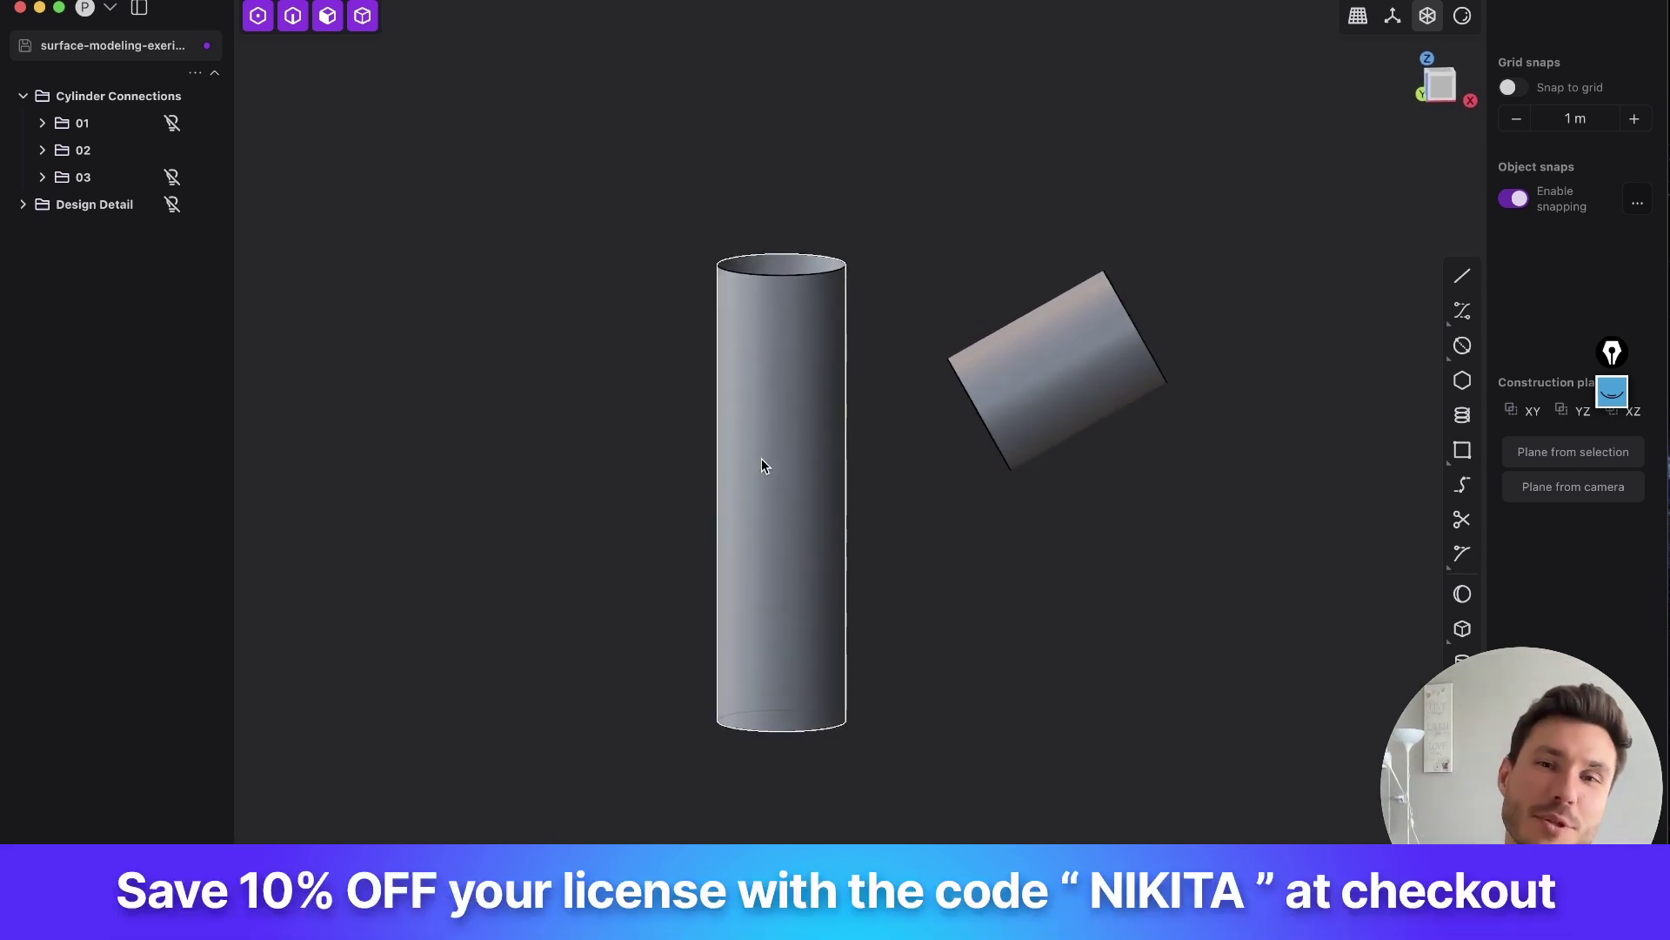
mouse_move(797, 480)
middle_down()
mouse_move(749, 528)
mouse_move(794, 490)
middle_up()
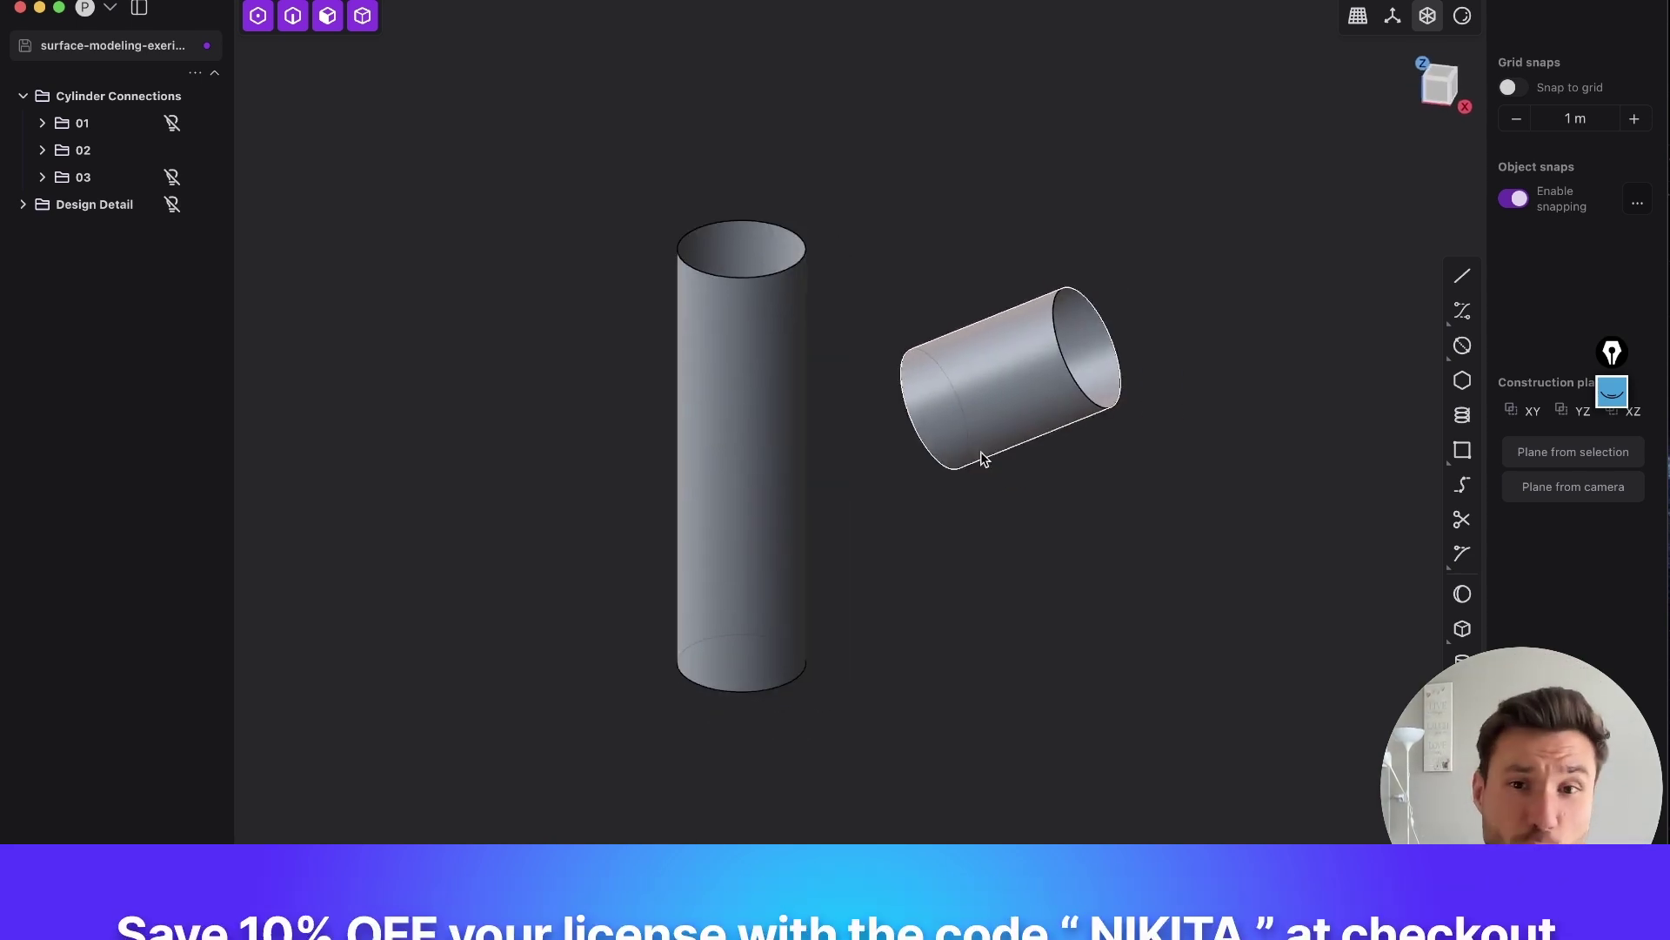
click(502, 924)
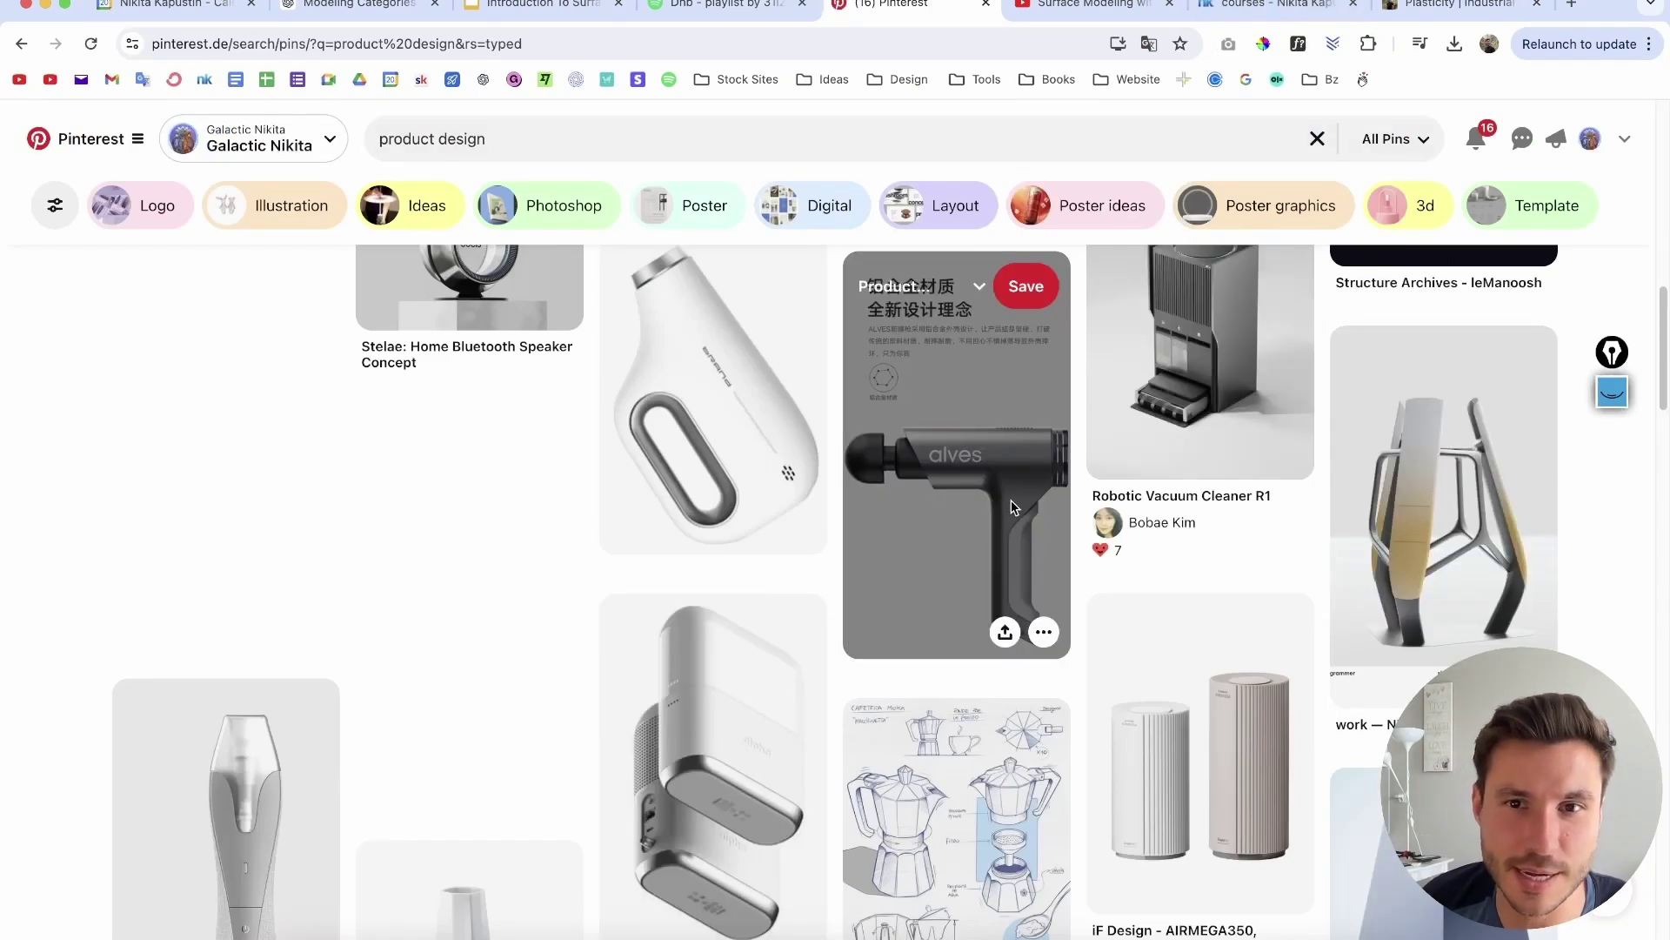
click(1011, 503)
scroll(717, 558, down, 3)
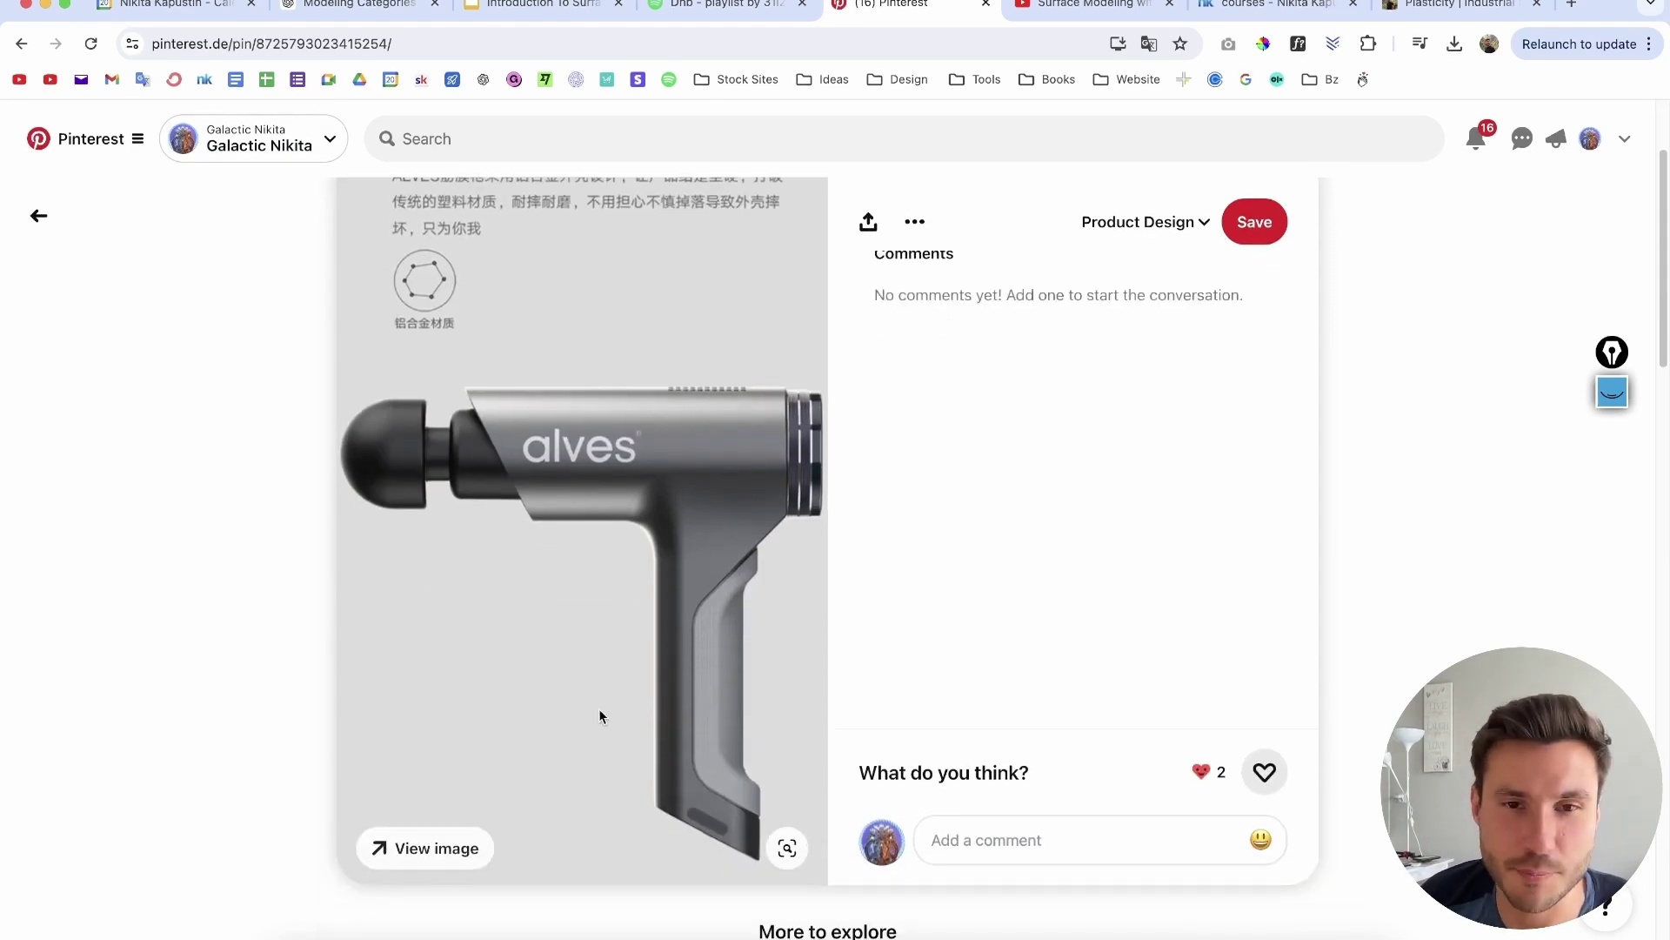
key(super+Tab)
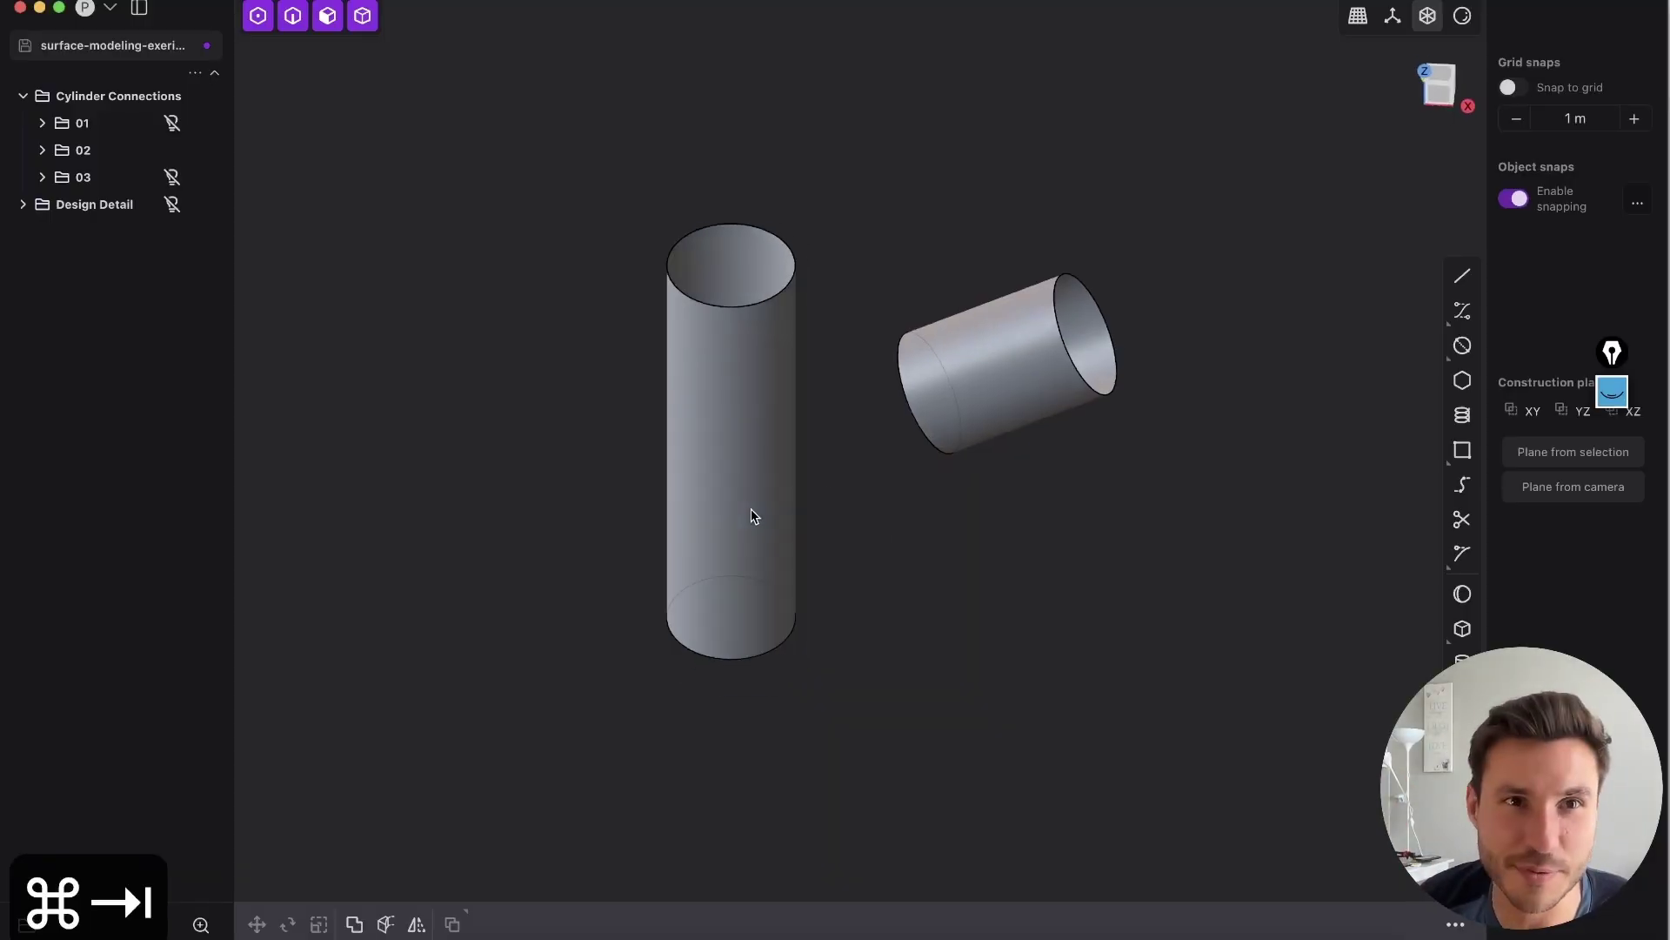
double_click(1608, 4)
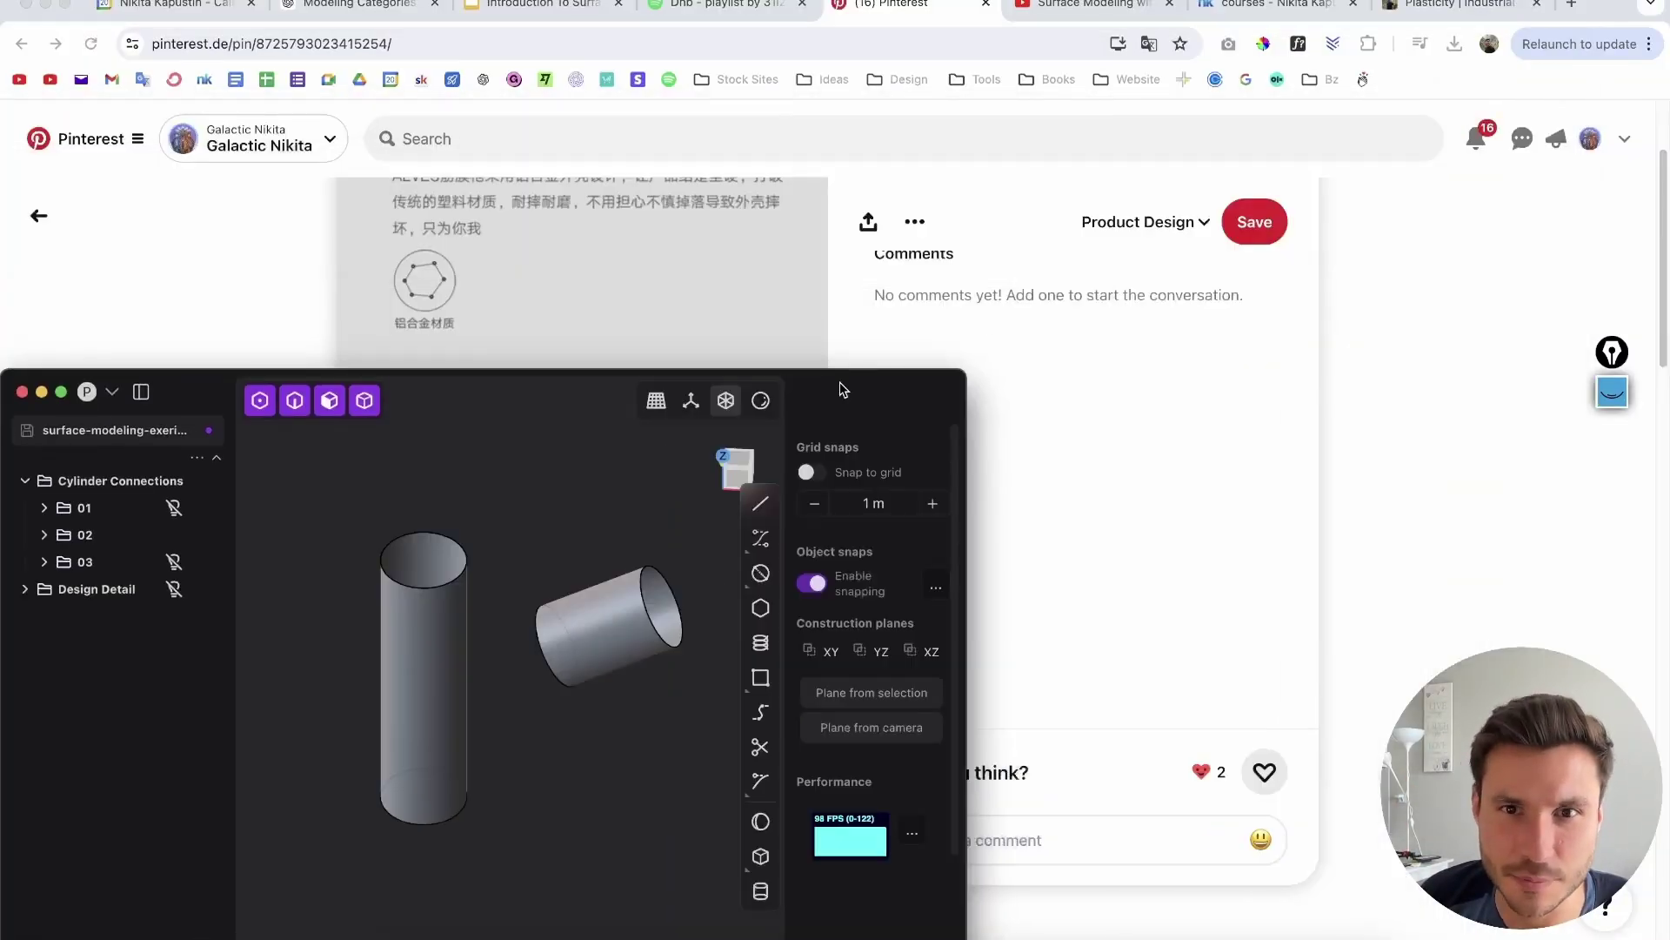
double_click(858, 390)
key(super+Tab)
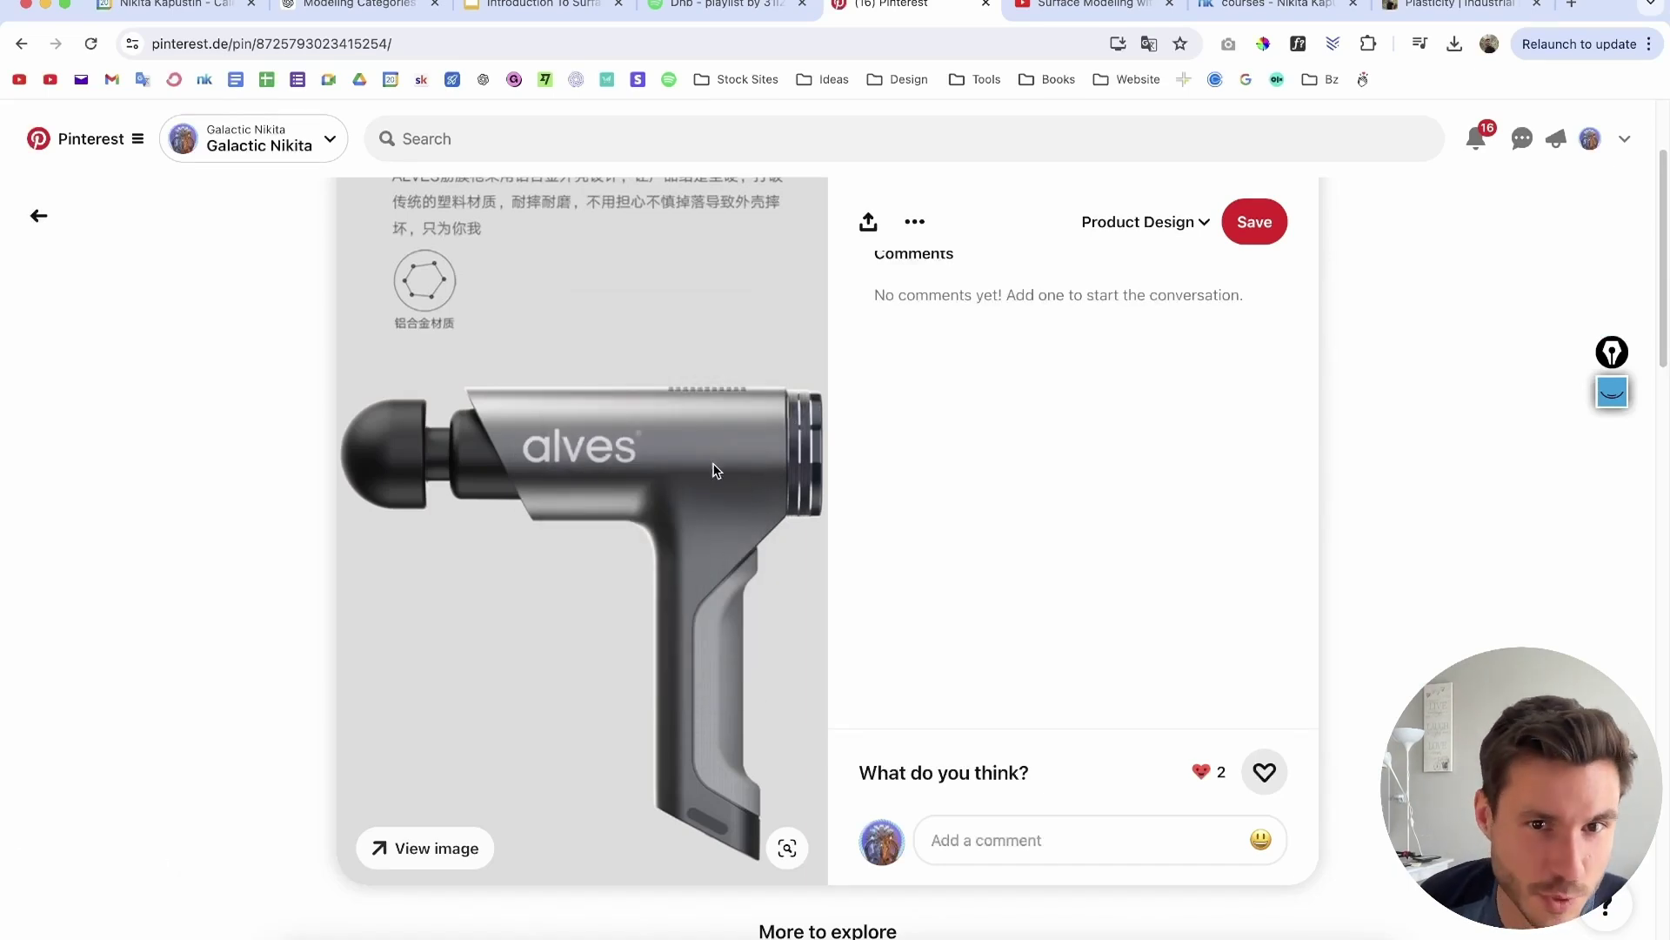
Find the PANASONIC - Elisa drill among the massage gun's related pins and open it.
scroll(1653, 365, down, 5)
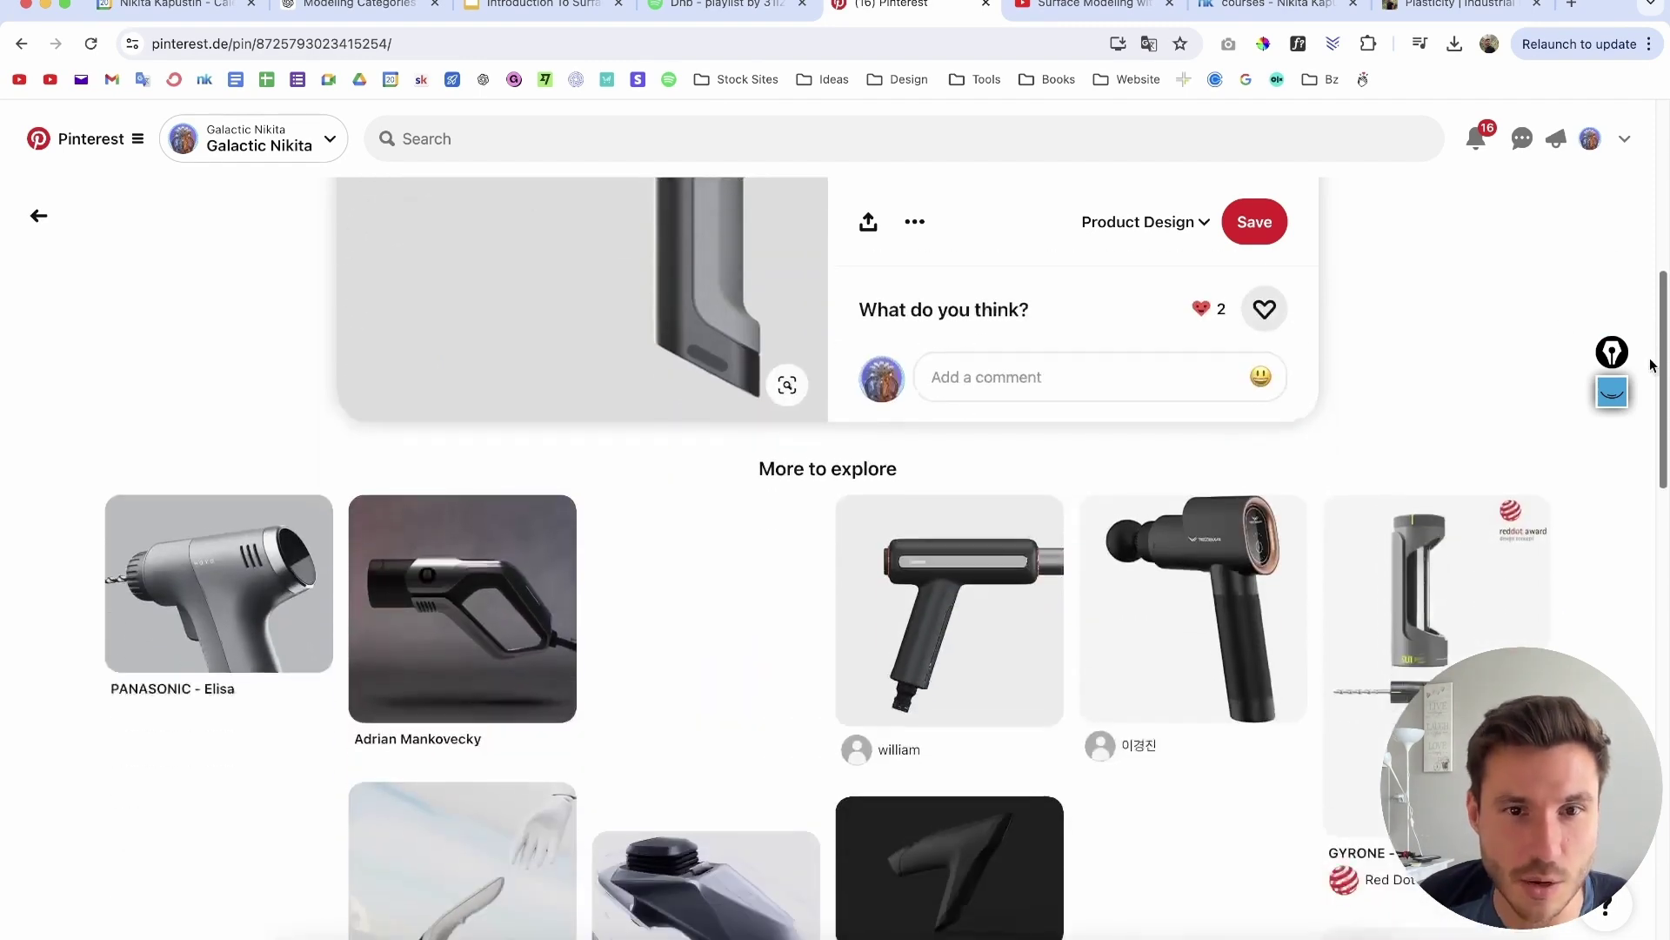
scroll(1653, 365, down, 1)
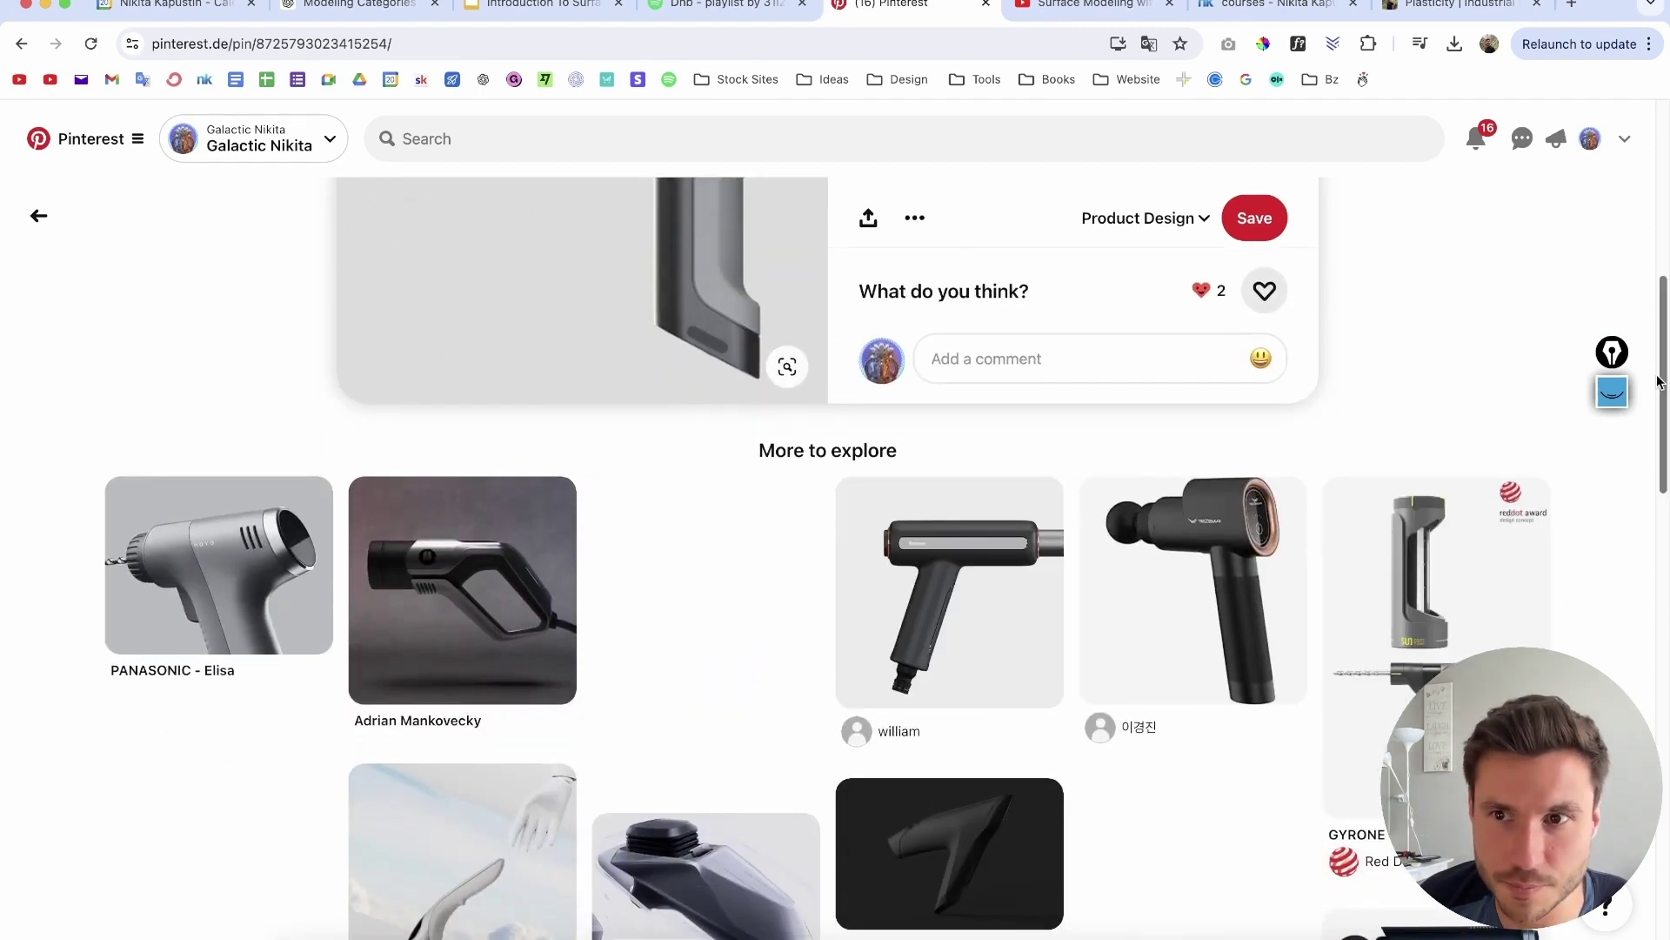
scroll(1653, 383, down, 3)
click(247, 416)
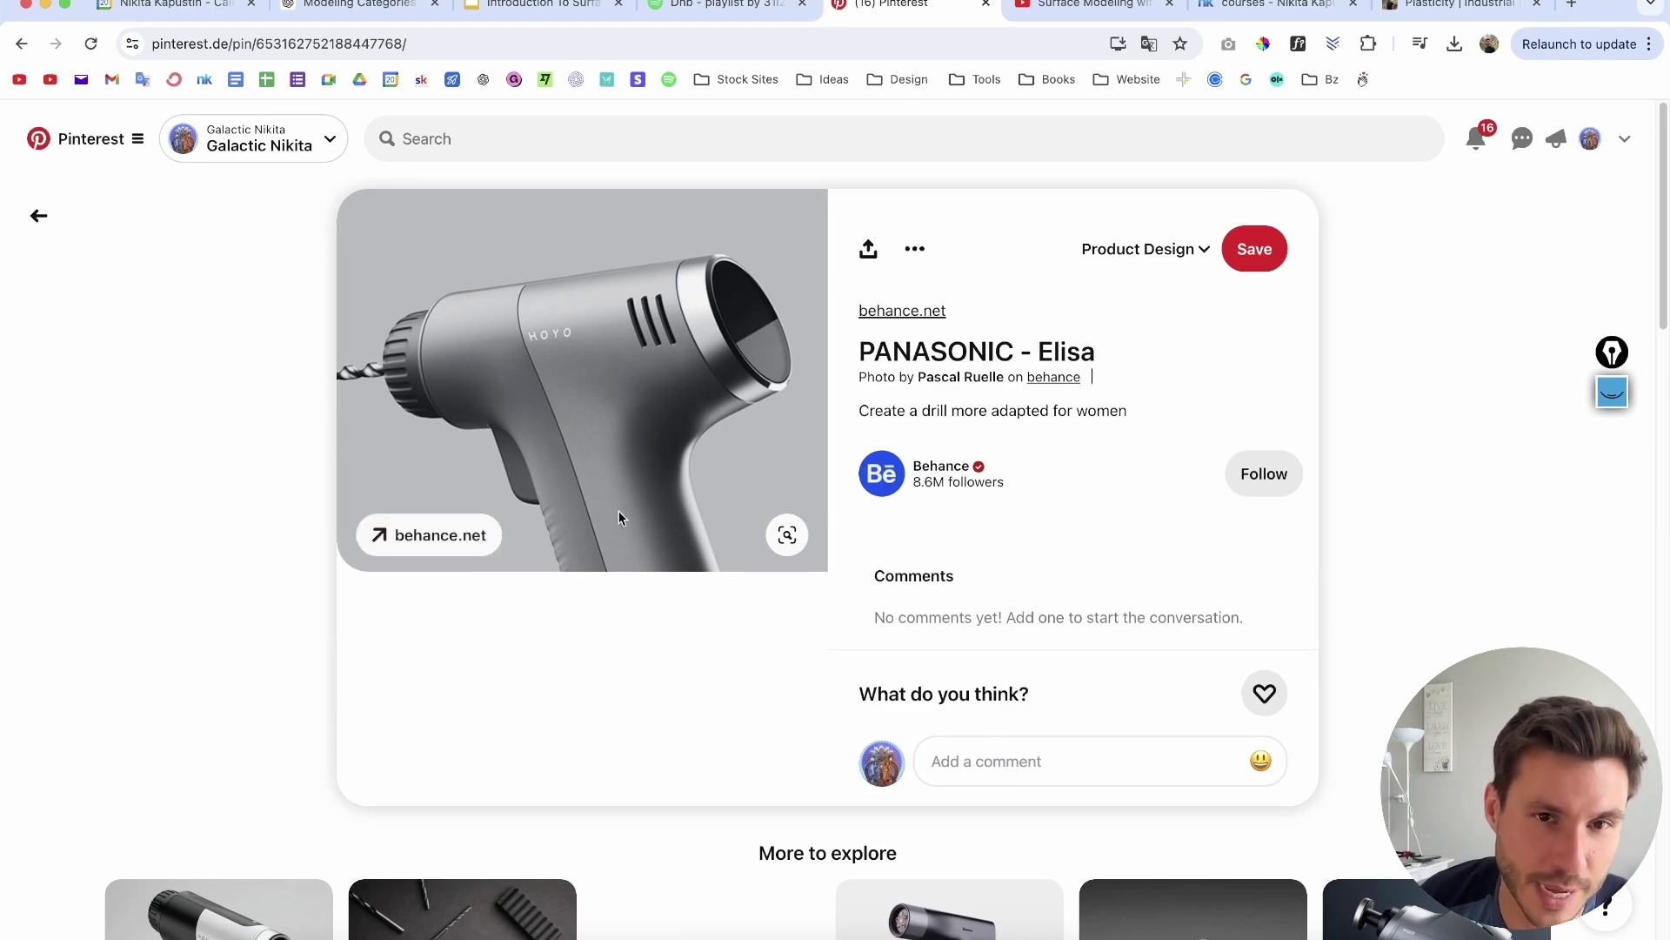
Open the related iF Design - Garden Spray Gun pin and examine how handles join bodies in its related products.
drag(1659, 262, 1658, 337)
scroll(1660, 341, down, 2)
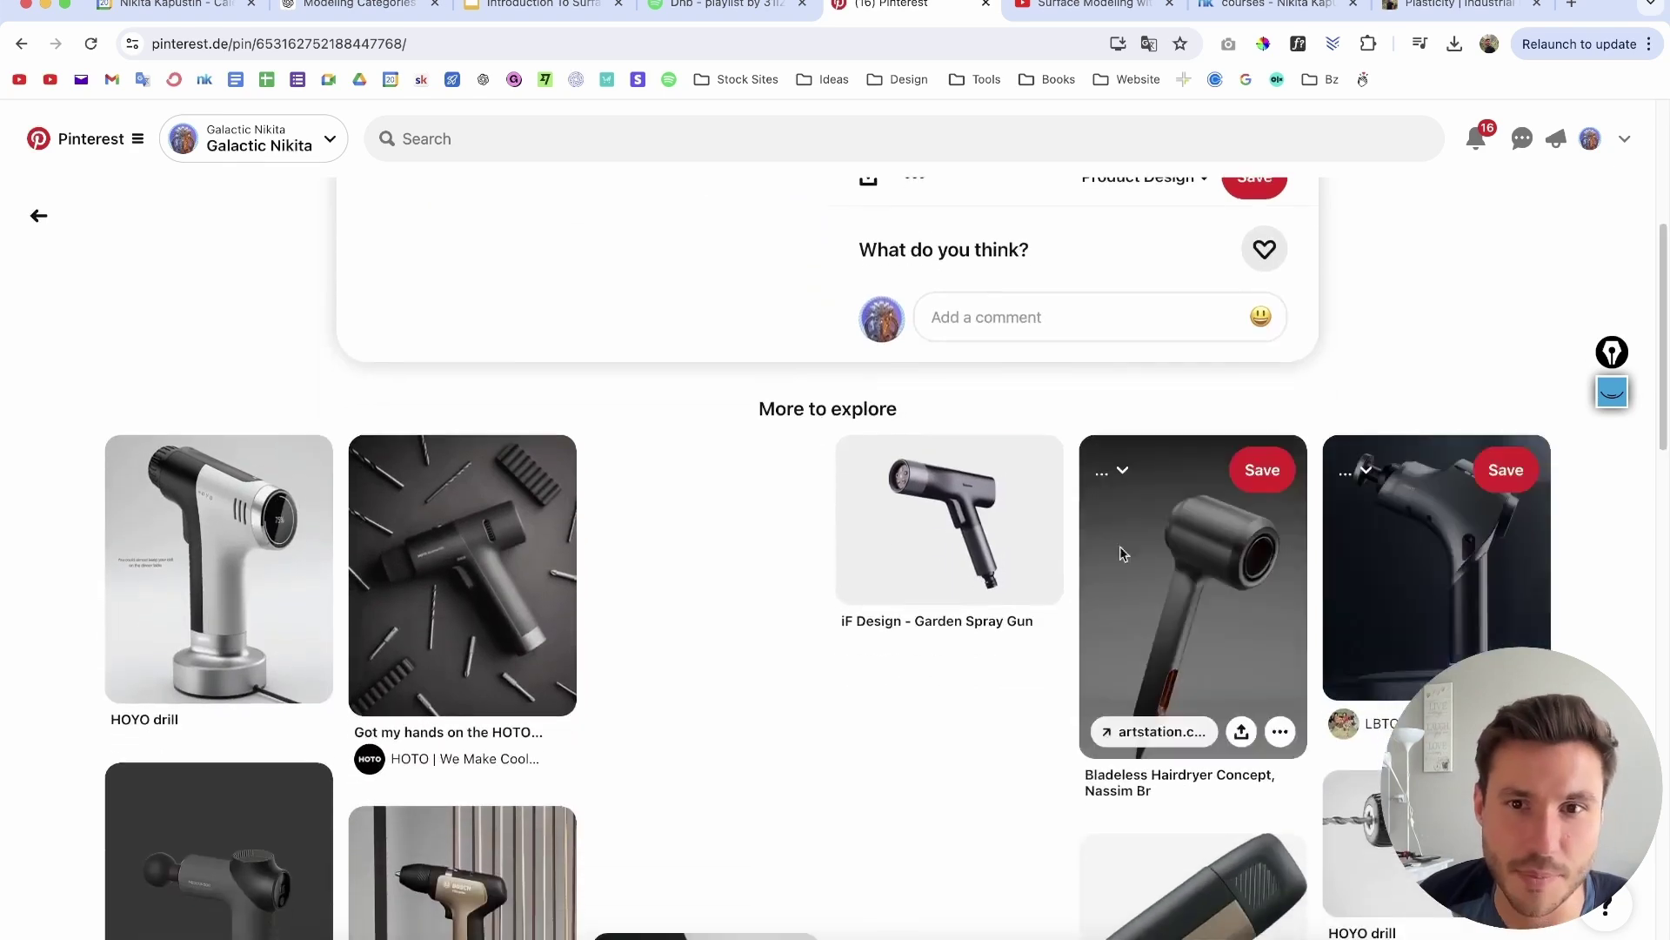
click(922, 514)
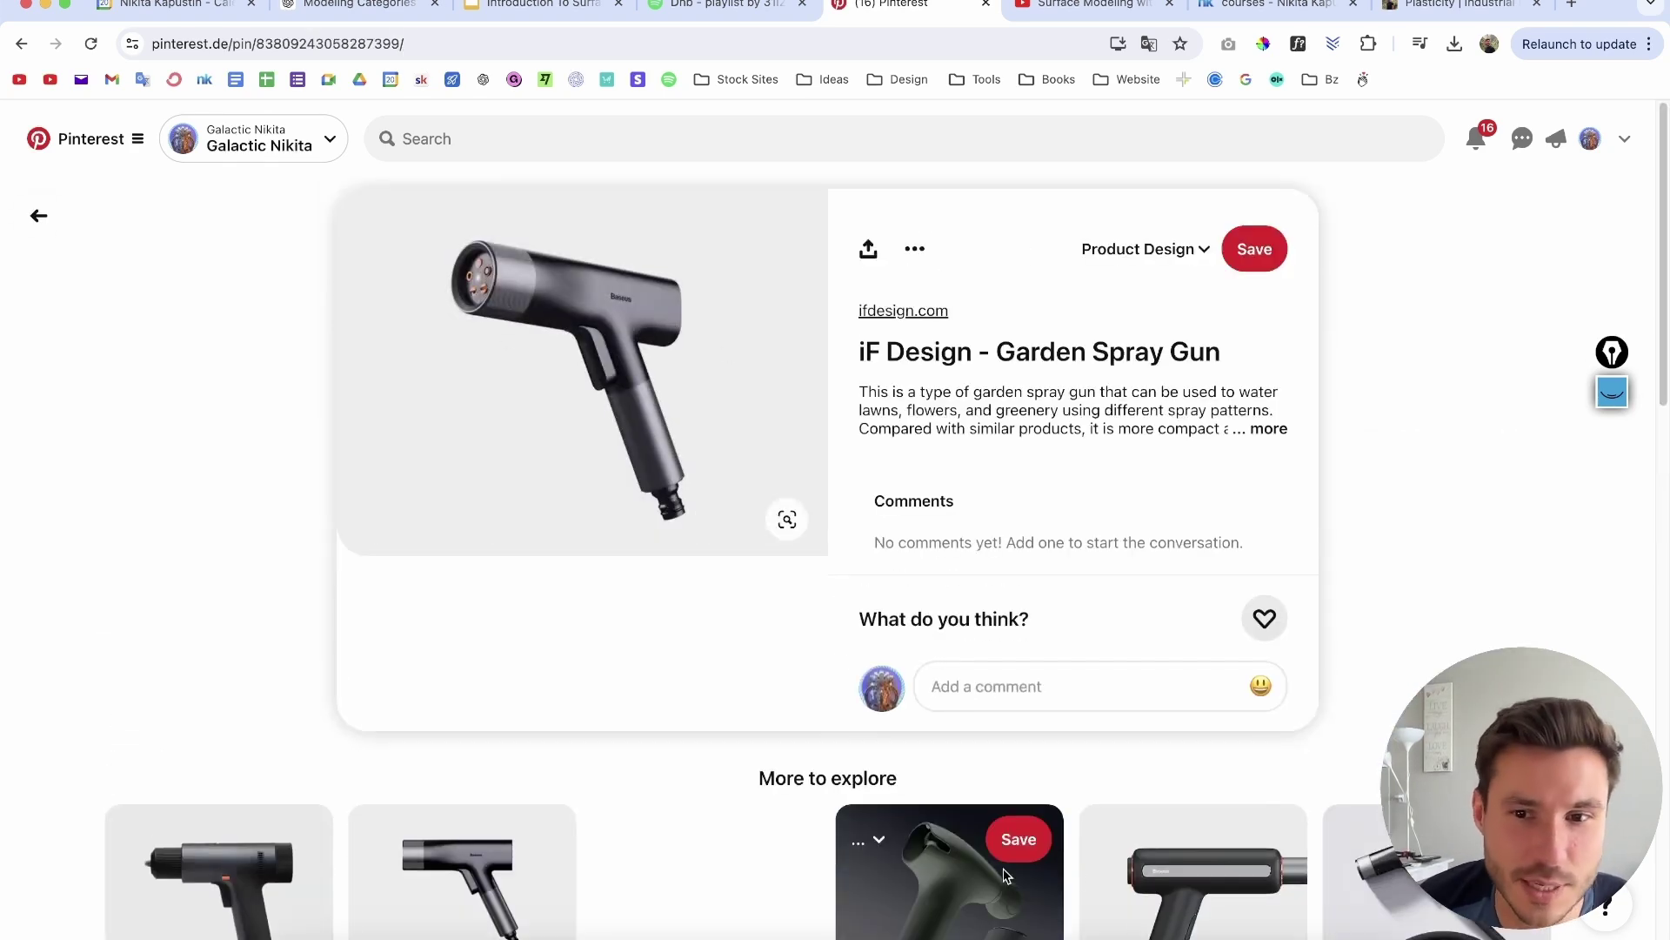
scroll(1660, 246, down, 1)
scroll(1660, 246, down, 10)
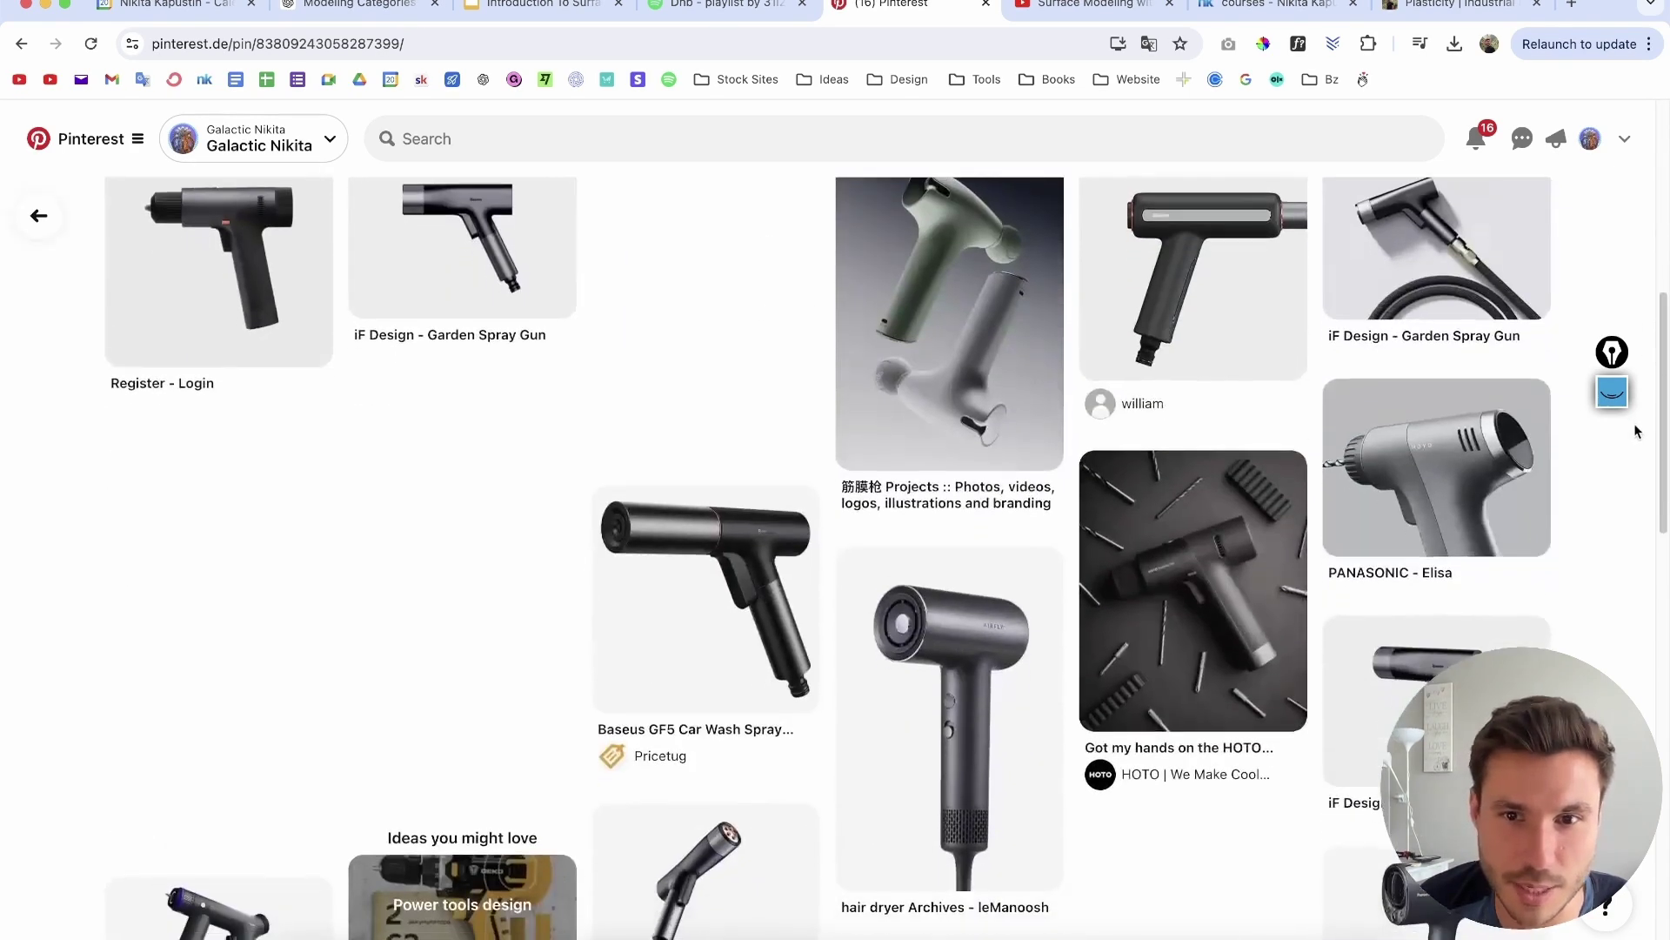
scroll(883, 755, down, 4)
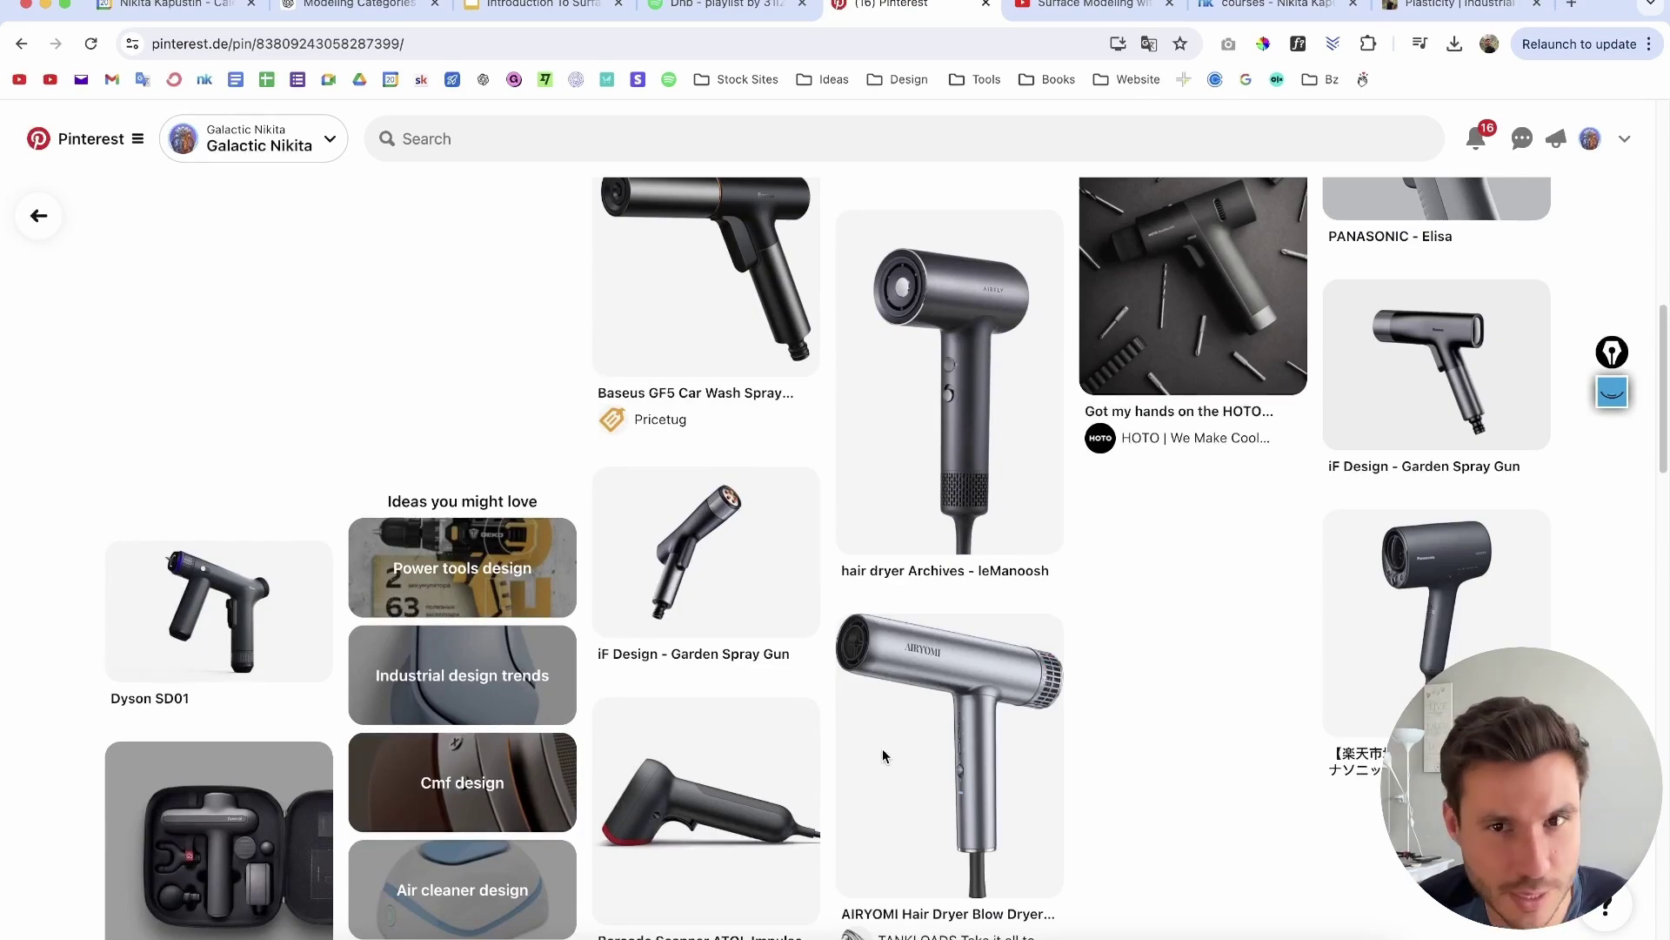
Switch back to Plasticity and view the tall and angled cylinders from the front.
key(super+Tab)
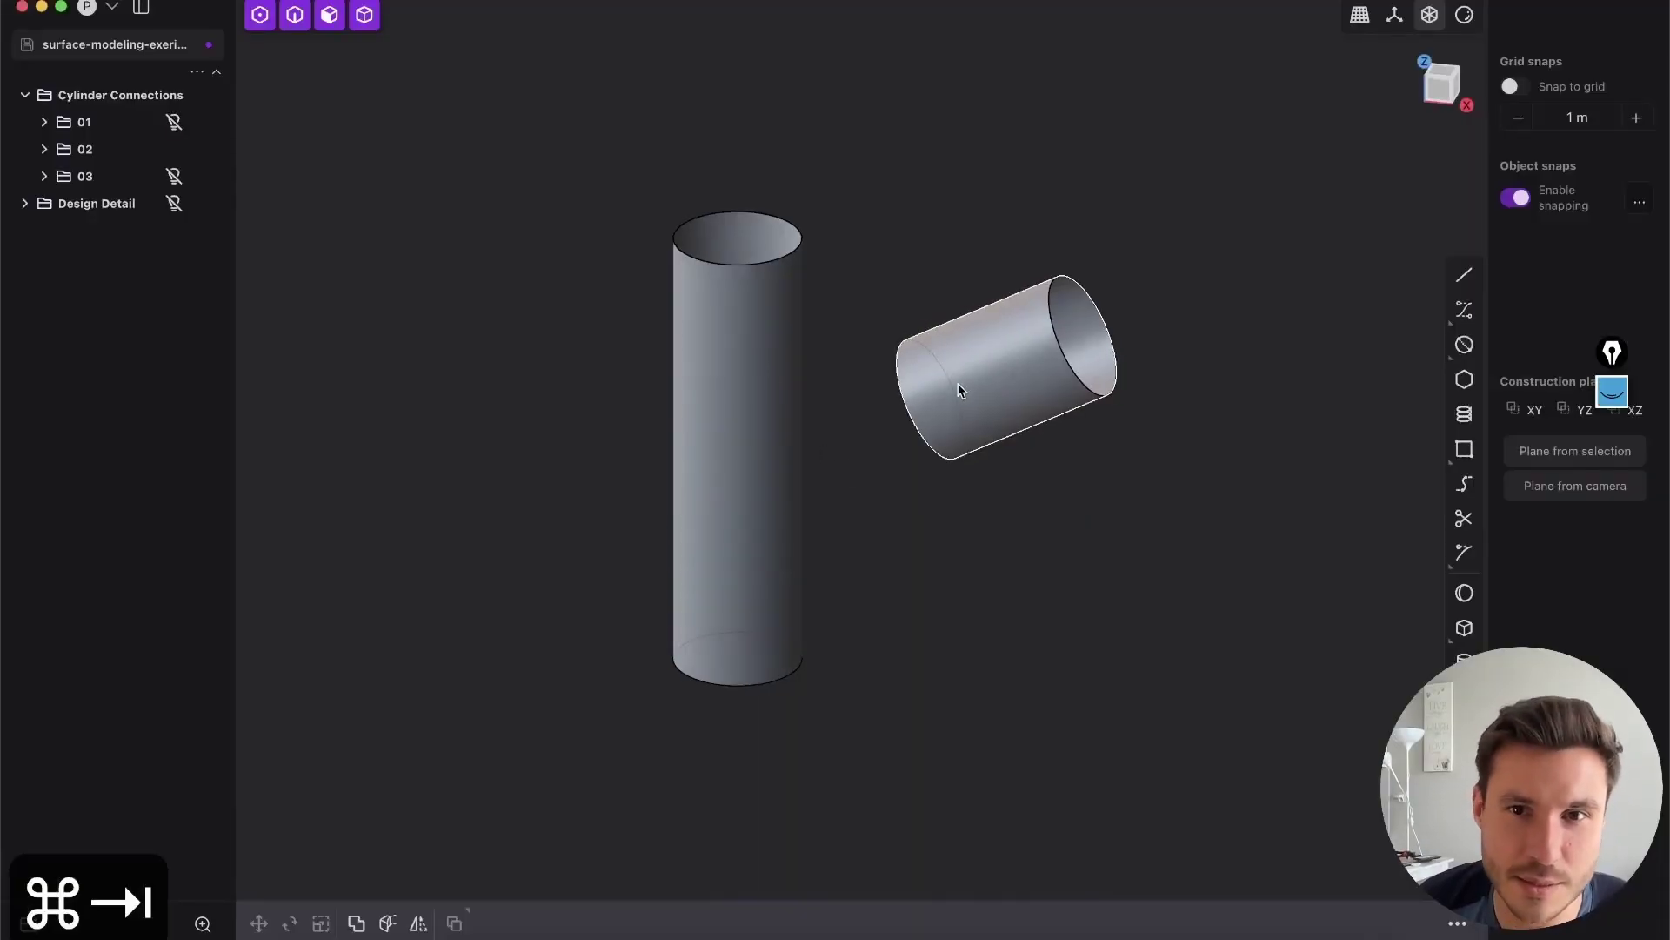
click(977, 375)
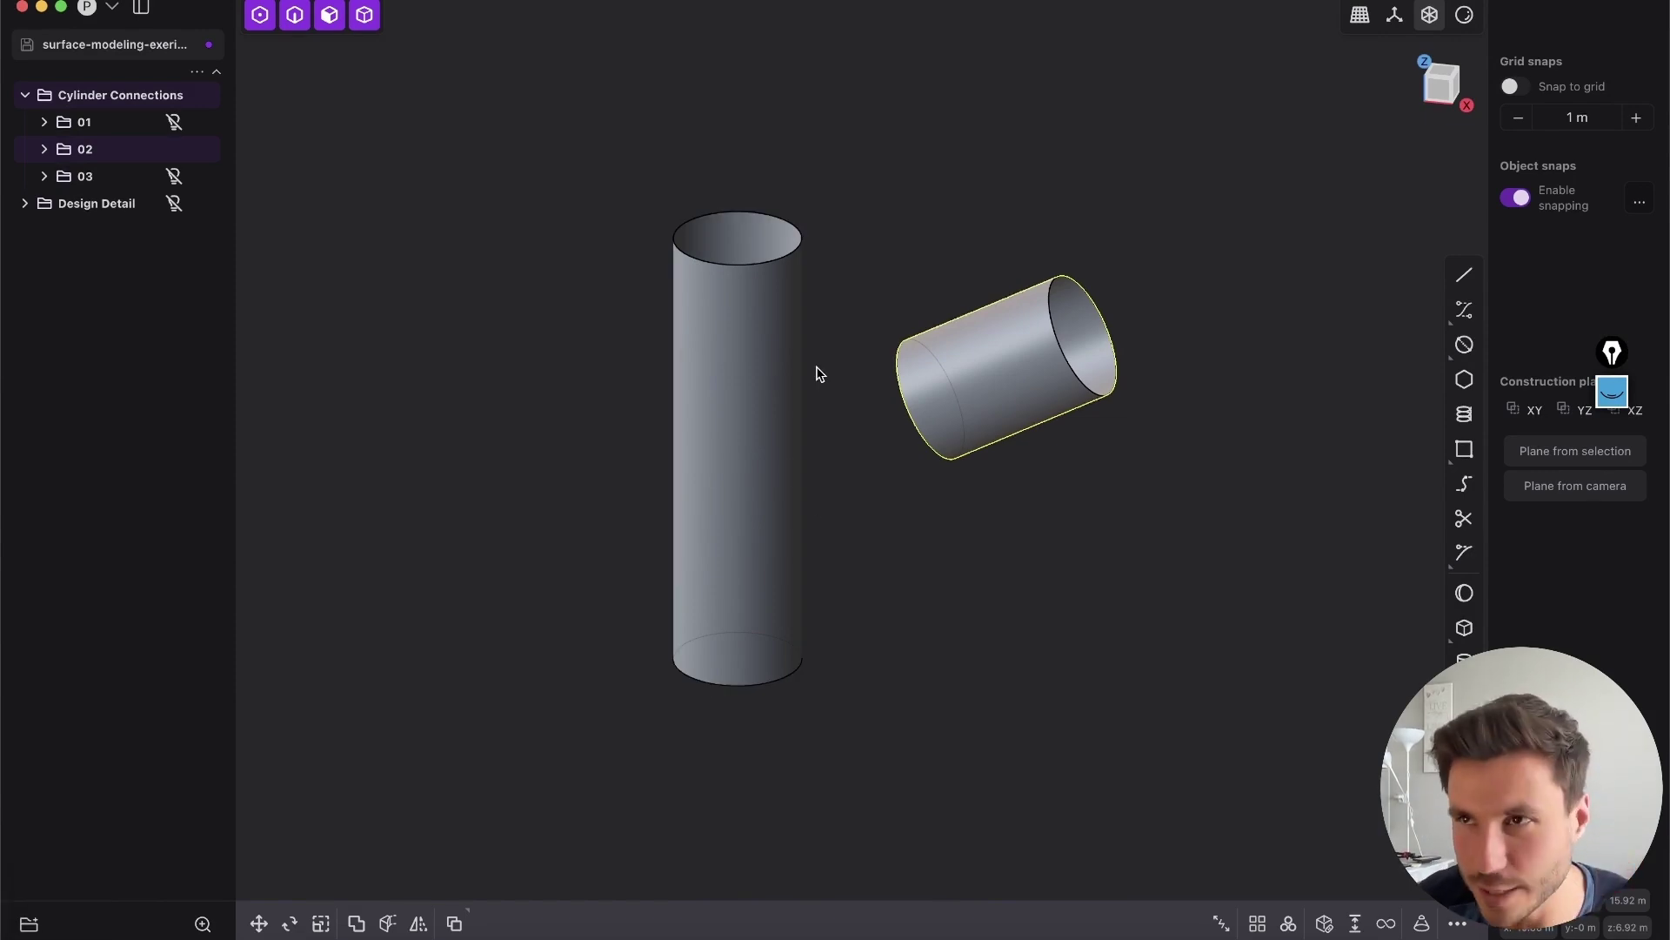
click(985, 190)
middle_drag(869, 383, 927, 343)
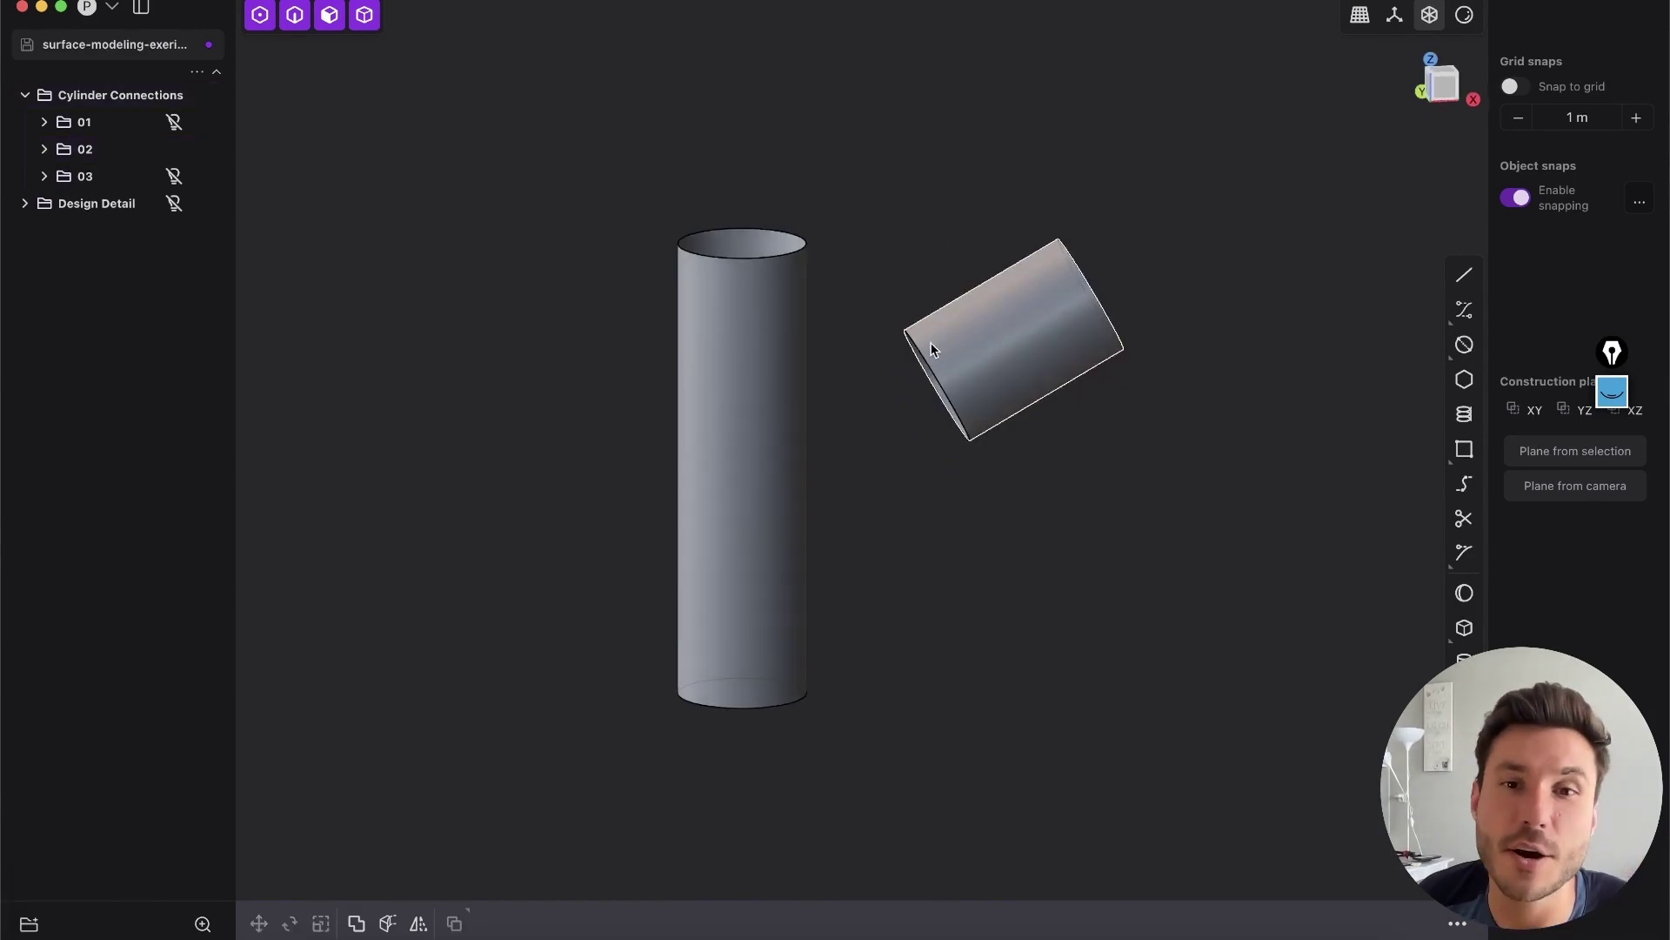
click(1444, 97)
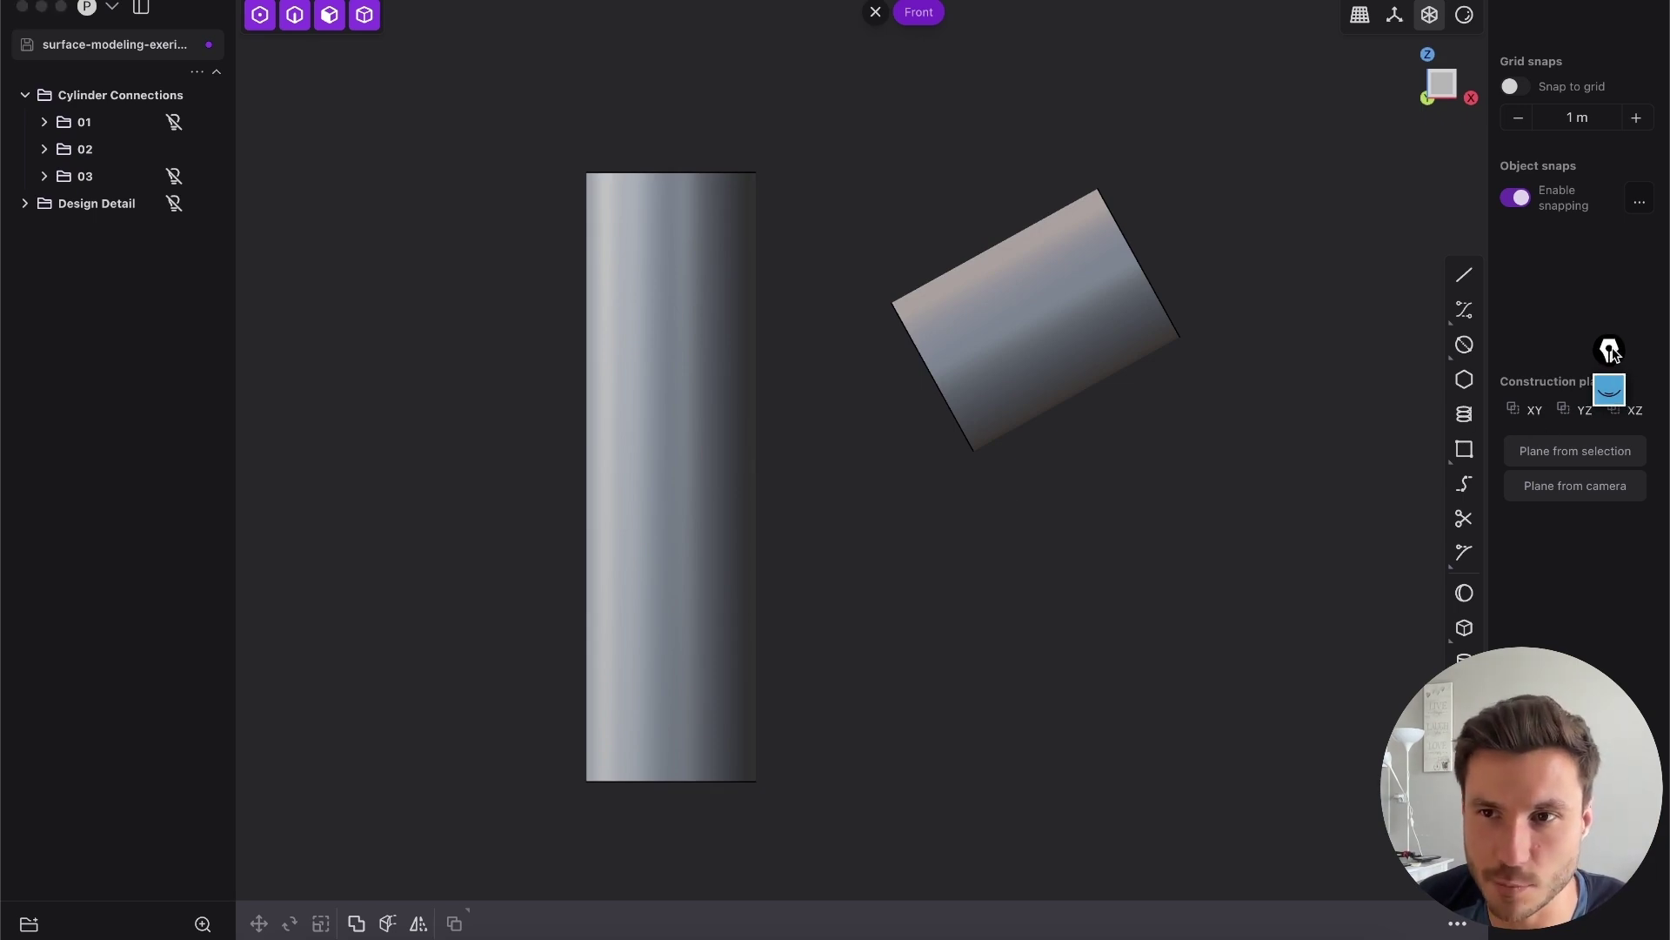
With the screen annotation pen, sketch two blue transition curves from the angled cylinder's near end to the tall cylinder's side.
click(1614, 391)
click(1614, 480)
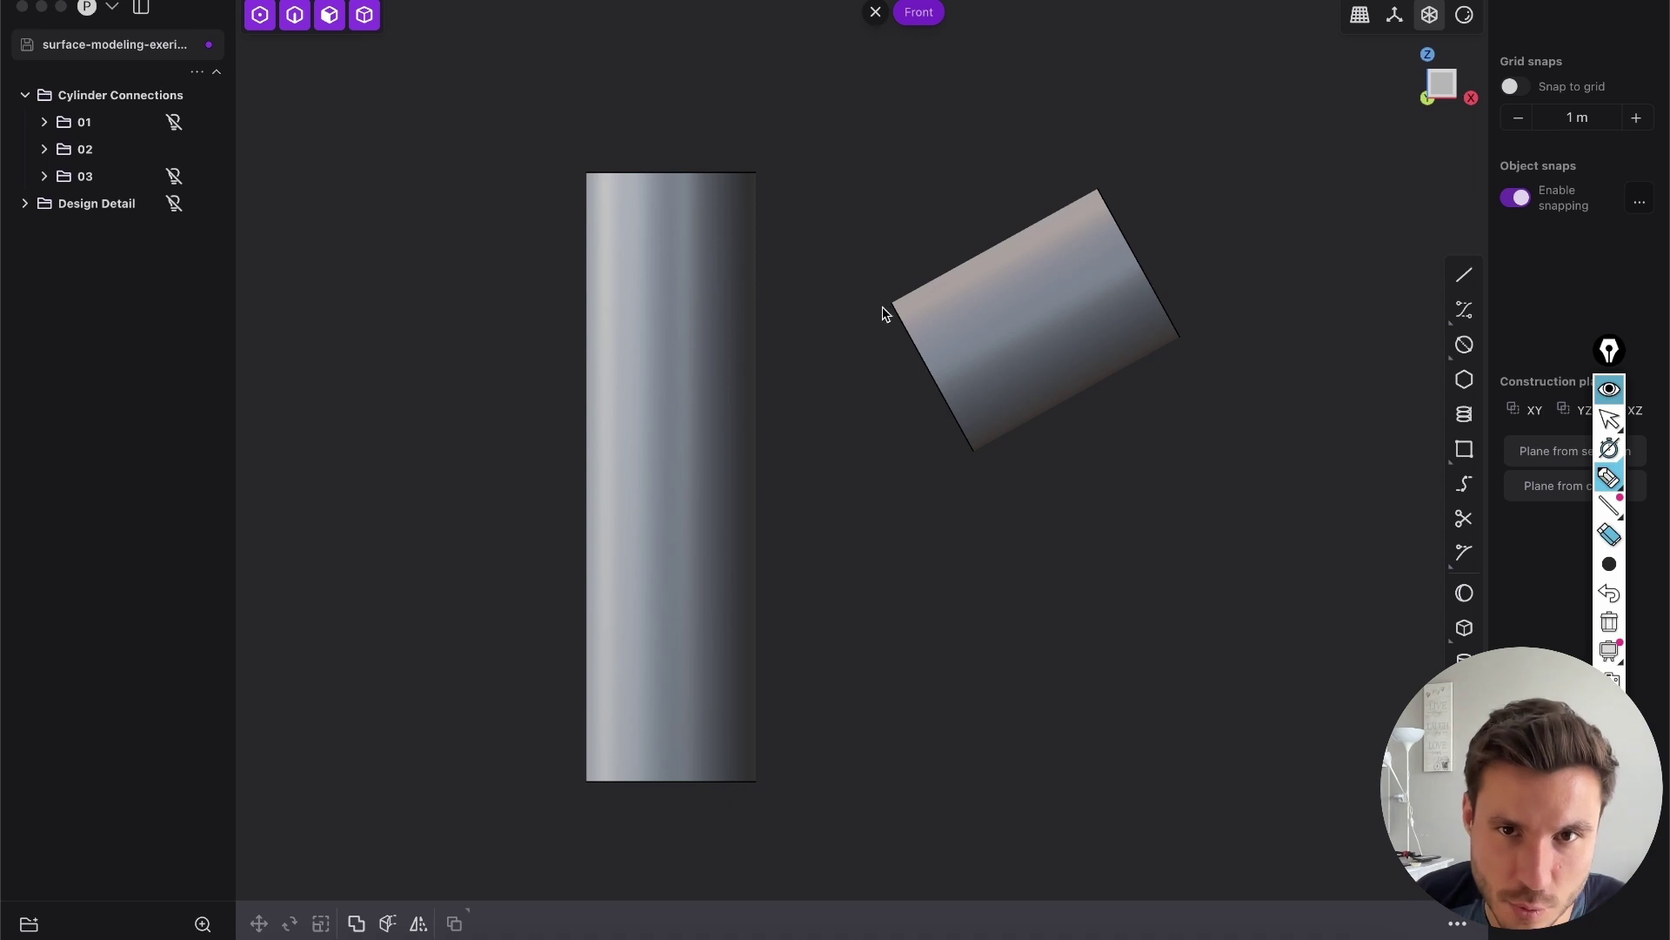
mouse_move(889, 306)
mouse_down()
mouse_move(831, 340)
mouse_move(775, 331)
mouse_move(765, 295)
mouse_up()
mouse_move(971, 454)
mouse_down()
mouse_move(817, 571)
mouse_move(753, 653)
mouse_up()
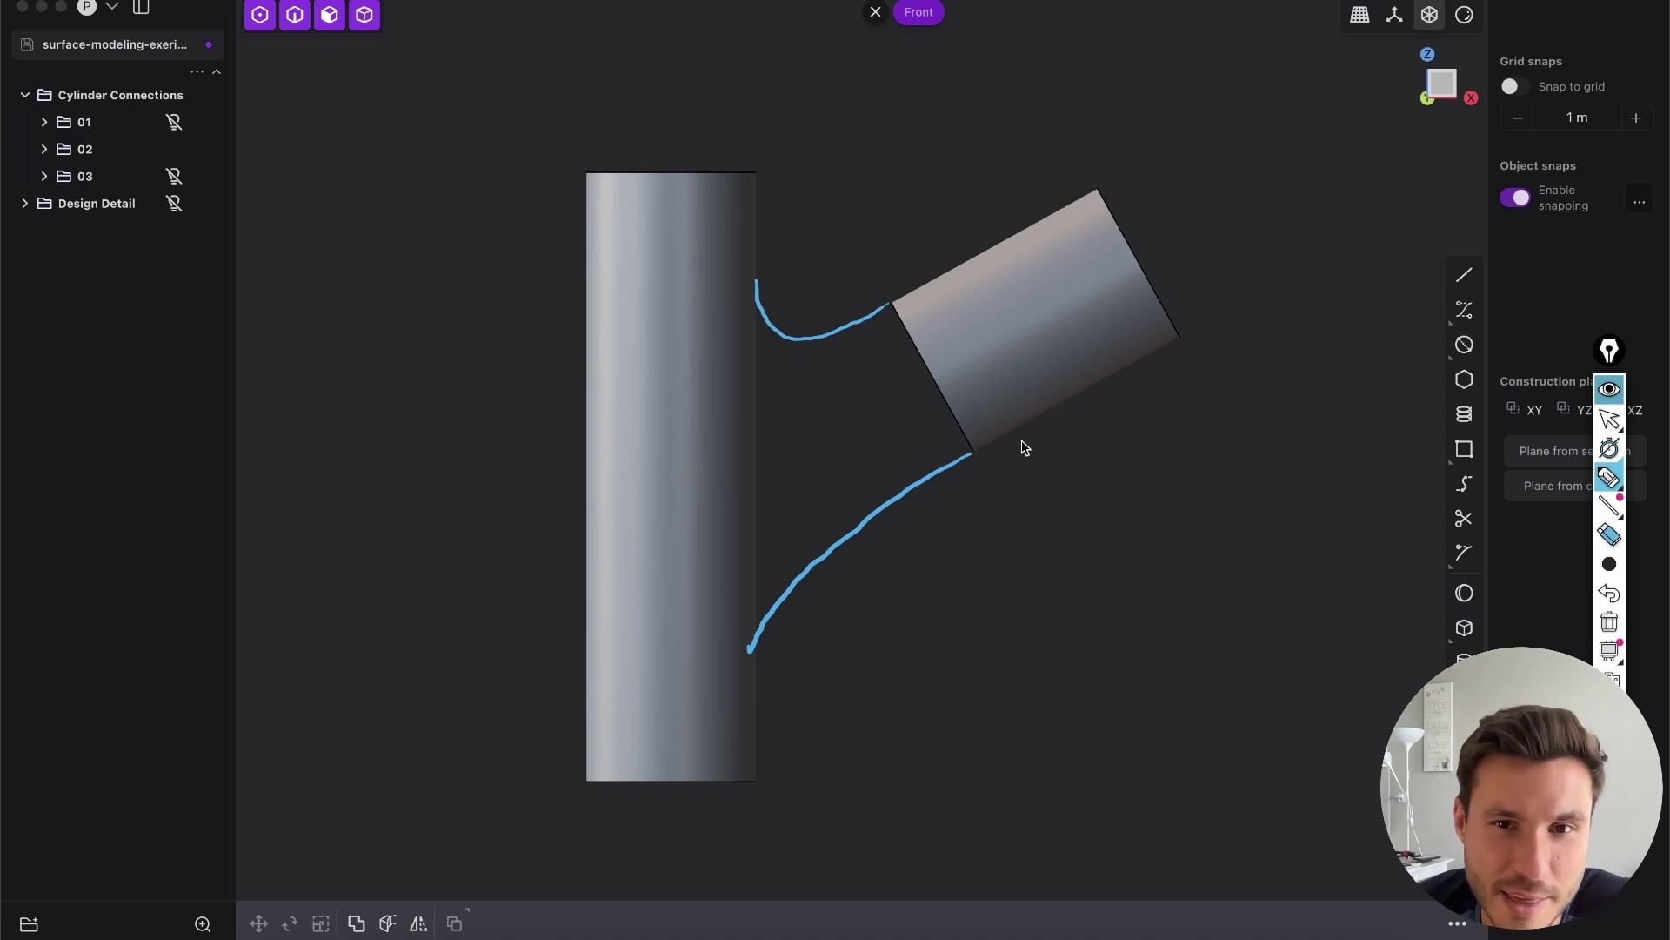
drag(754, 687, 790, 576)
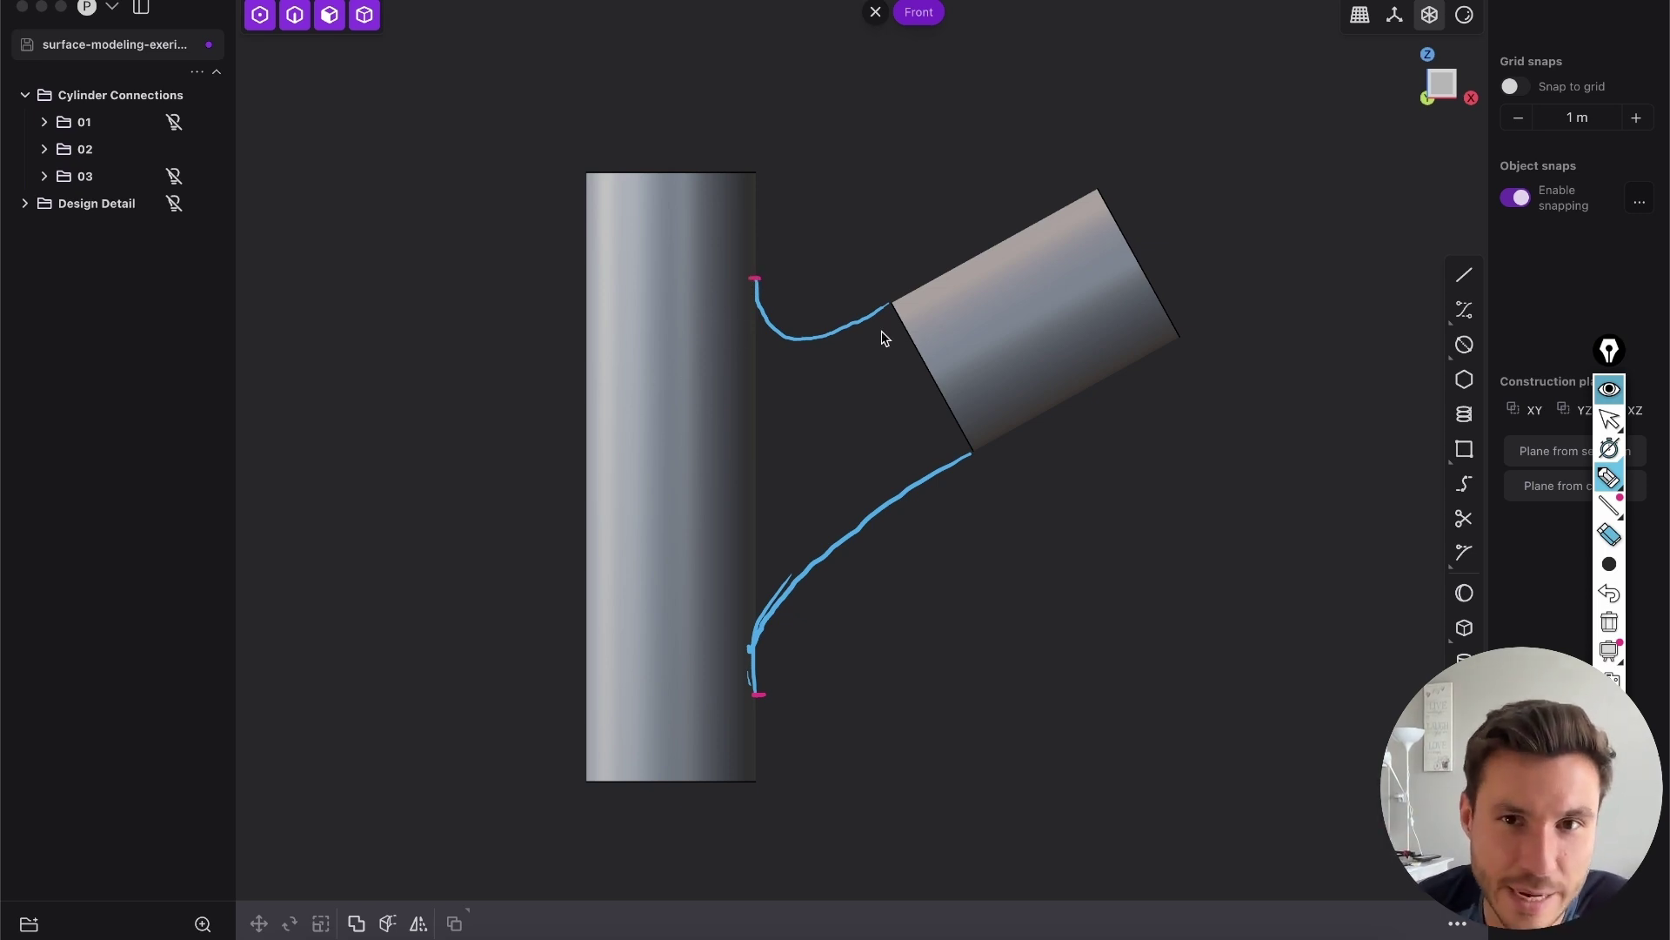
Annotate the angled cylinder's open end in pink and outline a hatched oval cutout area on the tall cylinder.
mouse_move(896, 320)
mouse_down()
mouse_move(972, 451)
mouse_move(900, 311)
mouse_move(969, 452)
mouse_move(925, 335)
mouse_move(892, 310)
mouse_up()
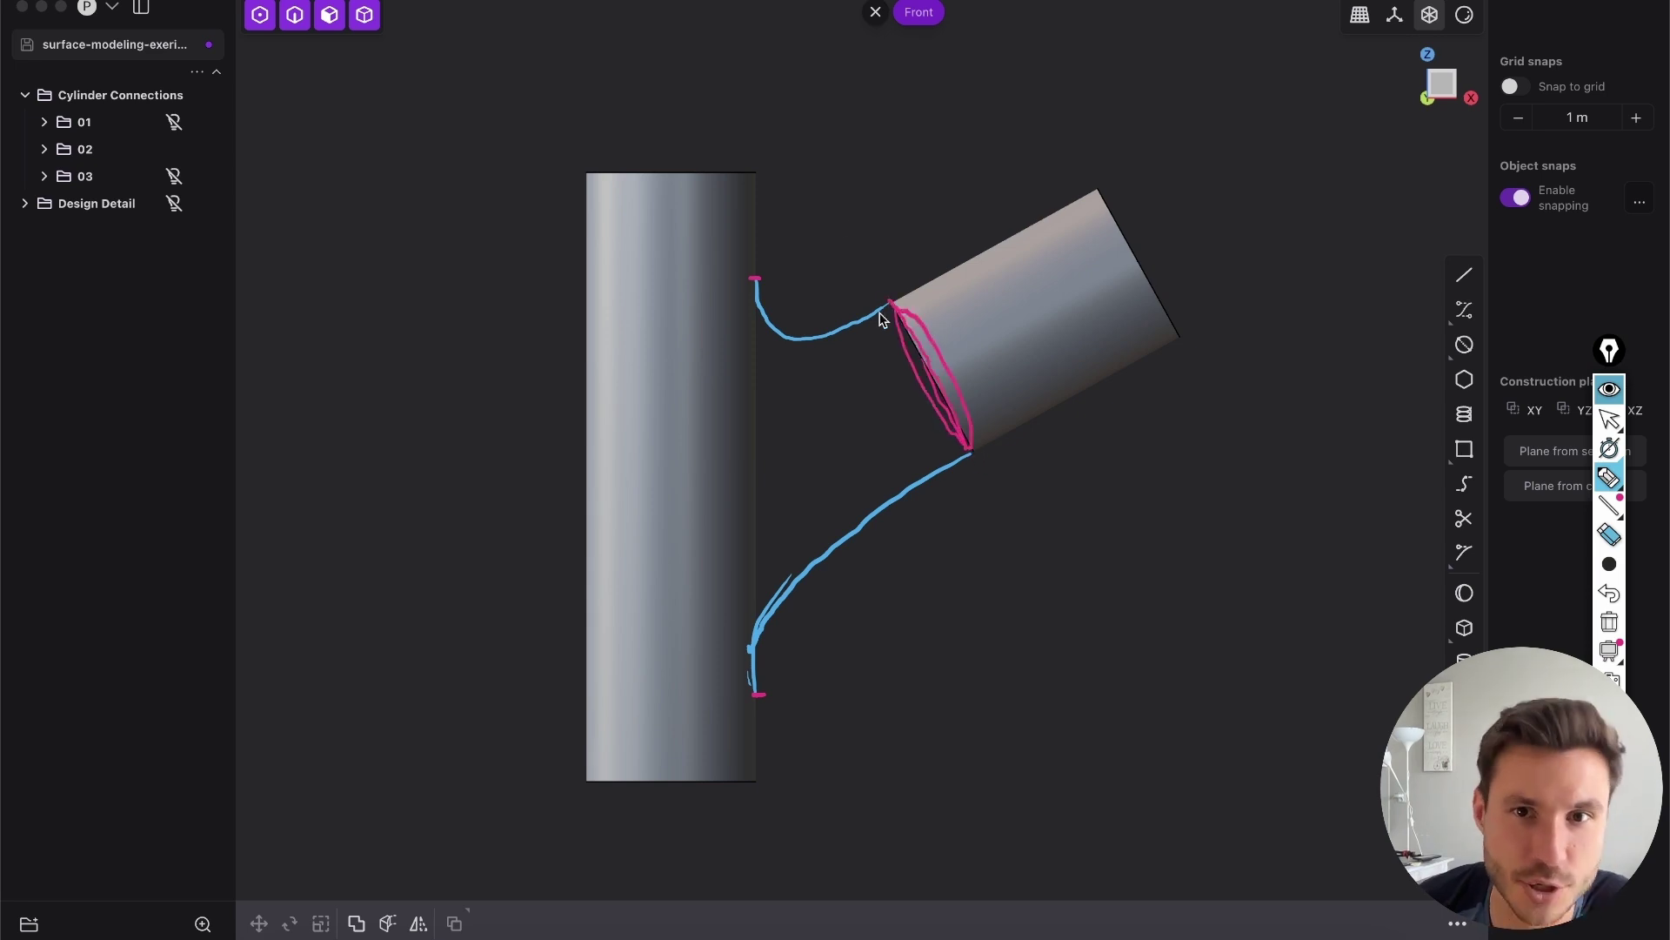
mouse_move(758, 280)
mouse_down()
mouse_move(718, 297)
mouse_move(687, 350)
mouse_move(666, 438)
mouse_move(683, 633)
mouse_move(746, 680)
mouse_up()
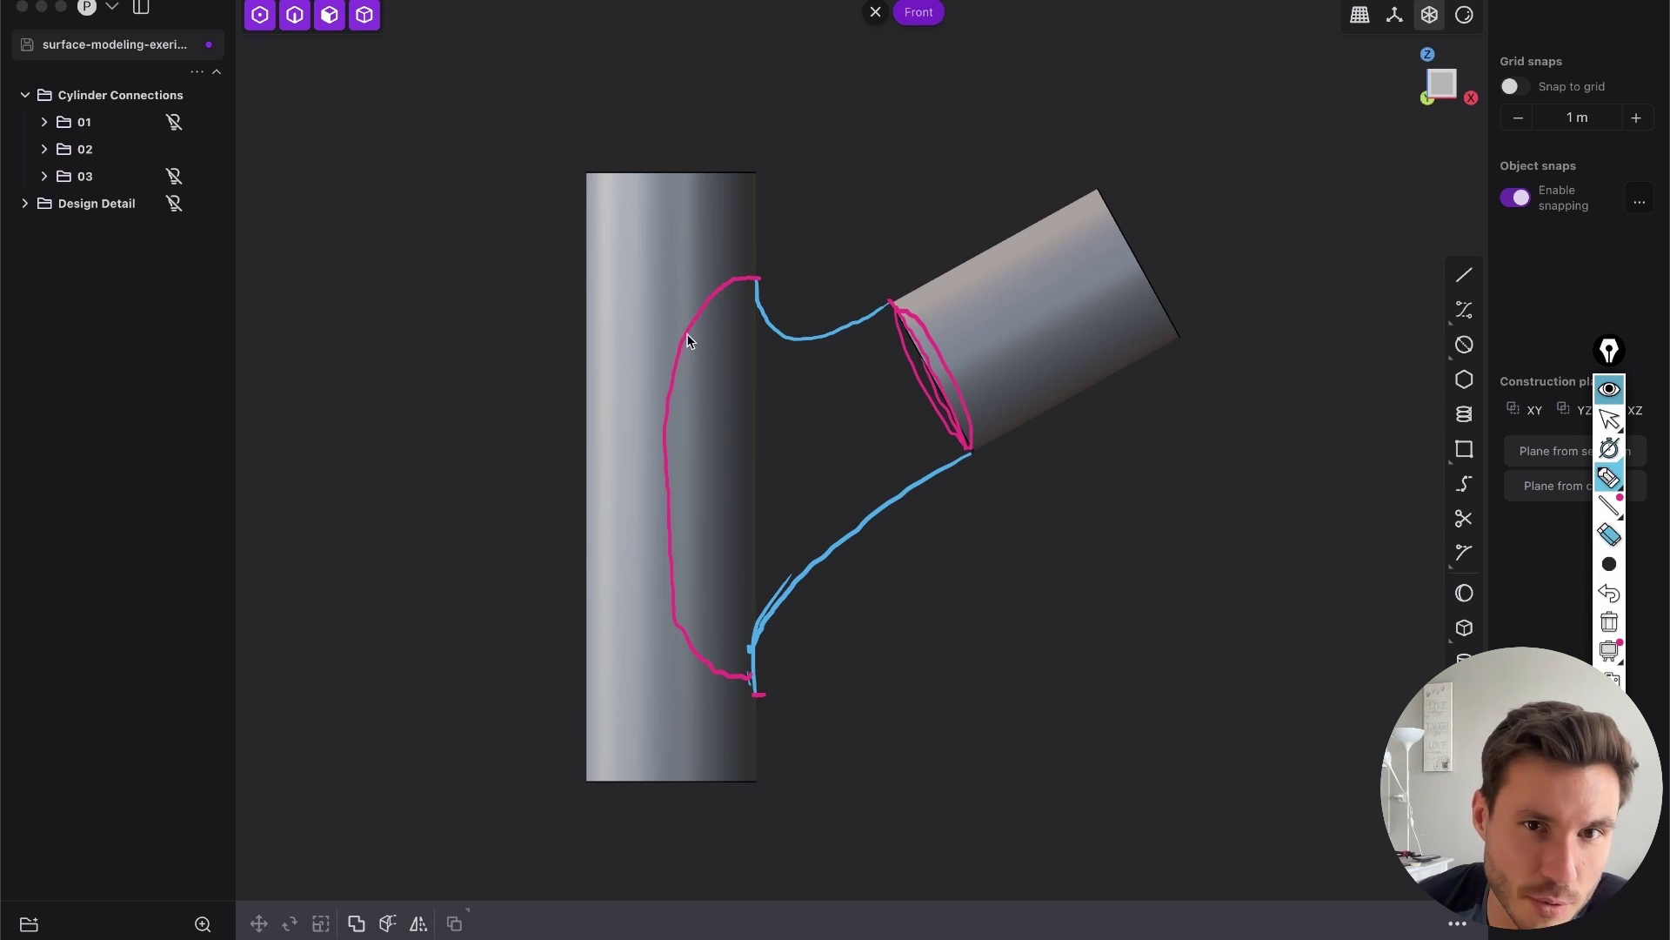
drag(673, 378, 753, 315)
drag(673, 426, 771, 352)
drag(674, 477, 738, 426)
drag(674, 532, 745, 468)
drag(676, 587, 754, 522)
mouse_move(694, 630)
mouse_down()
mouse_move(741, 587)
mouse_move(750, 620)
mouse_up()
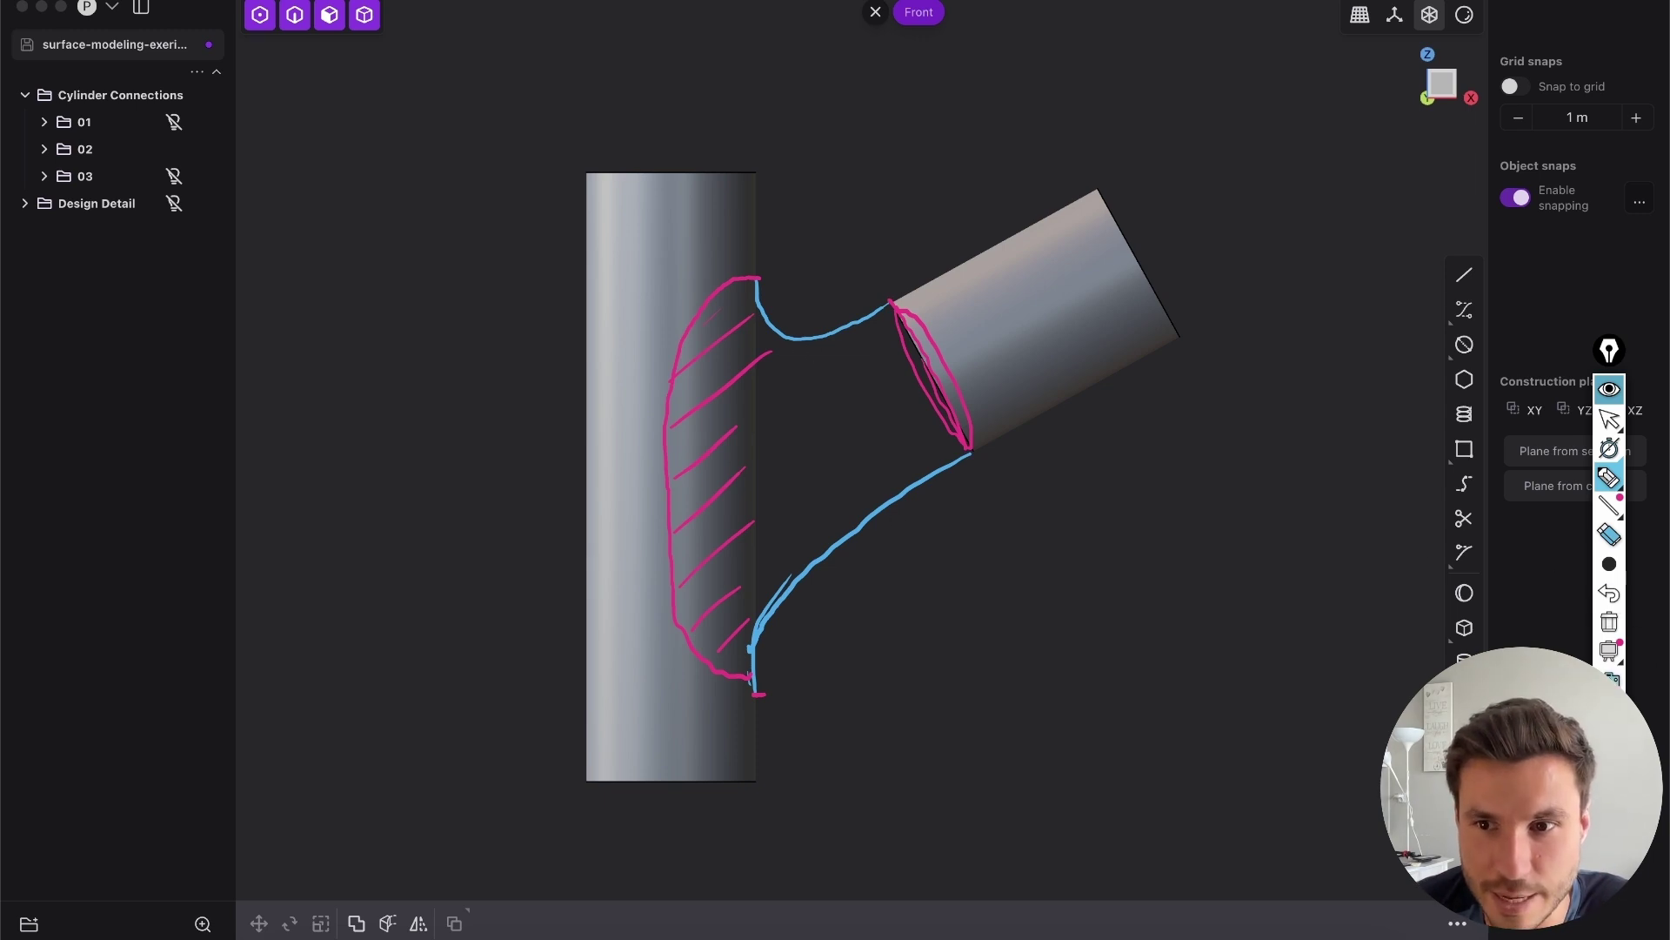
Trace both openings and the flow lines connecting them in blue, and clear all annotations.
mouse_move(759, 283)
mouse_down()
mouse_move(708, 317)
mouse_move(675, 436)
mouse_move(679, 591)
mouse_move(748, 680)
mouse_up()
mouse_move(891, 305)
mouse_down()
mouse_move(958, 440)
mouse_move(953, 370)
mouse_move(905, 307)
mouse_up()
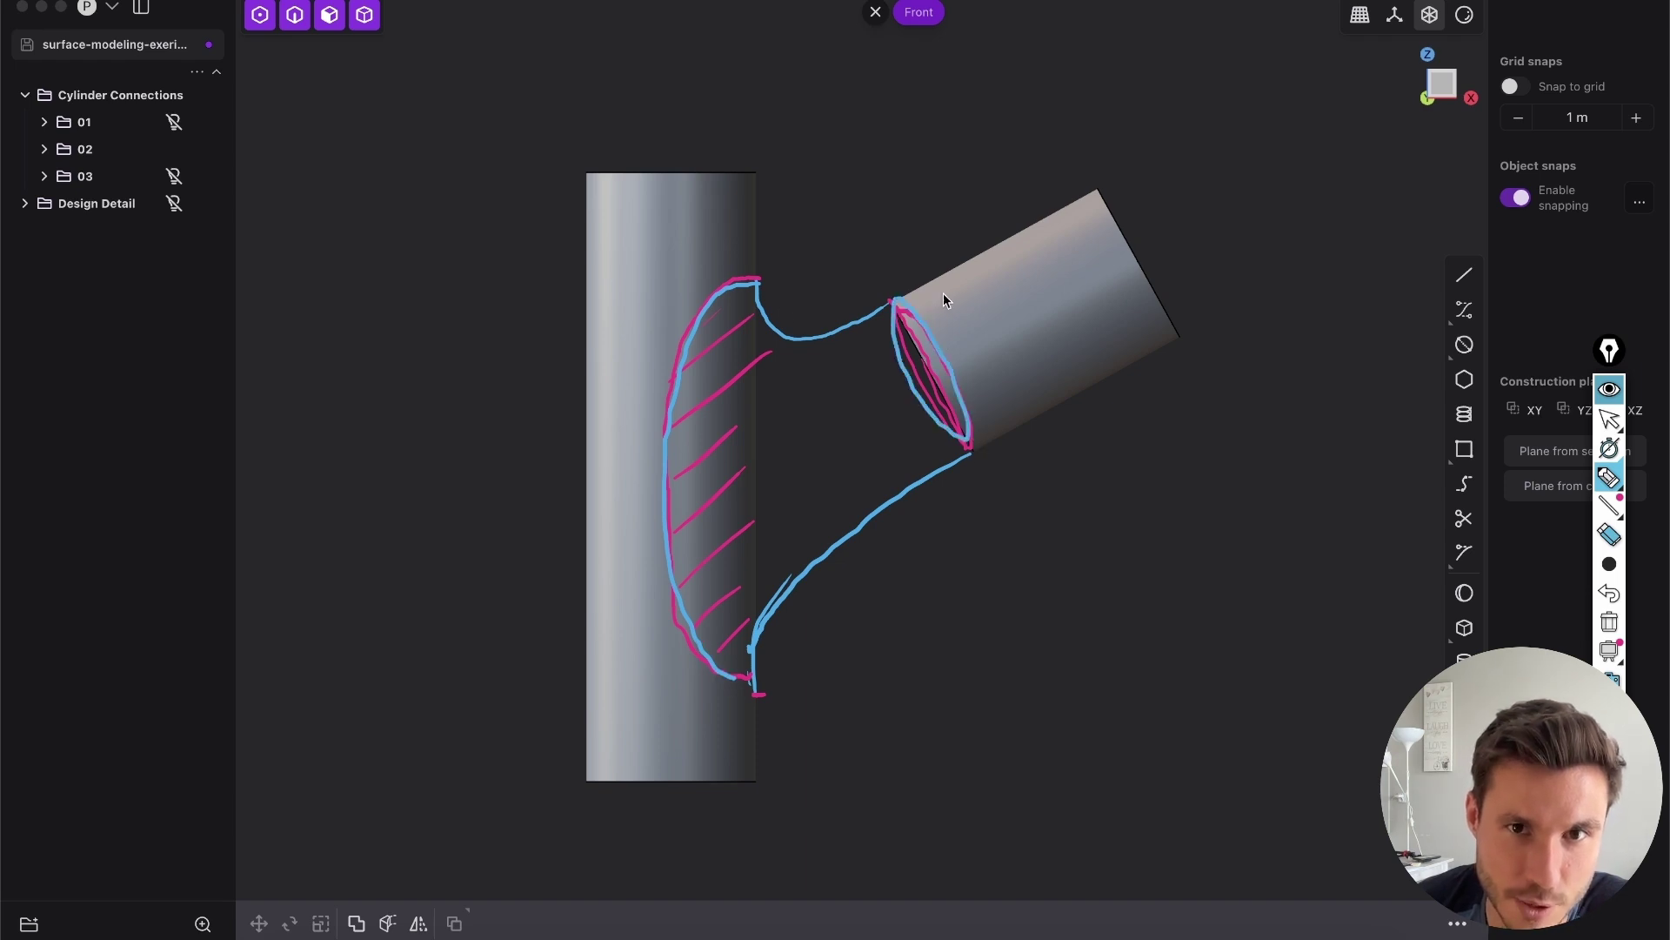
drag(706, 329, 896, 319)
drag(670, 376, 930, 350)
drag(675, 471, 909, 402)
mouse_move(722, 535)
mouse_down()
mouse_move(961, 426)
mouse_move(714, 681)
mouse_up()
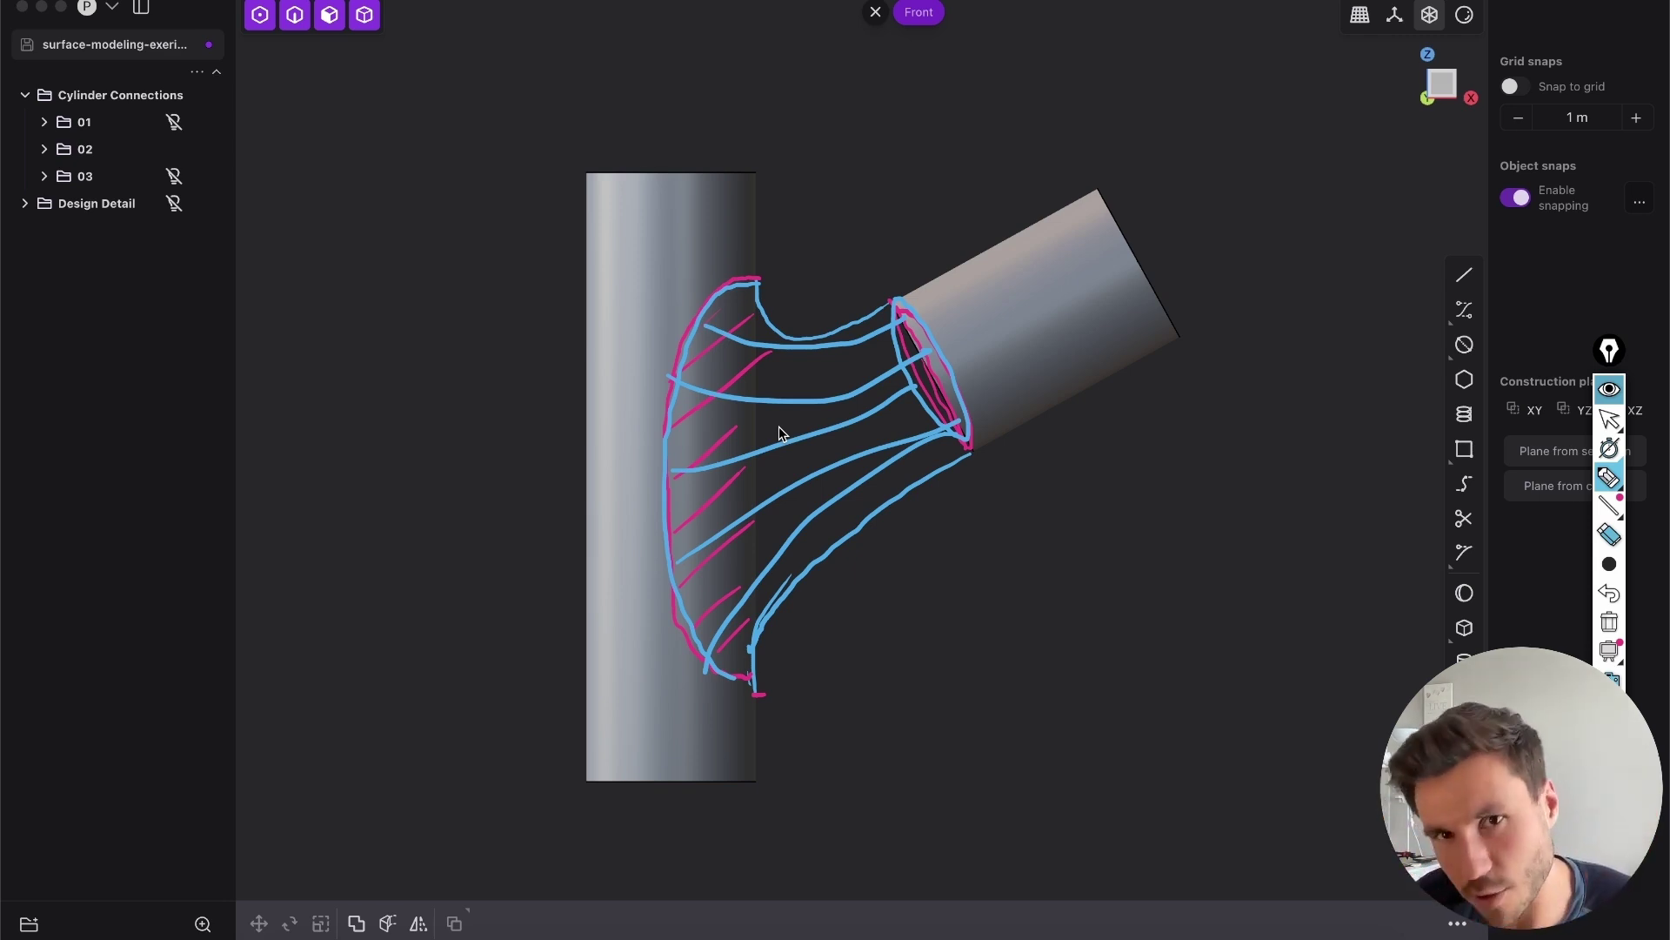
click(1610, 621)
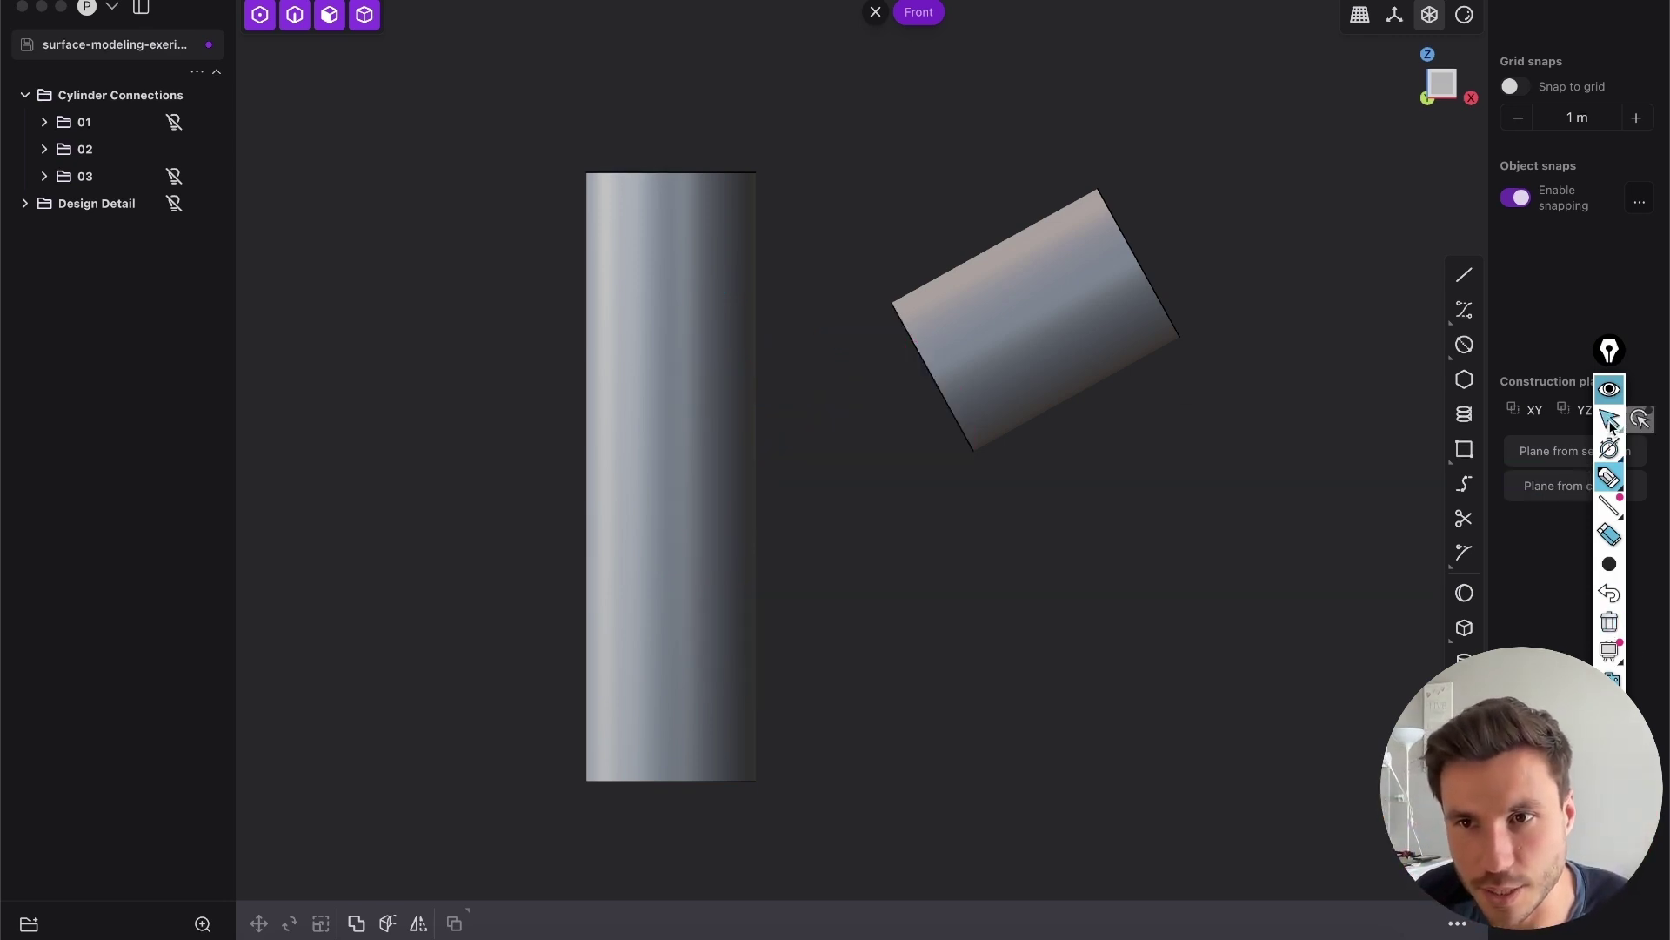
click(1610, 418)
In the left view with overlays on, draw a vertical line along the tall cylinder's centre, extending past both ends.
middle_drag(1032, 221, 944, 484)
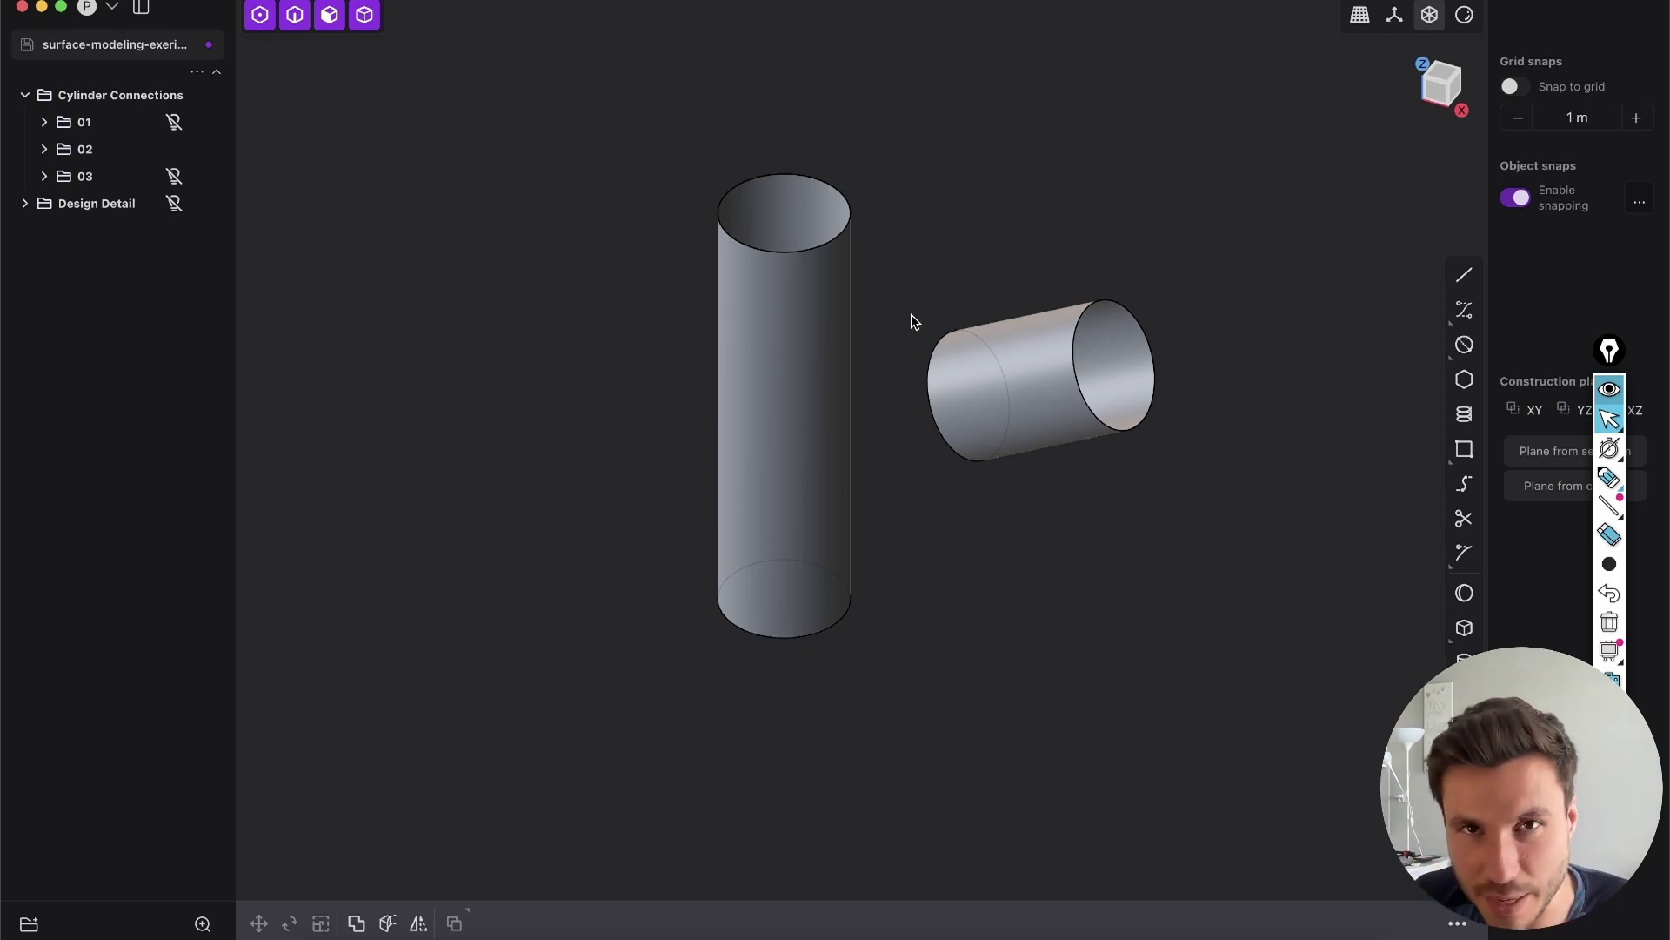
middle_drag(877, 335, 1001, 522)
middle_drag(971, 401, 1219, 267)
click(1434, 107)
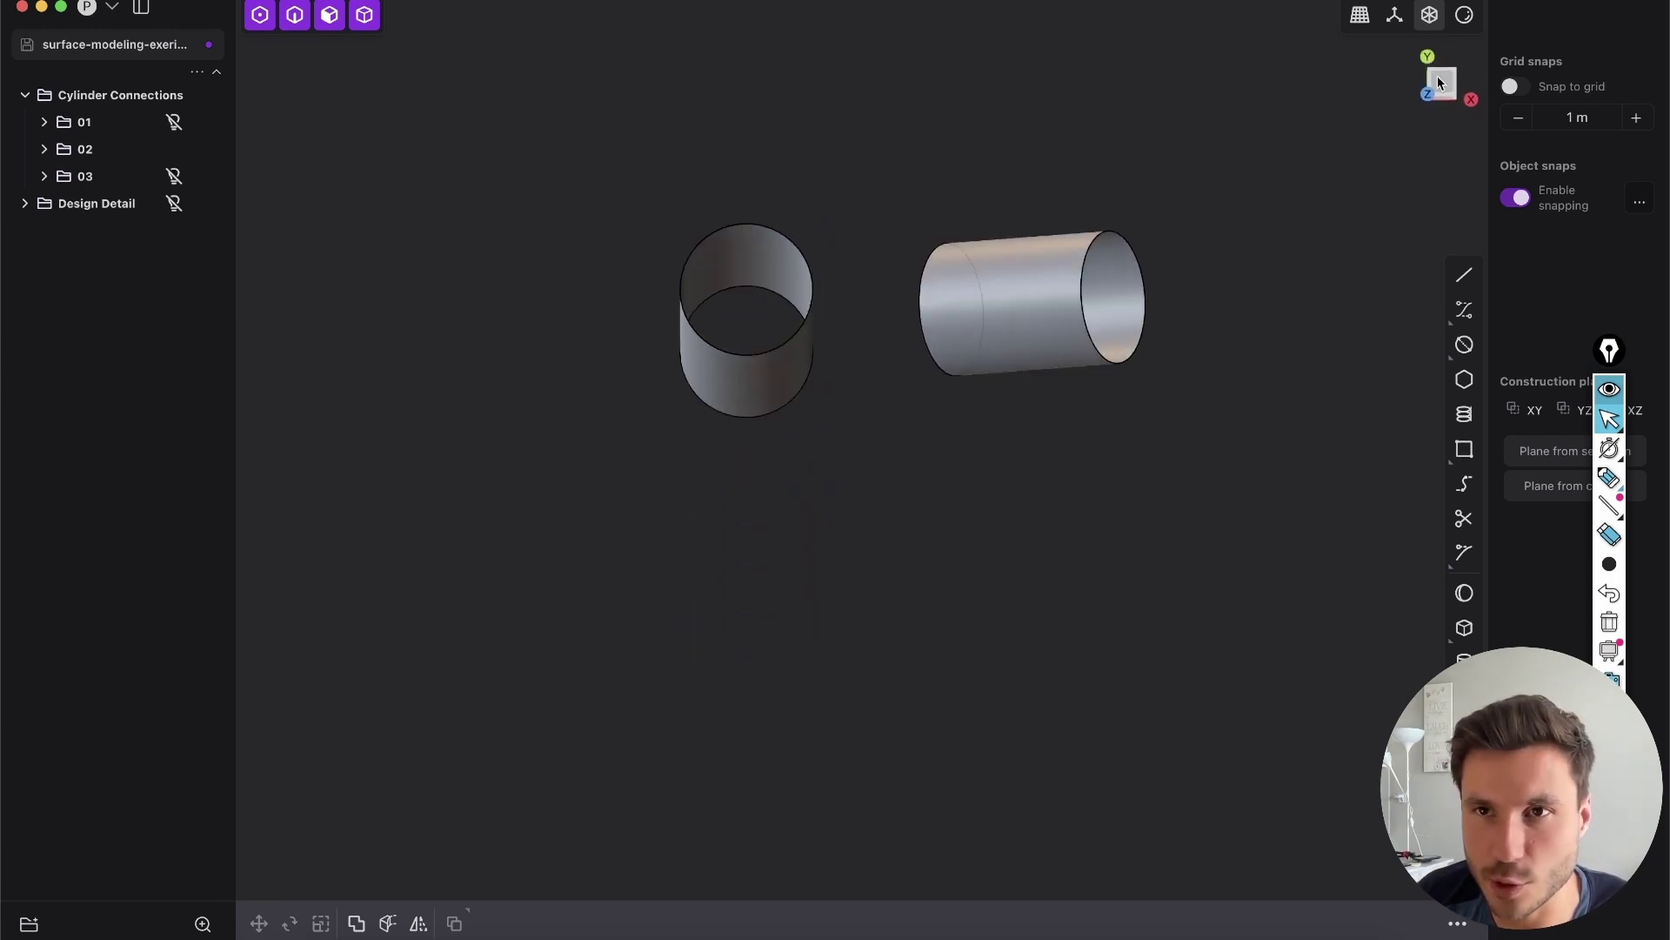
click(1440, 83)
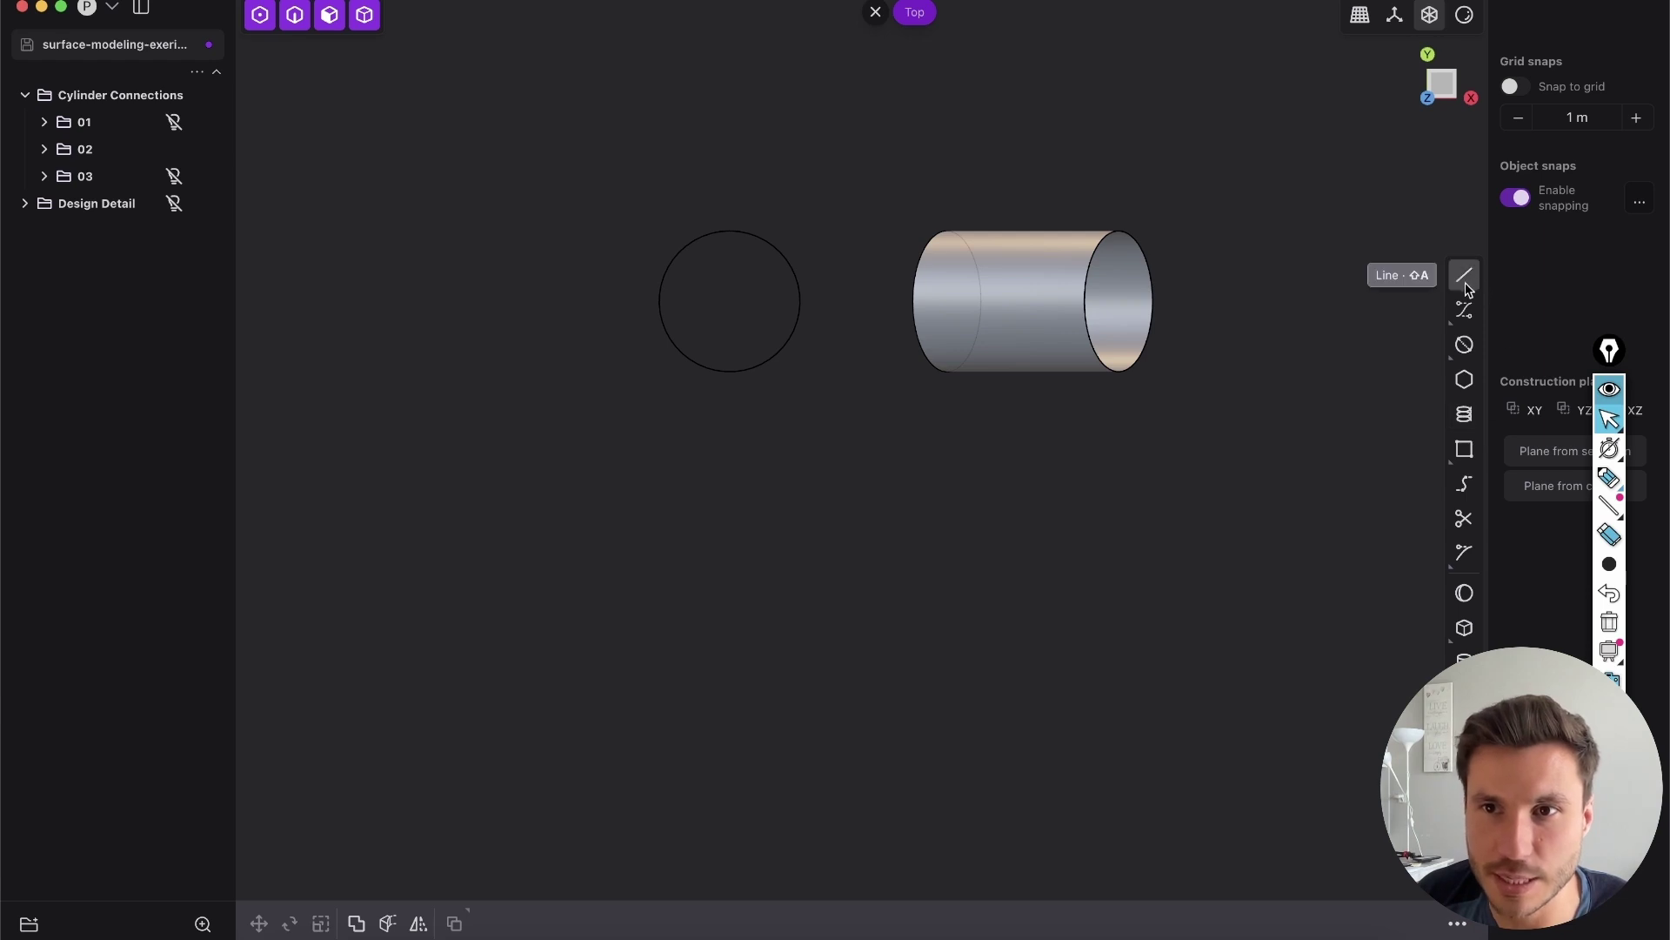
middle_drag(948, 374, 1298, 127)
click(1448, 90)
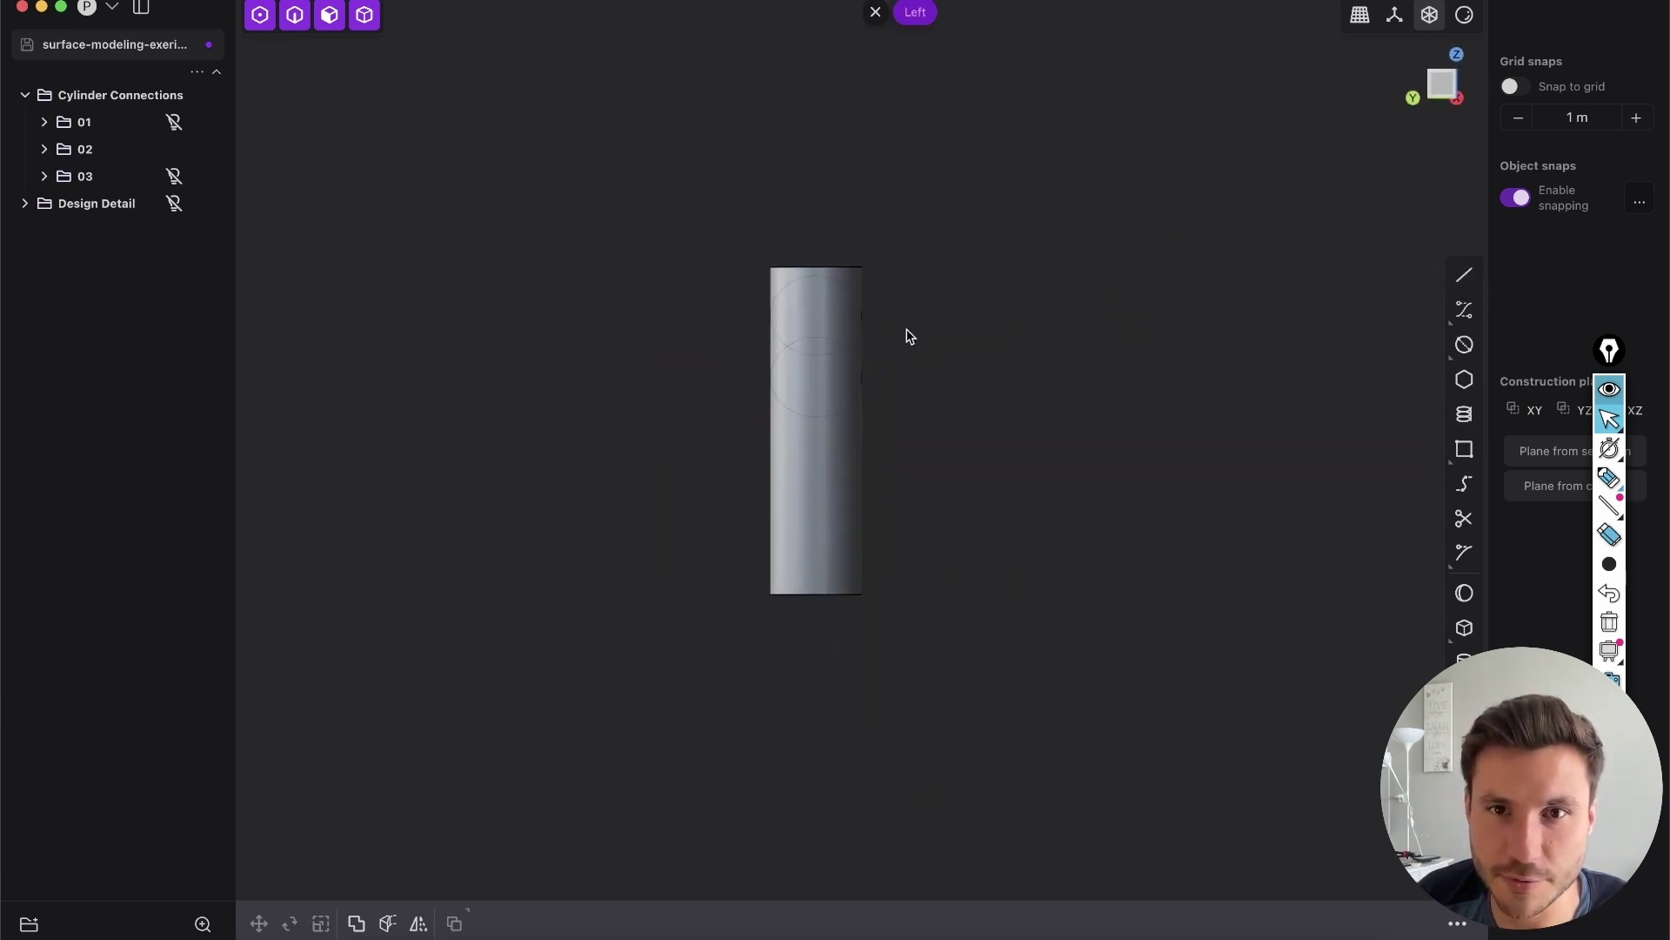
click(1464, 275)
click(1395, 15)
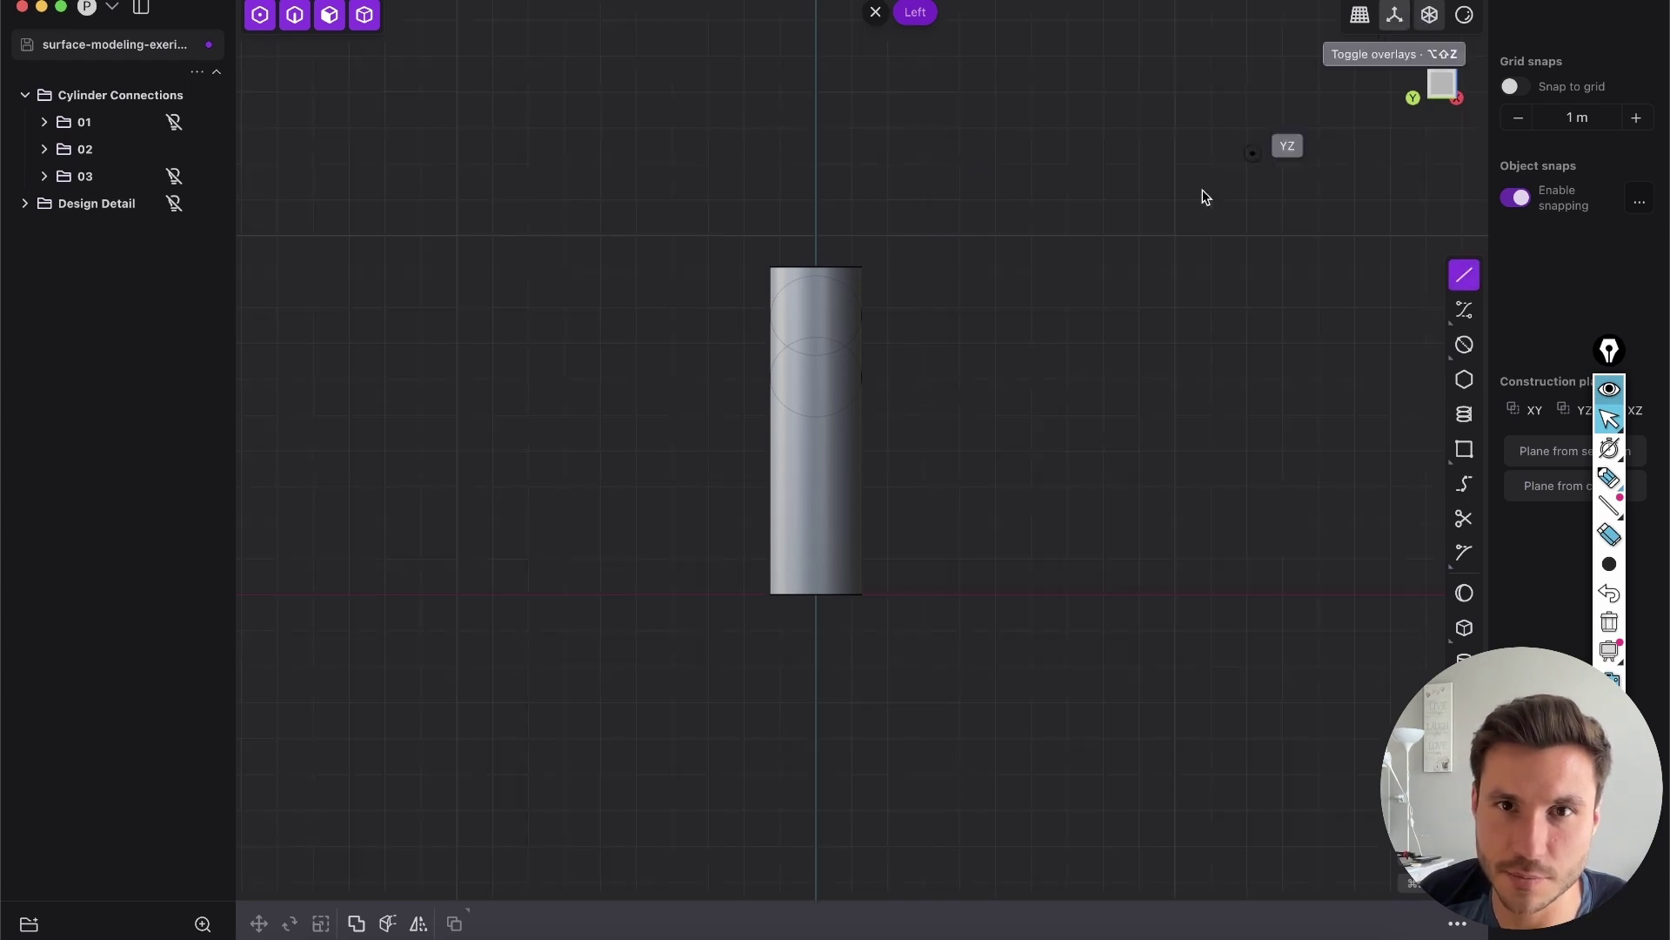
click(815, 186)
click(814, 694)
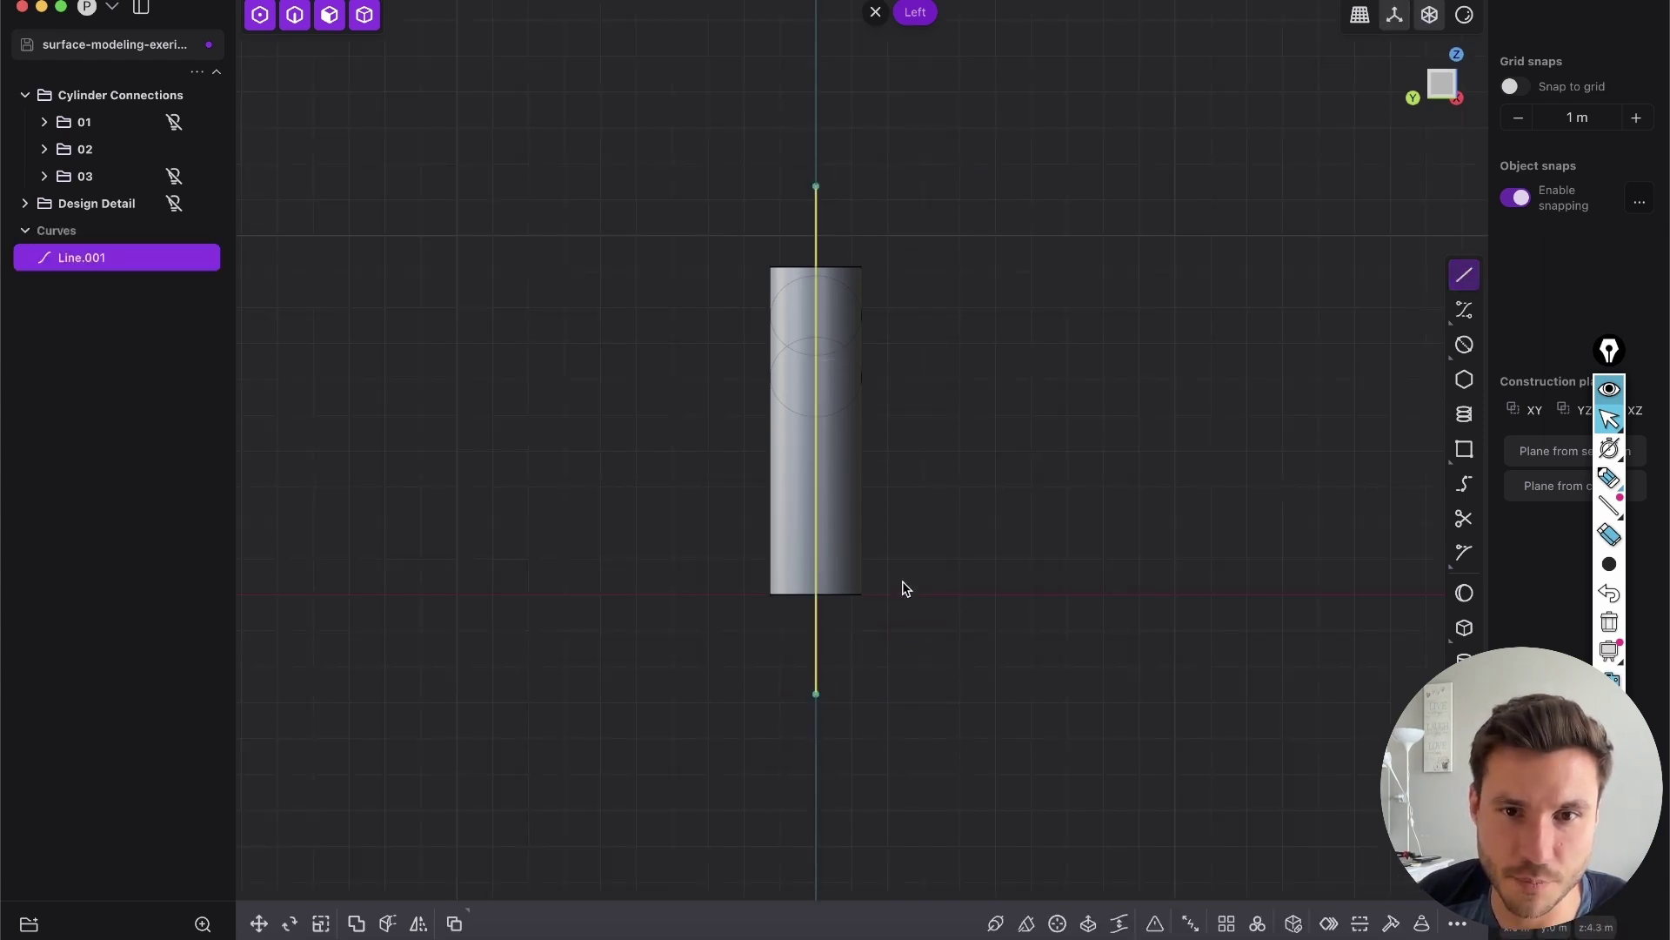
Cut the tall cylinder in two lengthwise with the vertical centre line.
key(c)
click(845, 471)
right_click(915, 466)
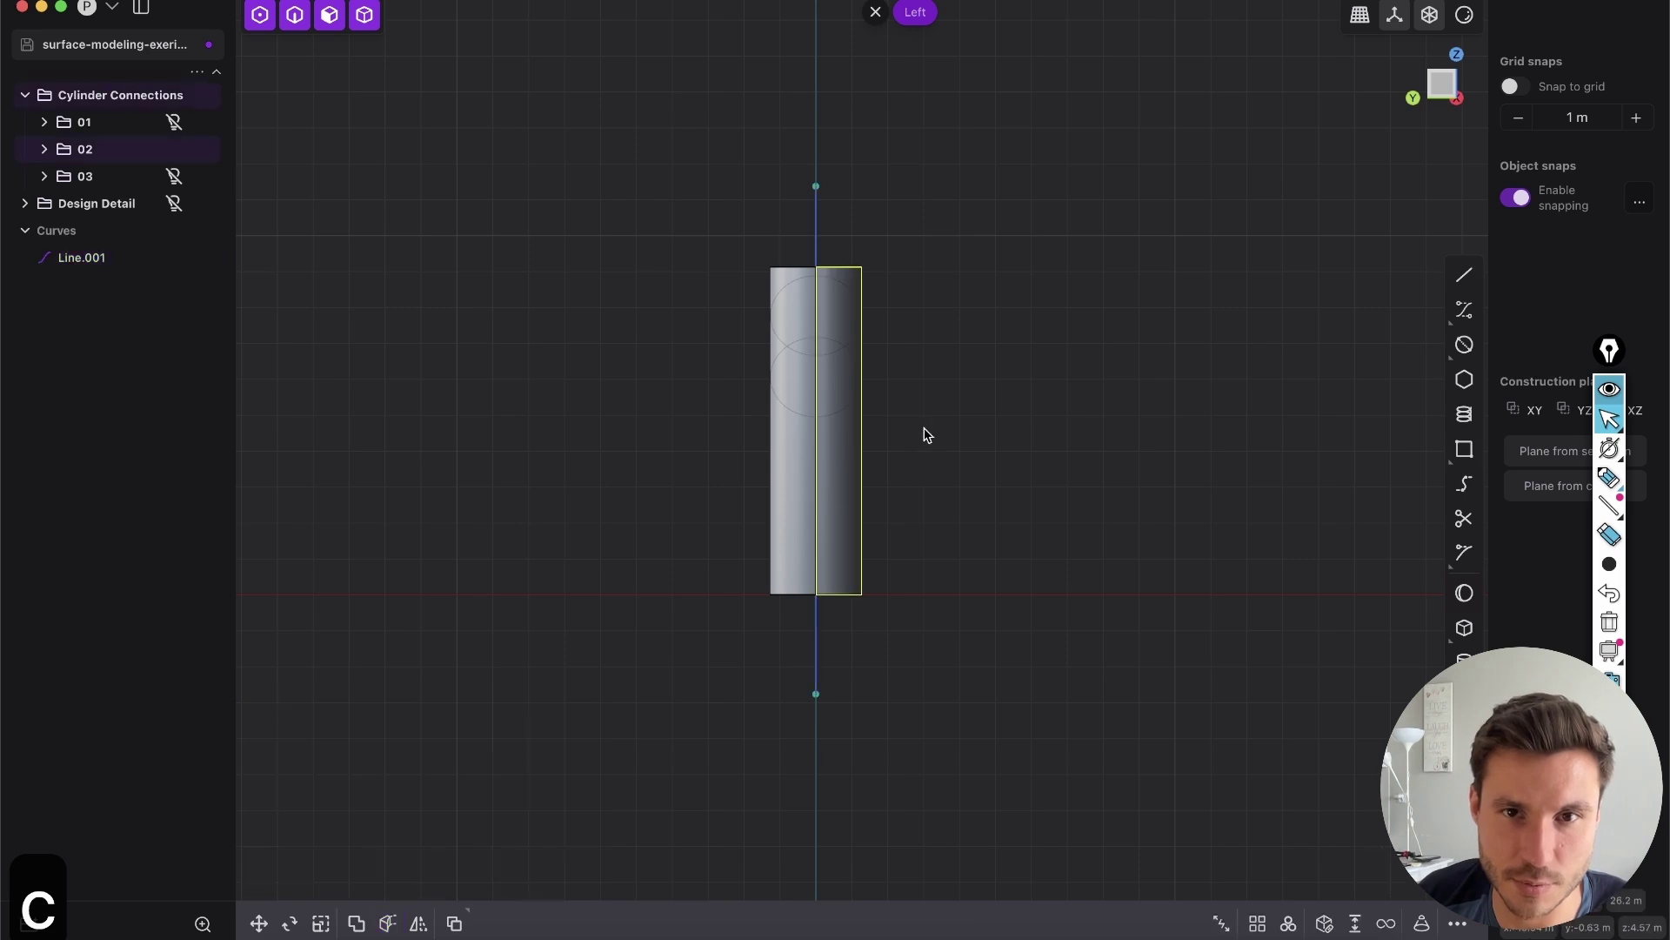
click(921, 431)
Delete the left half of the cut tall cylinder and switch to edge selection.
key(Tab)
click(803, 475)
key(x)
key(2)
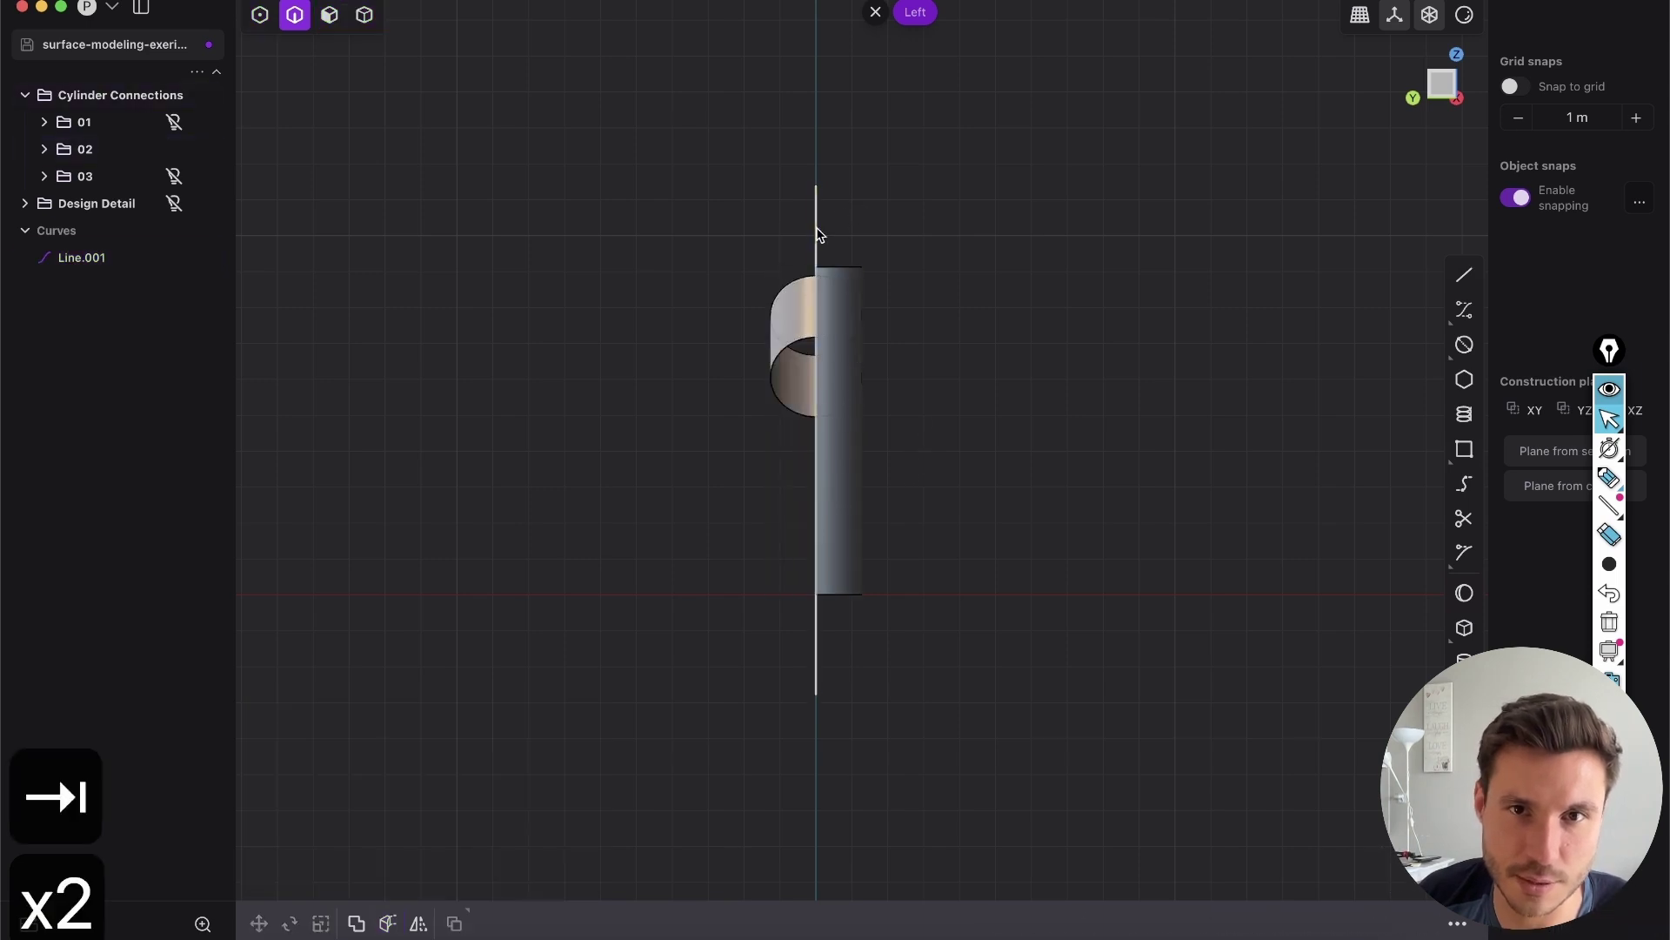
Cut the angled cylinder in two lengthwise with the vertical centre line.
click(815, 230)
scroll(832, 249, up, 3)
key(c)
click(775, 372)
right_click(882, 326)
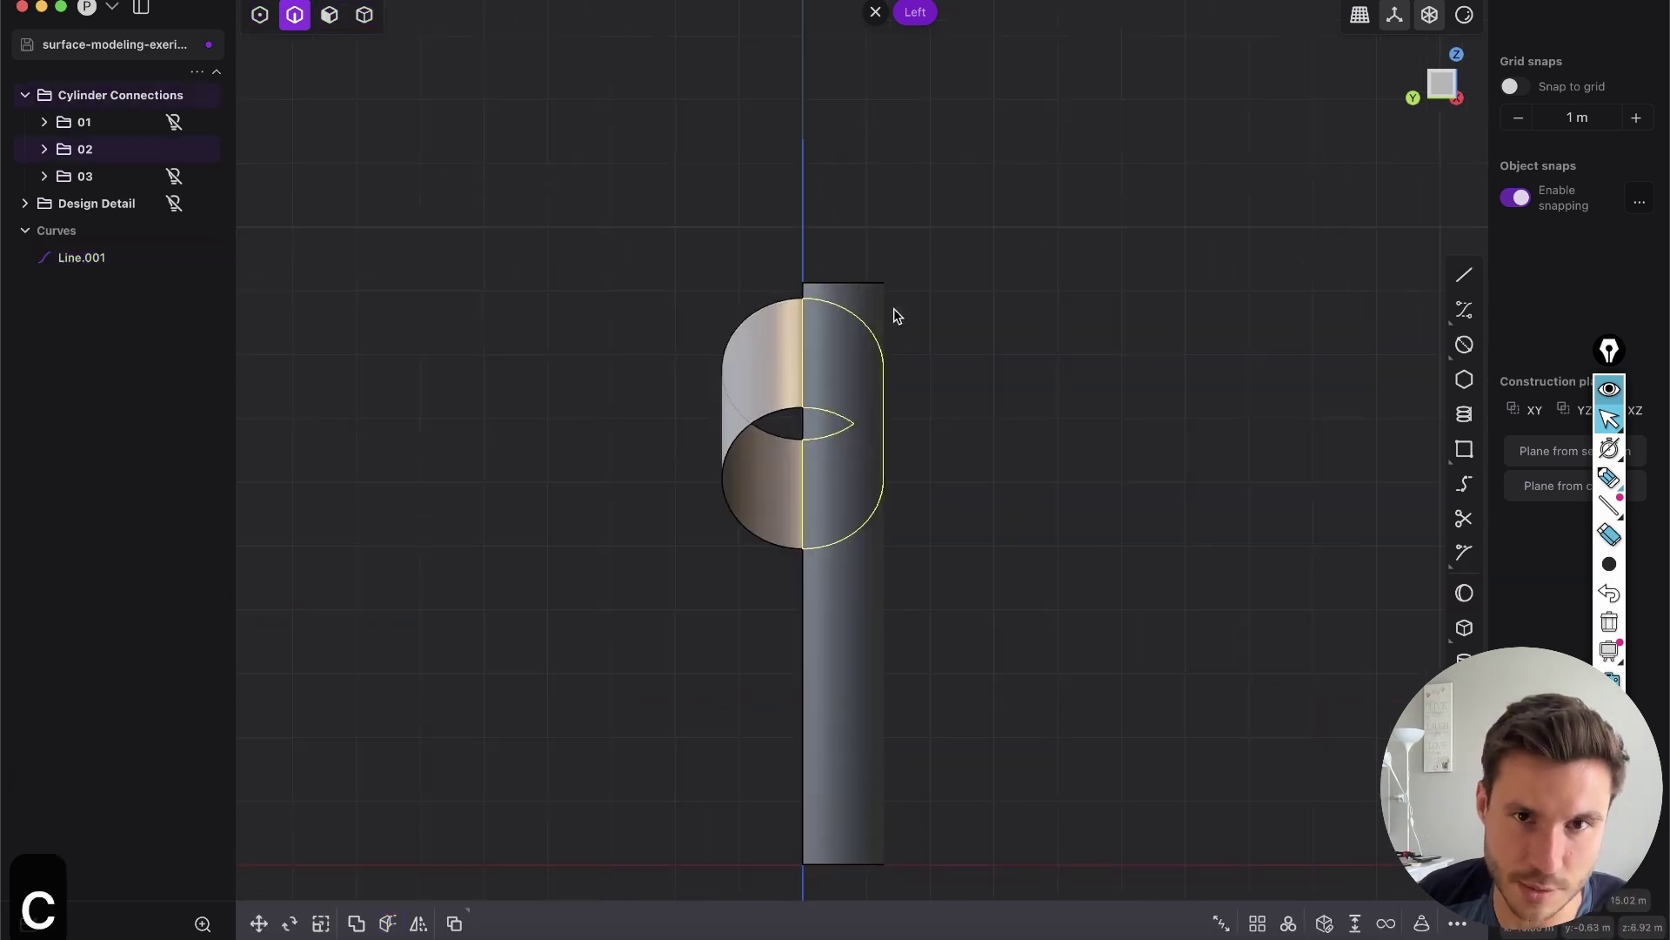
click(889, 323)
Delete the left half of the cut angled cylinder and the vertical cutting line.
key(Tab)
click(747, 391)
key(x)
key(2)
click(803, 256)
key(x)
scroll(817, 349, down, 5)
middle_drag(809, 374, 556, 461)
shift+middle_drag(836, 404, 825, 369)
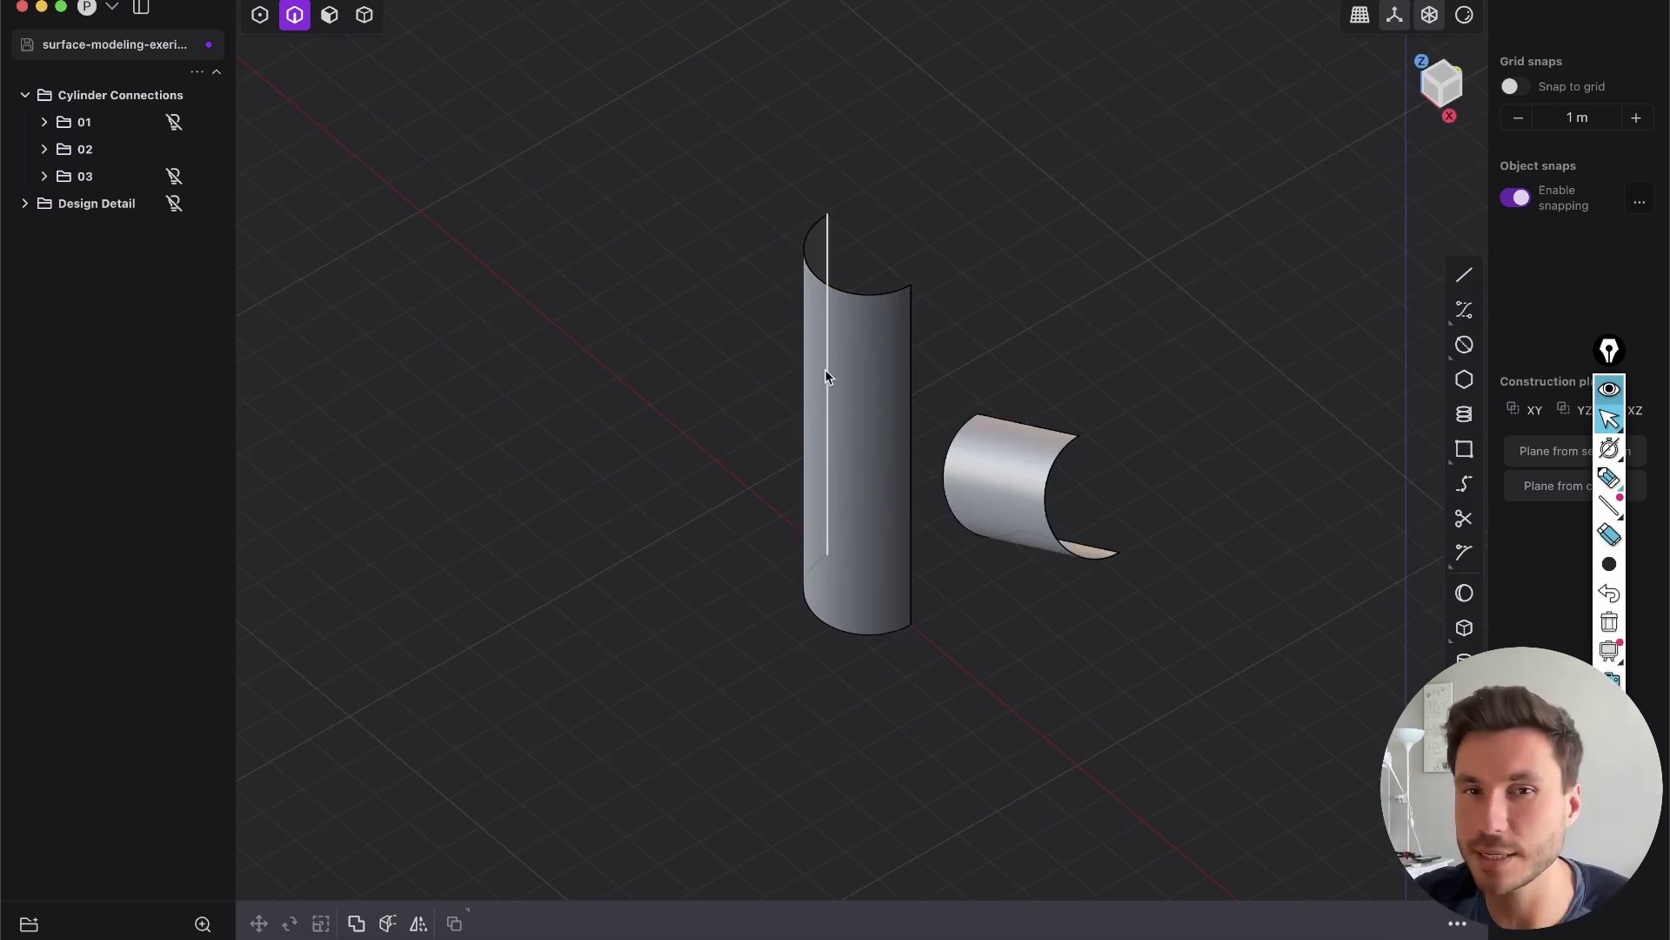
middle_drag(743, 269, 972, 372)
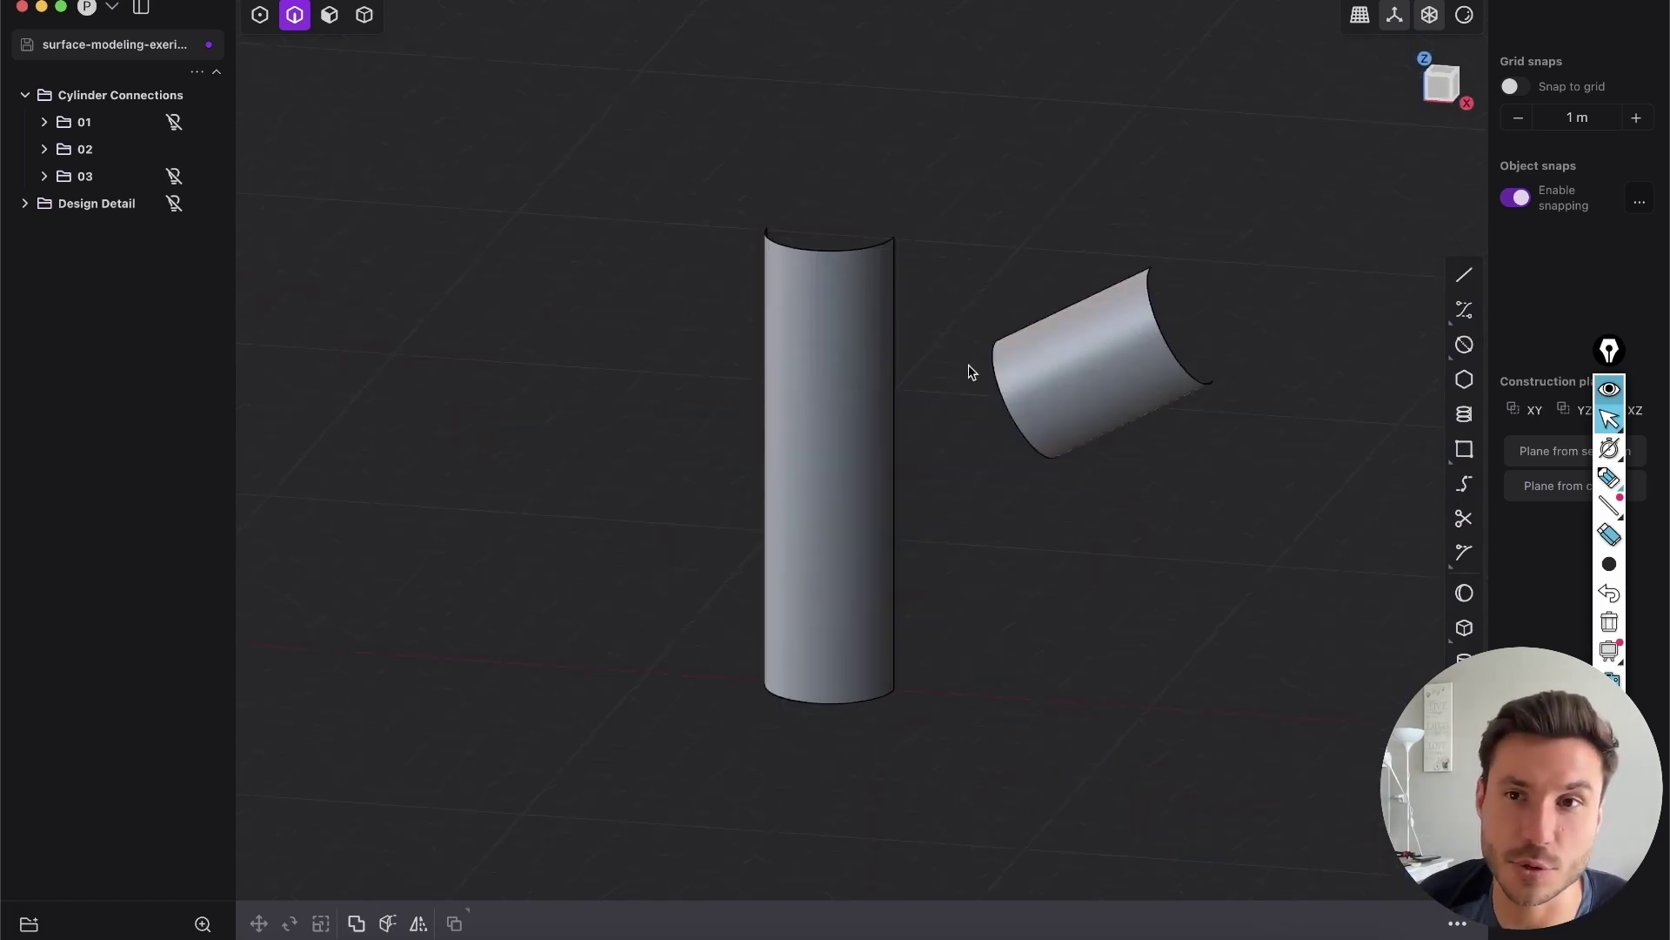
In the front view, draw an open three-segment polyline as a trapezoidal notch reaching the tall cylinder's centre and extending past its side facing the branch.
click(1442, 87)
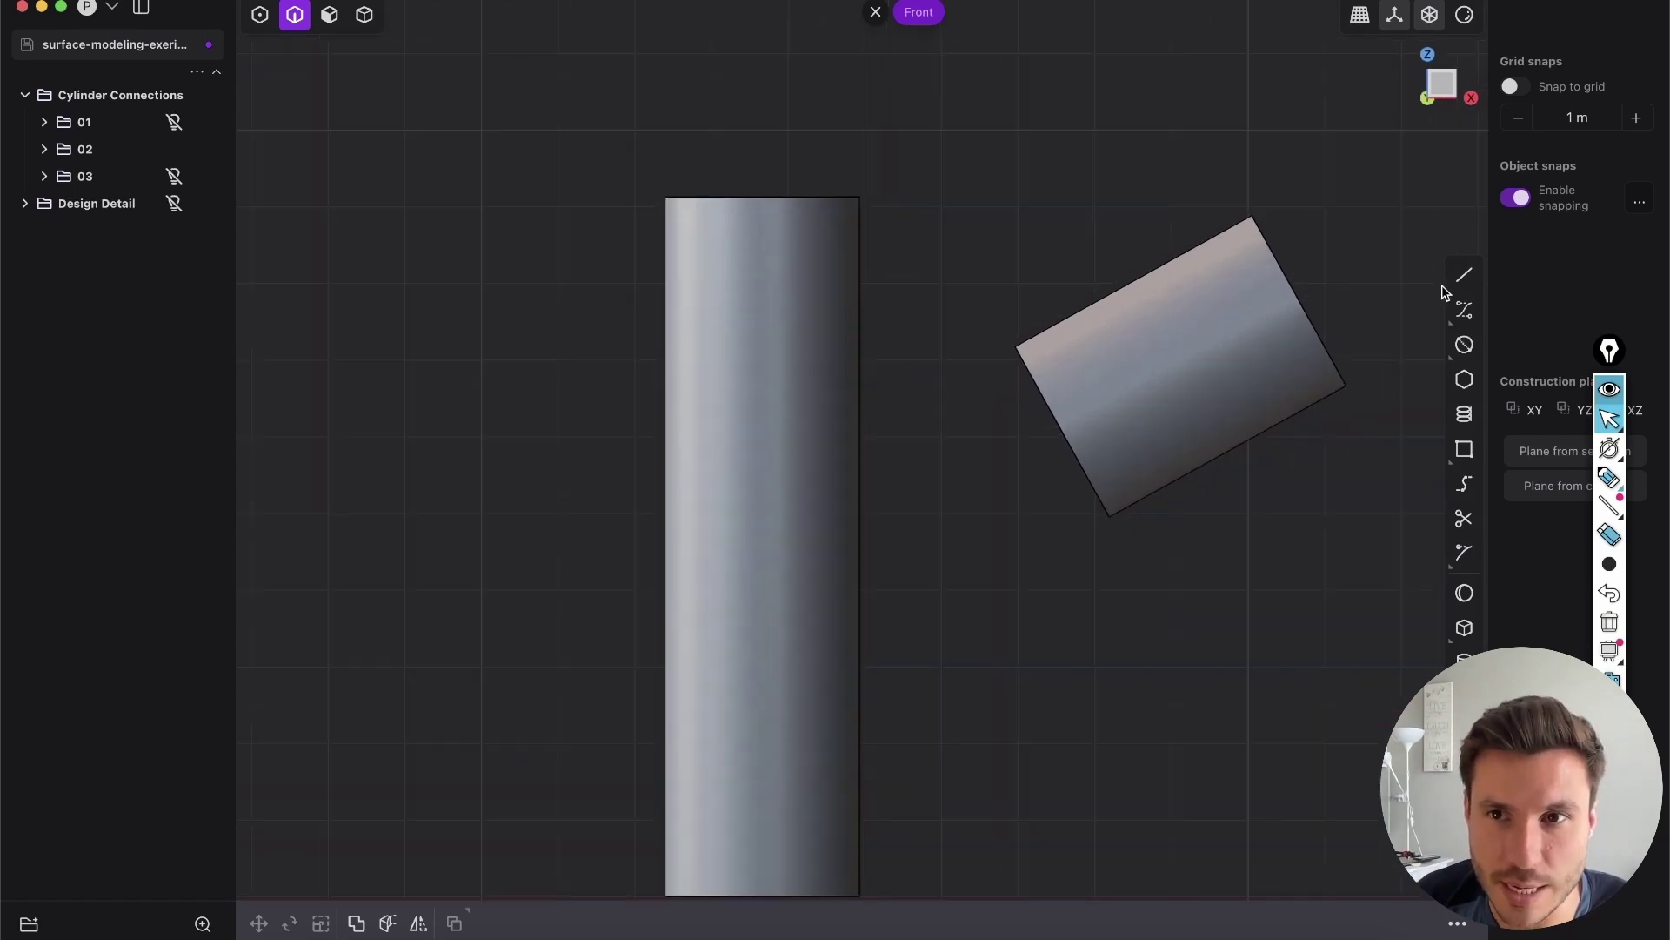
click(1465, 277)
scroll(887, 348, down, 2)
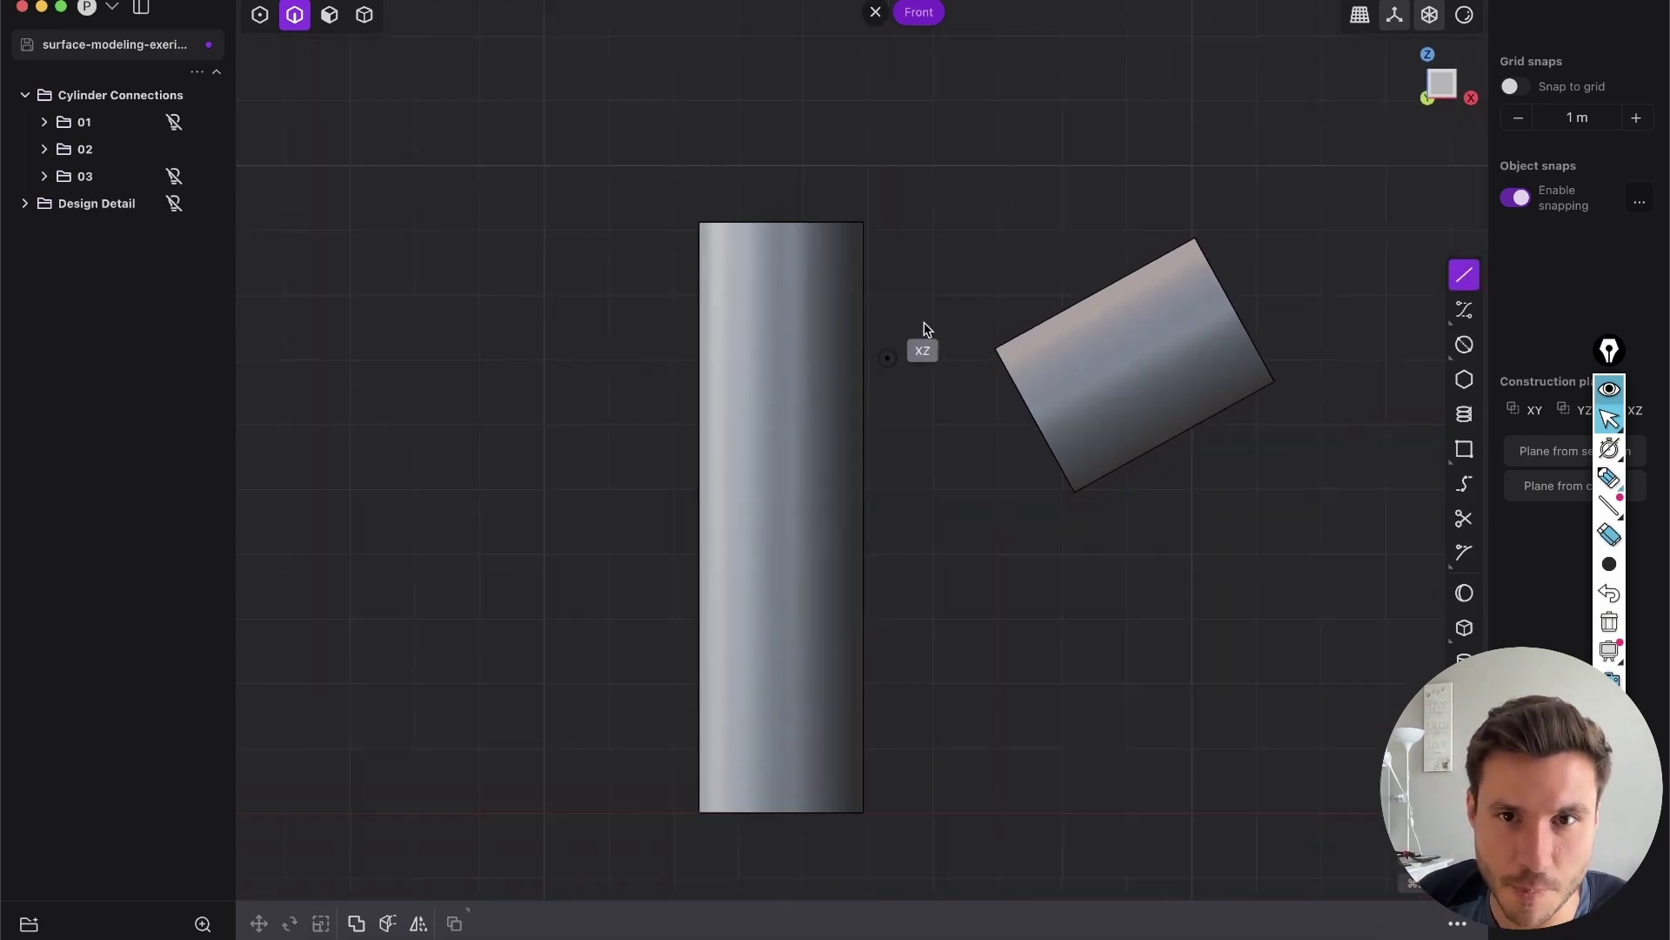
click(894, 318)
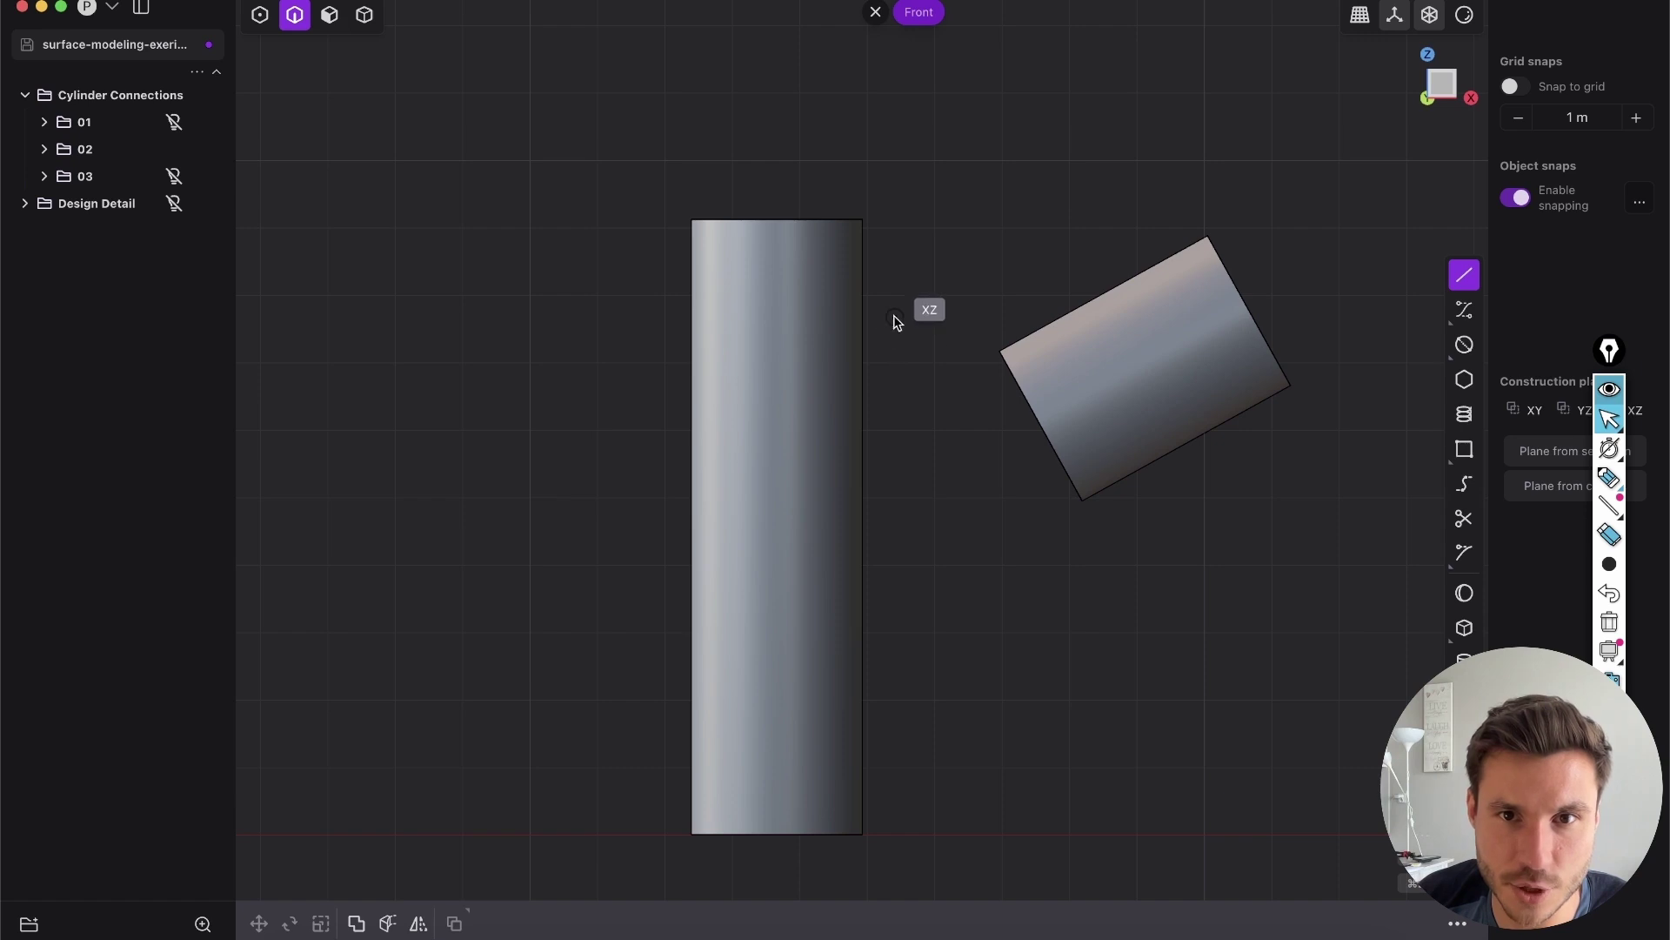
click(777, 406)
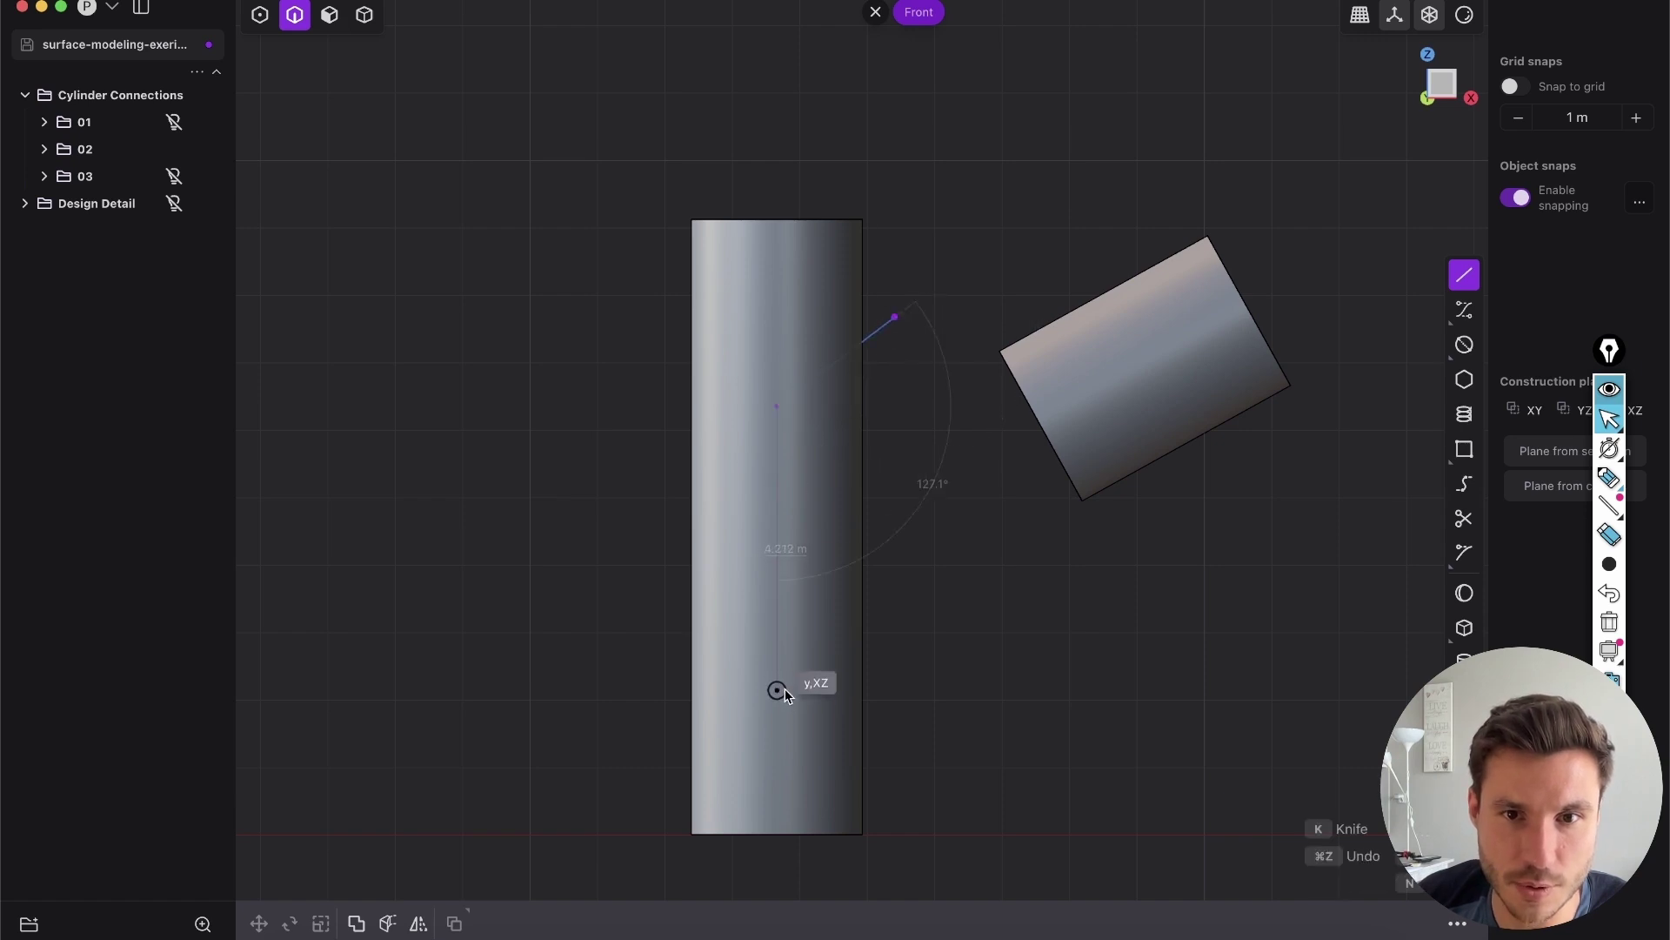
click(777, 693)
click(921, 784)
right_click(933, 585)
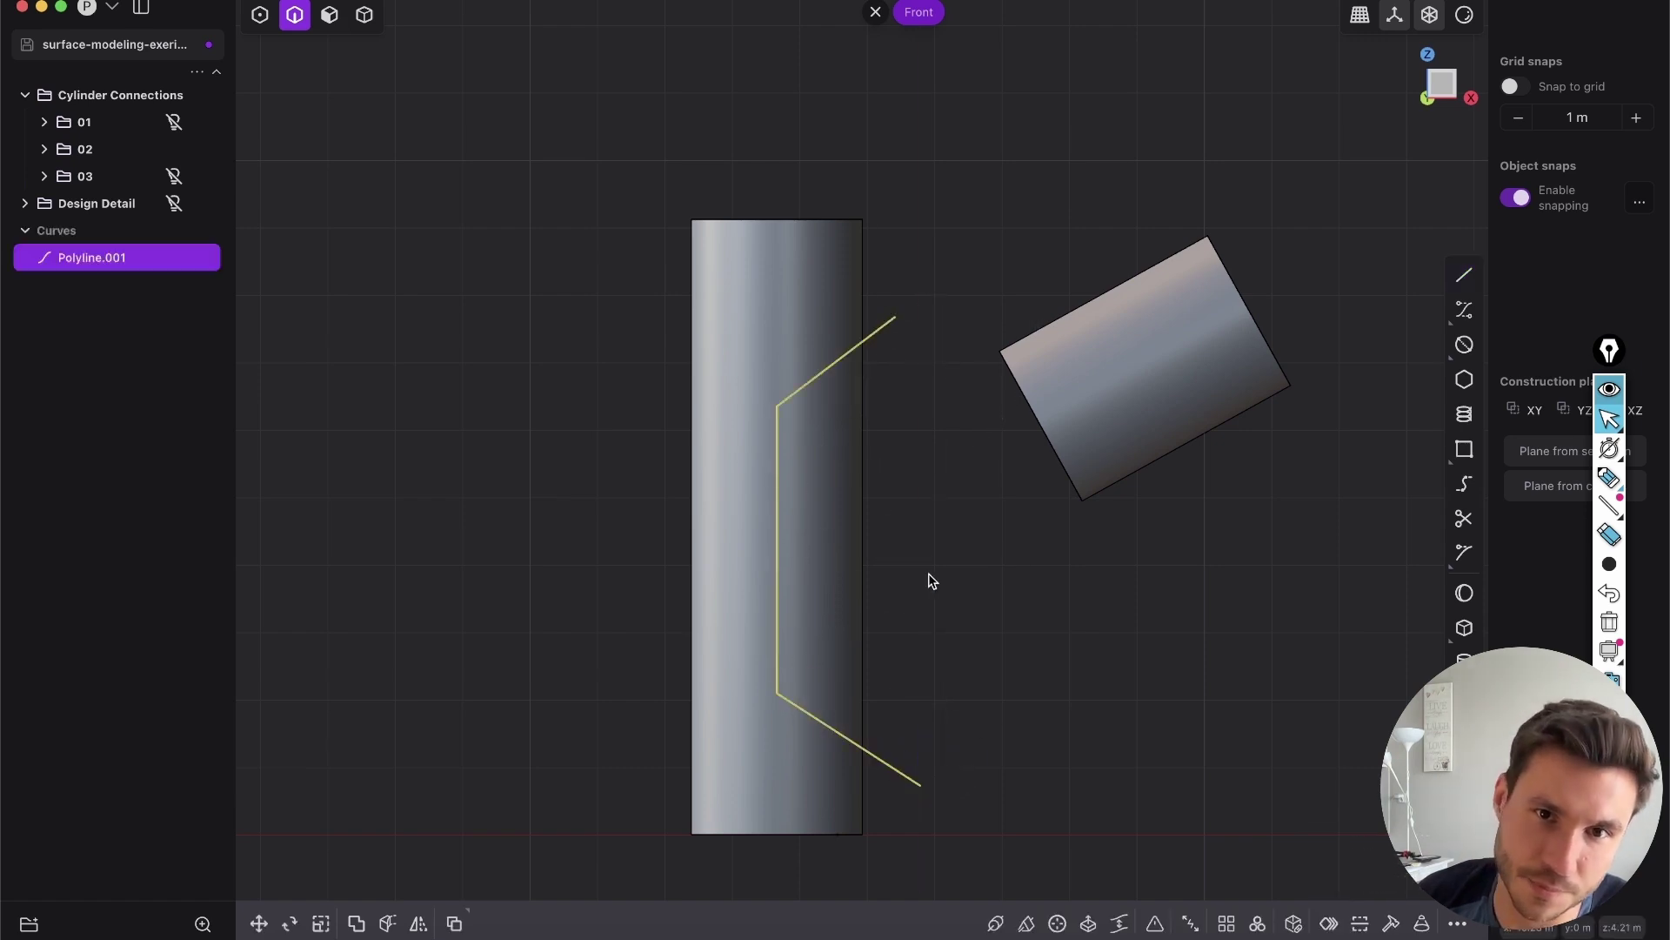
Fillet both inner corners of the notch polyline with a large, soft radius.
shift+middle_drag(858, 432, 874, 358)
scroll(874, 365, up, 1)
key(b)
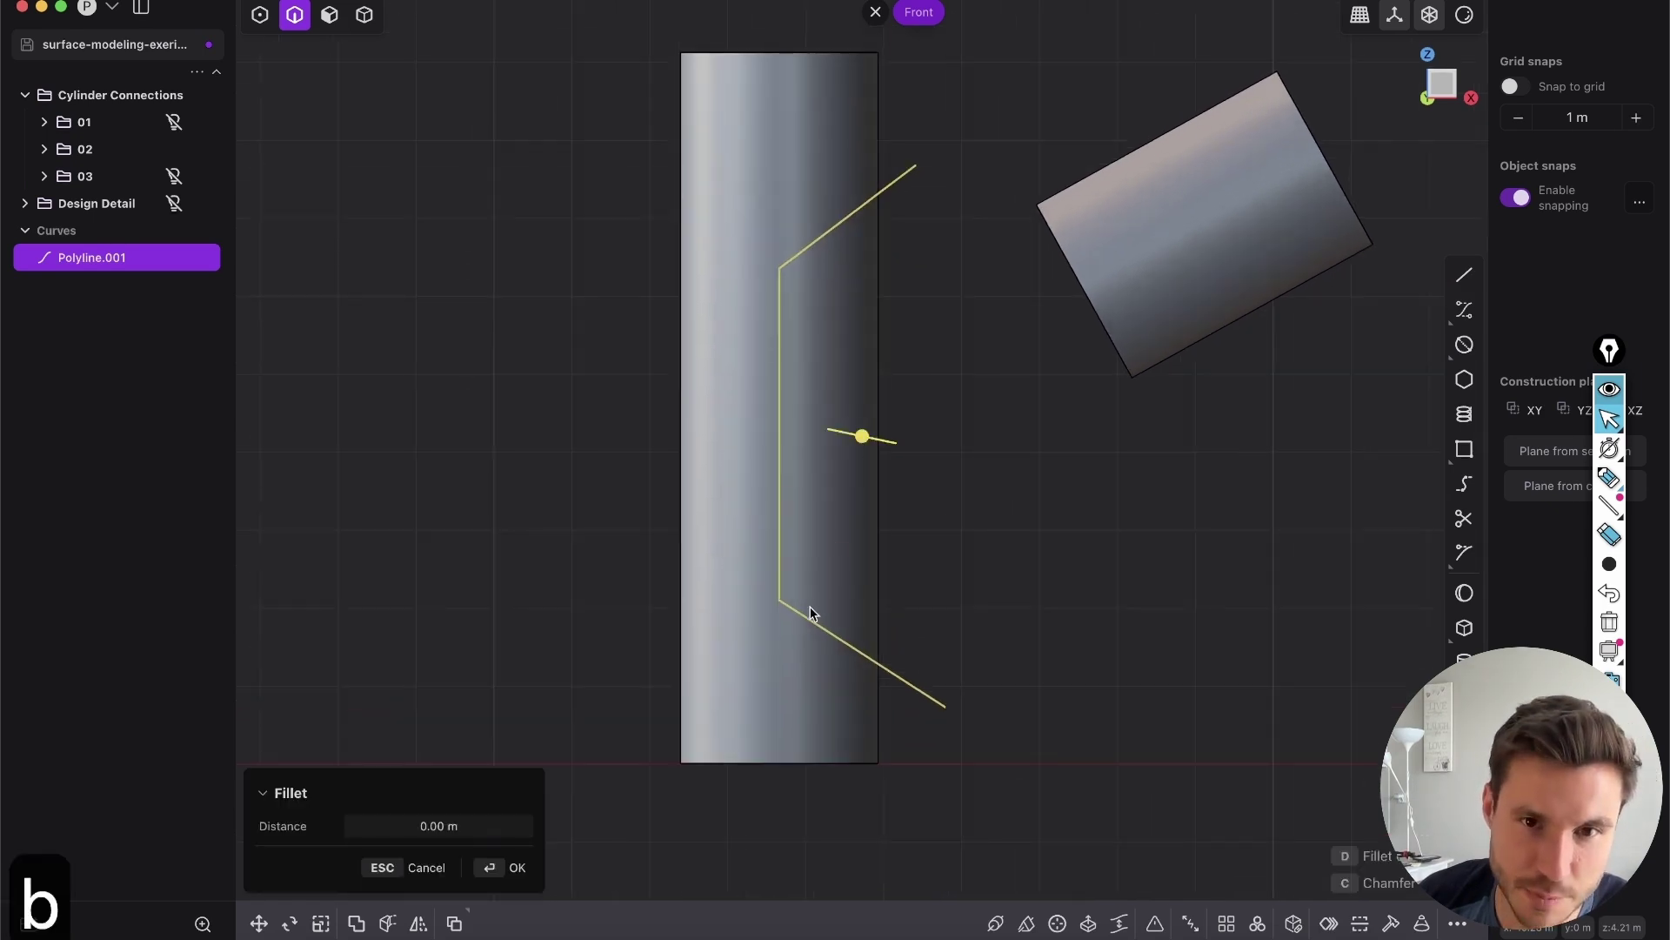
drag(861, 436, 748, 407)
key(Return)
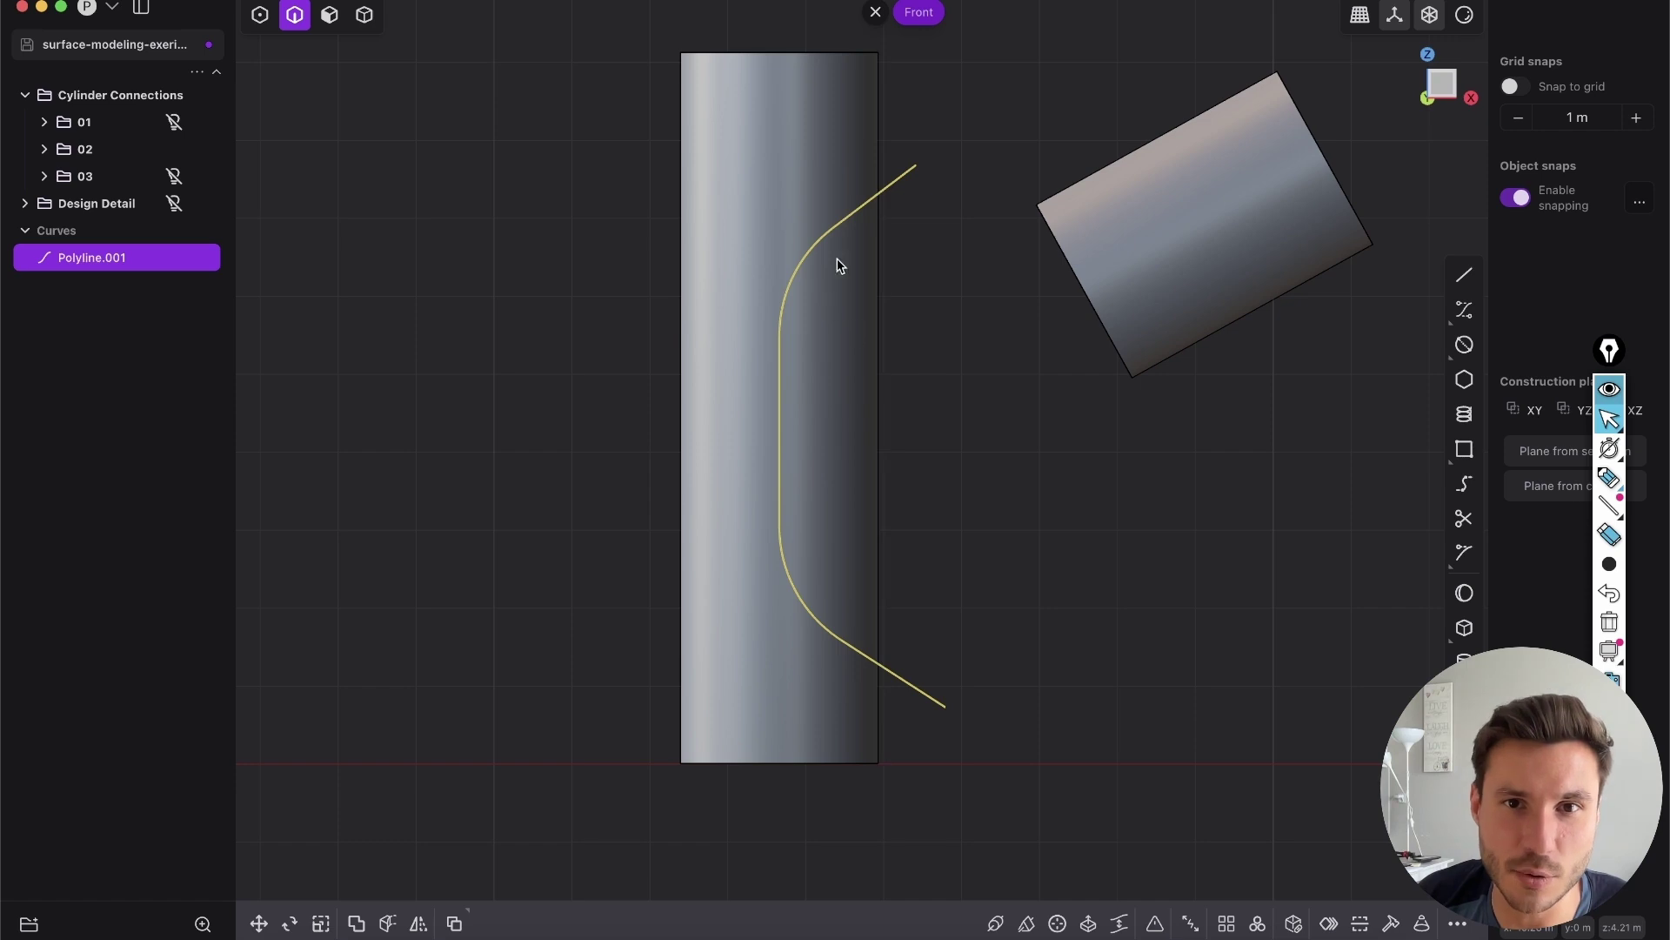
Cut the tall half-cylinder with the rounded notch polyline.
key(c)
click(831, 434)
right_click(924, 411)
click(935, 388)
Delete the cut-out piece of the tall half-cylinder and the notch polyline.
key(Tab)
click(838, 405)
key(x)
click(891, 188)
key(x)
scroll(954, 324, down, 1)
middle_drag(959, 319, 1153, 315)
In the front view, trace the upper and lower transition curves between the cylinders and the cutout's edge in blue.
click(1440, 85)
click(1608, 478)
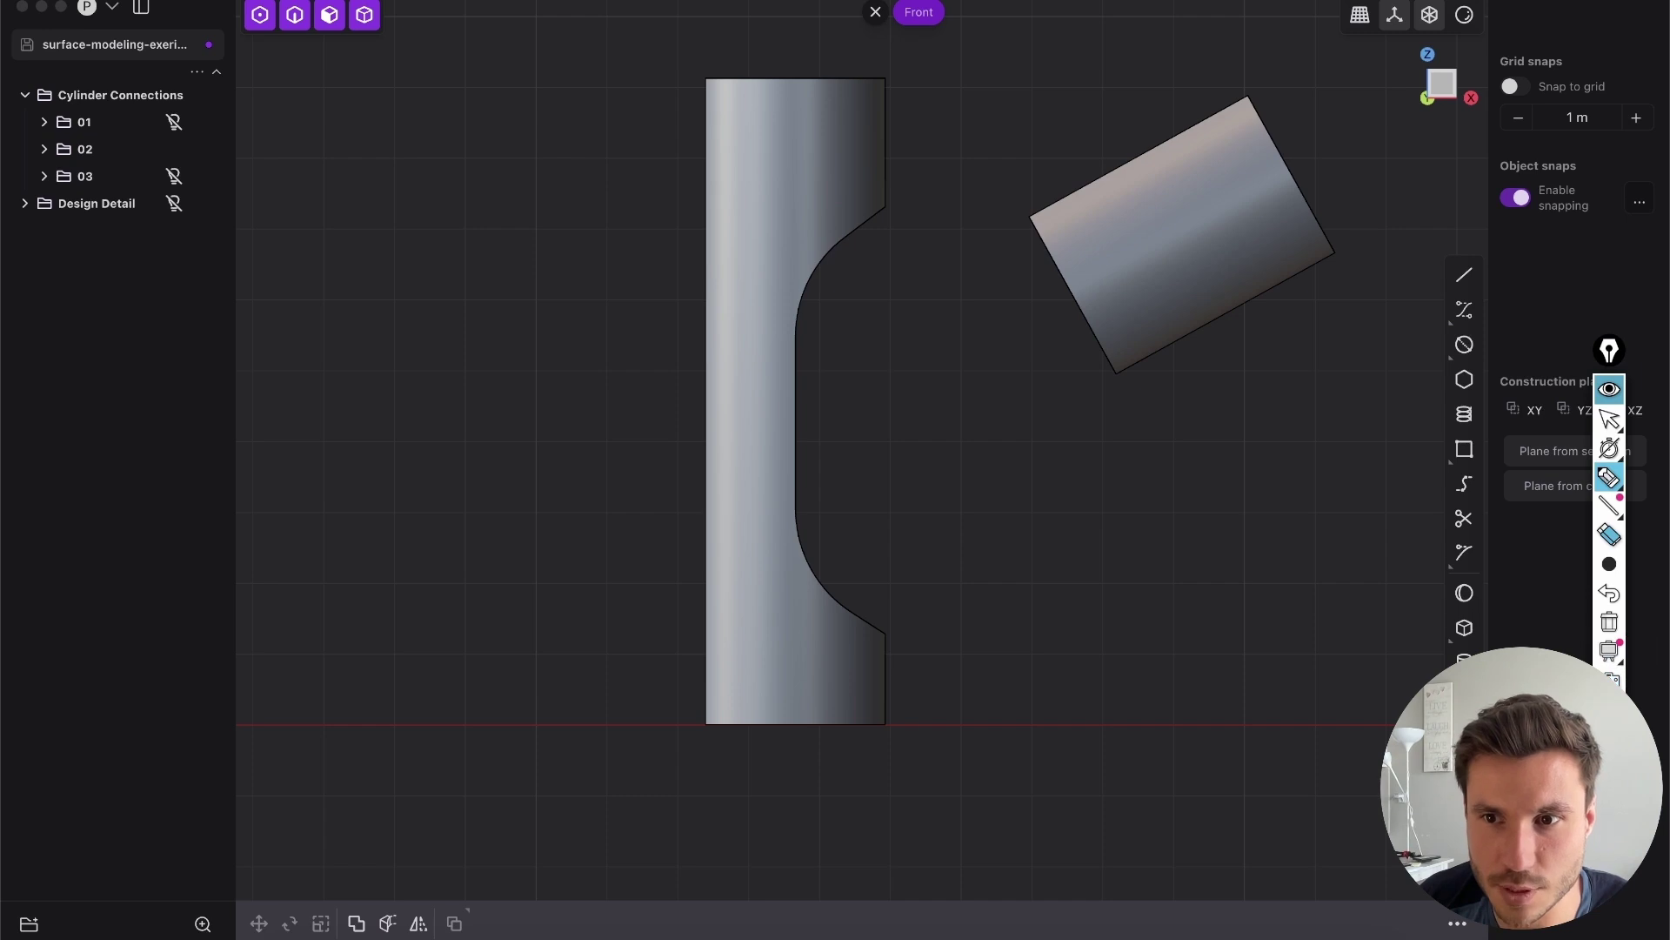
mouse_move(1031, 217)
mouse_down()
mouse_move(981, 253)
mouse_move(925, 252)
mouse_move(887, 212)
mouse_up()
mouse_move(1116, 371)
mouse_down()
mouse_move(948, 540)
mouse_move(888, 666)
mouse_up()
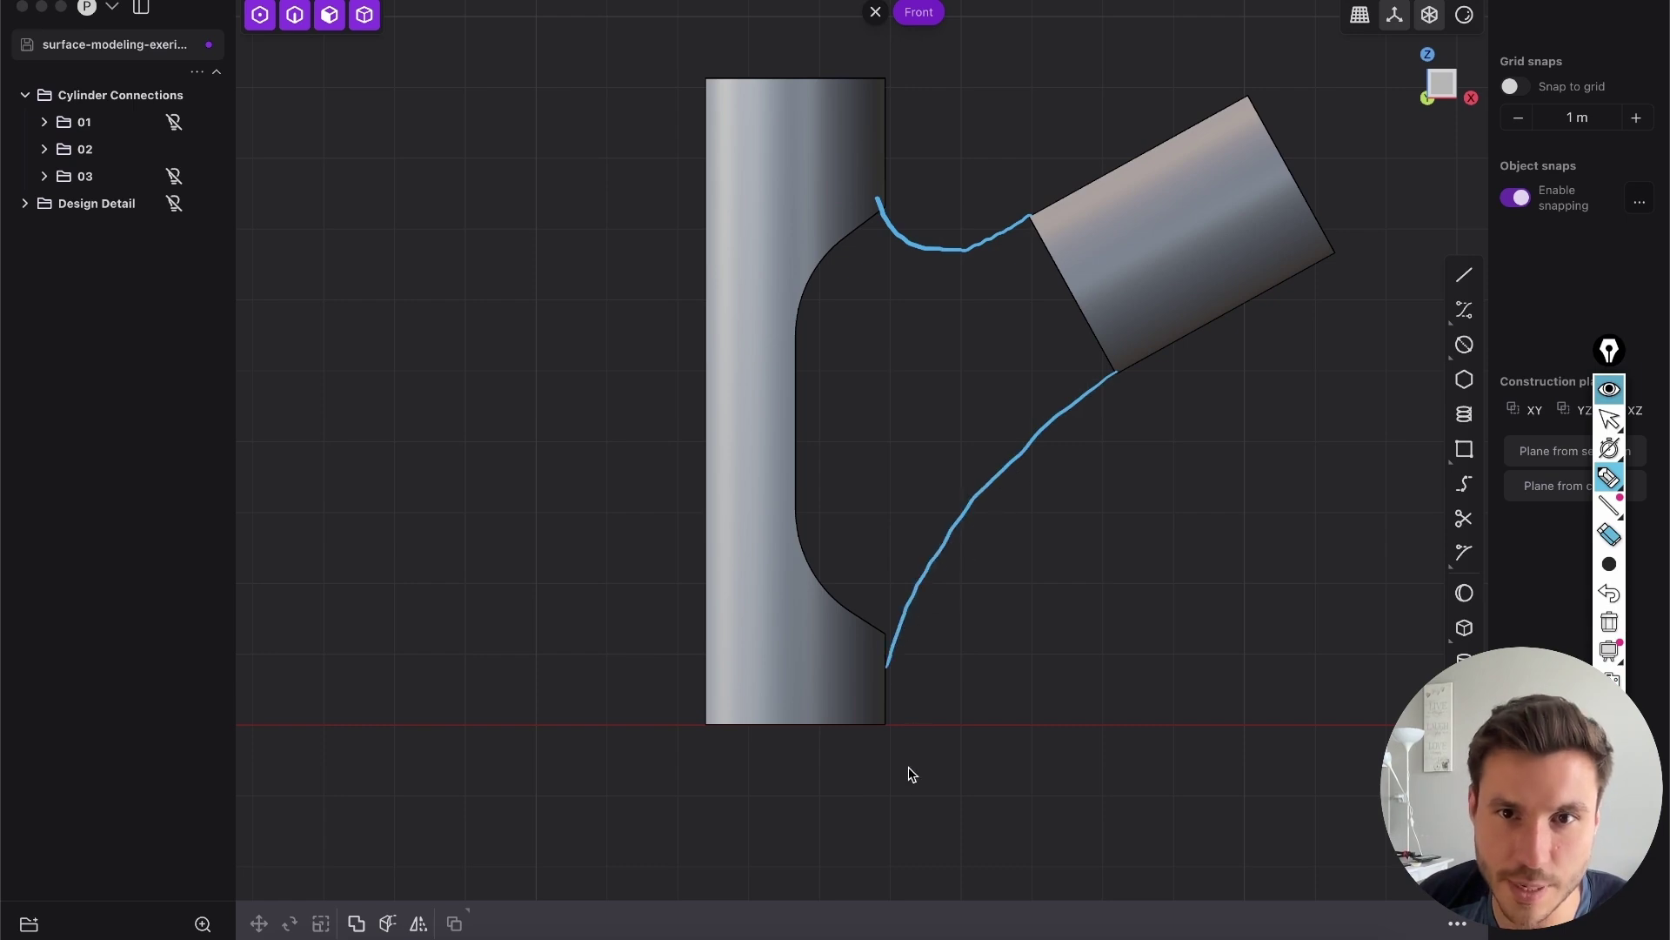
mouse_move(870, 219)
mouse_down()
mouse_move(809, 328)
mouse_move(813, 559)
mouse_move(873, 625)
mouse_up()
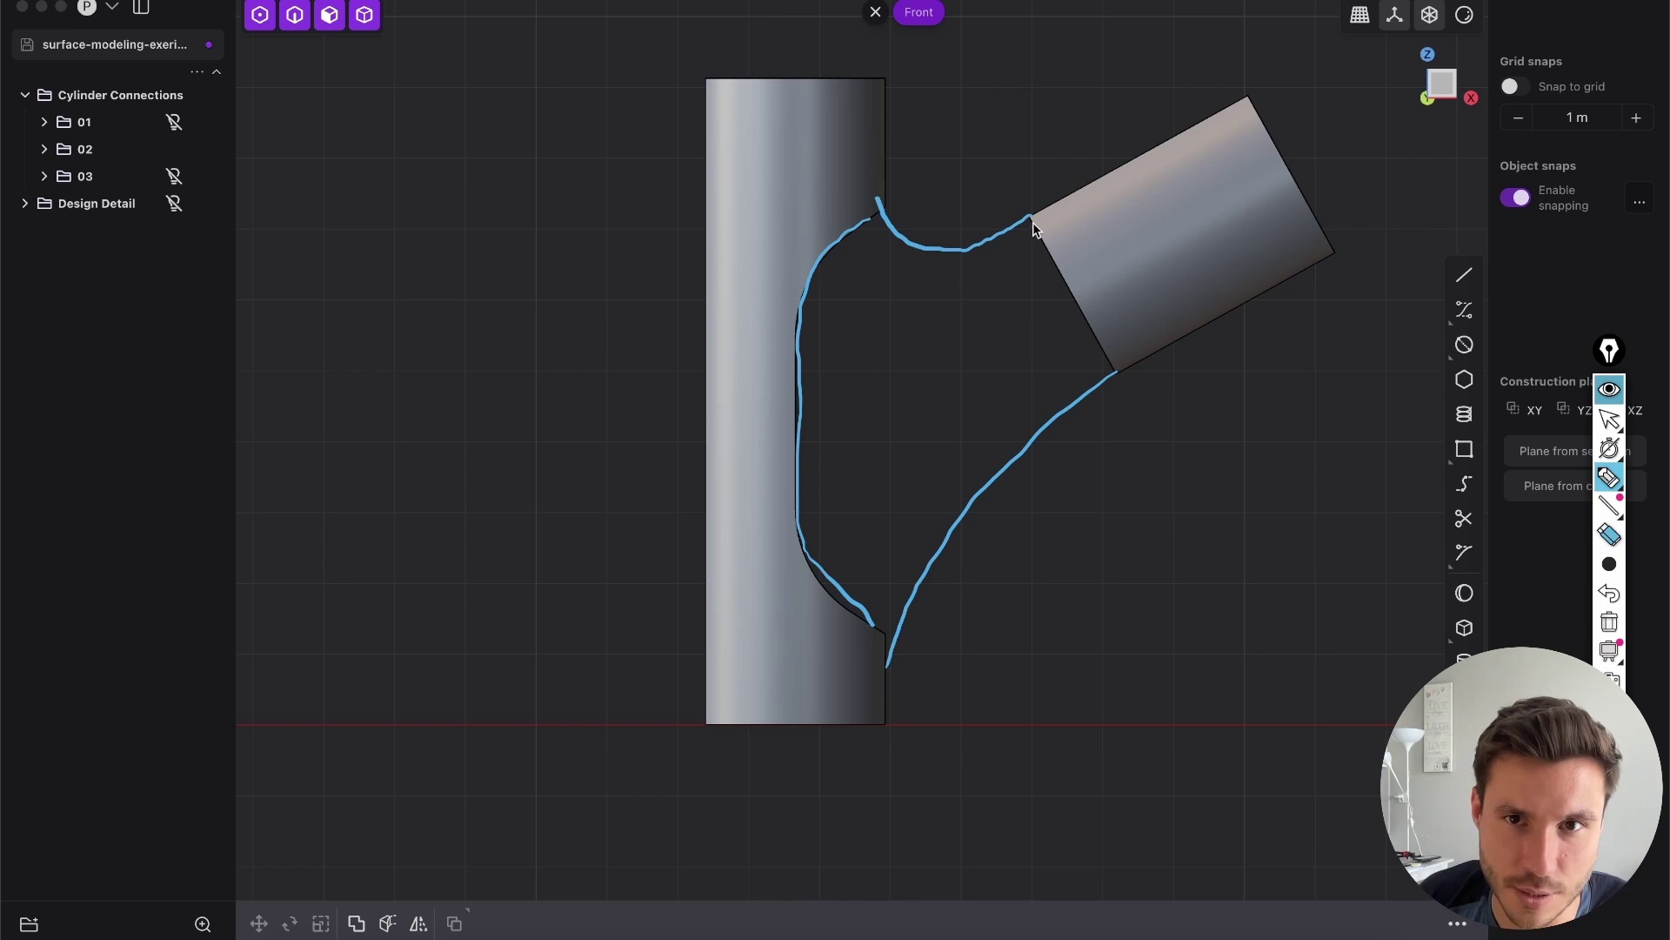
Sketch blue flow lines running from the cutout to the angled cylinder, and clear all annotations.
mouse_move(844, 250)
mouse_down()
mouse_move(889, 271)
mouse_move(1032, 262)
mouse_up()
drag(815, 334, 1048, 296)
drag(817, 430, 1059, 323)
drag(857, 566, 1041, 356)
drag(1059, 374, 794, 663)
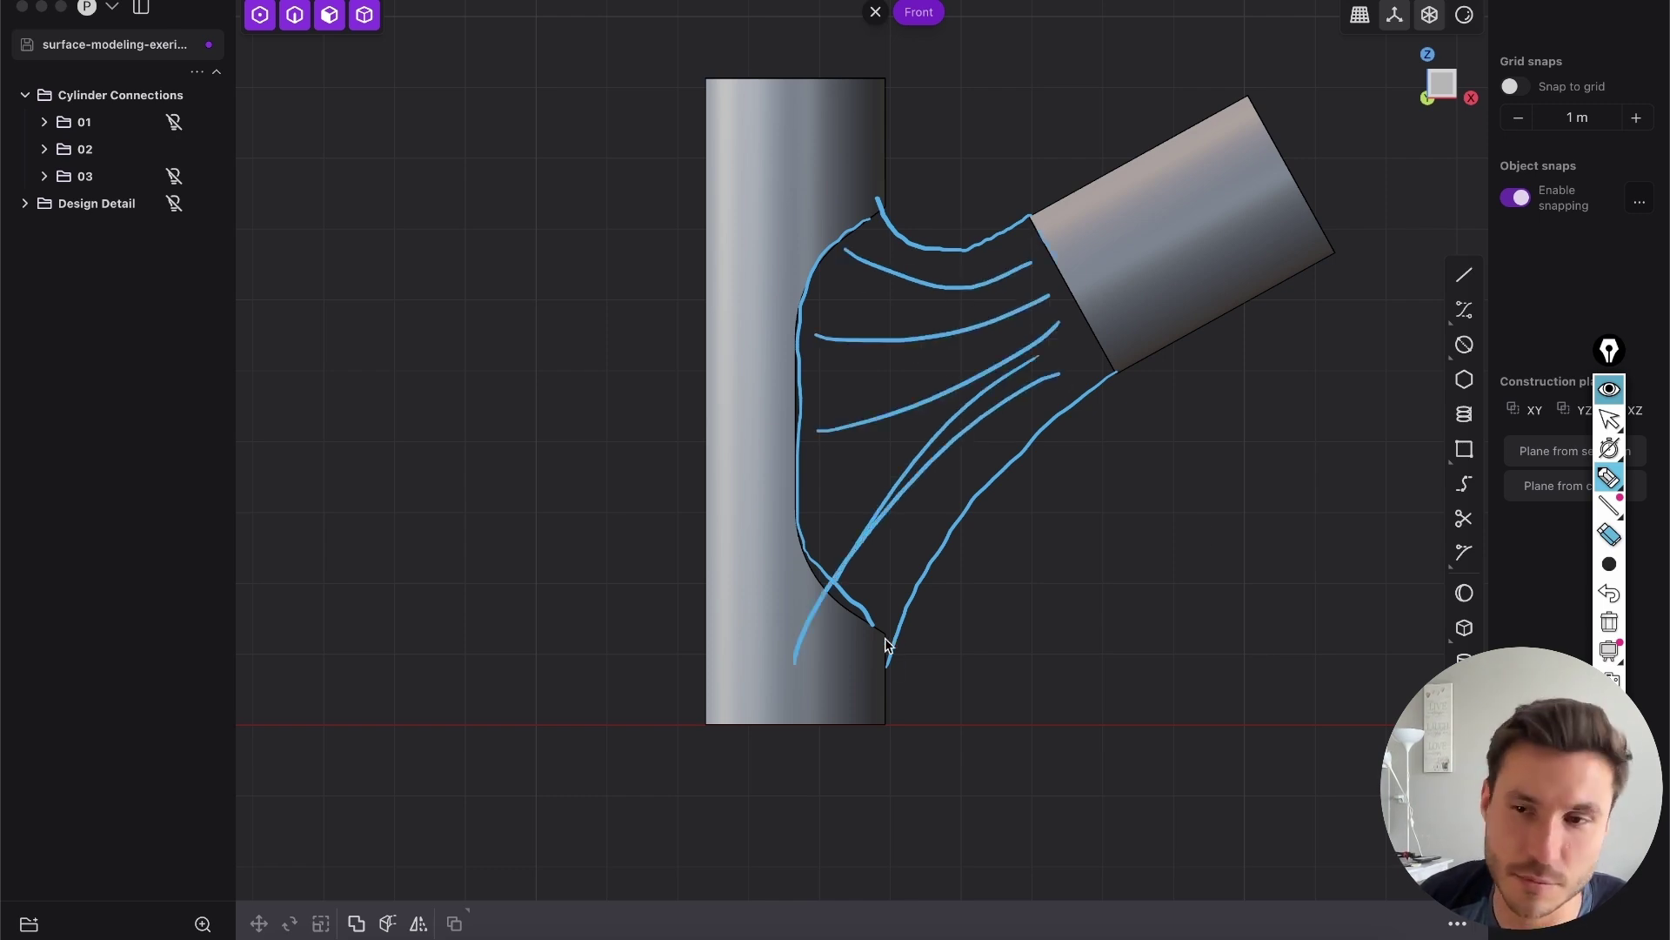
click(1609, 621)
click(1607, 420)
Try to loft between the cutout's edge chain and the angled half-cylinder's near end edge with G1 continuity, and undo it.
mouse_move(1131, 287)
middle_down()
mouse_move(1030, 328)
mouse_move(1058, 342)
mouse_move(1044, 324)
middle_up()
key(2)
click(1079, 301)
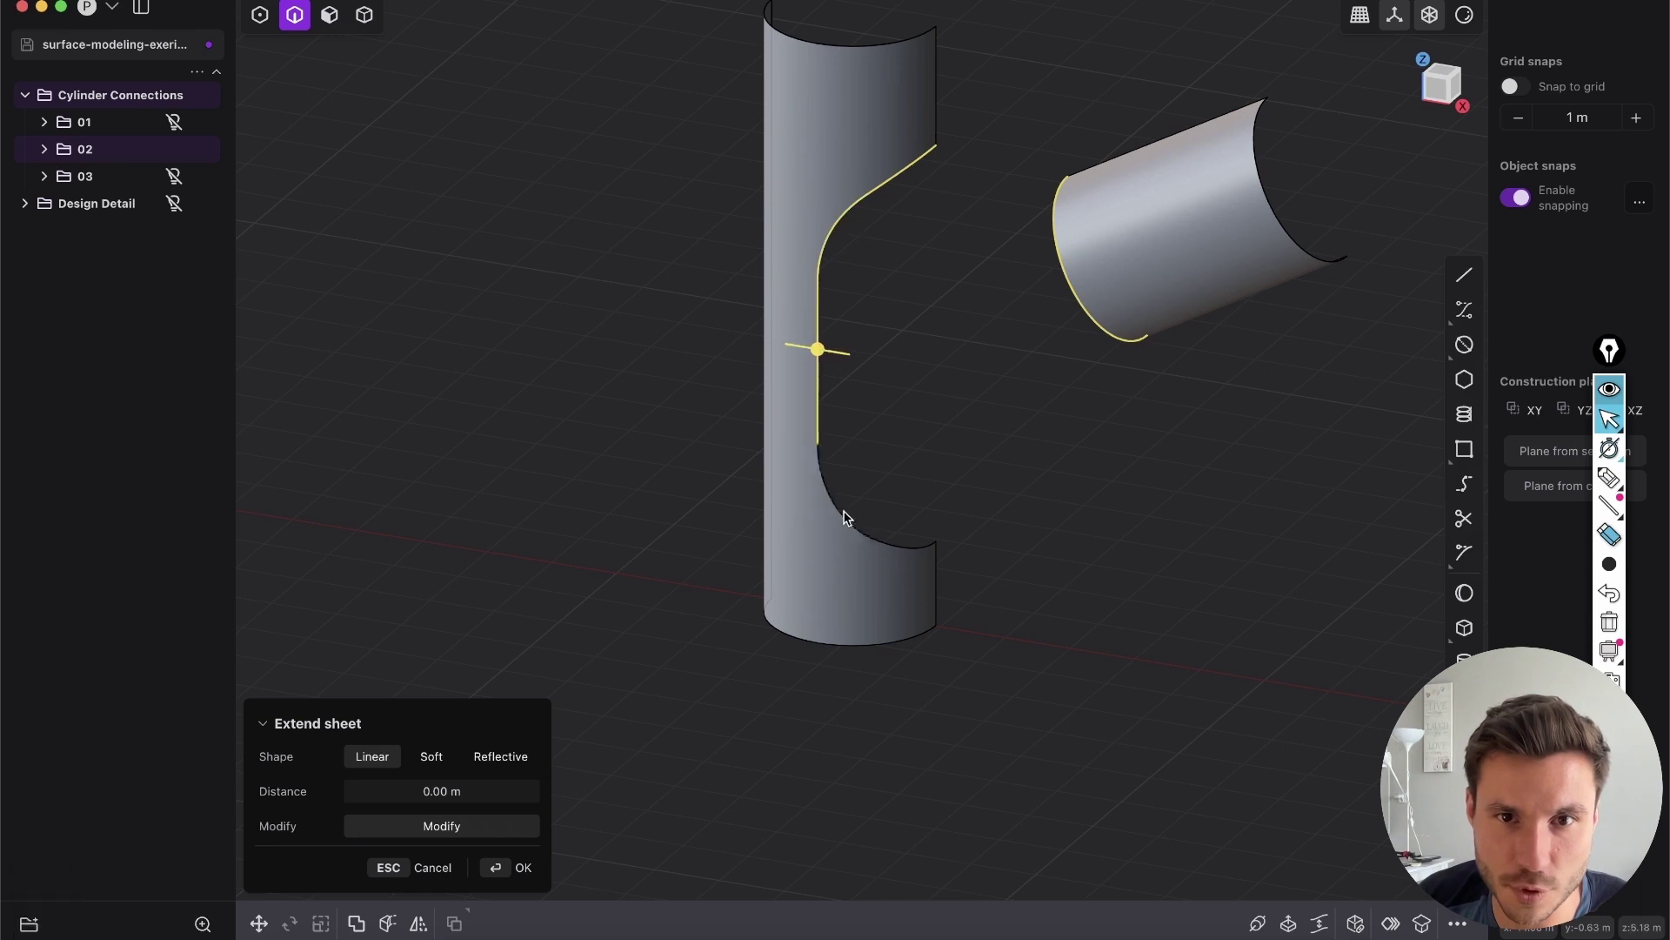
click(910, 554)
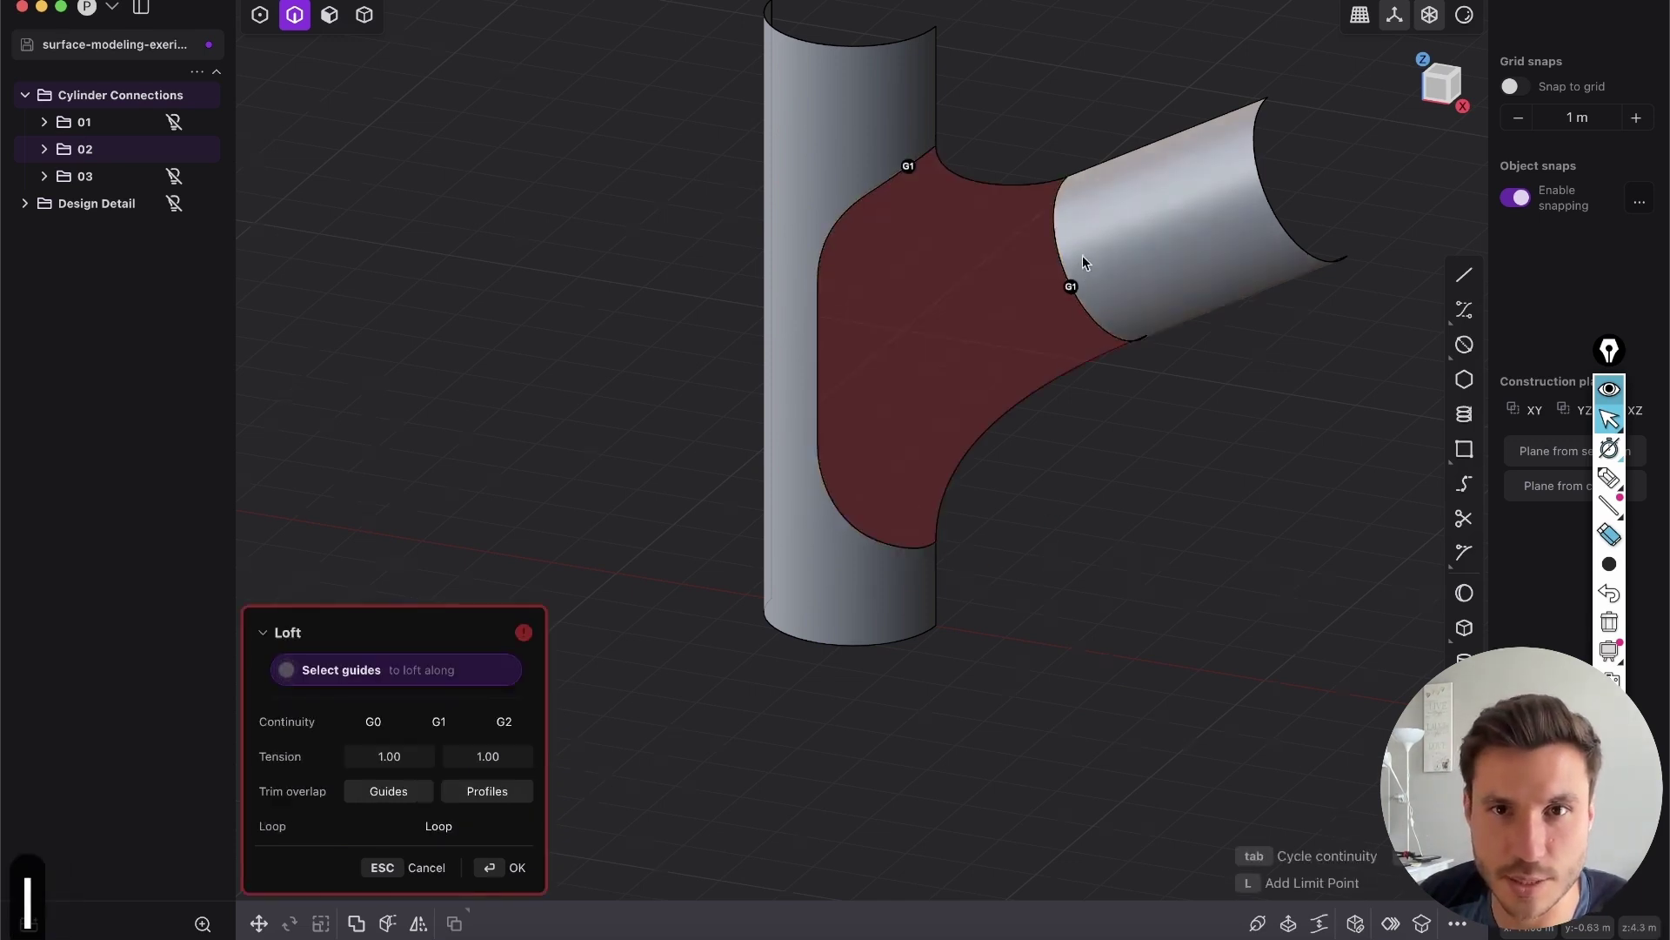
middle_drag(1082, 254, 1141, 209)
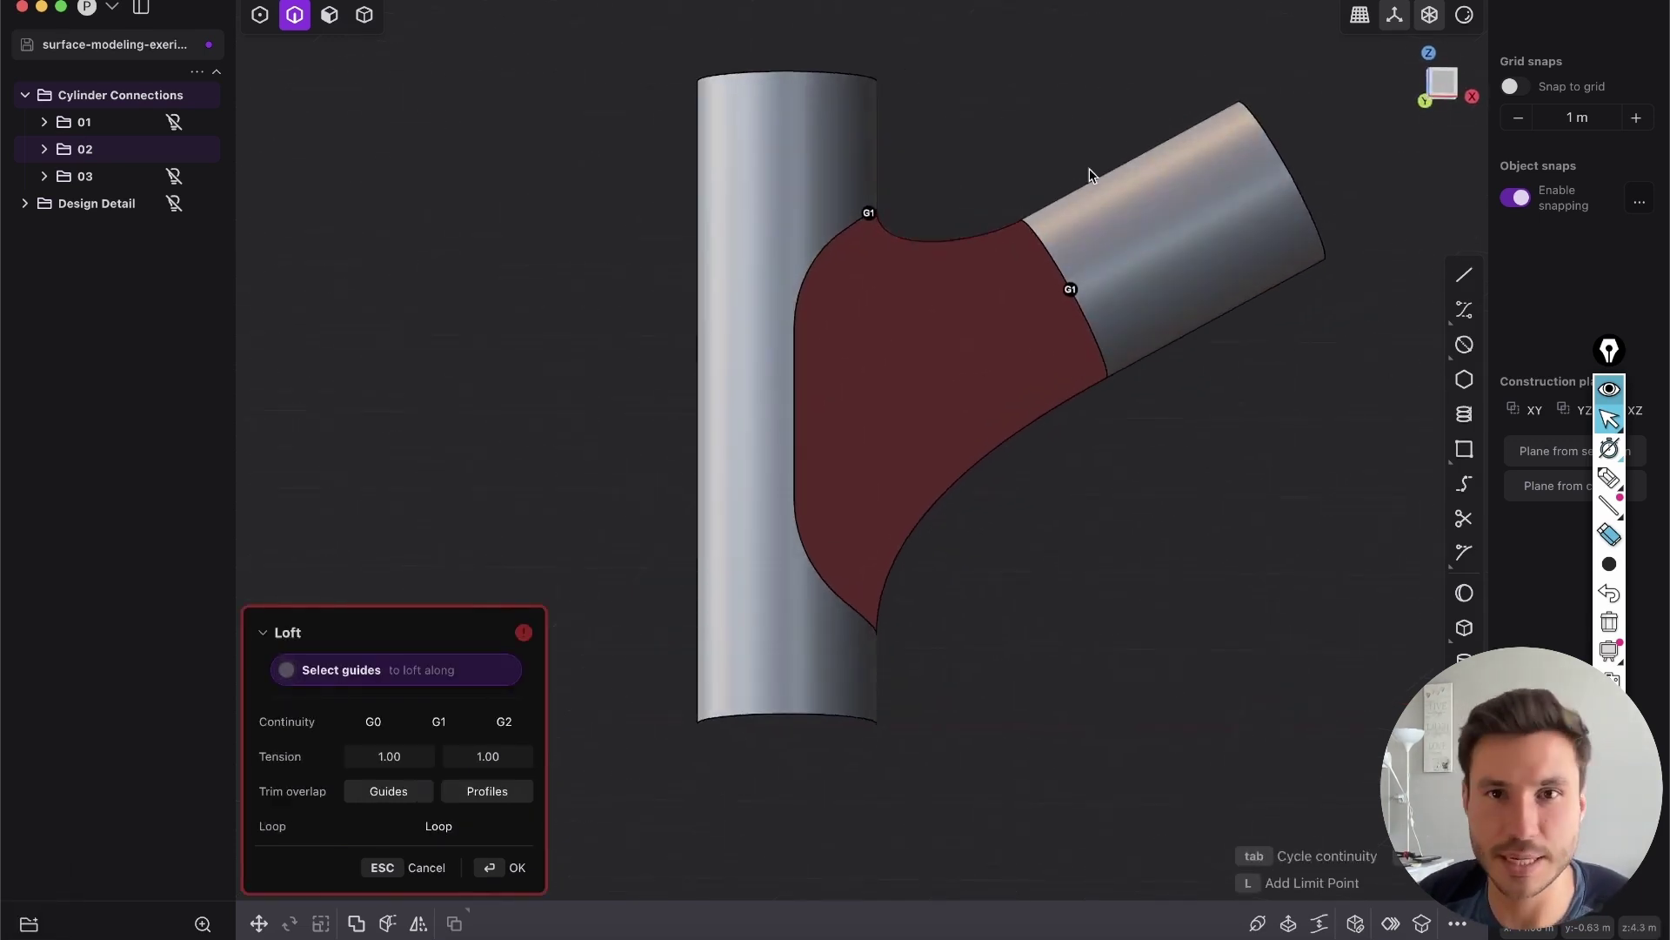
key(super+z)
Examine the angled half-cylinder's near end edge and the individual edge segments of the tall cylinder's cutout from several angles.
middle_drag(902, 351, 1065, 368)
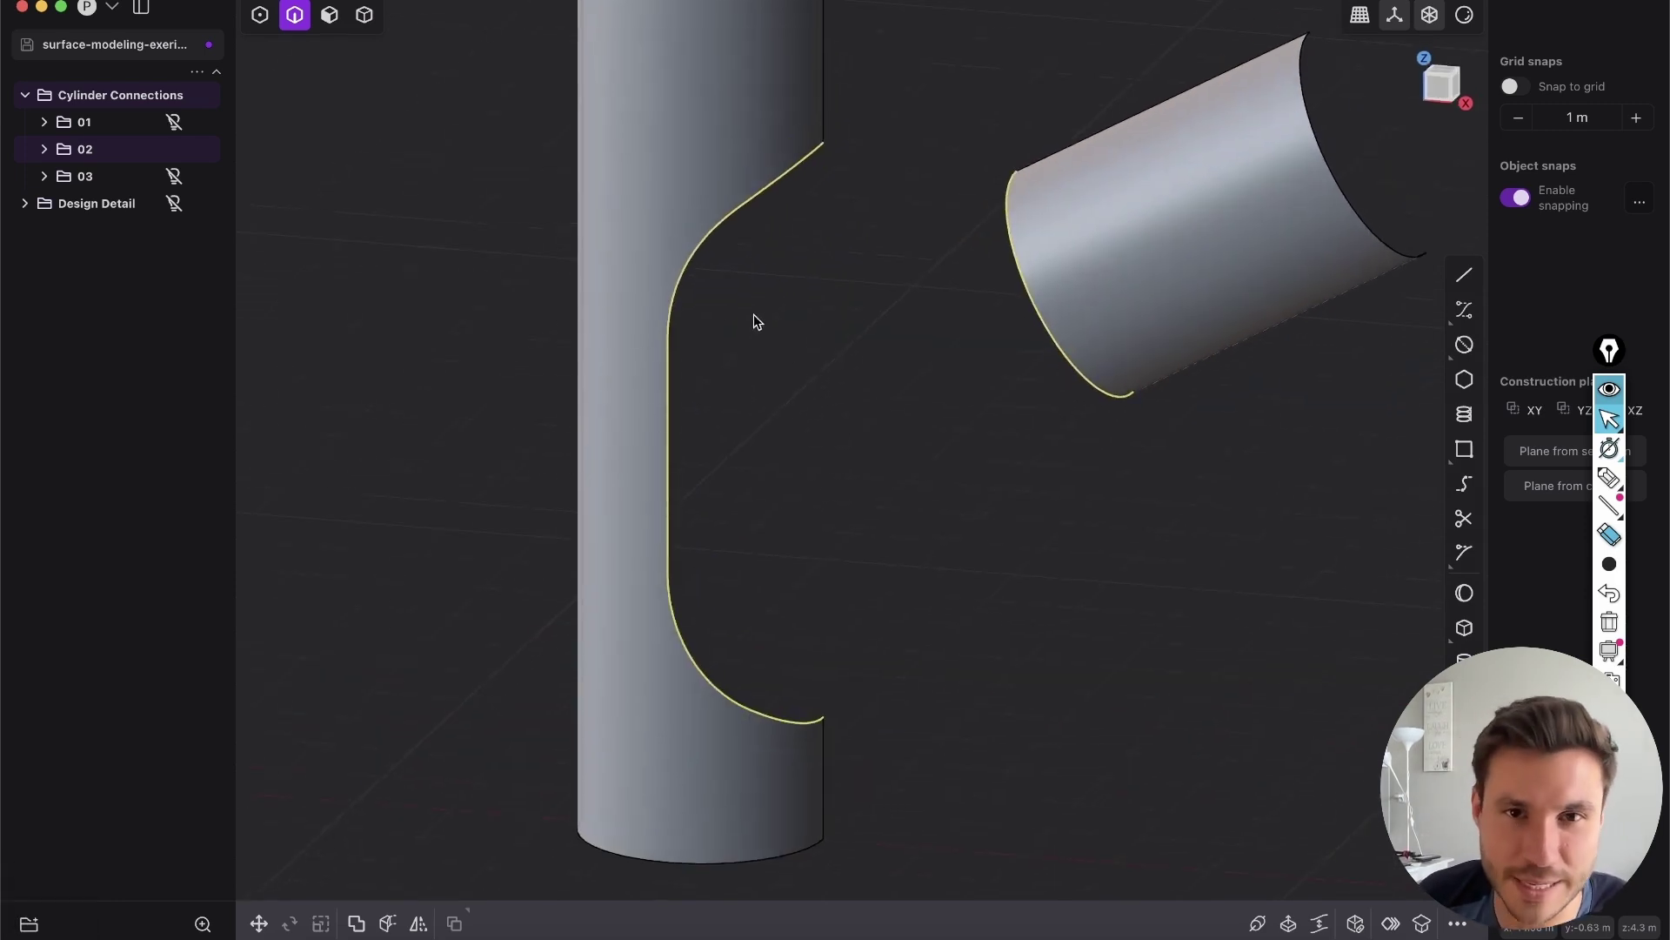
key(2)
click(1023, 280)
middle_drag(1023, 280, 1226, 174)
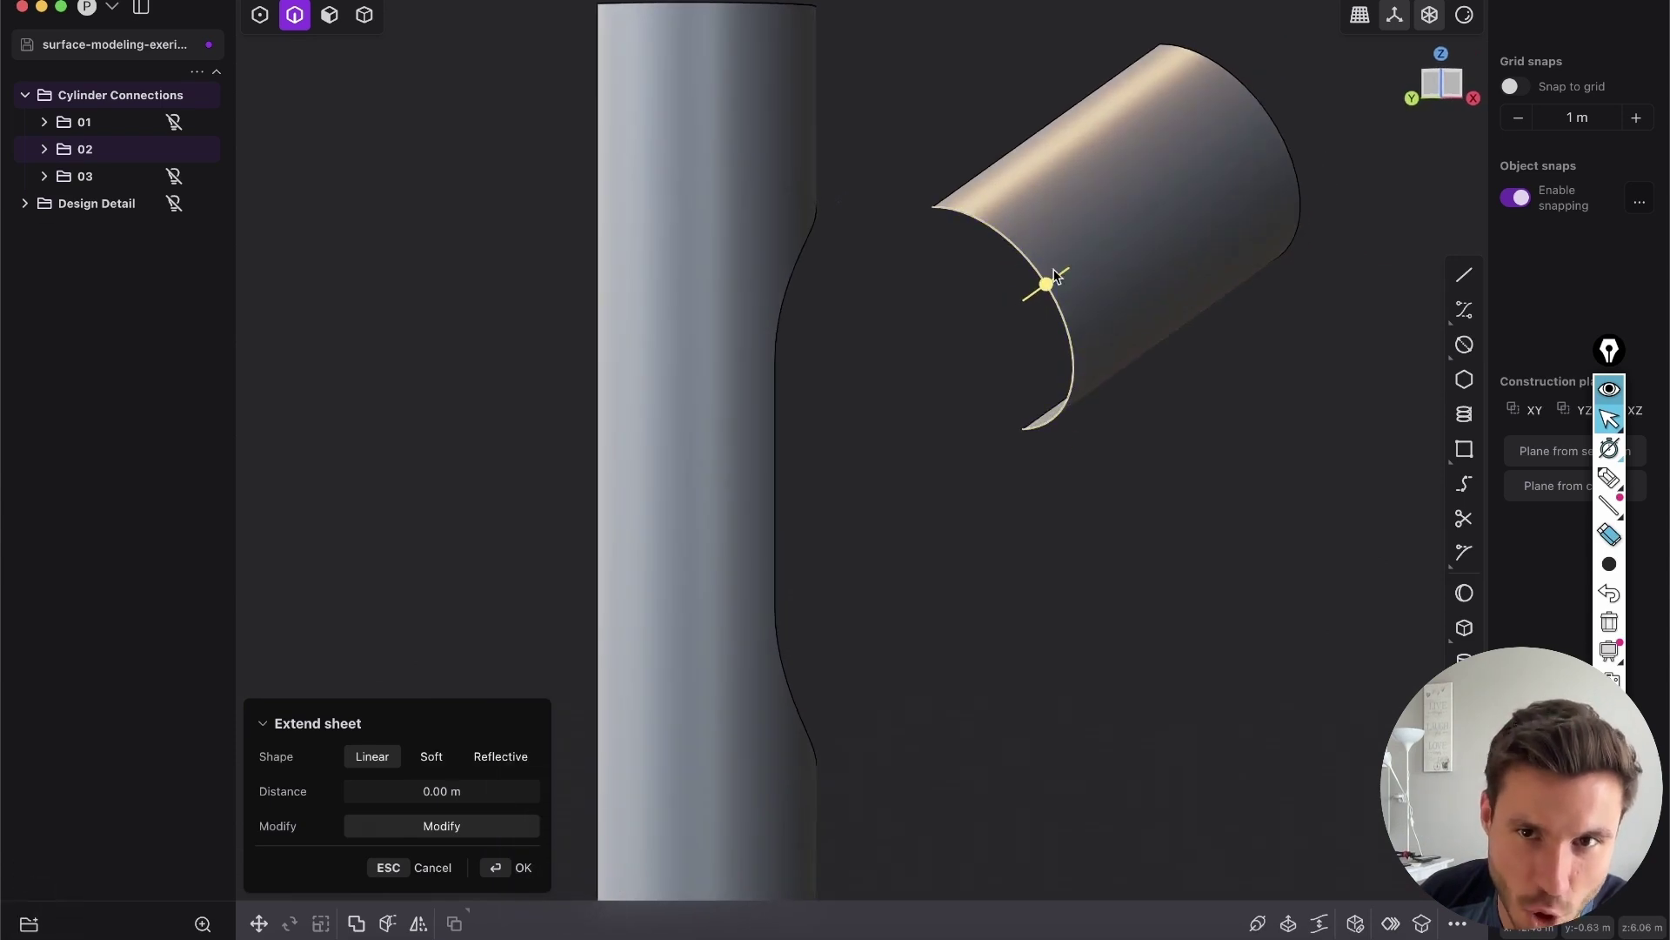
middle_drag(1057, 277, 809, 197)
key(2)
click(813, 153)
click(700, 528)
click(713, 619)
click(813, 682)
click(820, 231)
middle_drag(819, 231, 743, 94)
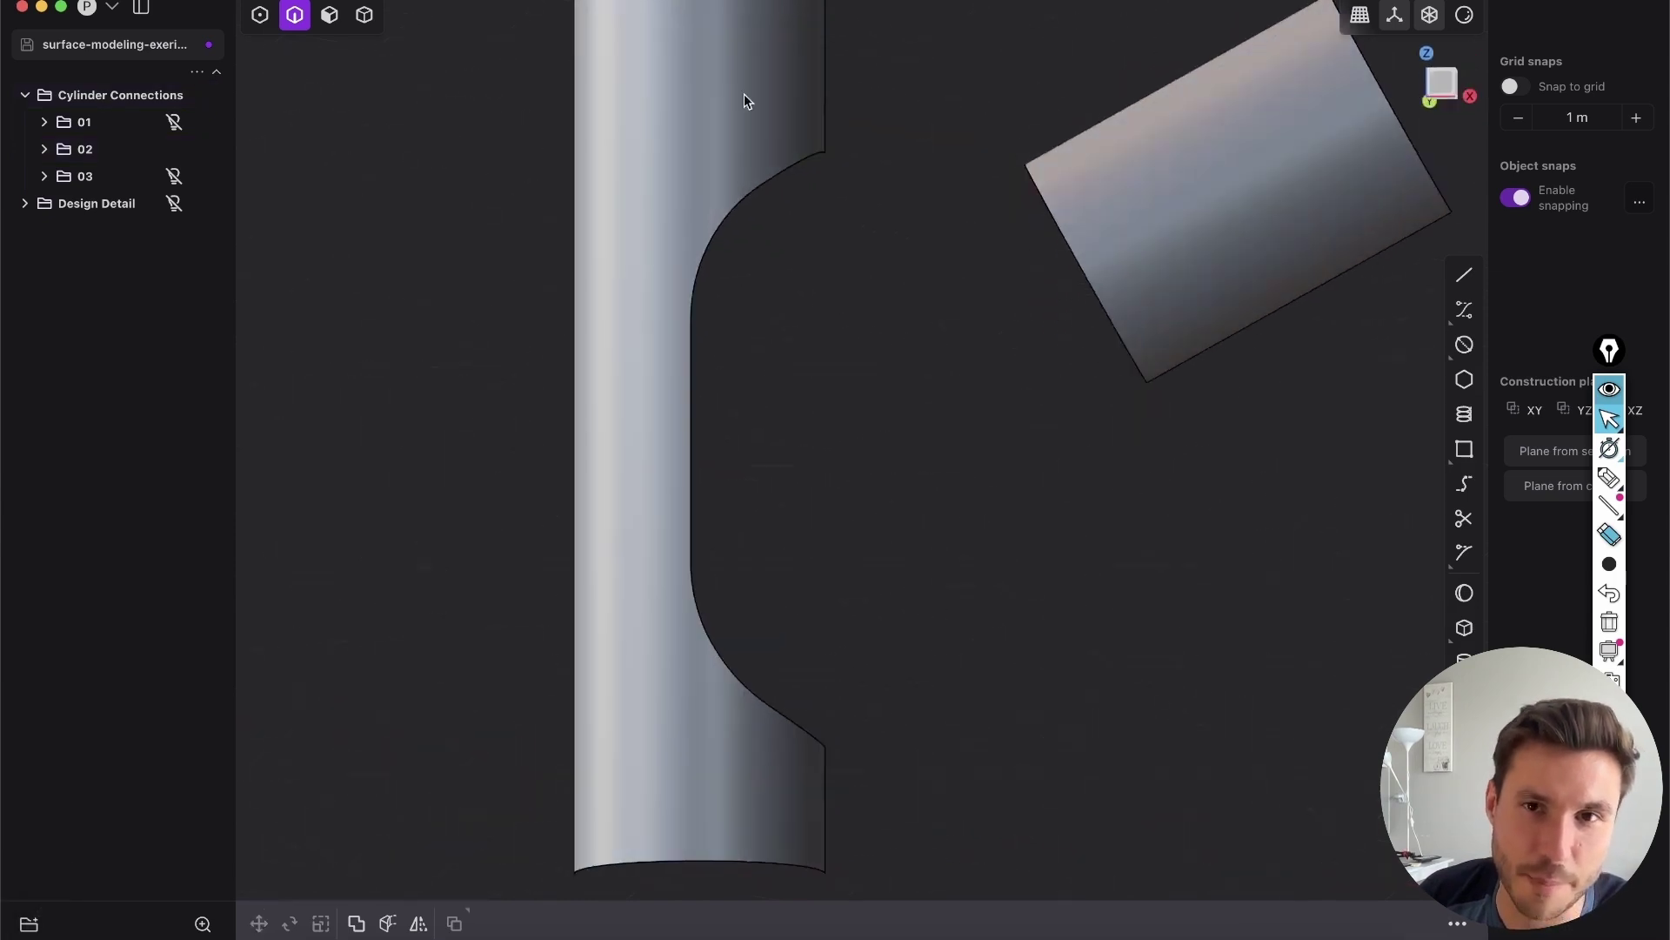
click(1078, 271)
middle_drag(1078, 271, 1253, 225)
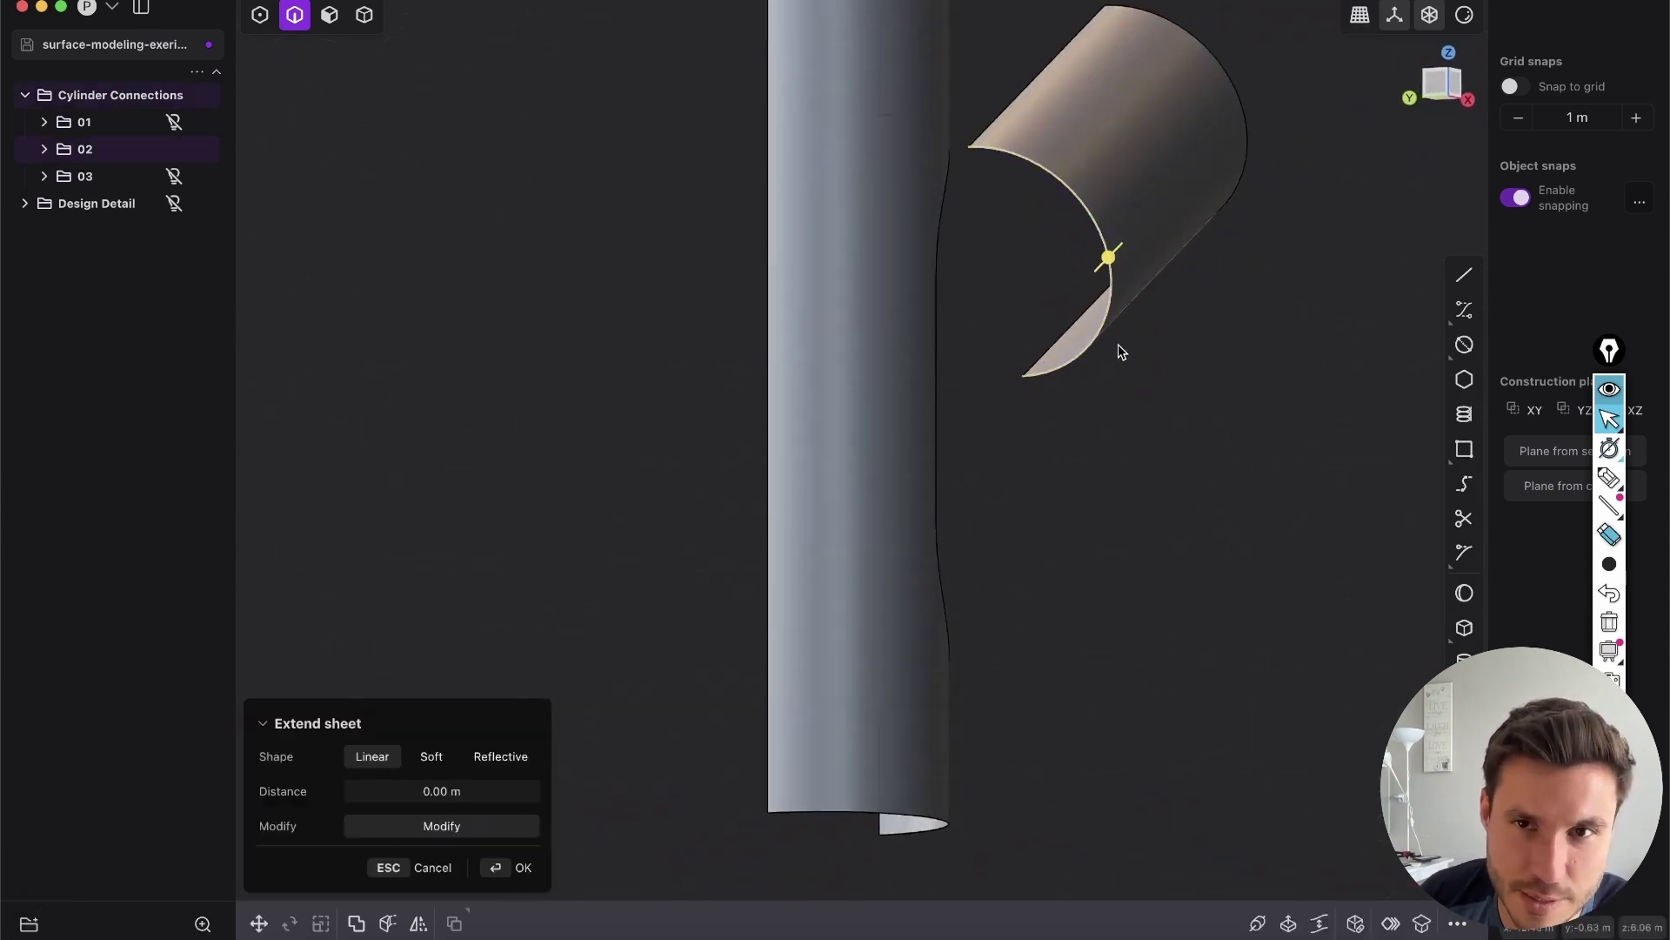
middle_drag(1122, 352, 854, 249)
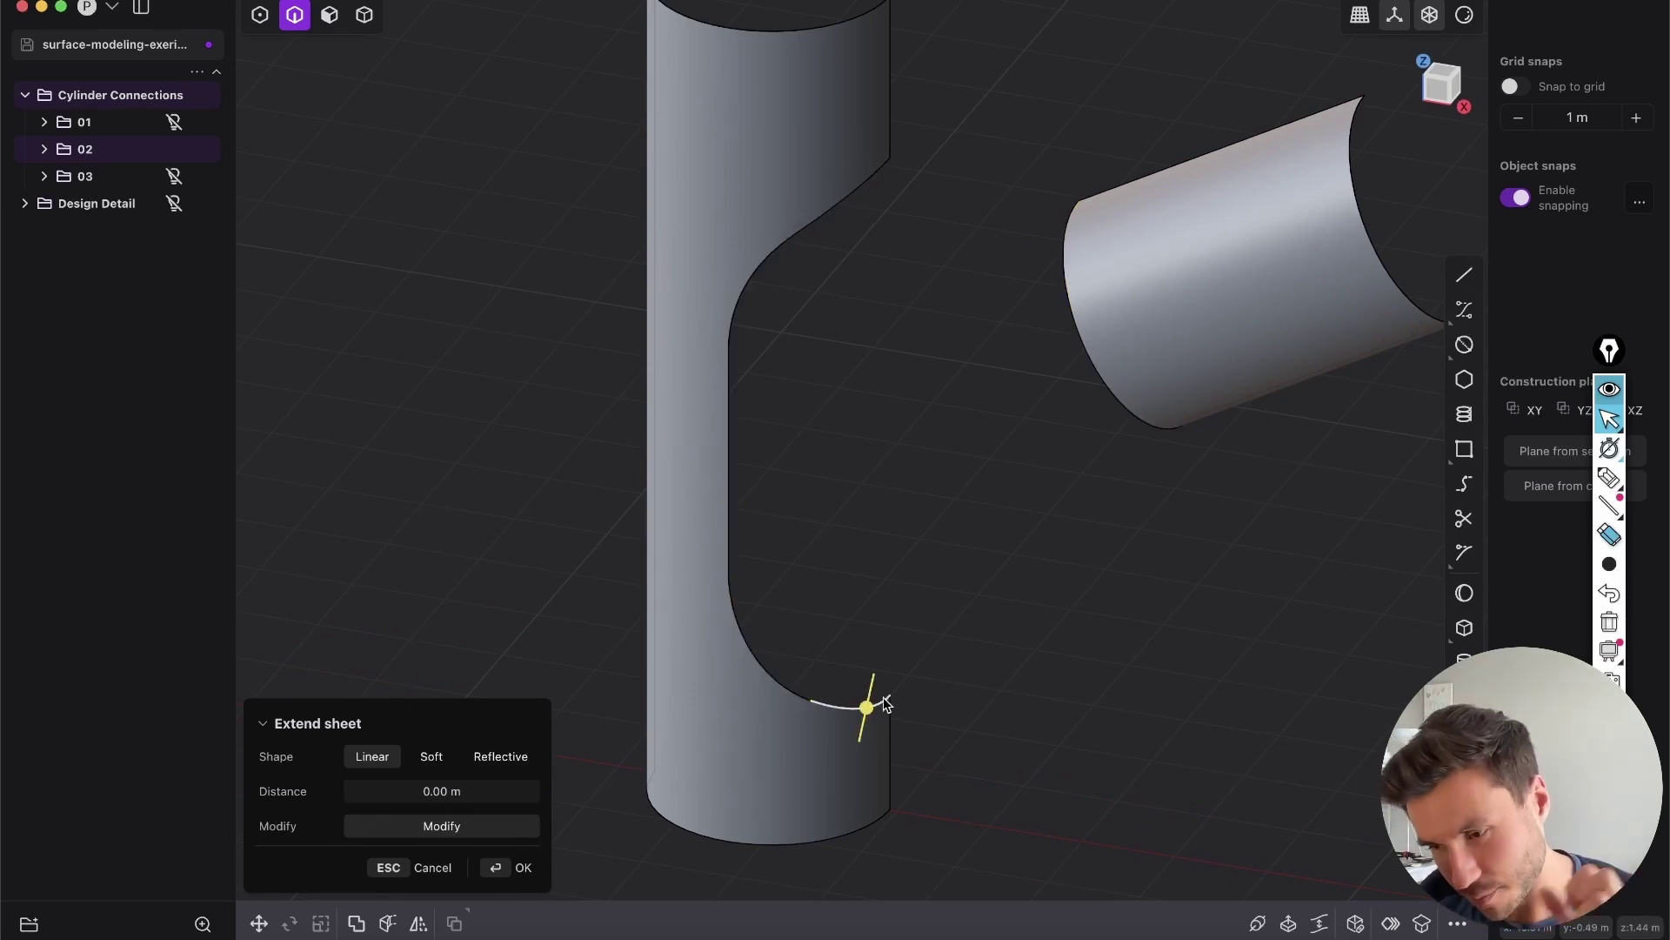
key(Escape)
middle_drag(899, 295, 1070, 317)
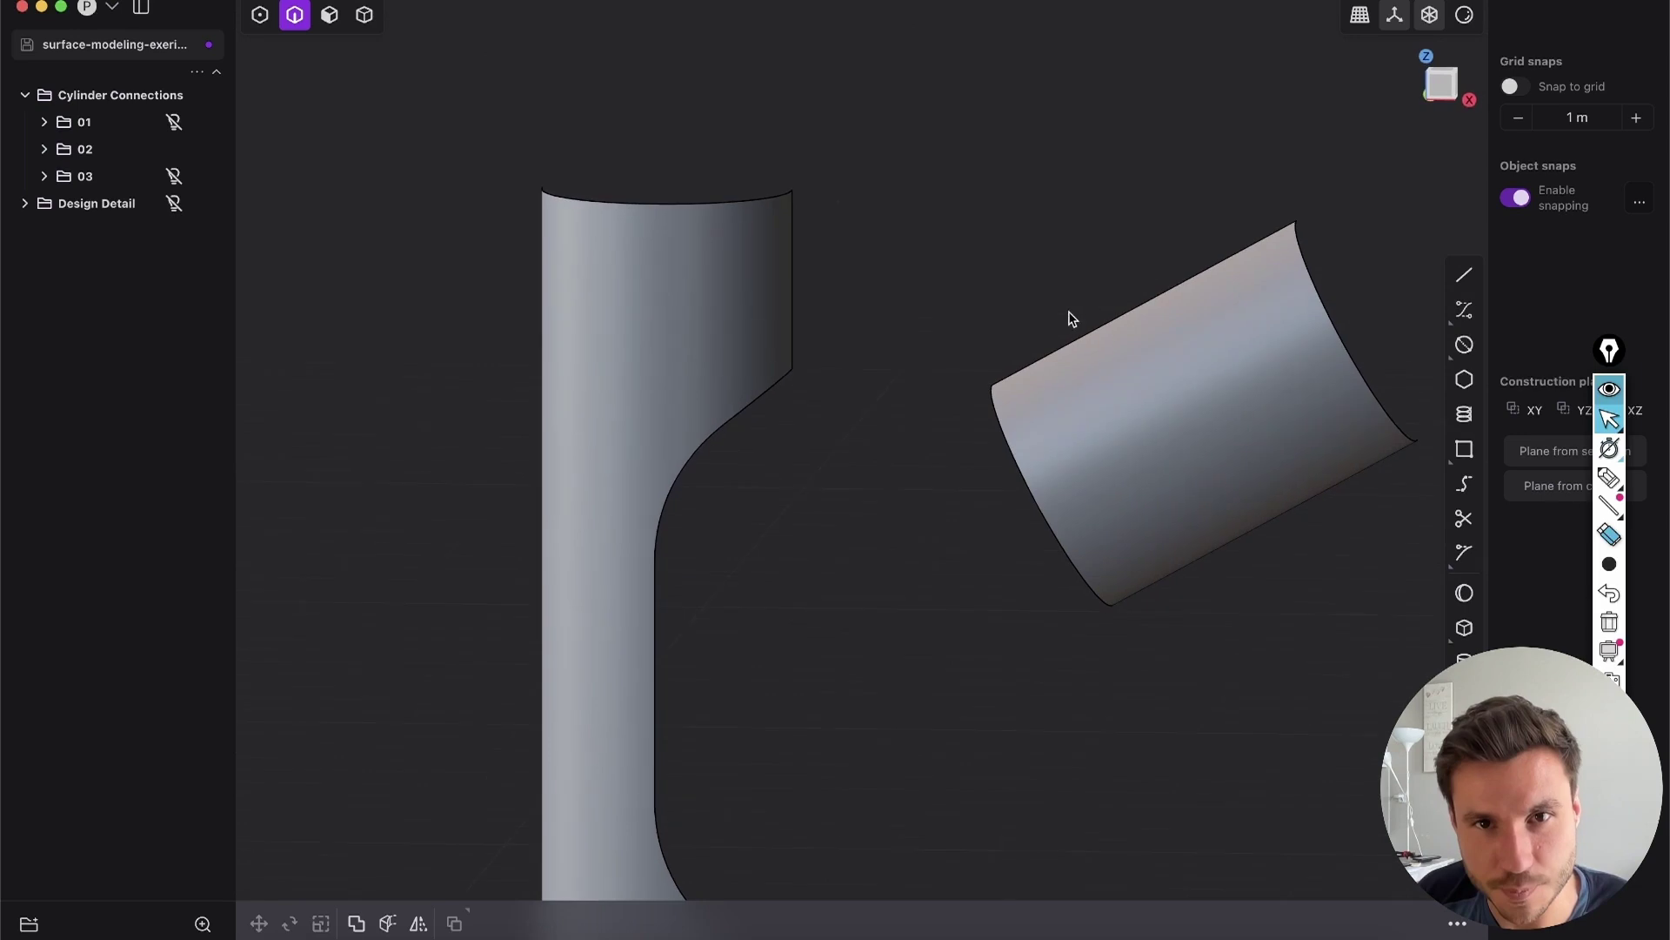
click(791, 287)
click(1437, 84)
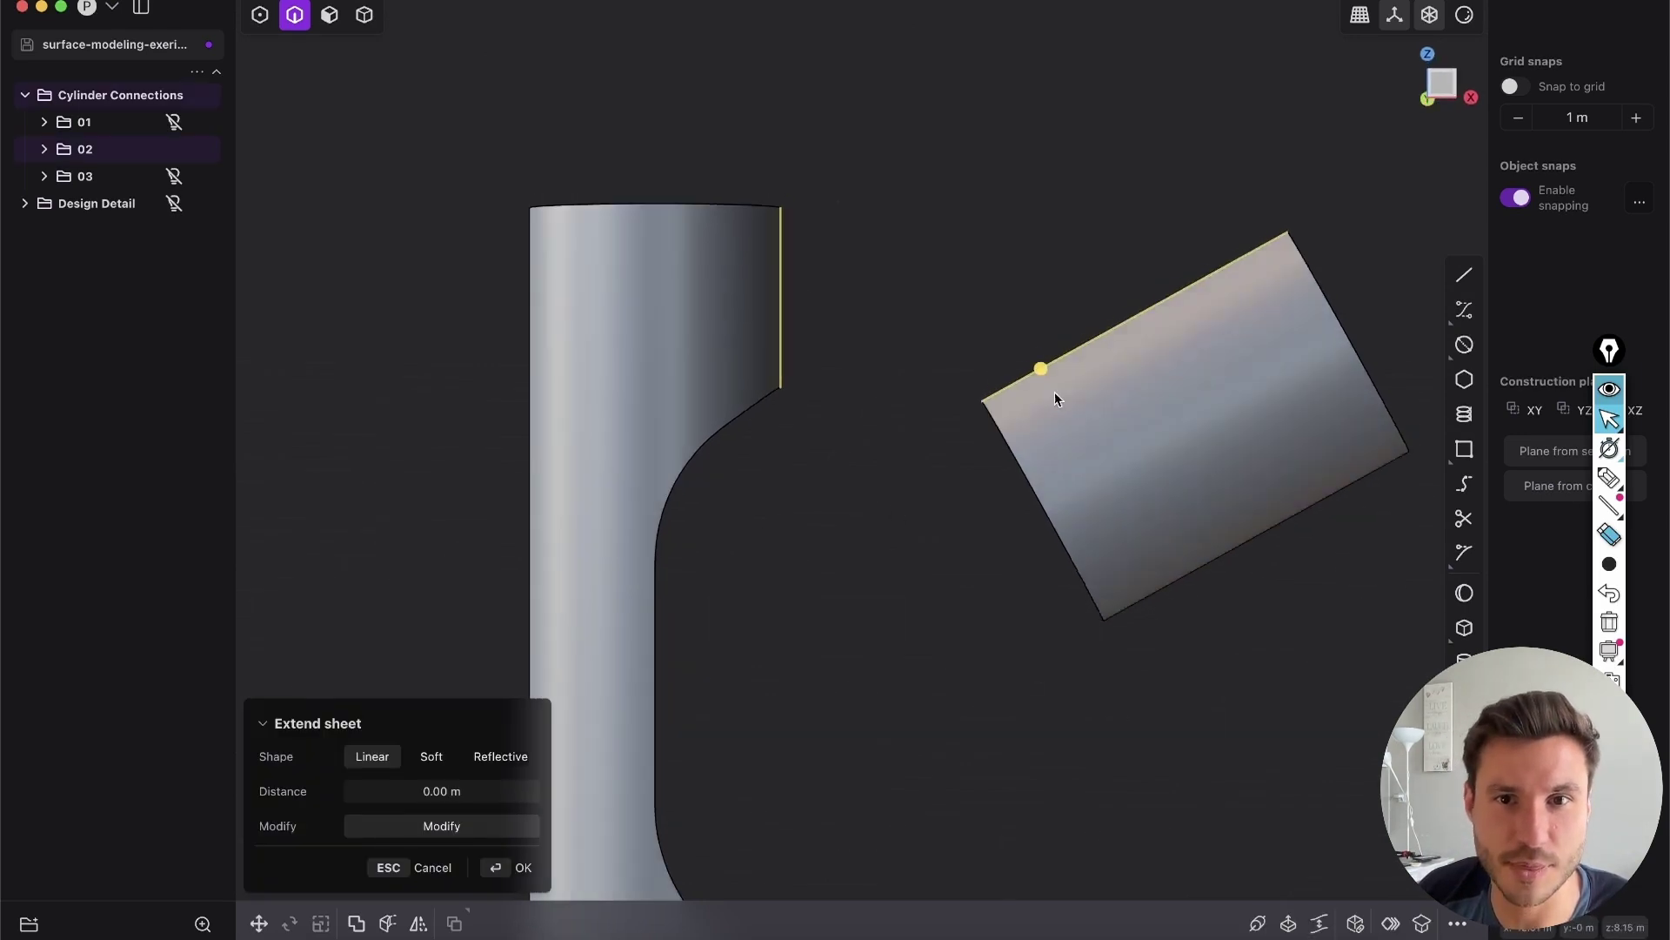
key(Escape)
click(780, 357)
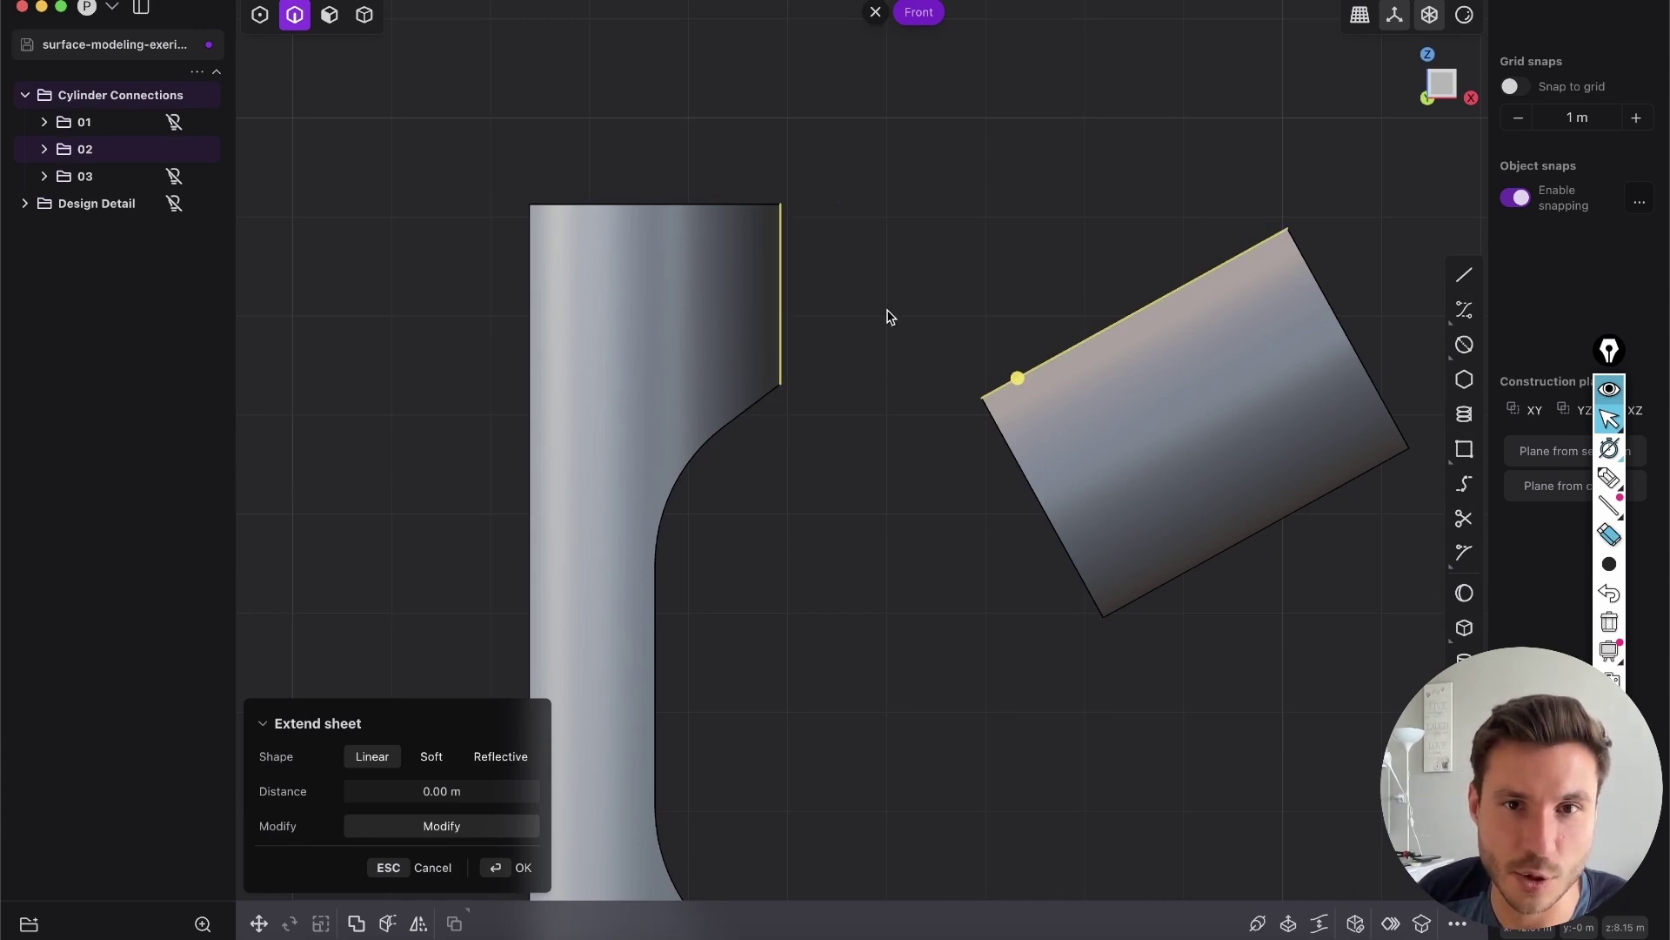
key(Escape)
Try Bridge Edge between the tall half-cylinder's straight edge above the cutout and the angled half-cylinder's upper straight edge.
middle_drag(749, 336, 796, 396)
key(2)
click(797, 281)
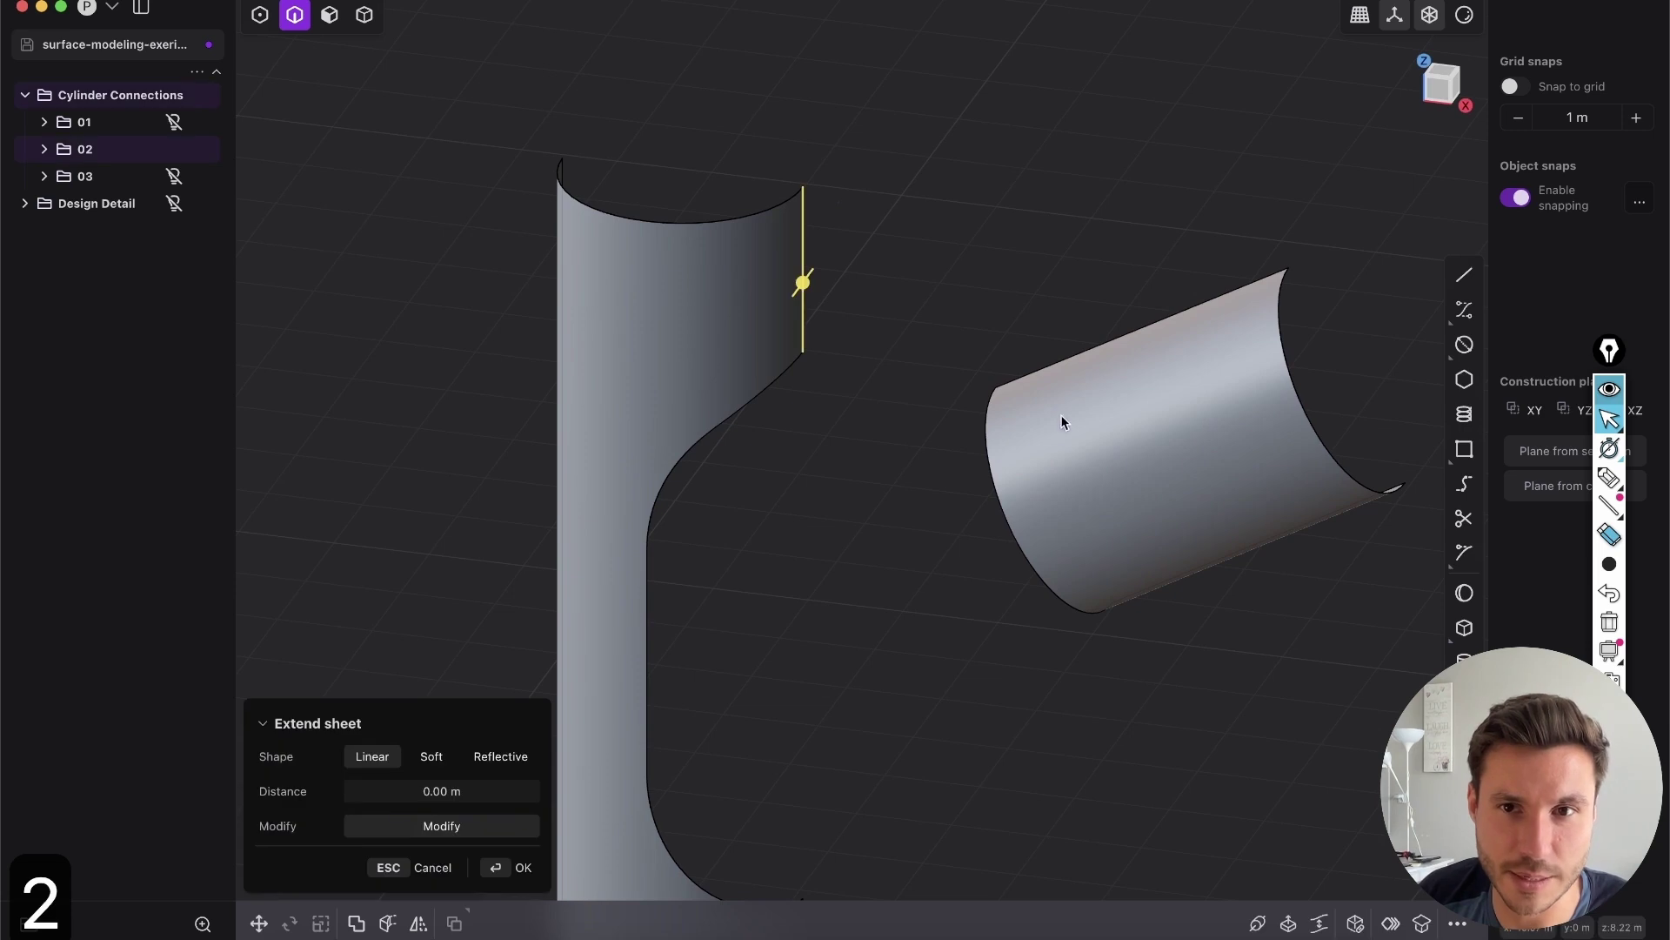
click(1082, 350)
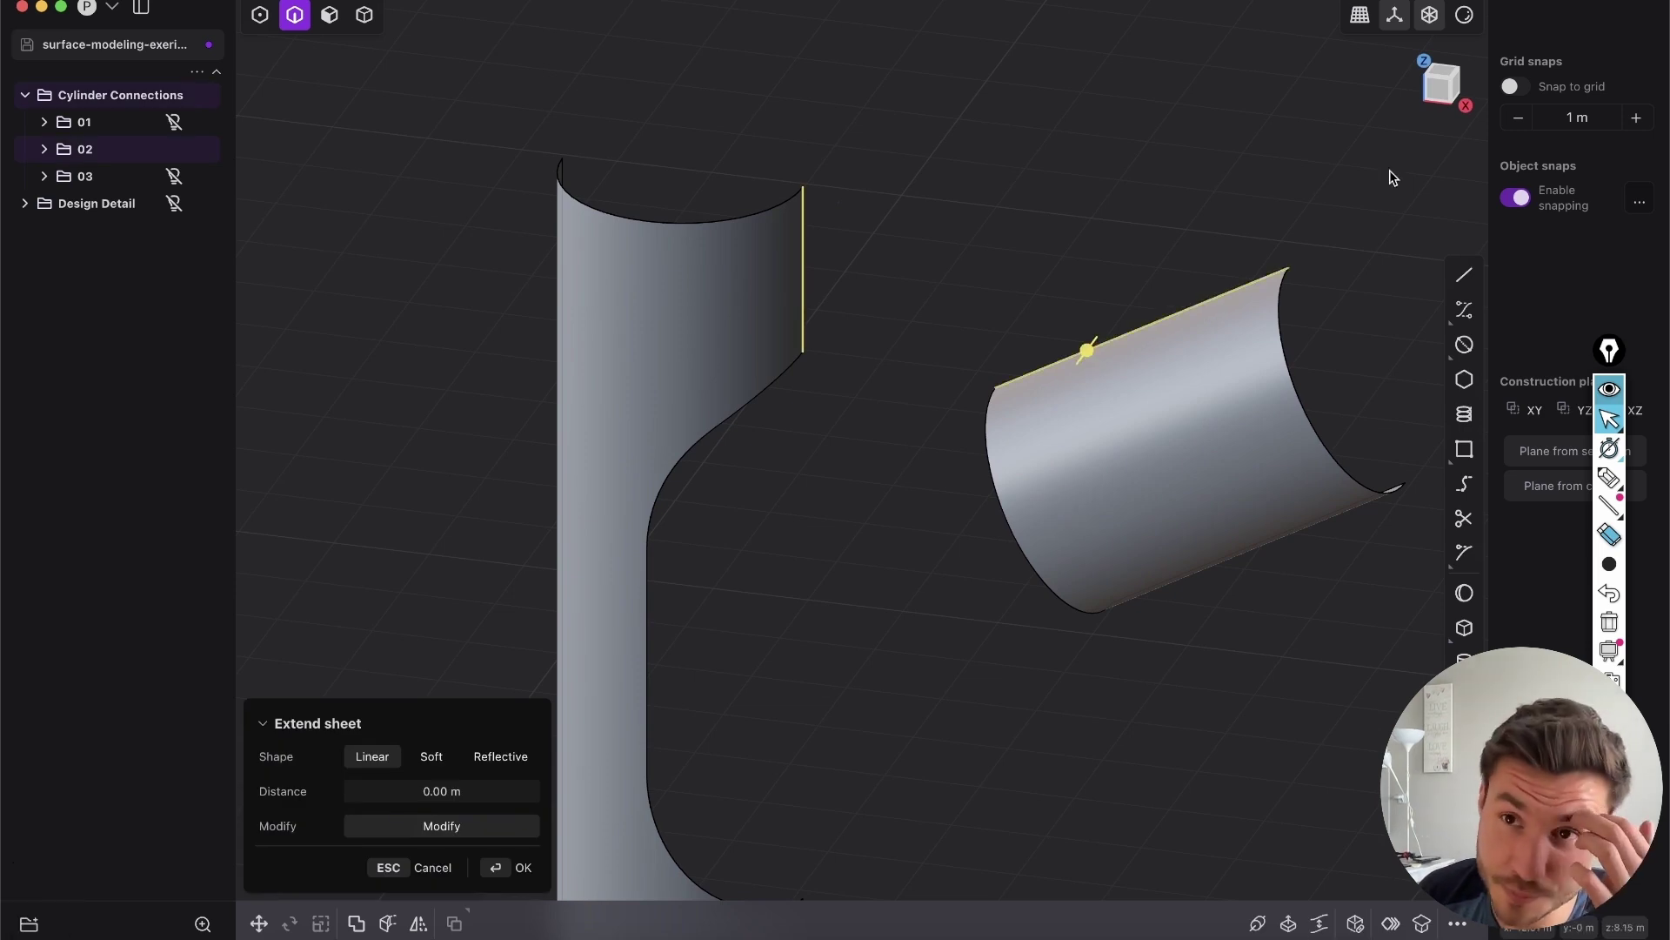
click(1438, 101)
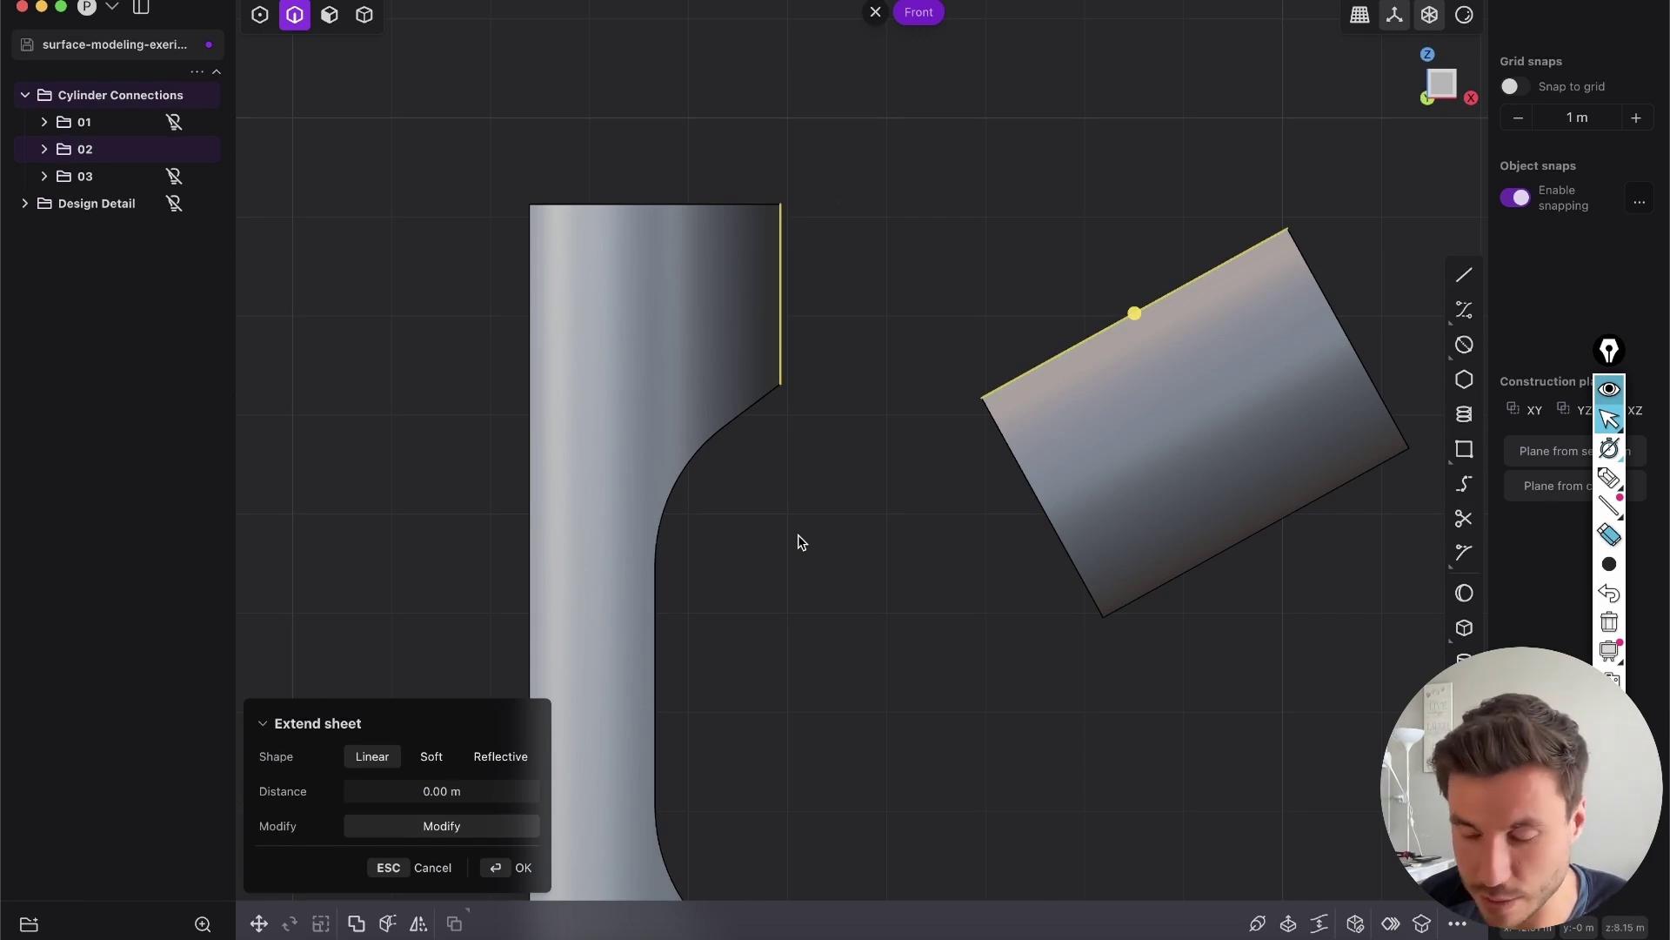
text(f)
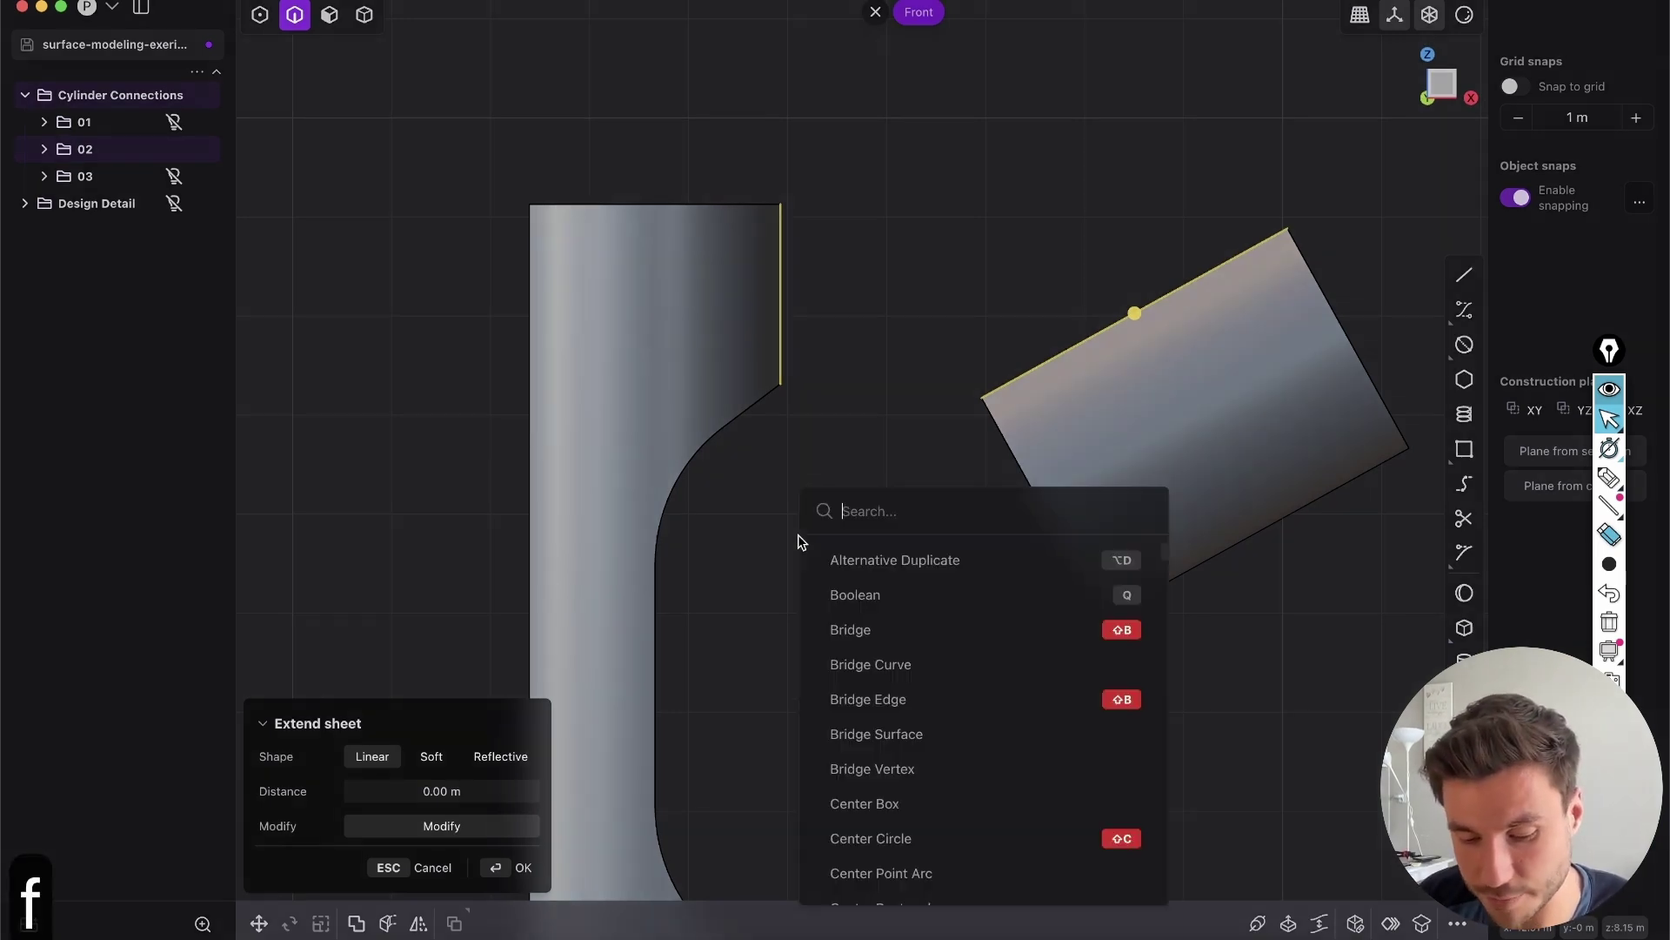
text(bridge)
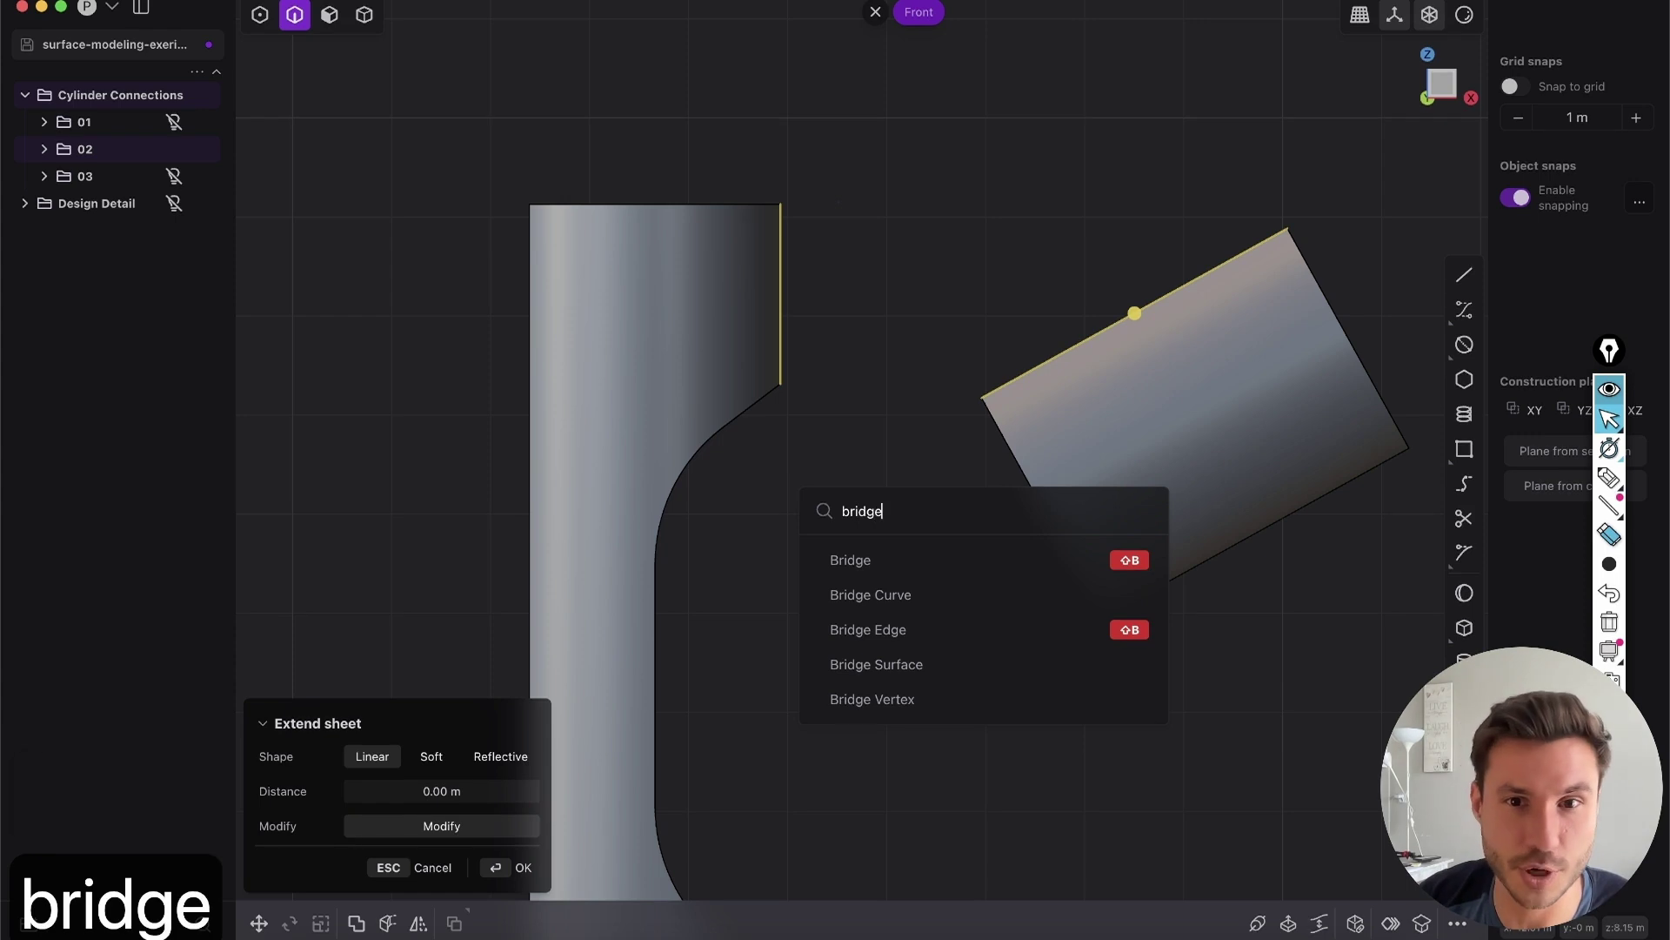
click(902, 644)
In the front view, draw a free arched three-point control curve in the space between the two cylinders.
middle_drag(831, 291, 702, 374)
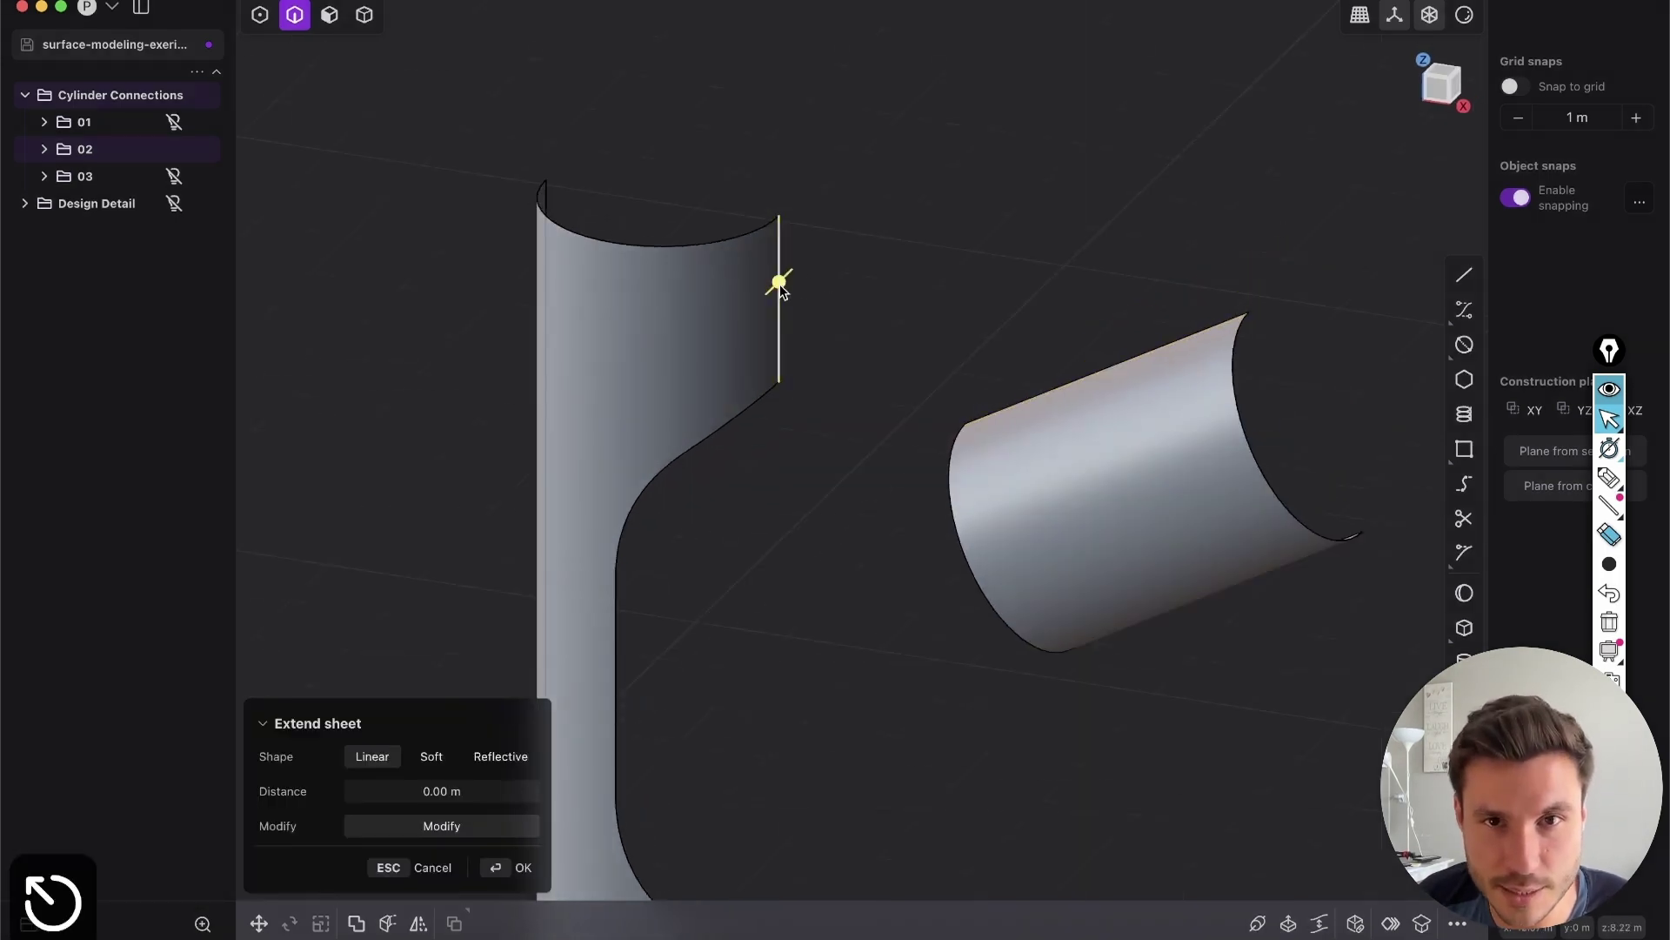
click(1439, 91)
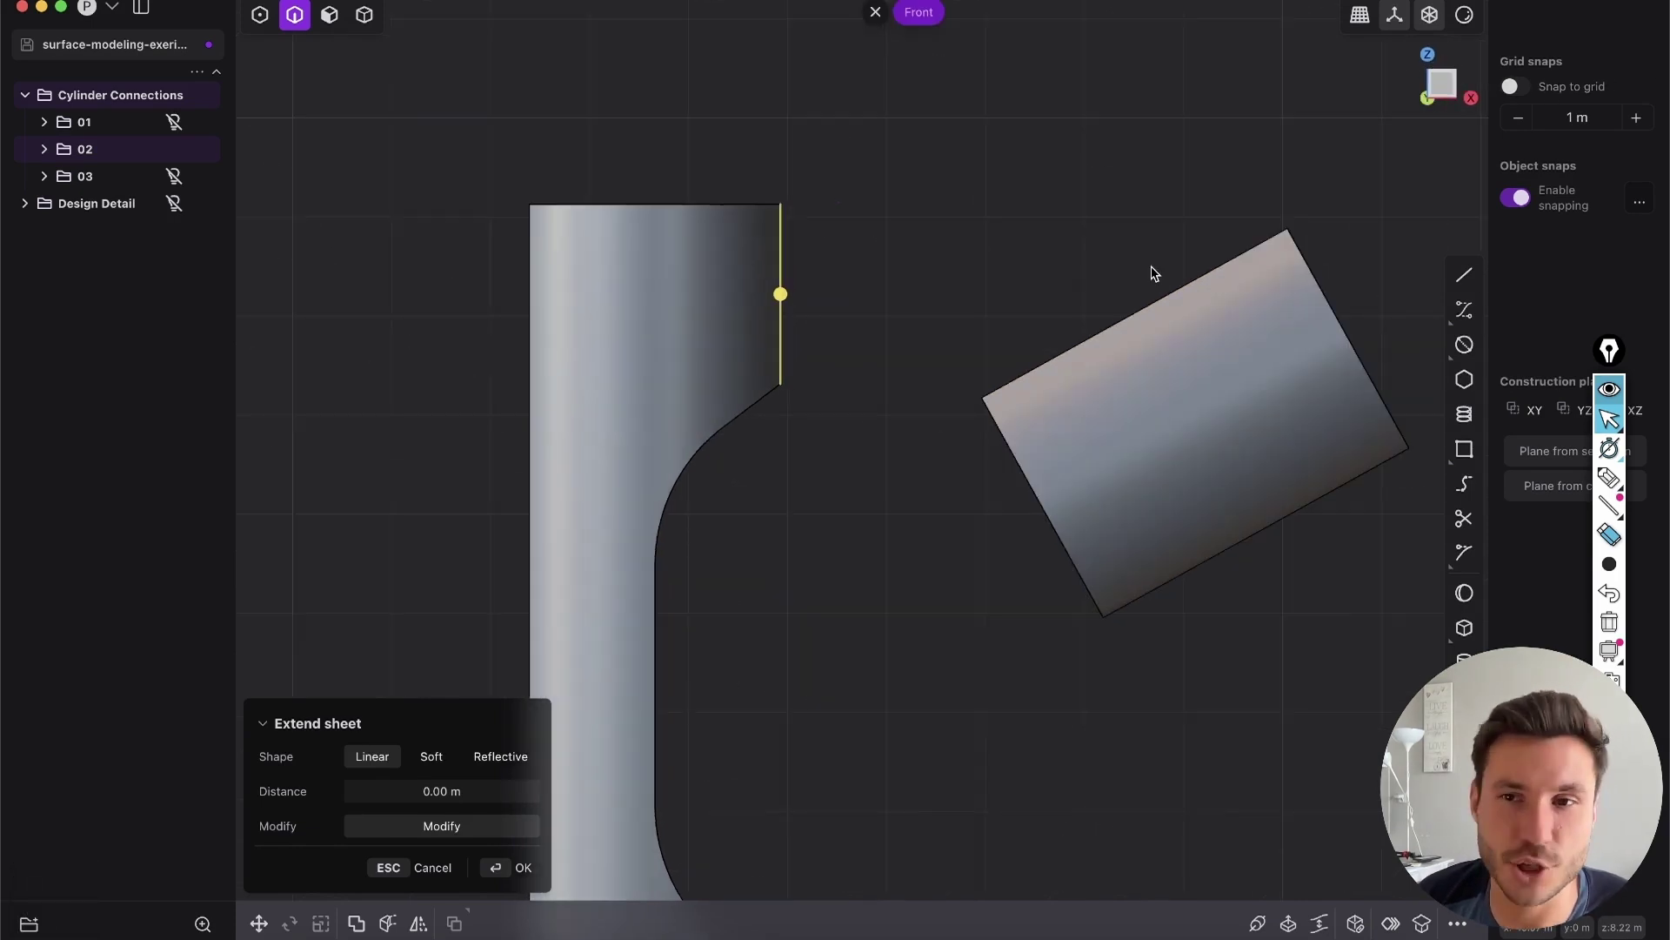
click(1462, 308)
click(887, 342)
click(949, 204)
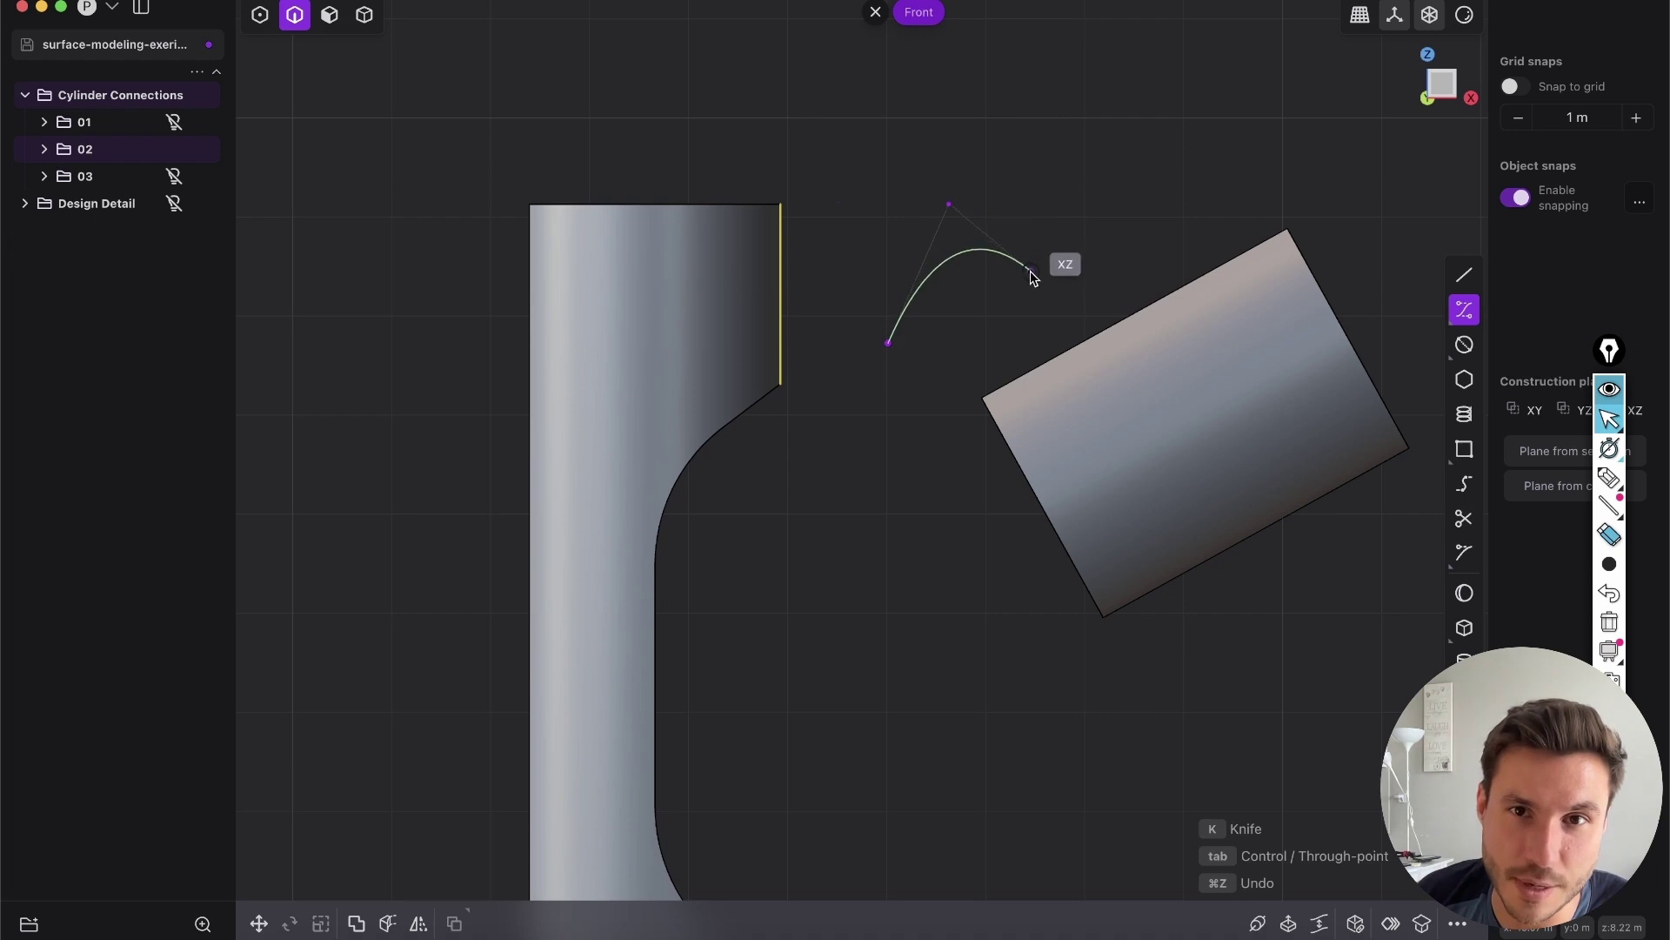
click(1053, 203)
right_click(1119, 186)
Reshape the free curve by moving its end and middle control points into a flatter arch.
middle_drag(1098, 426, 1071, 429)
right_drag(1073, 428, 1011, 212)
key(2)
key(1)
drag(1105, 180, 1180, 202)
drag(1008, 166, 979, 140)
middle_drag(1152, 313, 1148, 233)
drag(1178, 240, 1176, 143)
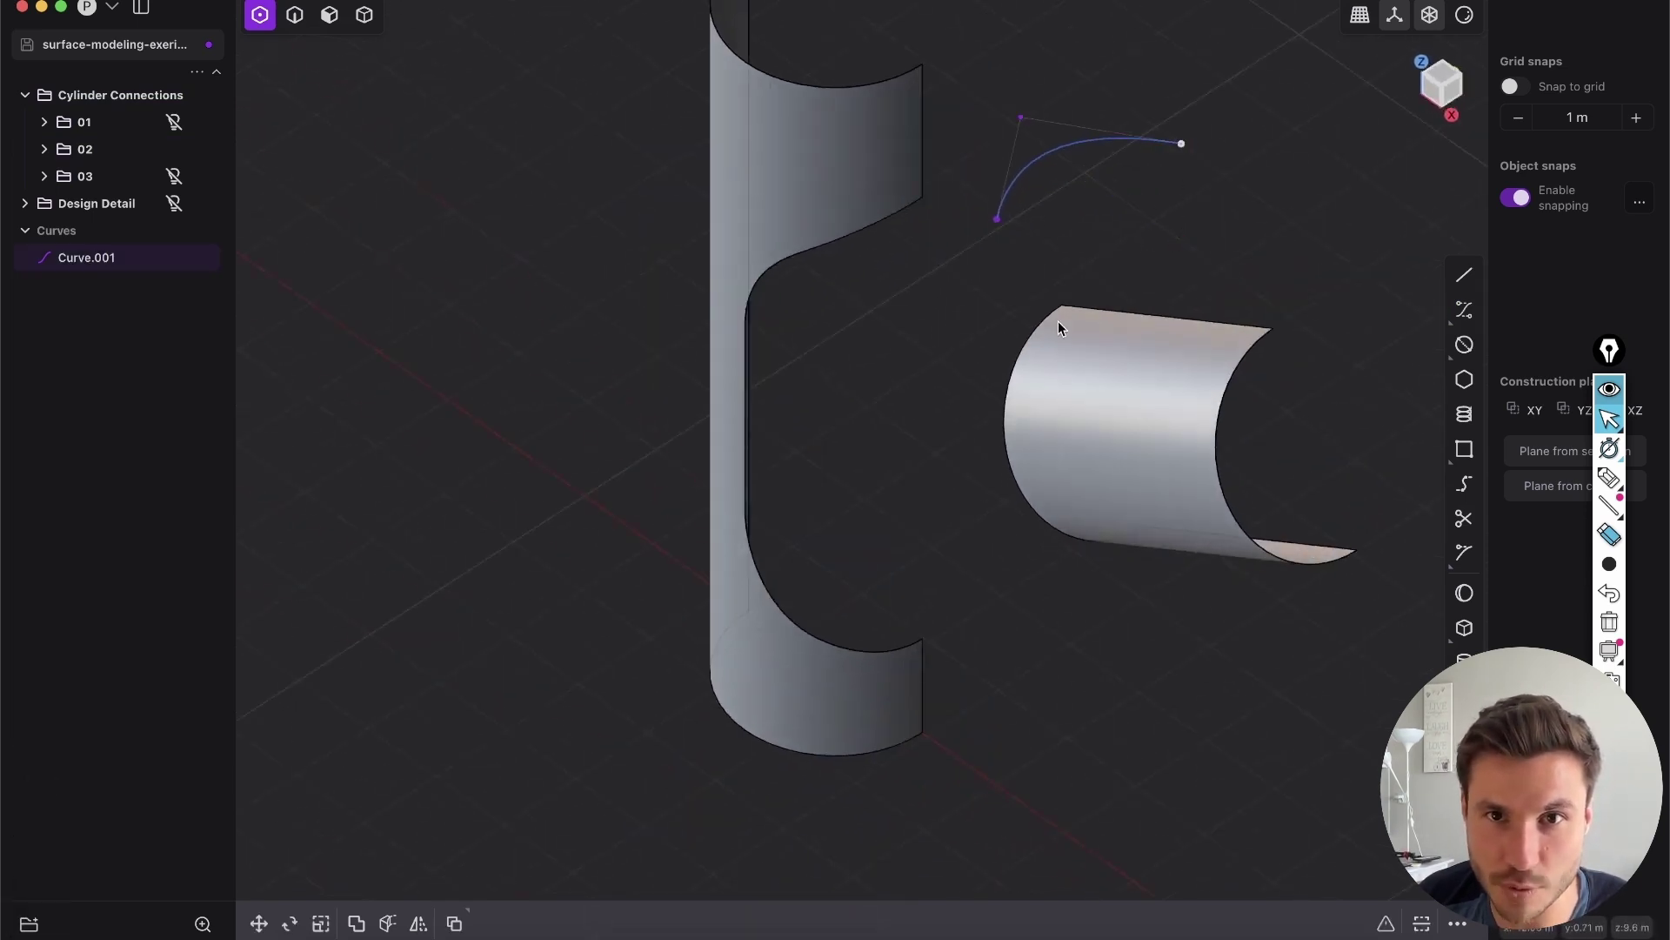
Examine the slanted upper edge of the tall half-cylinder's cutout and its adjoining face by selecting each in turn.
key(2)
click(877, 222)
middle_drag(827, 231, 854, 230)
scroll(852, 229, up, 3)
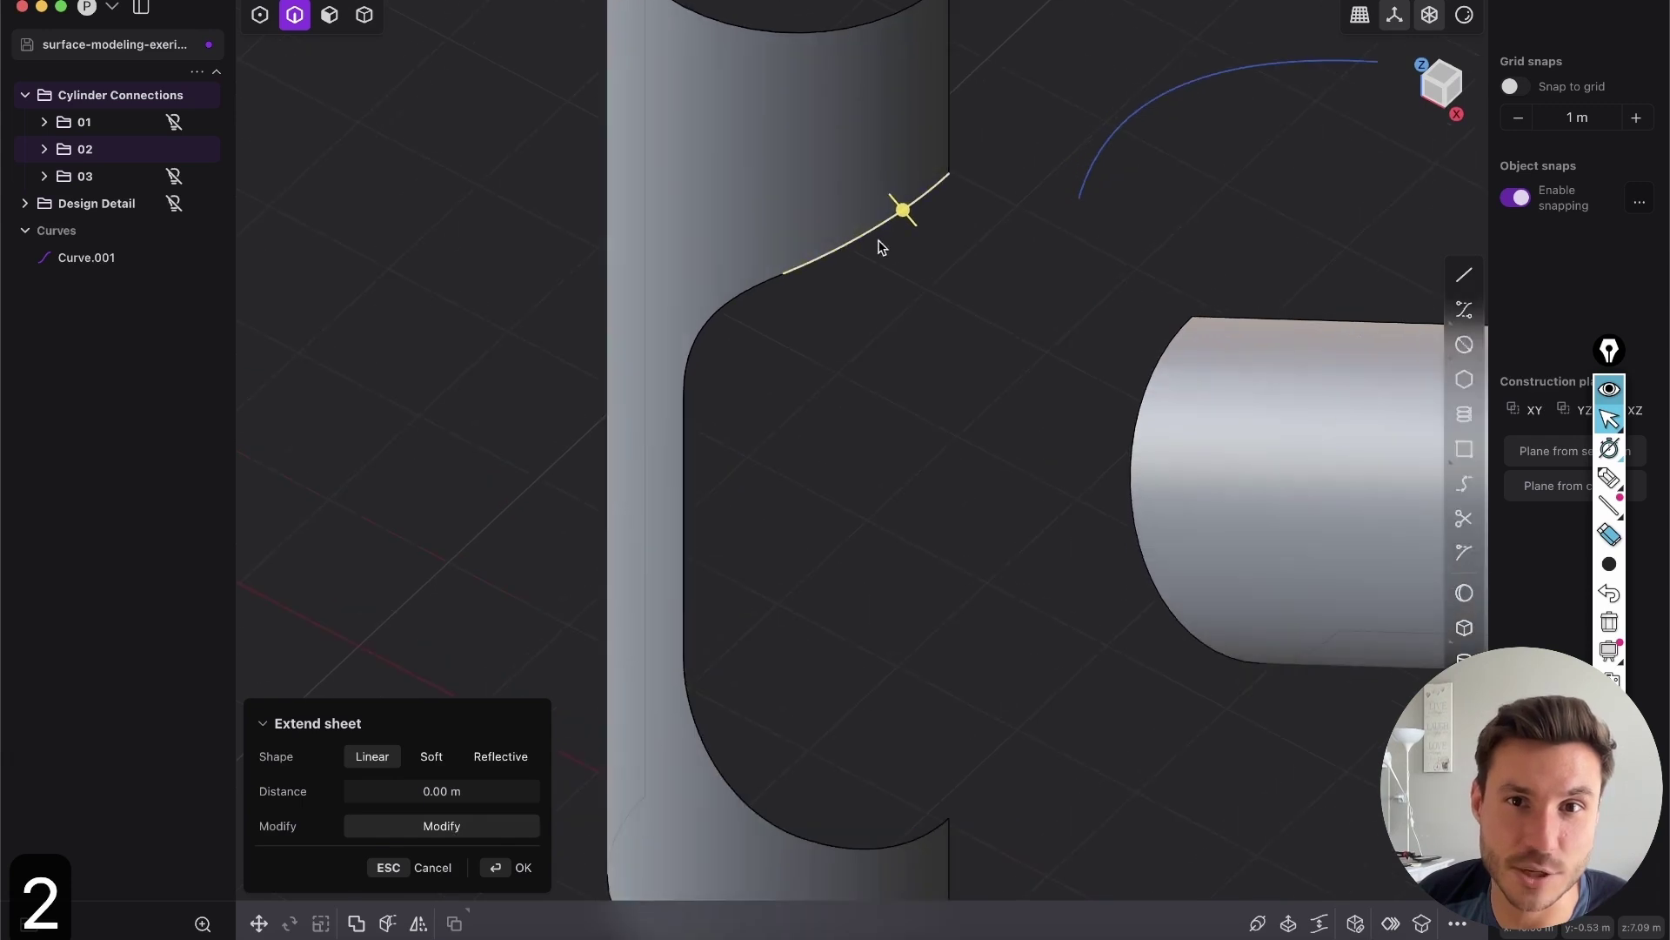
key(Escape)
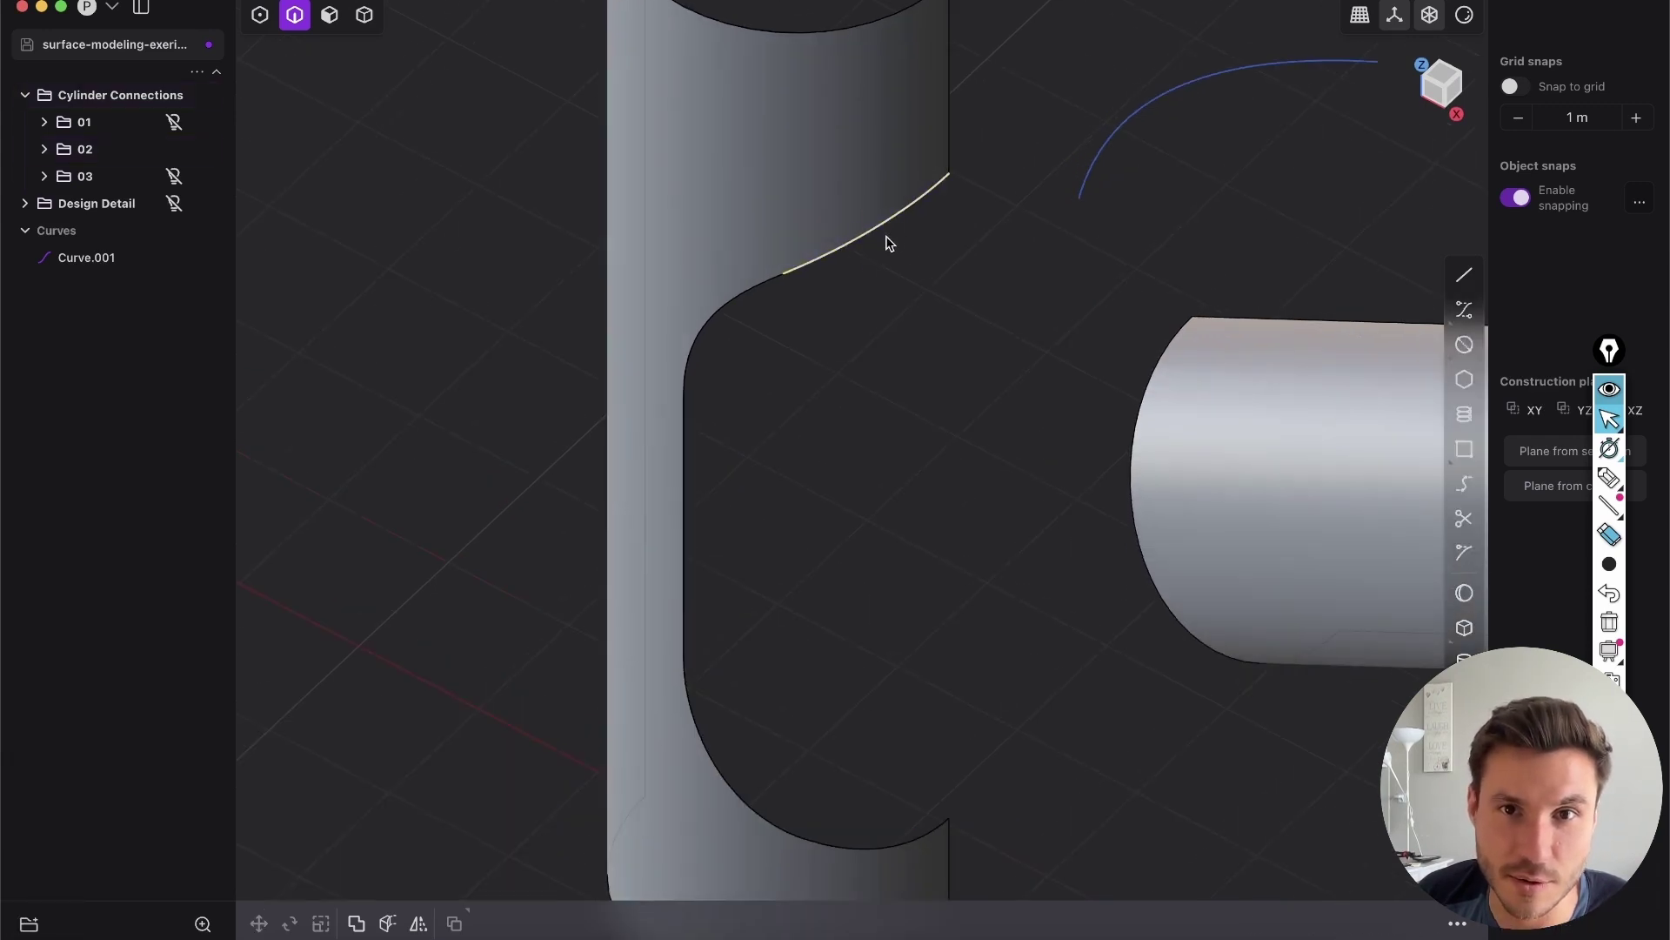
click(874, 231)
key(Escape)
key(3)
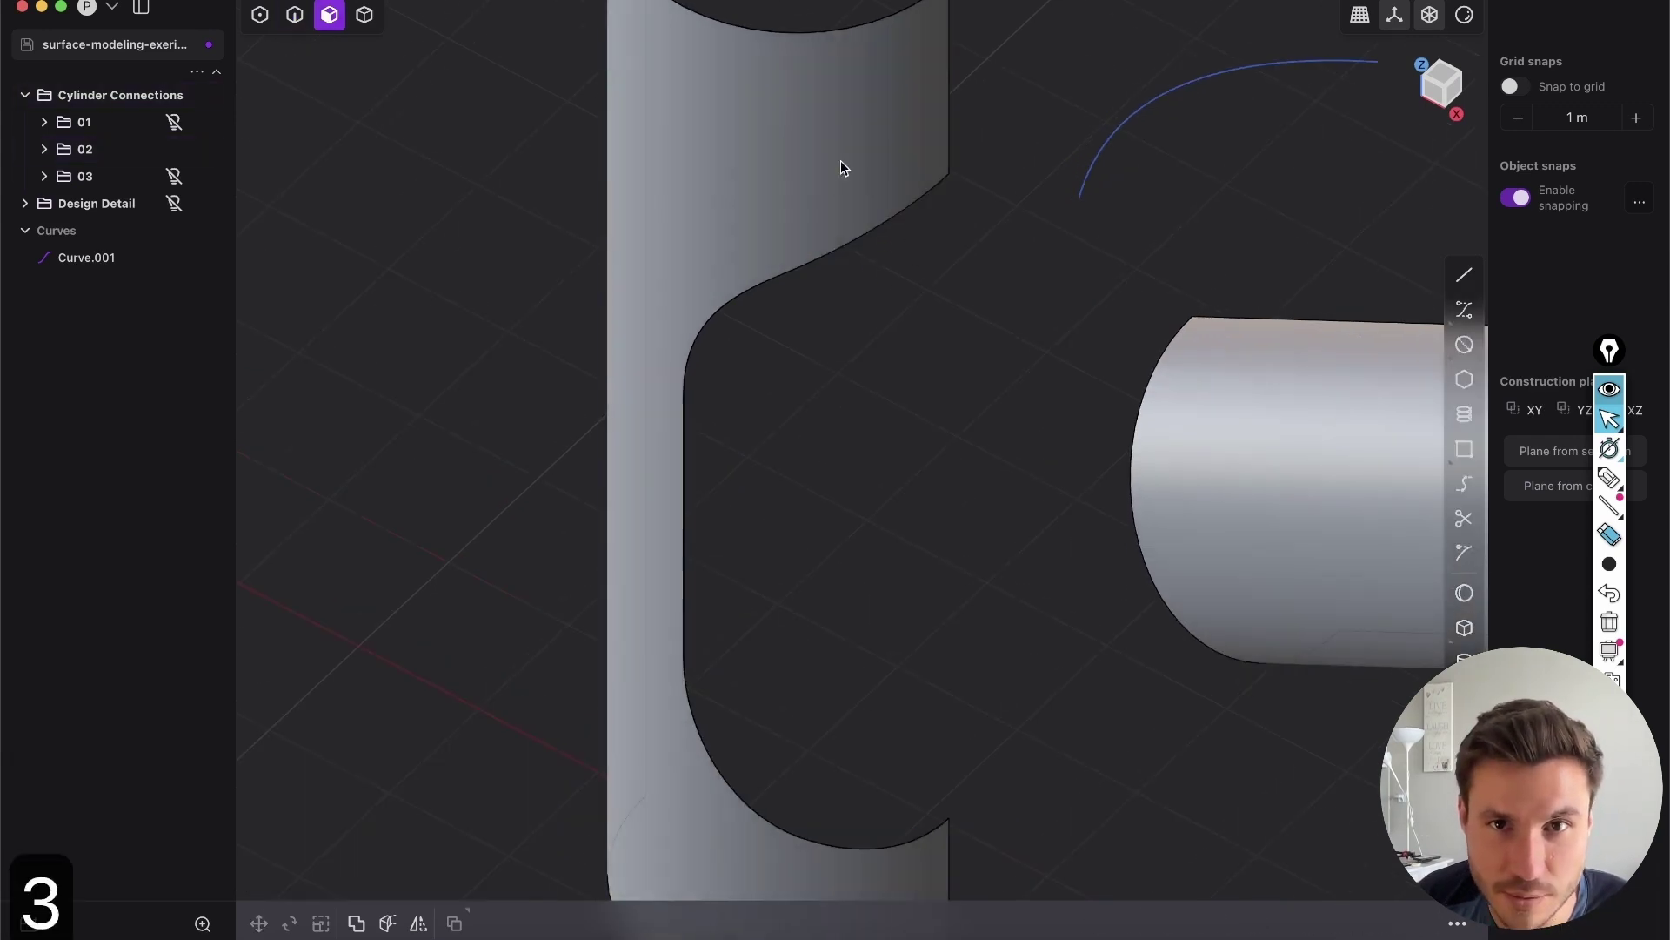
click(839, 159)
key(2)
click(870, 233)
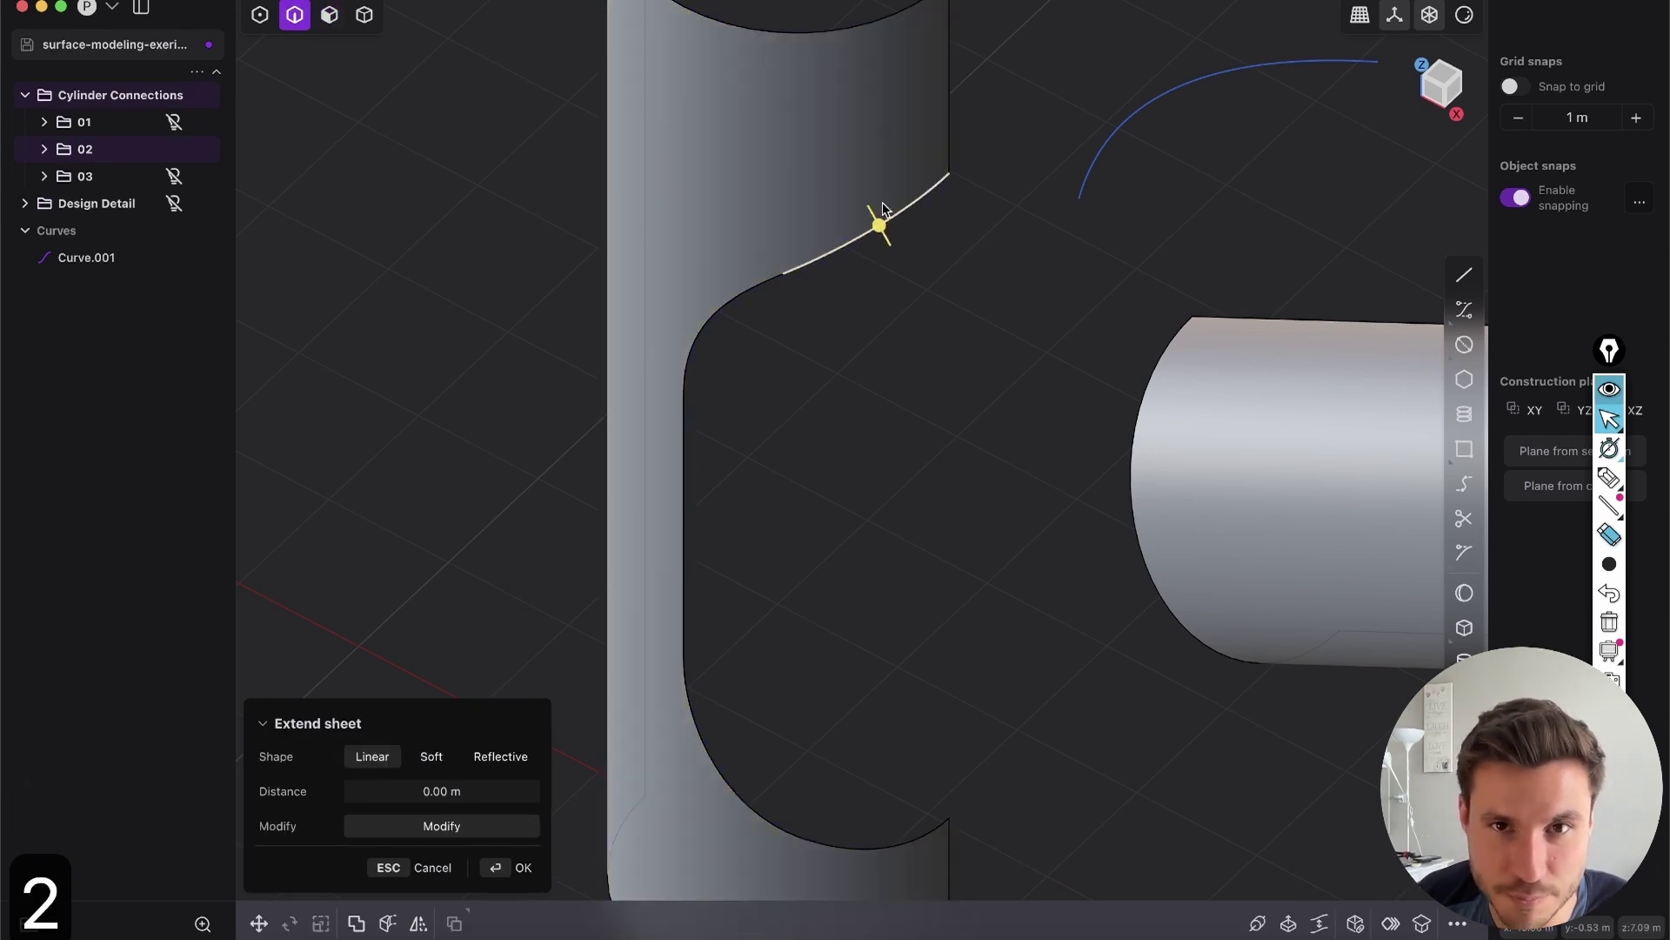
key(3)
click(889, 186)
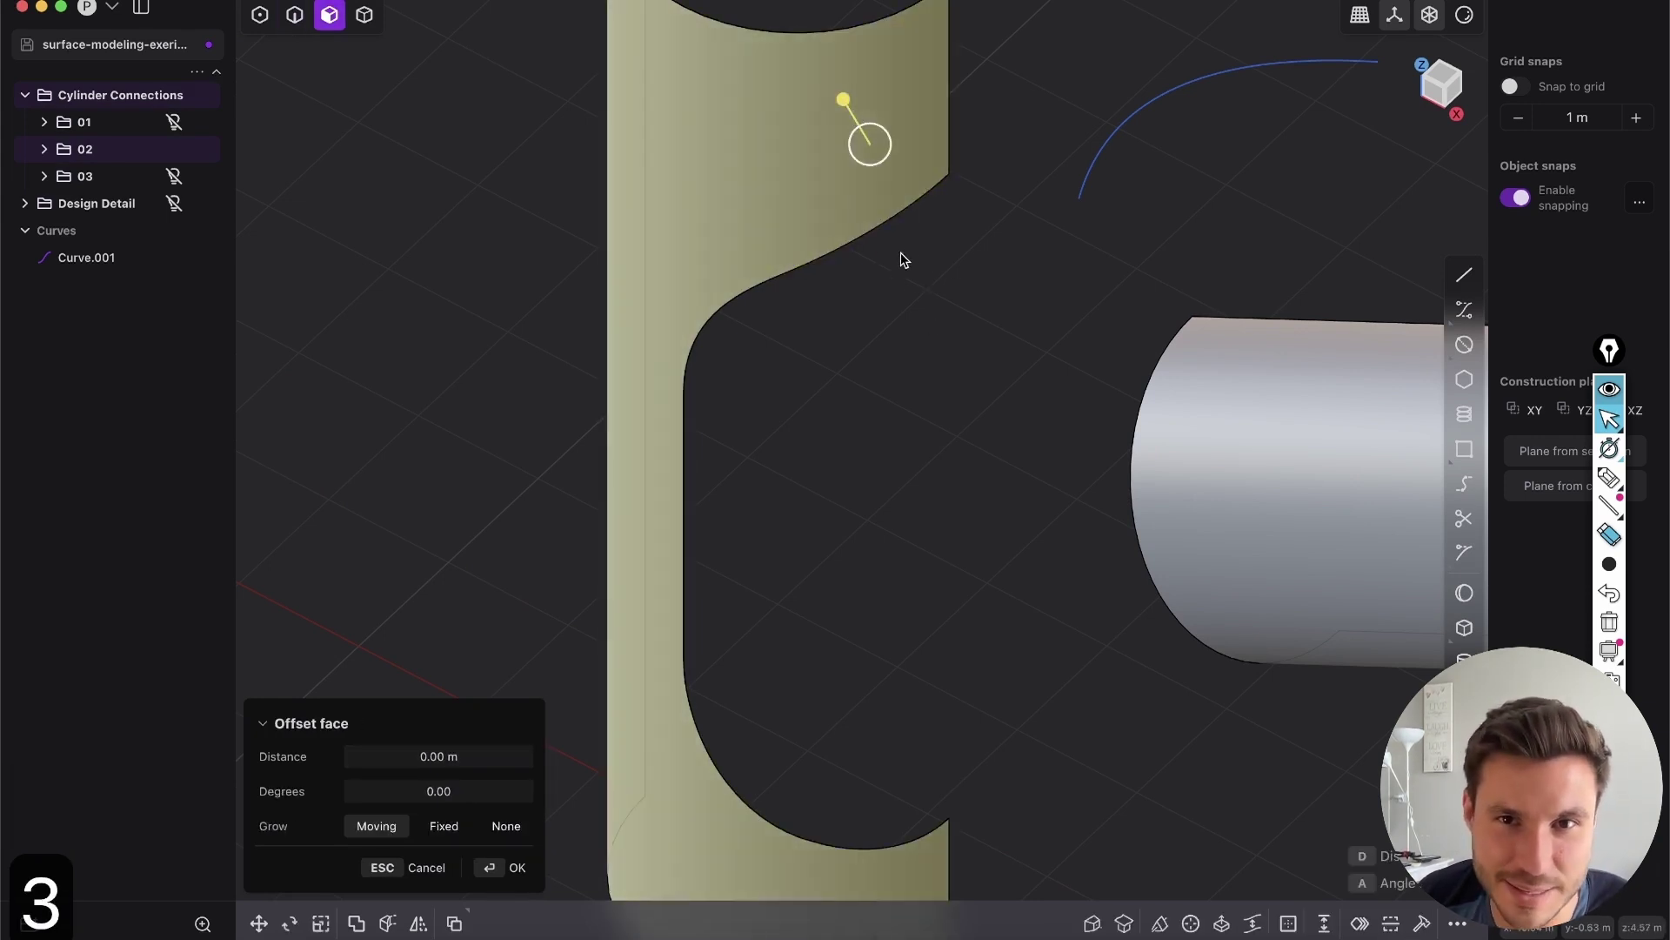
key(2)
click(858, 245)
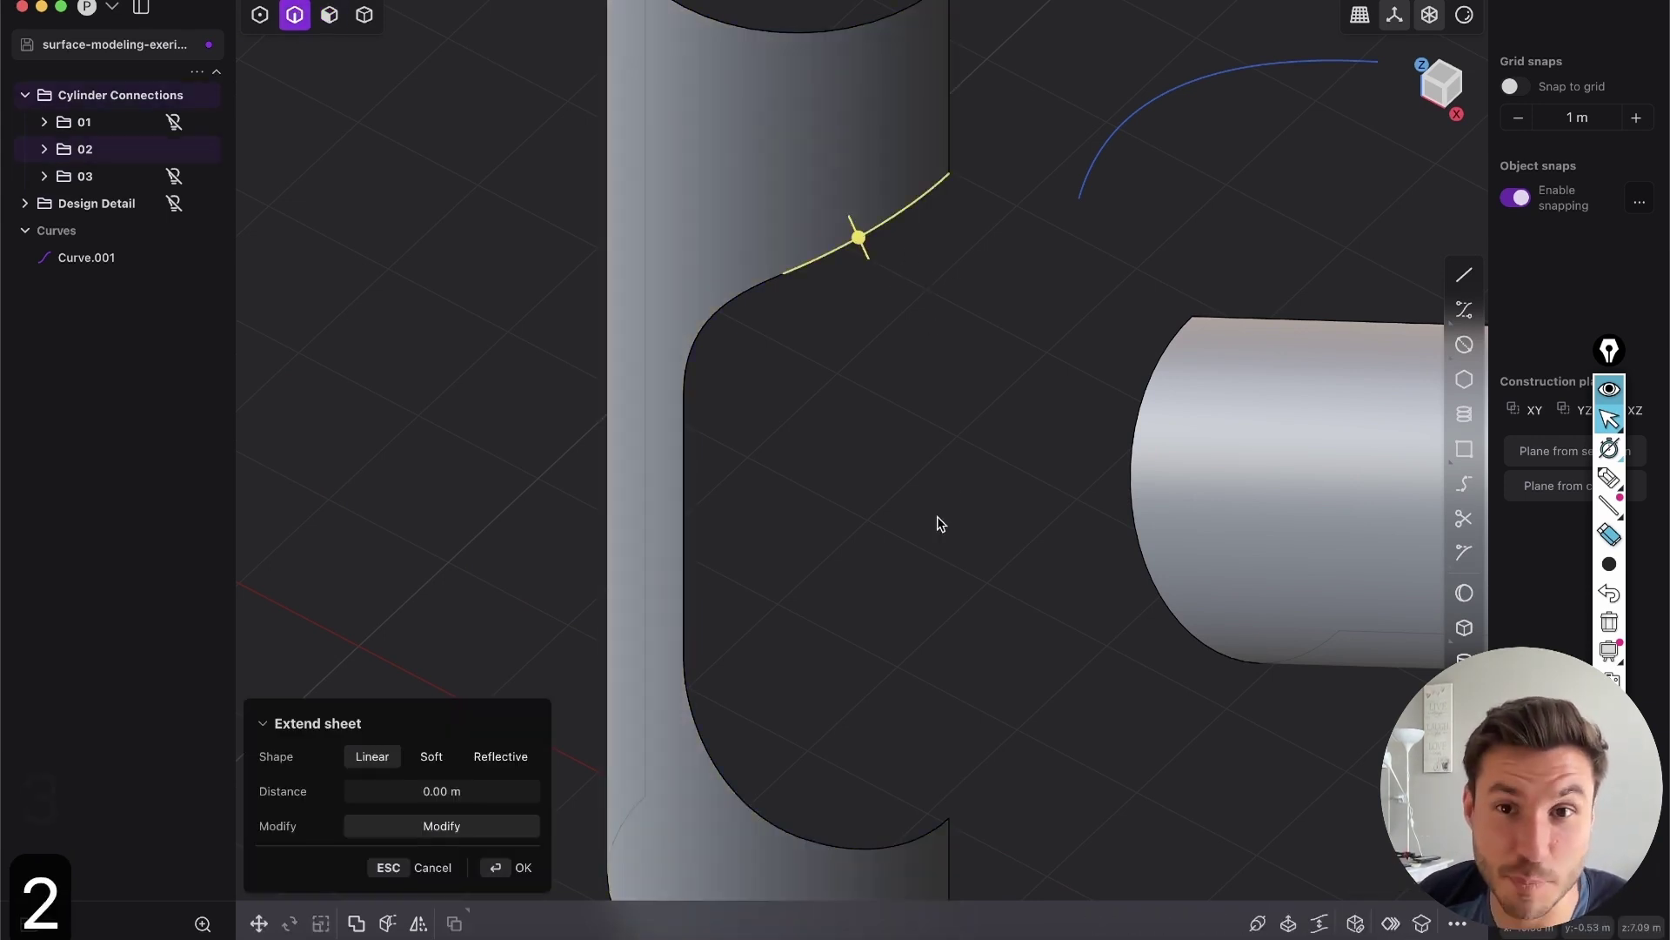
Delete the free arched curve in the space between the two cylinders.
click(1153, 202)
key(2)
click(1088, 178)
key(x)
key(2)
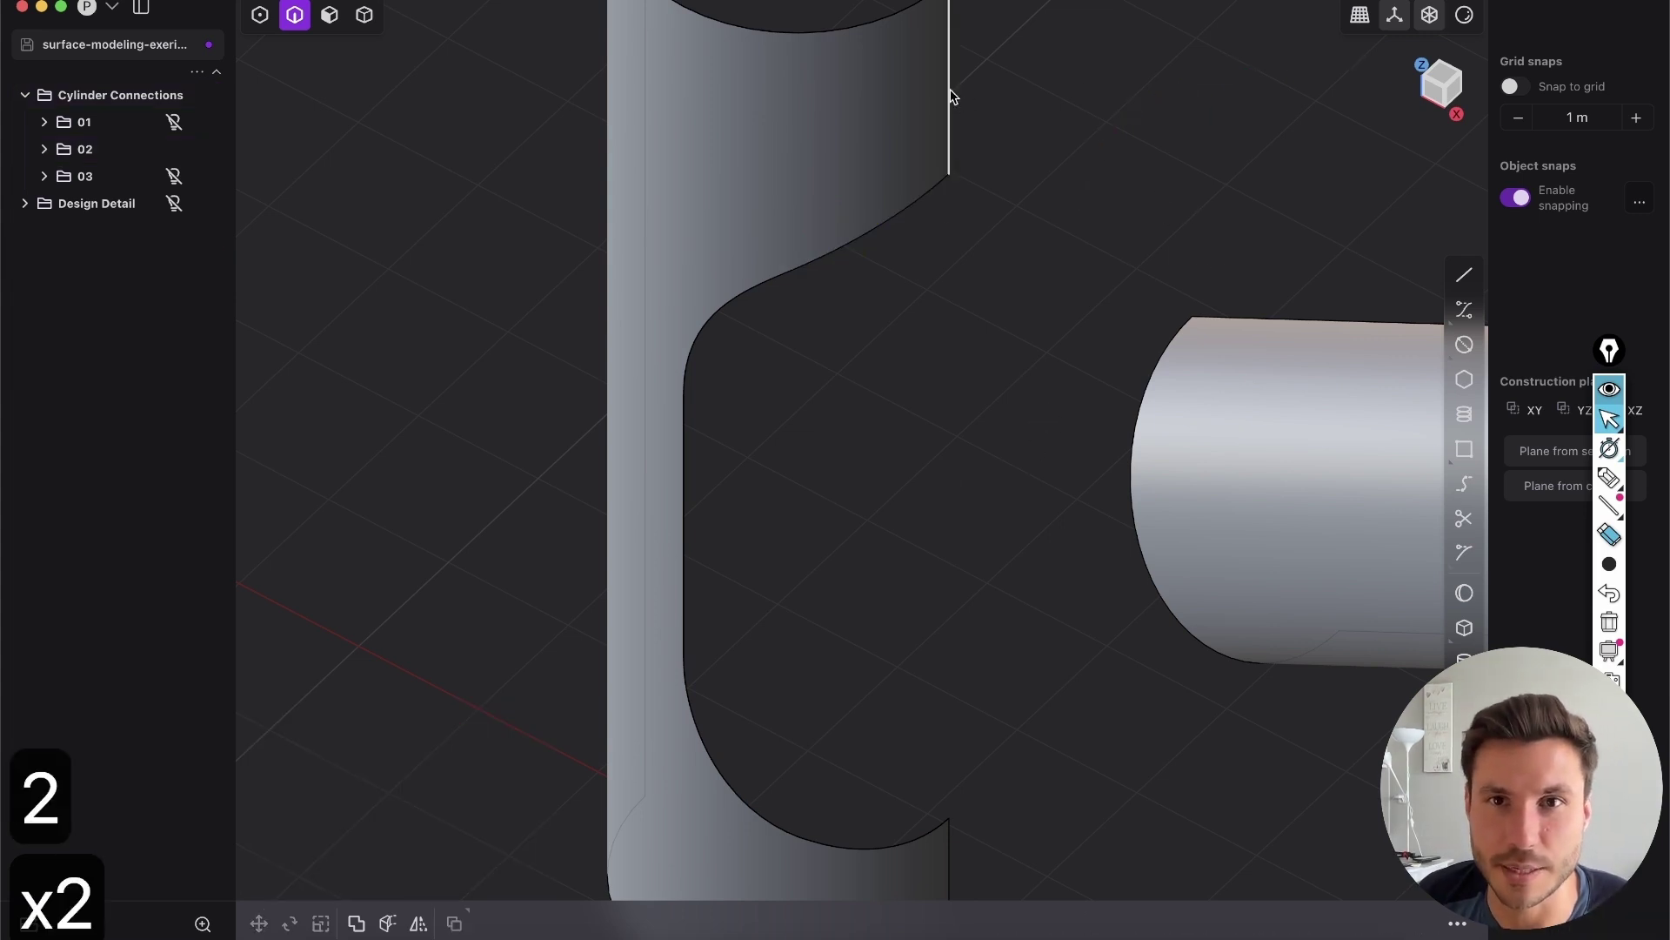
In the front view, start Bridge Edge between the tall half-cylinder's straight edge above the cutout and the angled half-cylinder's upper straight edge.
click(950, 89)
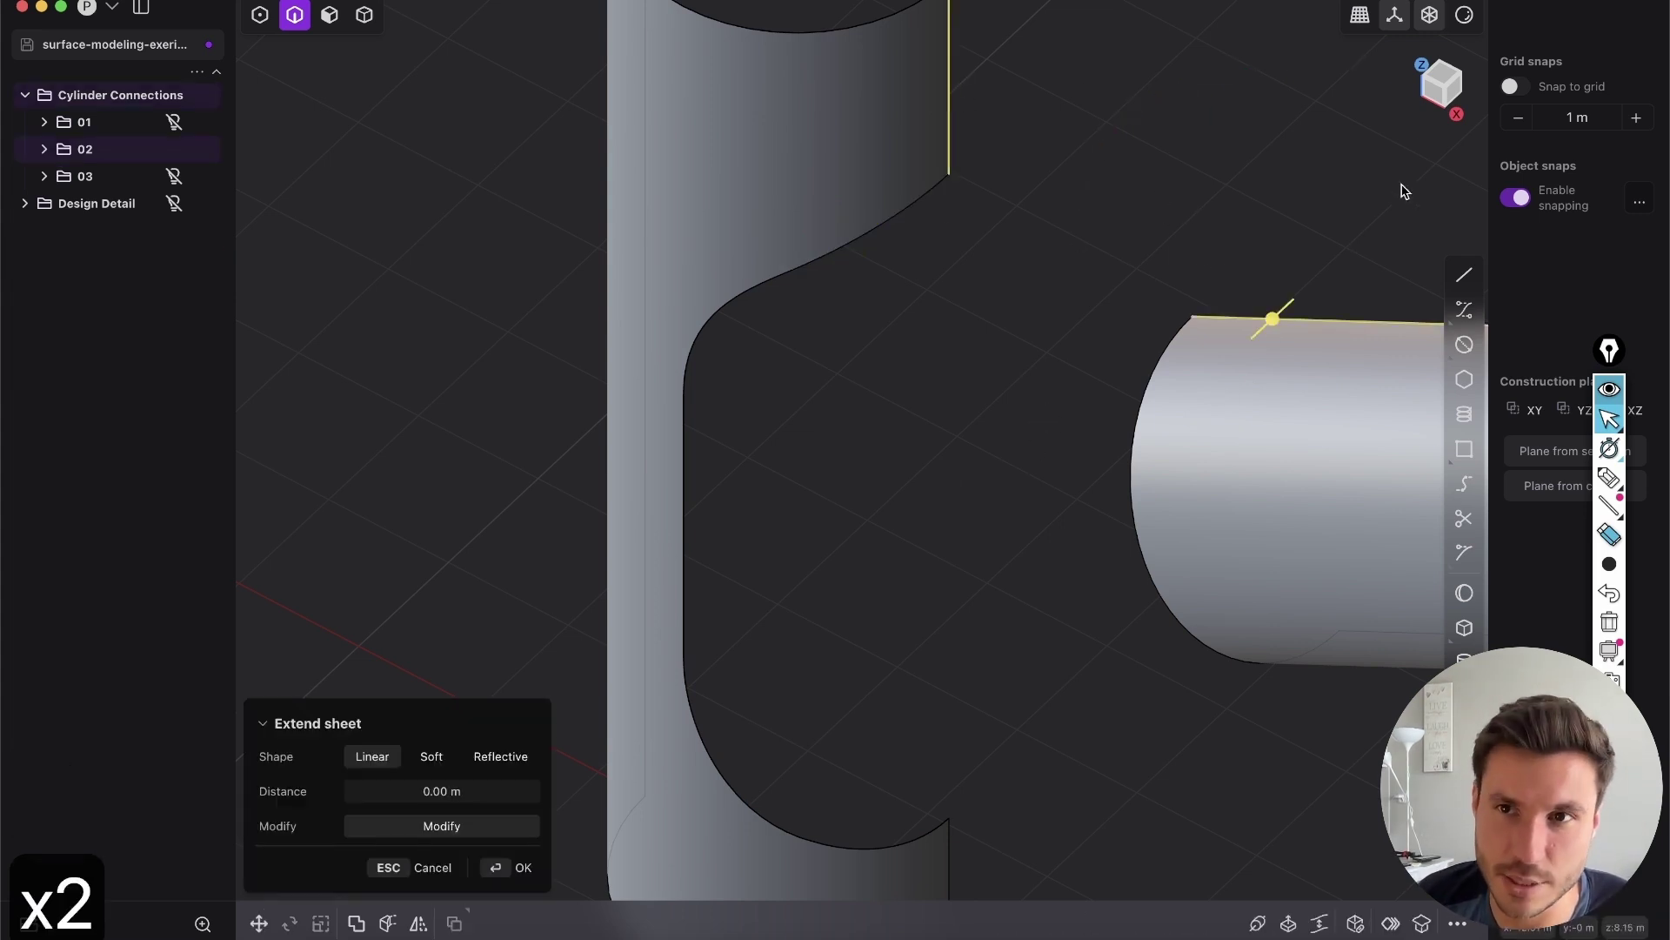
click(1432, 94)
shift+middle_drag(1027, 430, 913, 535)
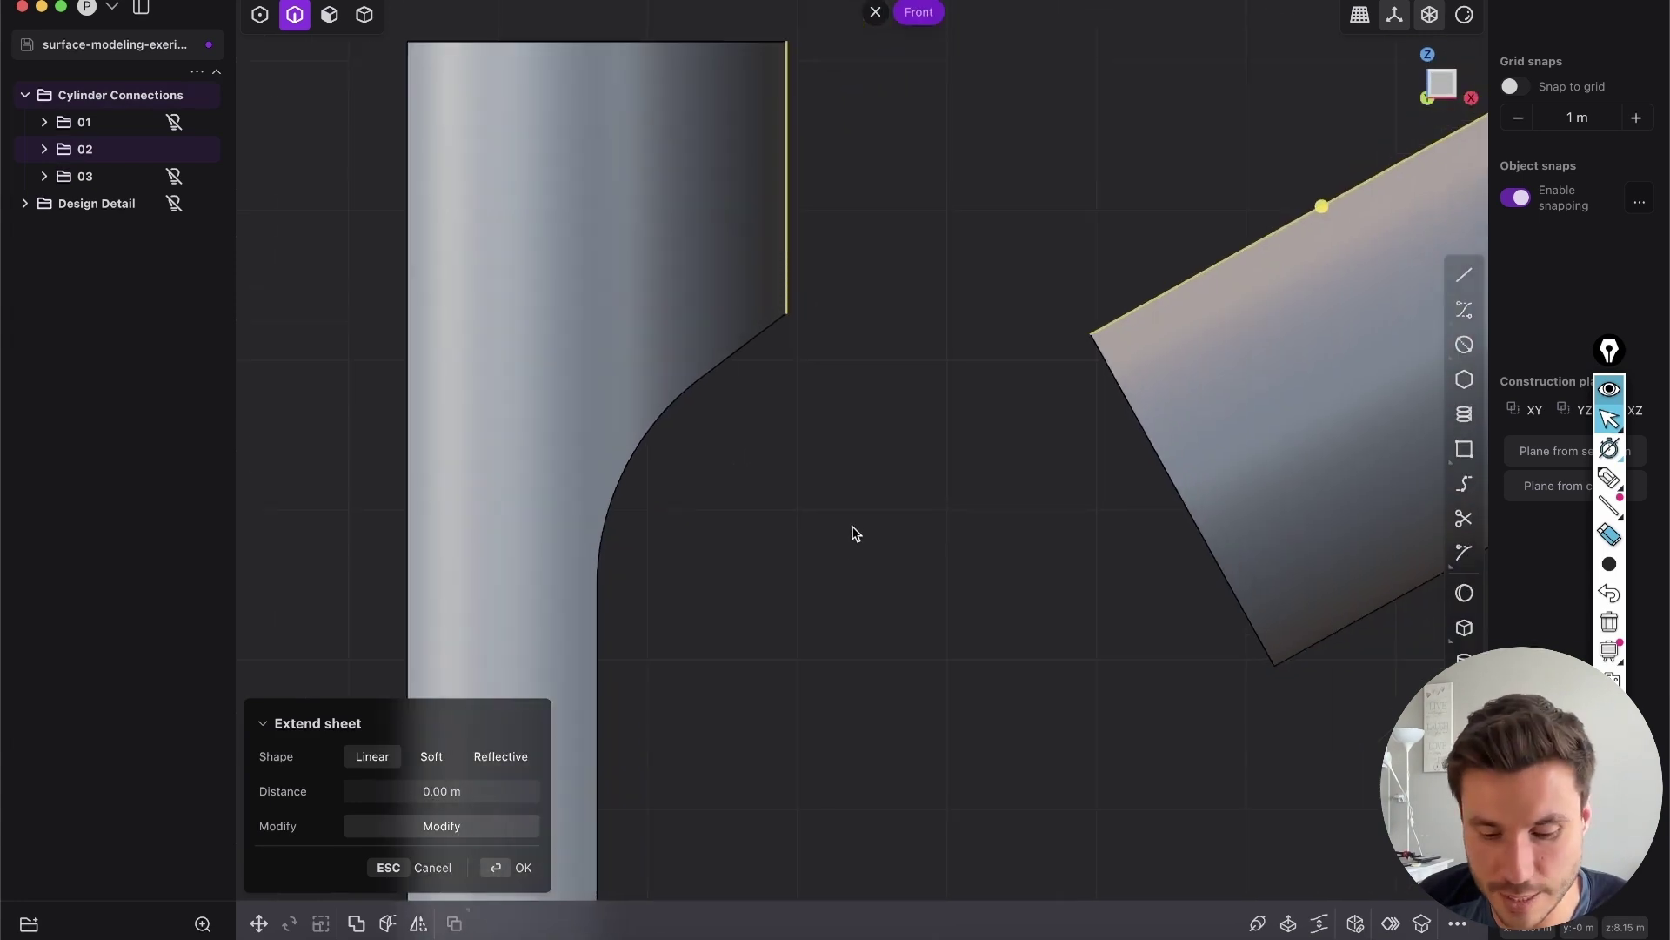
text(fbridg)
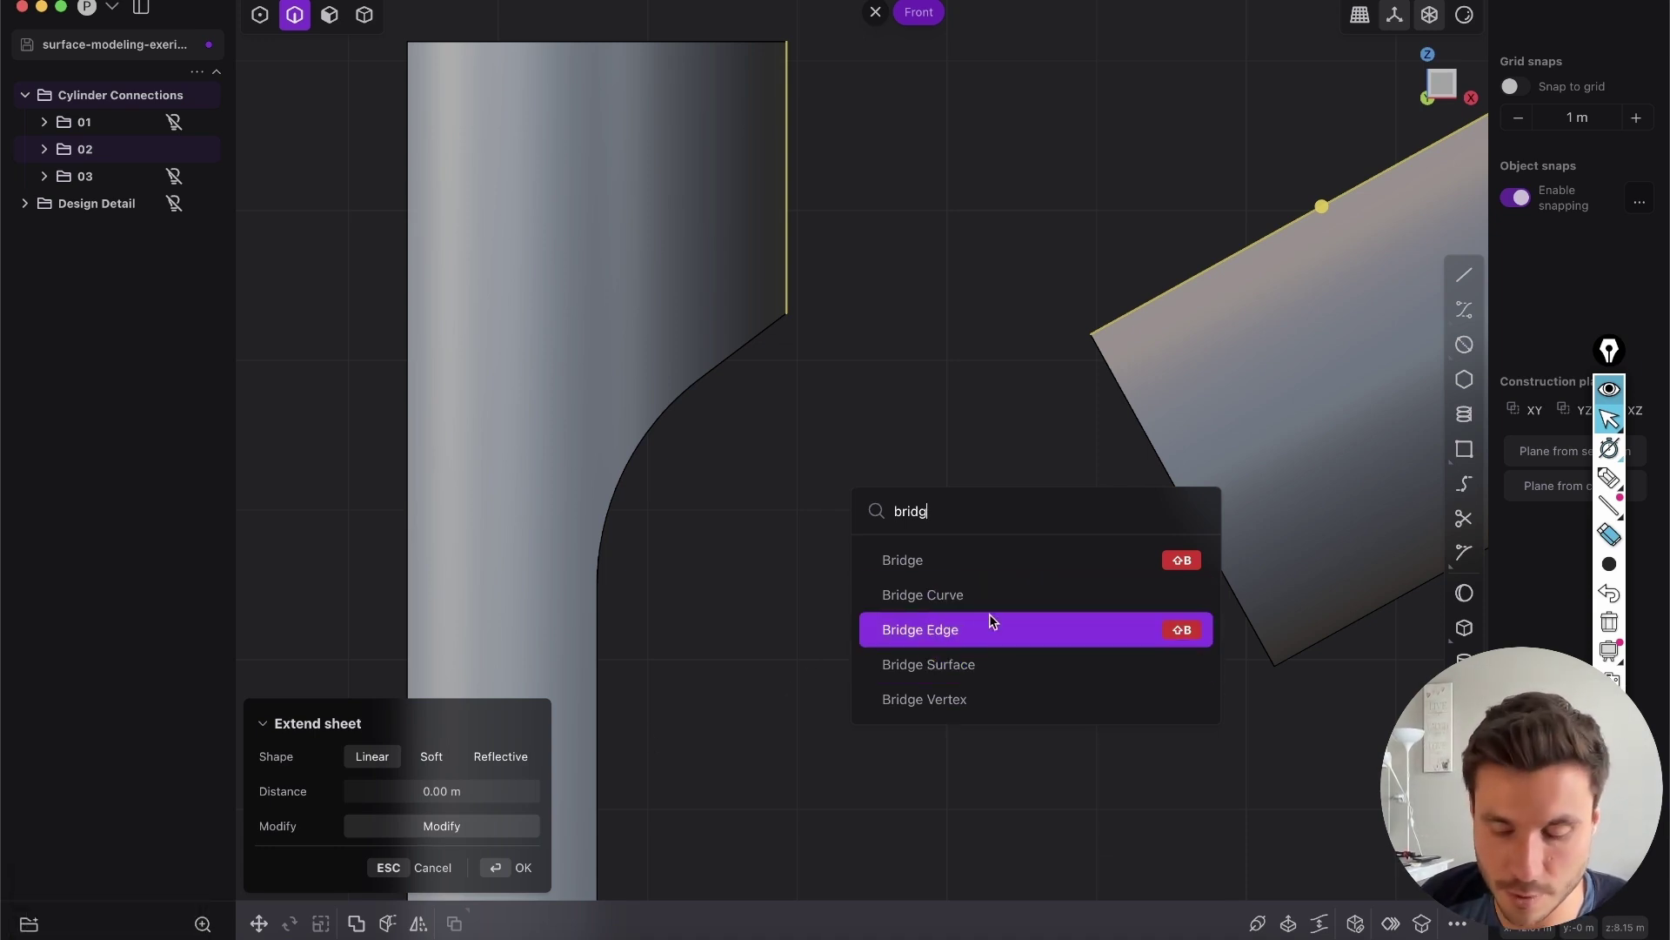
click(810, 502)
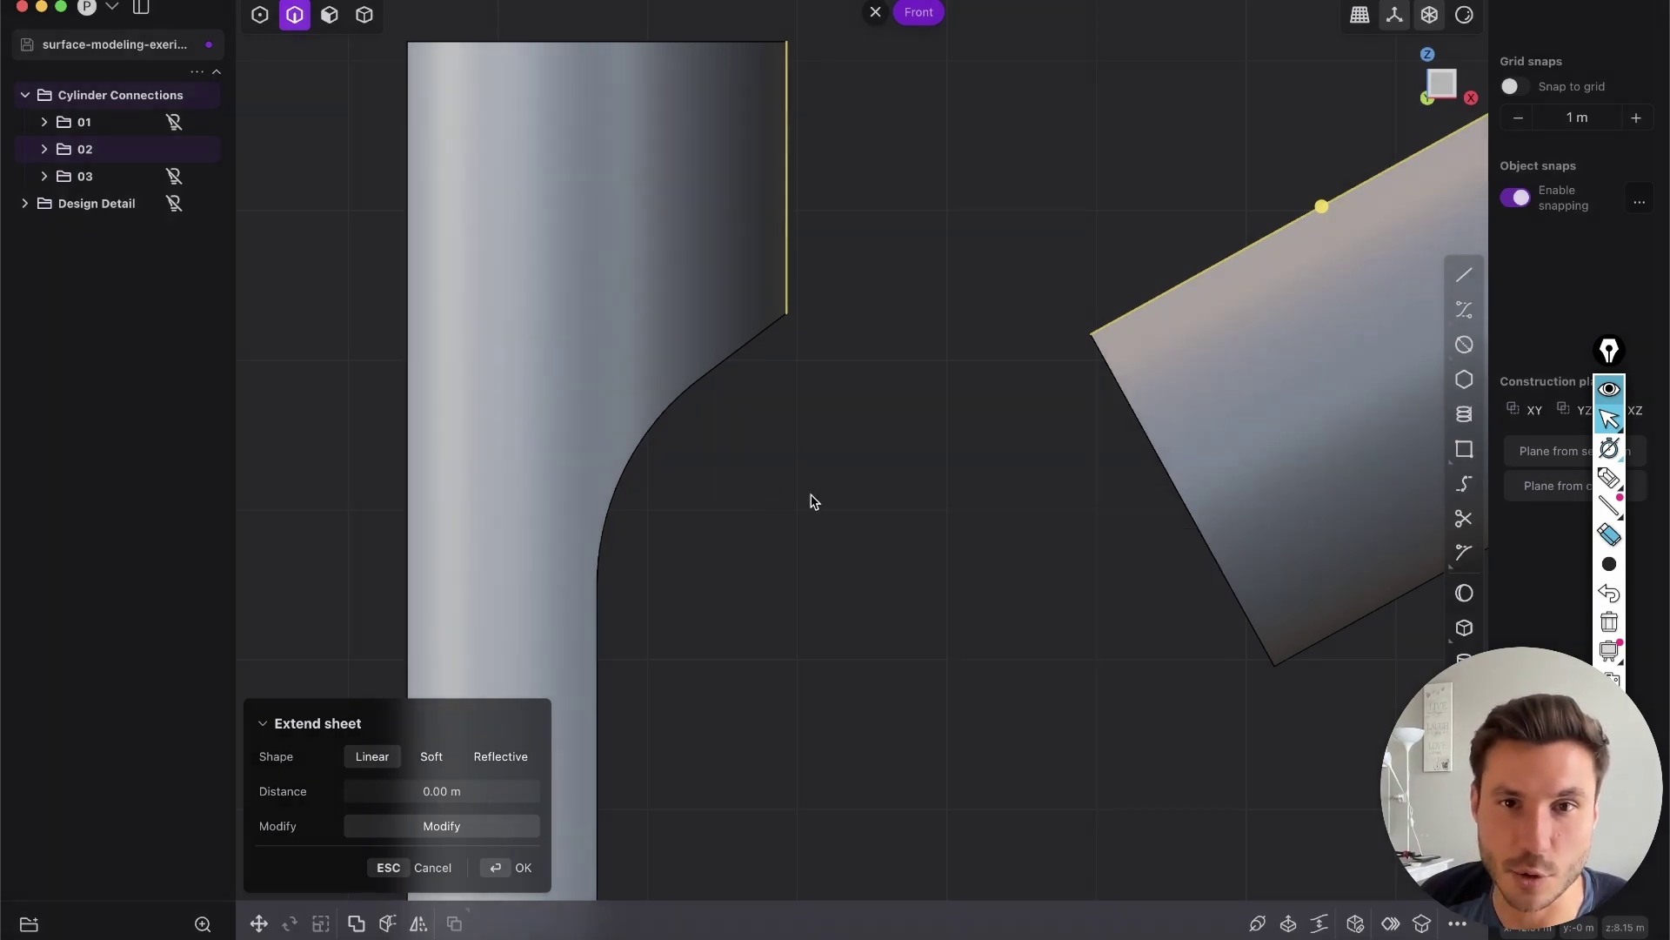
key(shift+b)
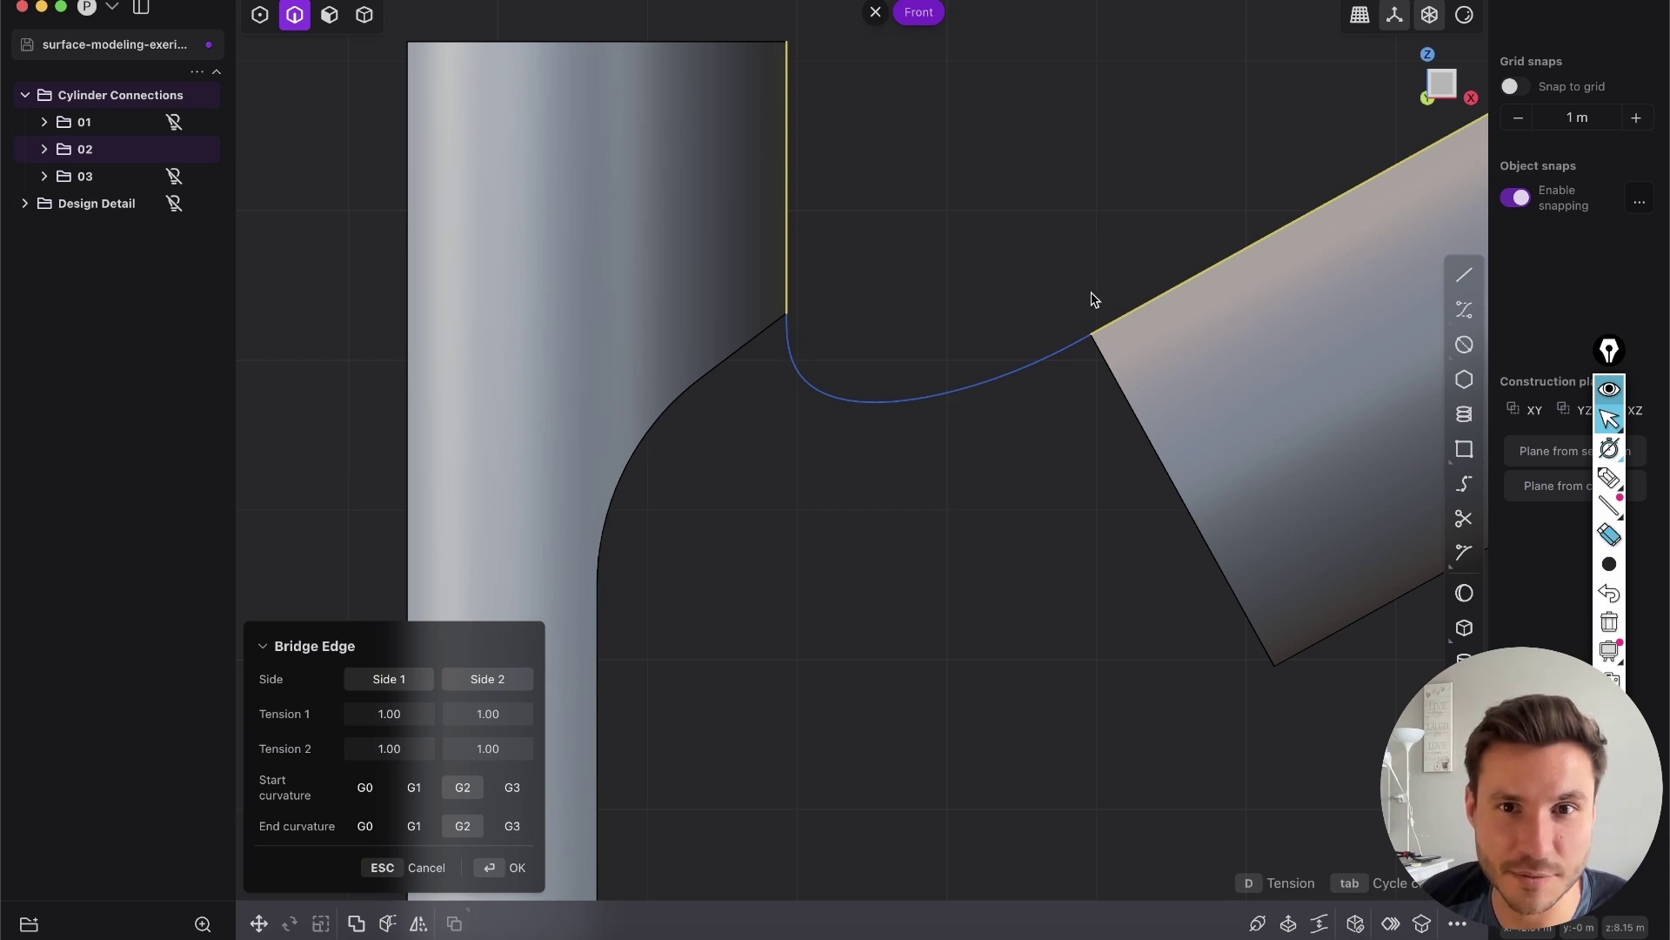
Try G1 start and end curvature on the upper bridge curve, returning both ends to G2 for comparison.
click(414, 787)
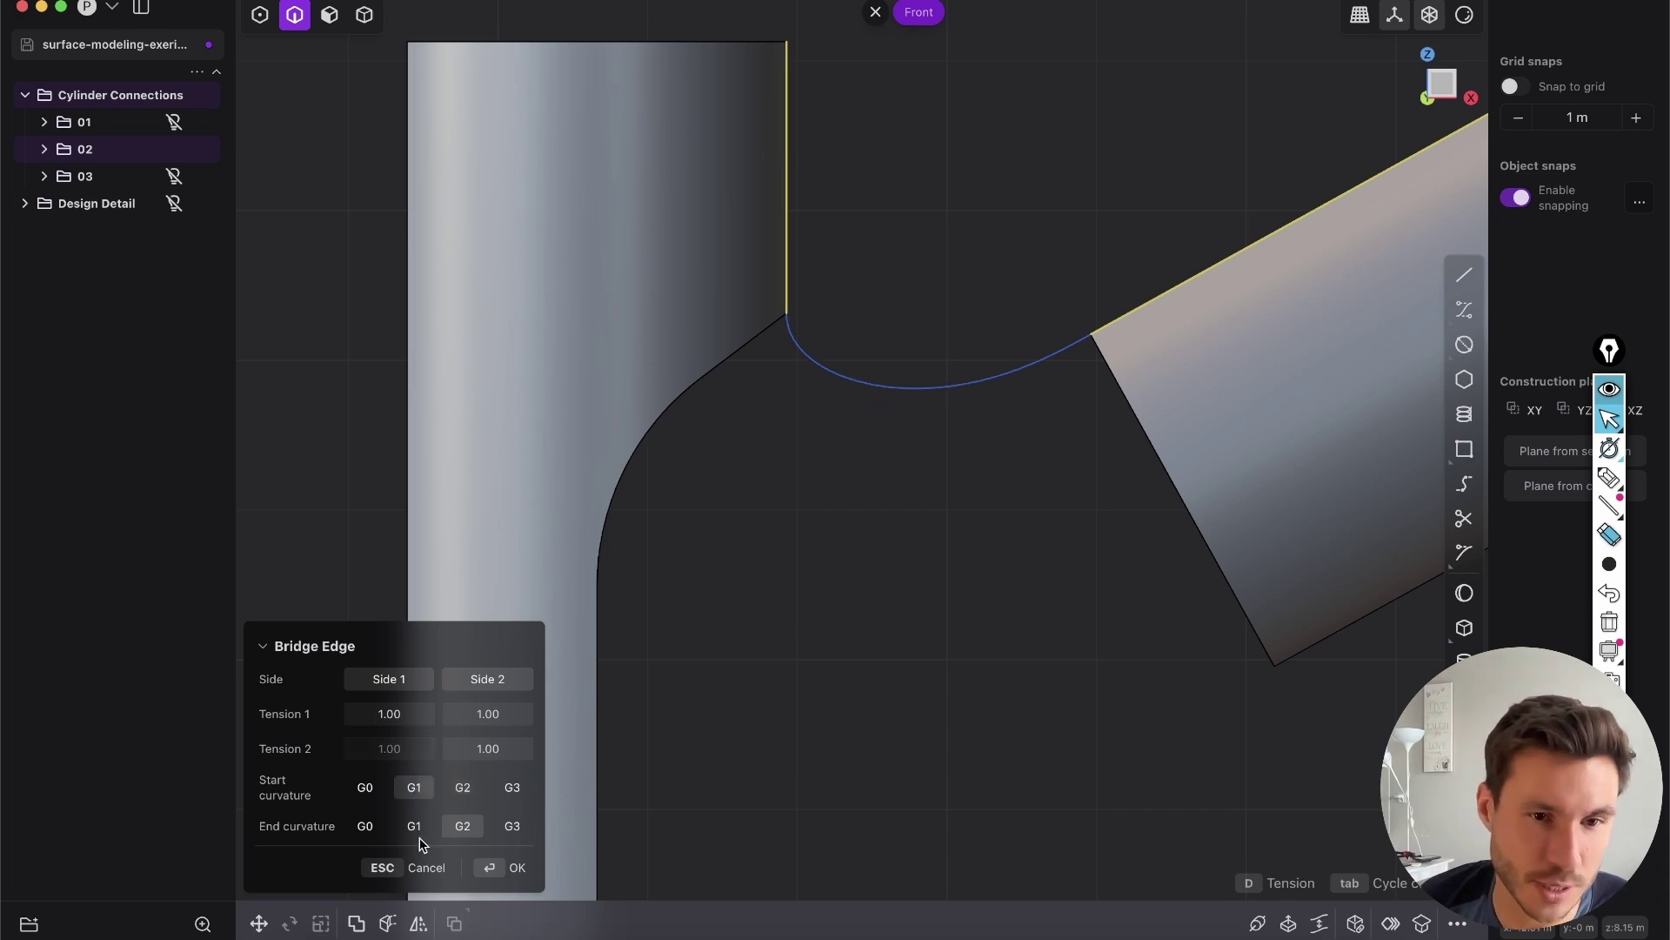
click(415, 826)
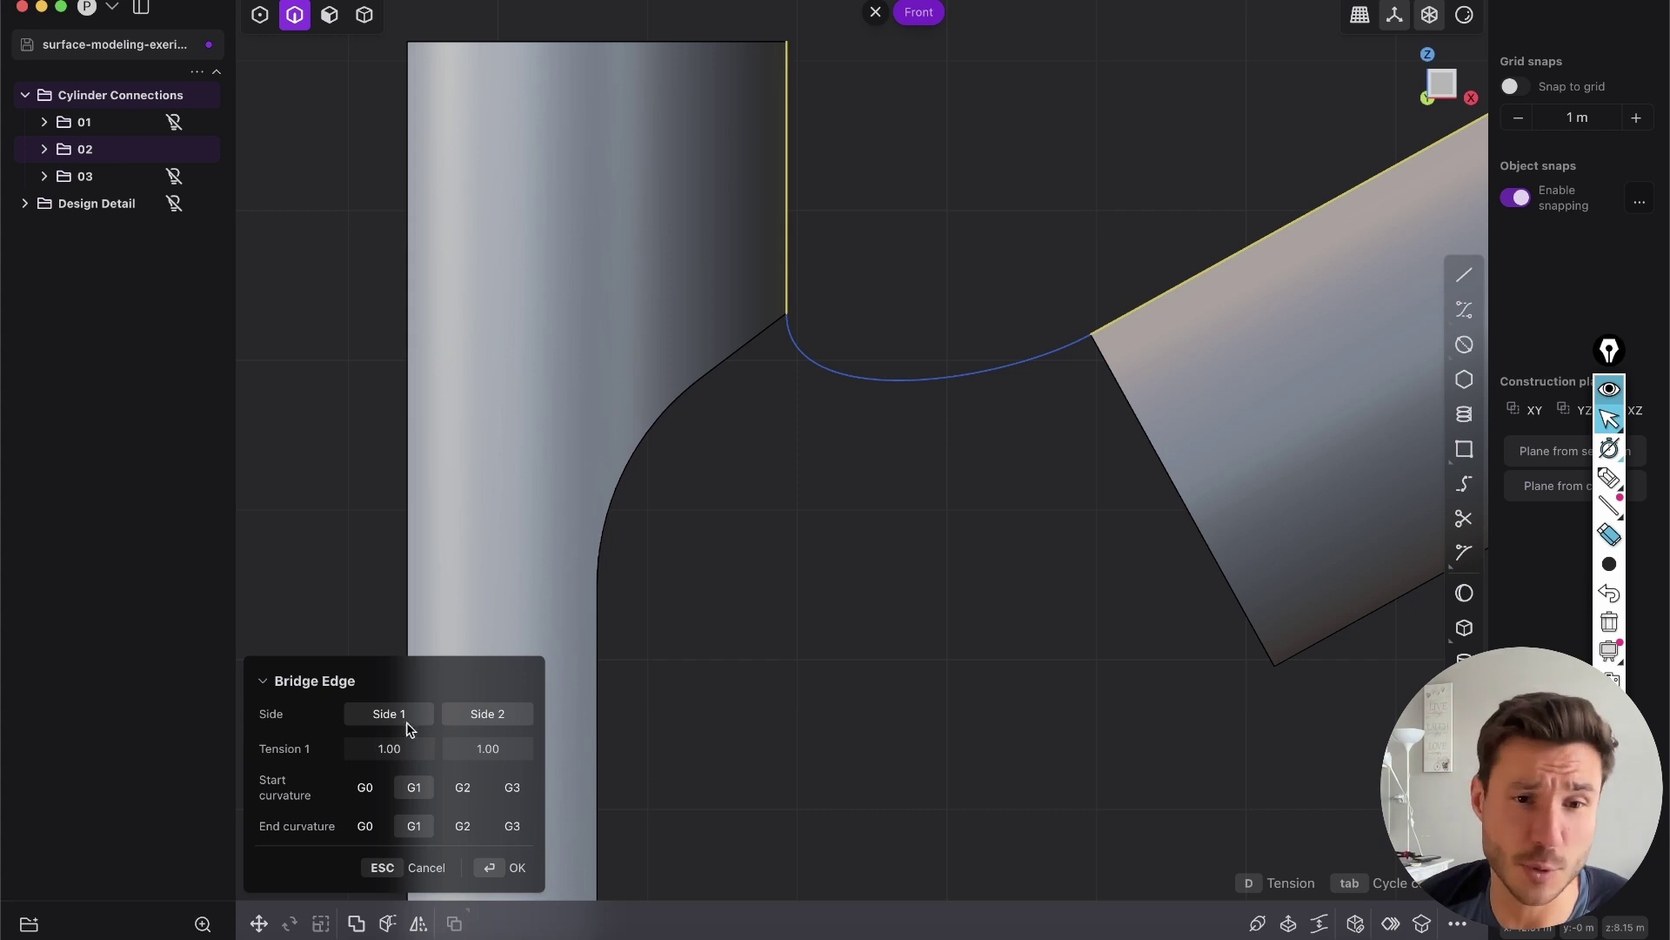
click(463, 788)
click(463, 825)
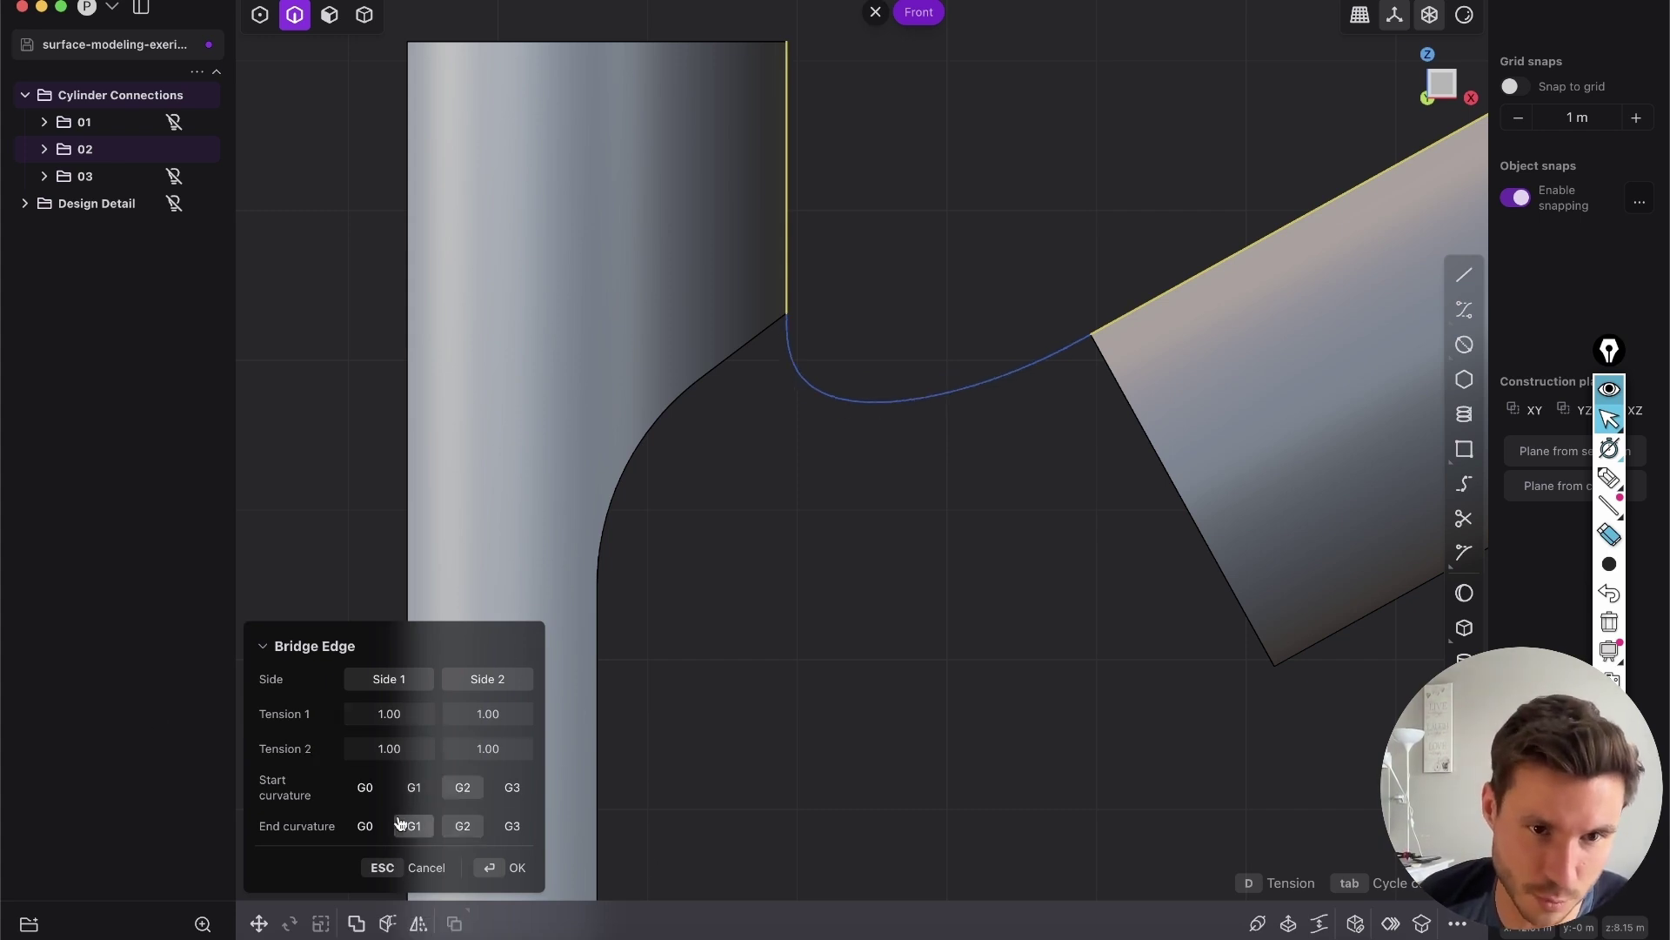
Set the upper bridge curve's start and end curvature to G1 and accept the curve.
click(414, 787)
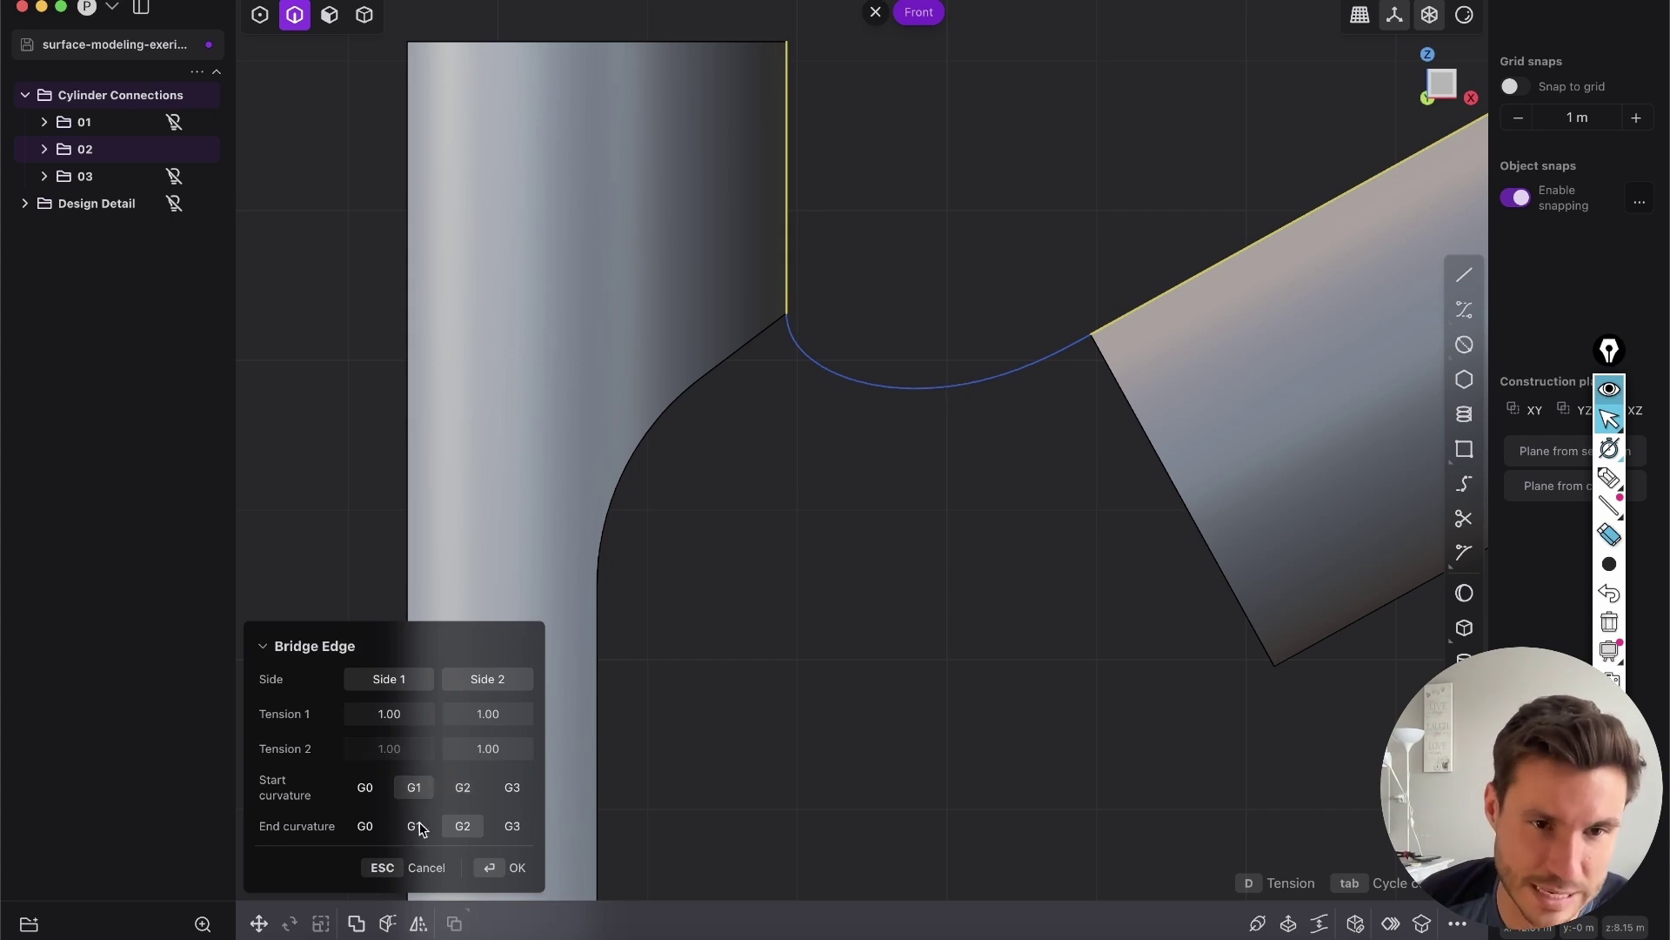
click(414, 827)
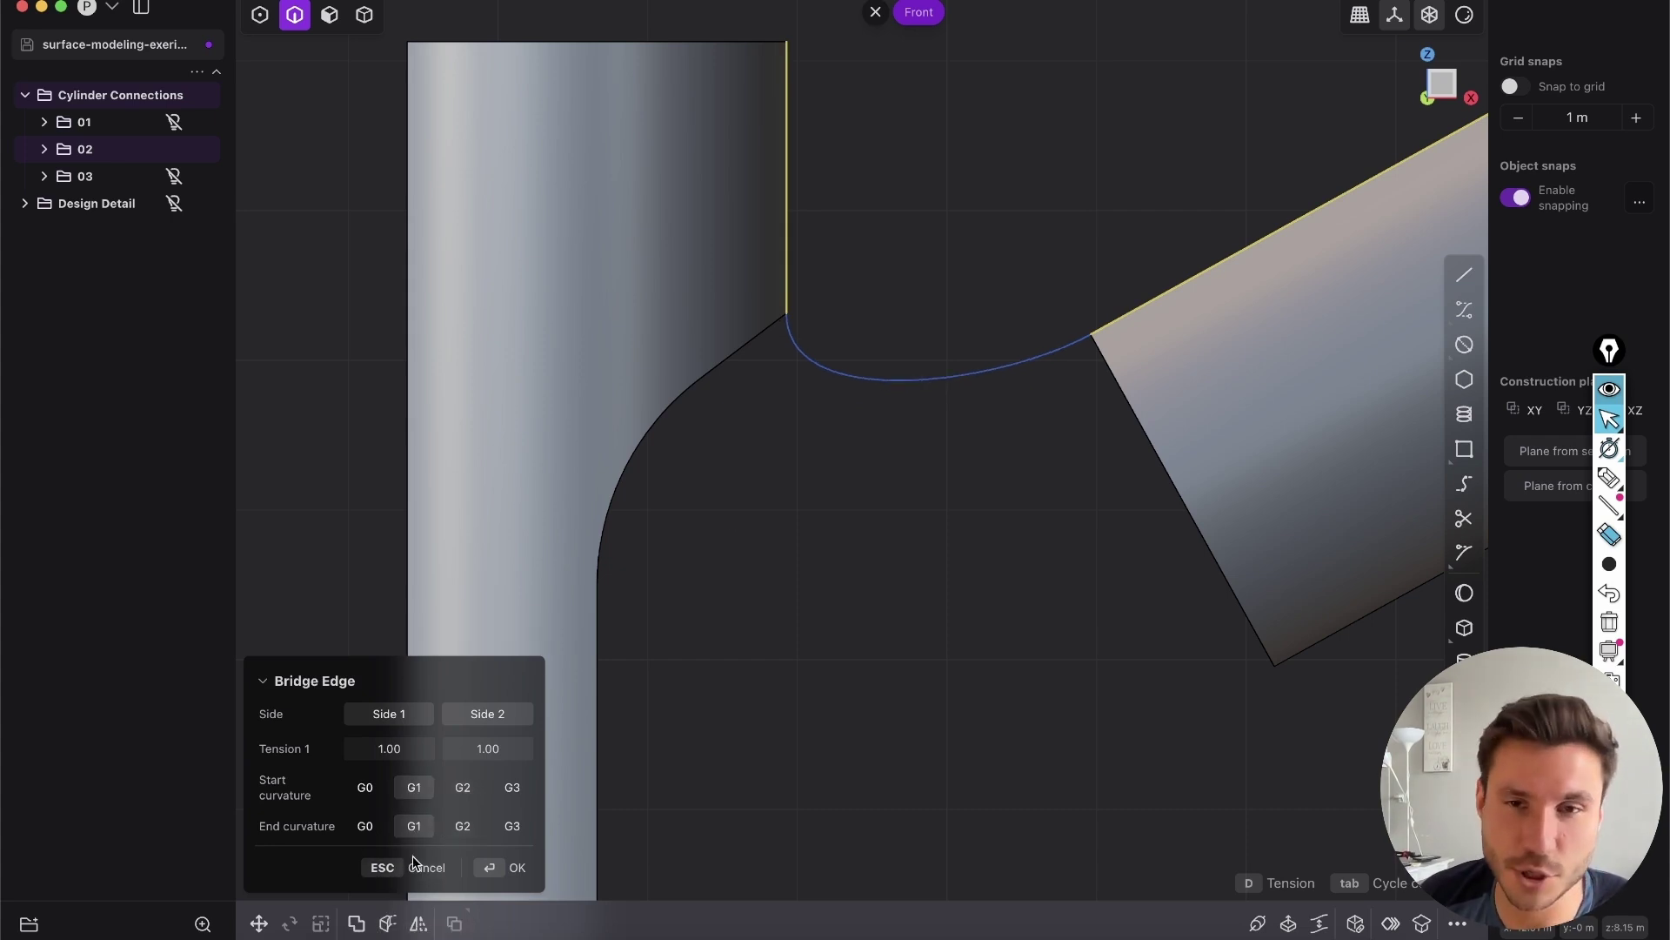
shift+middle_drag(902, 461, 869, 473)
scroll(823, 422, up, 2)
scroll(753, 277, up, 1)
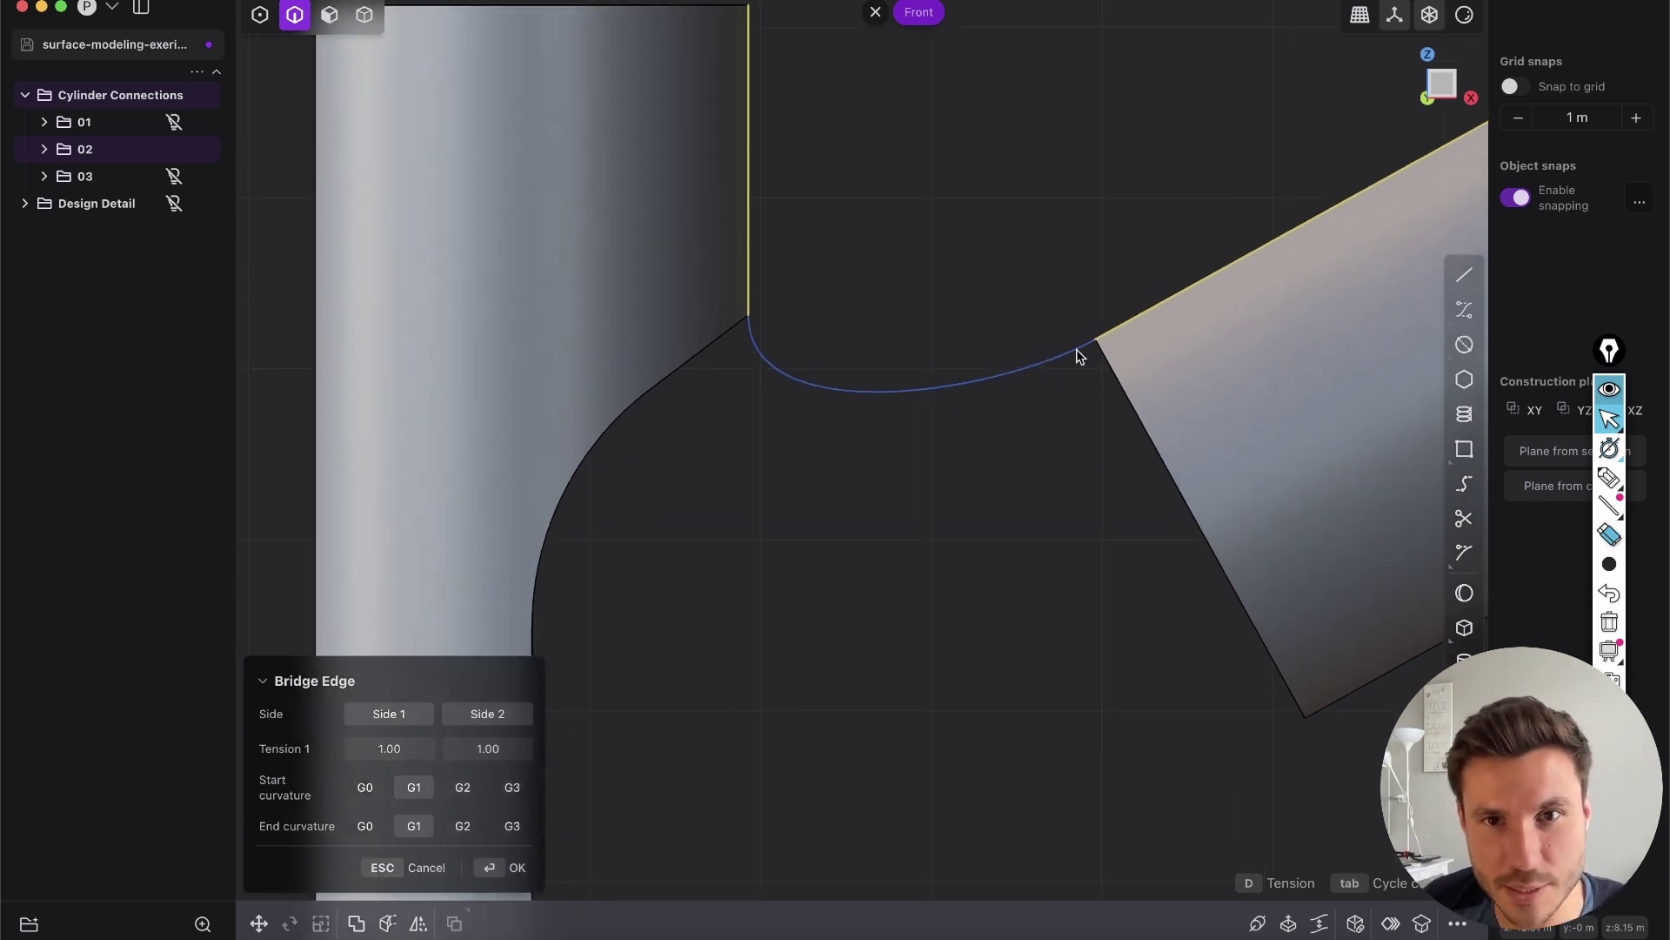
click(512, 868)
click(929, 615)
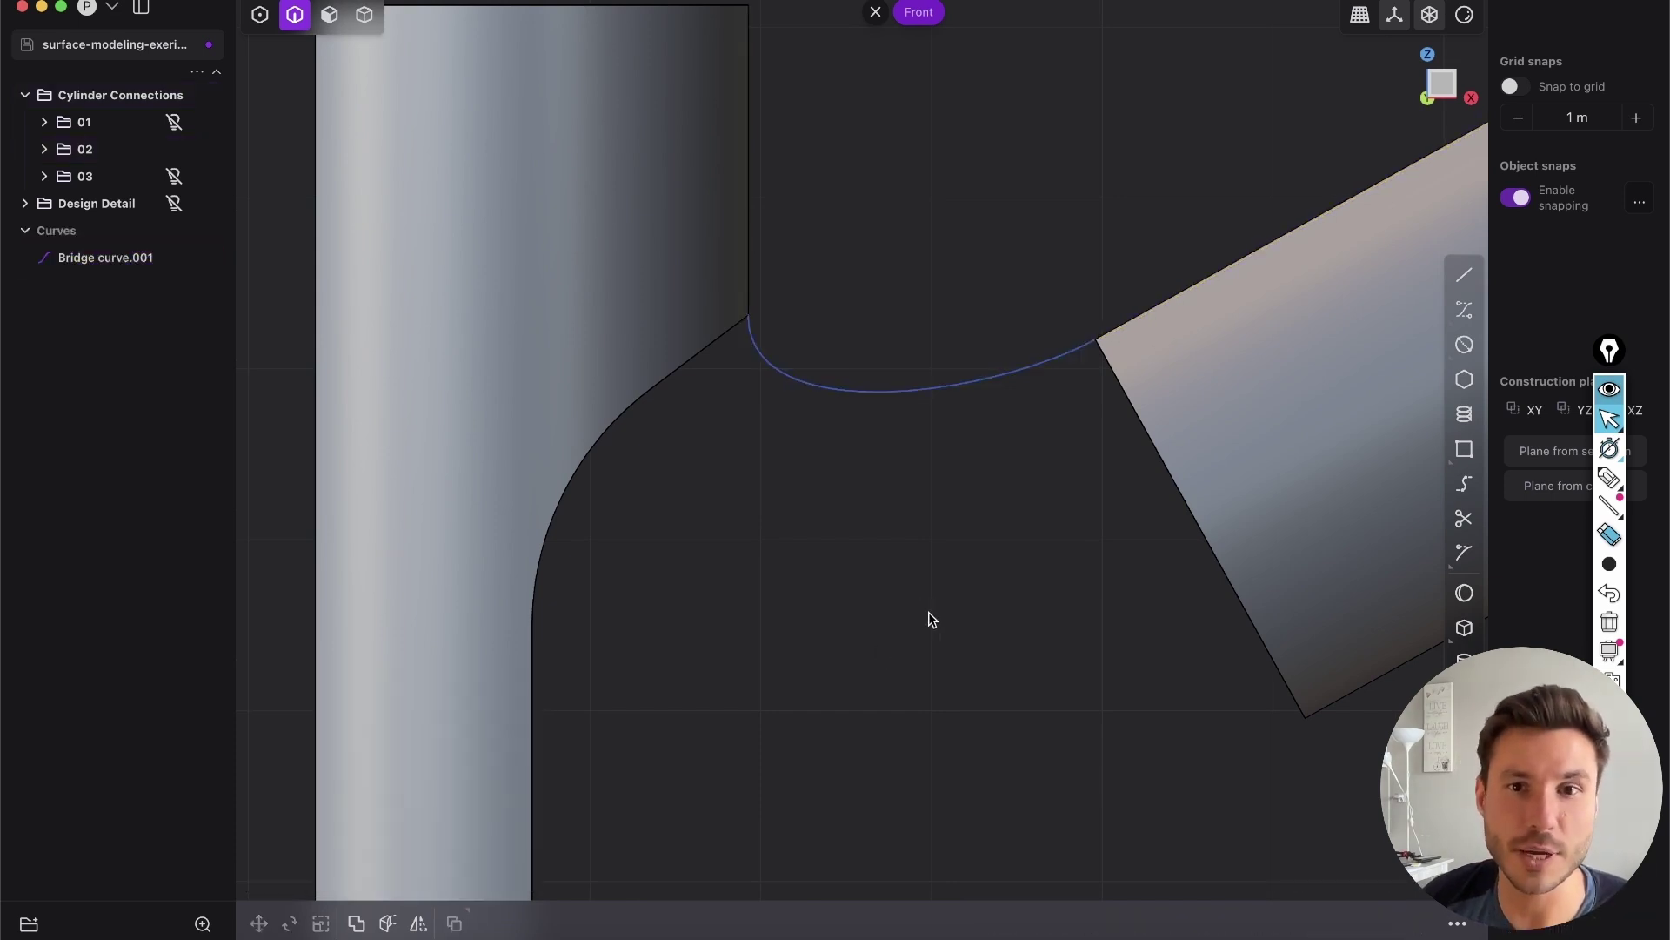
In the front view, start Bridge Edge between the tall half-cylinder's straight edge below the cutout and the angled half-cylinder's lower straight edge.
scroll(887, 451, down, 3)
scroll(878, 317, up, 1)
middle_drag(720, 716, 928, 510)
click(1029, 371)
click(810, 628)
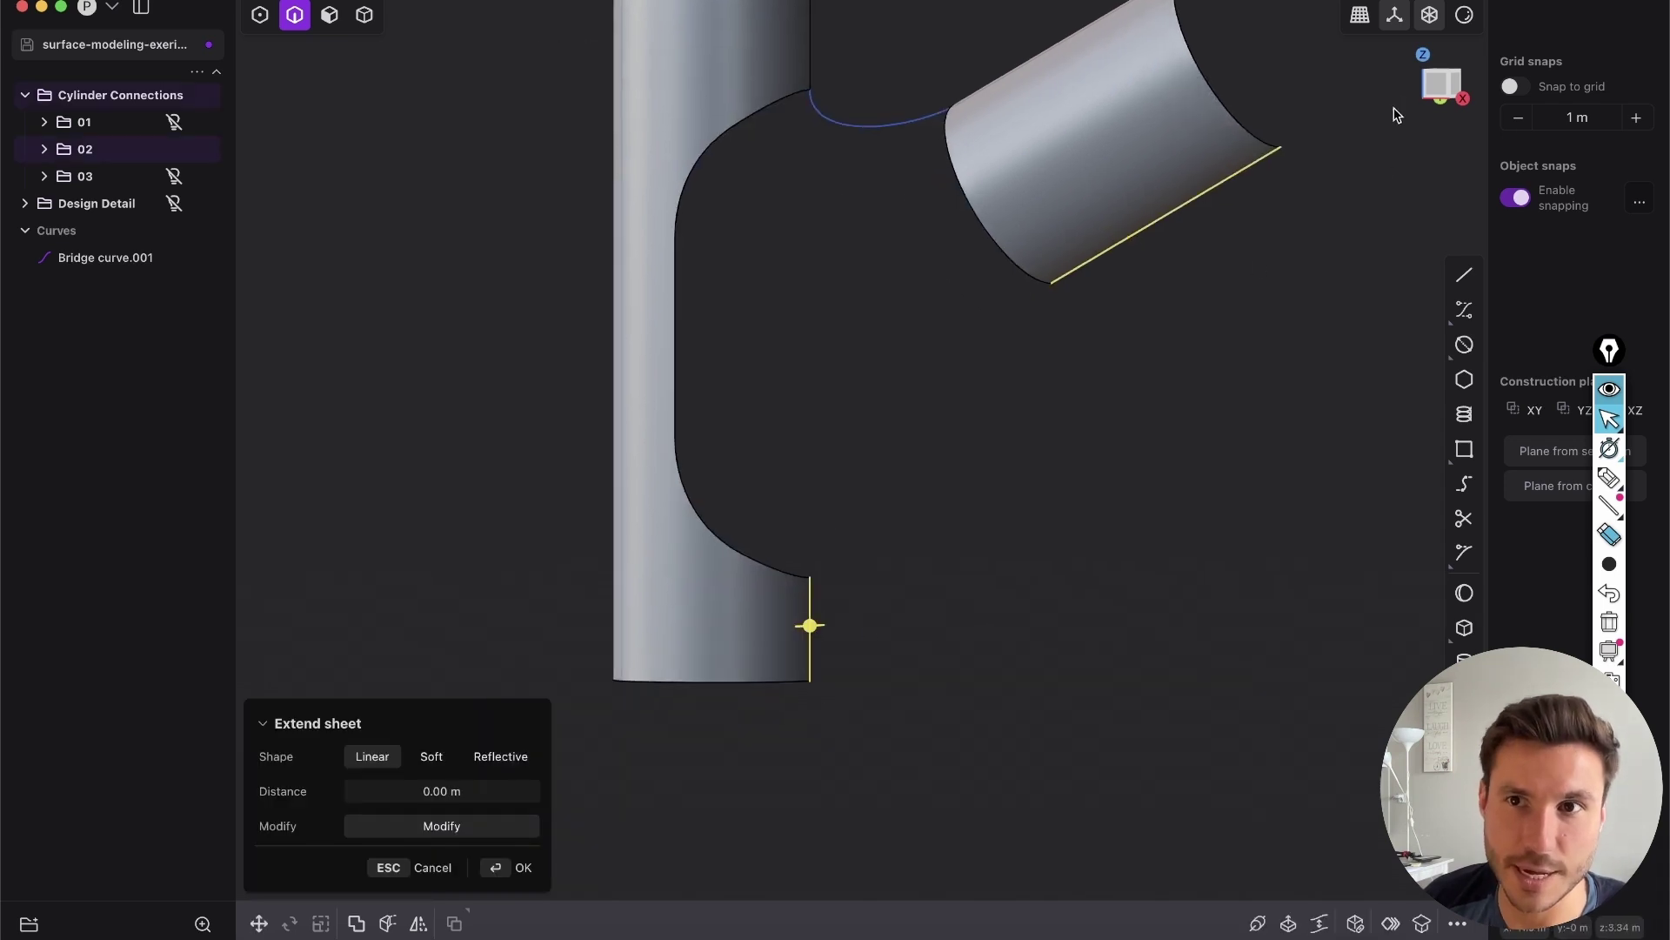
click(1435, 89)
text(fbri)
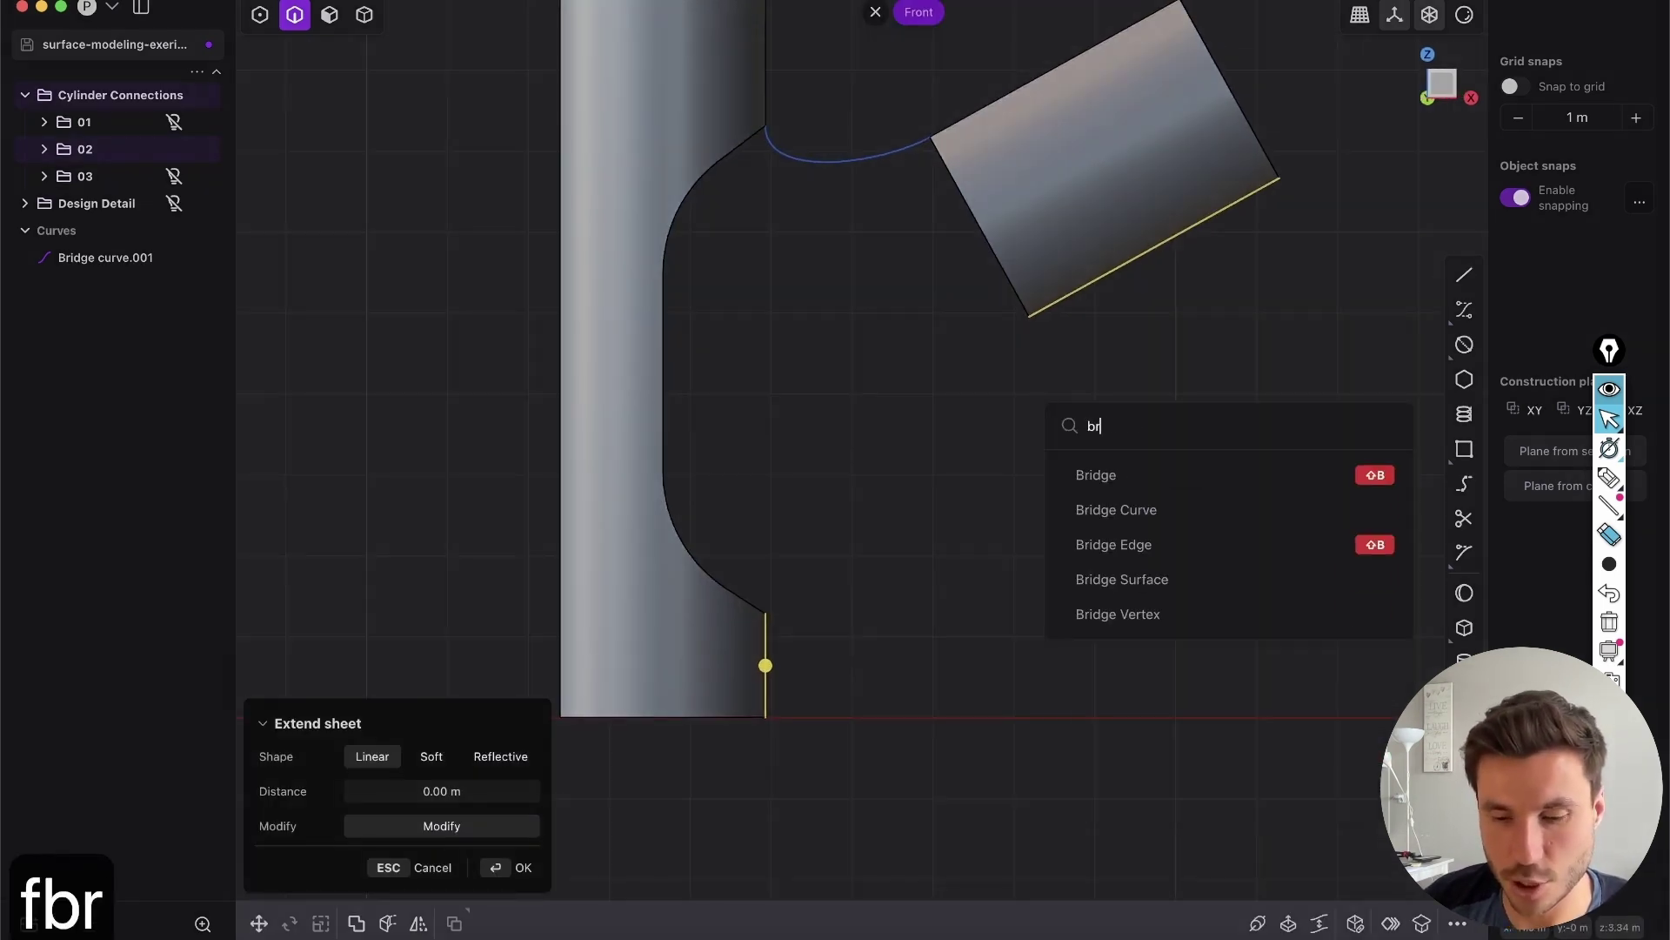
click(1157, 557)
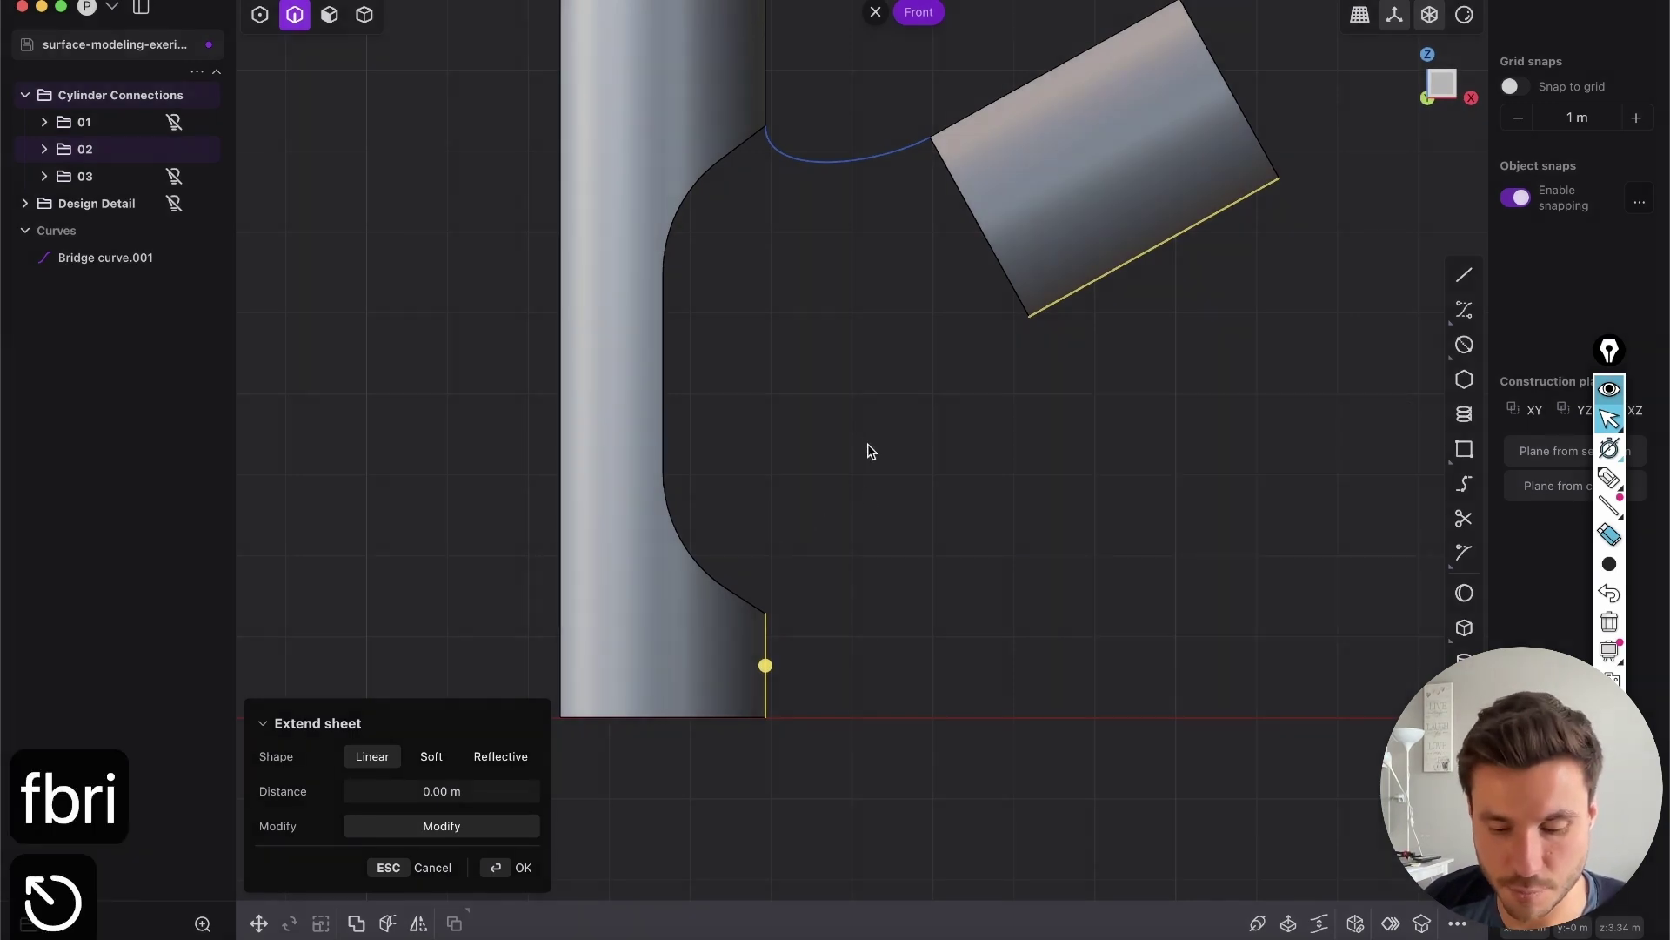
key(shift+b)
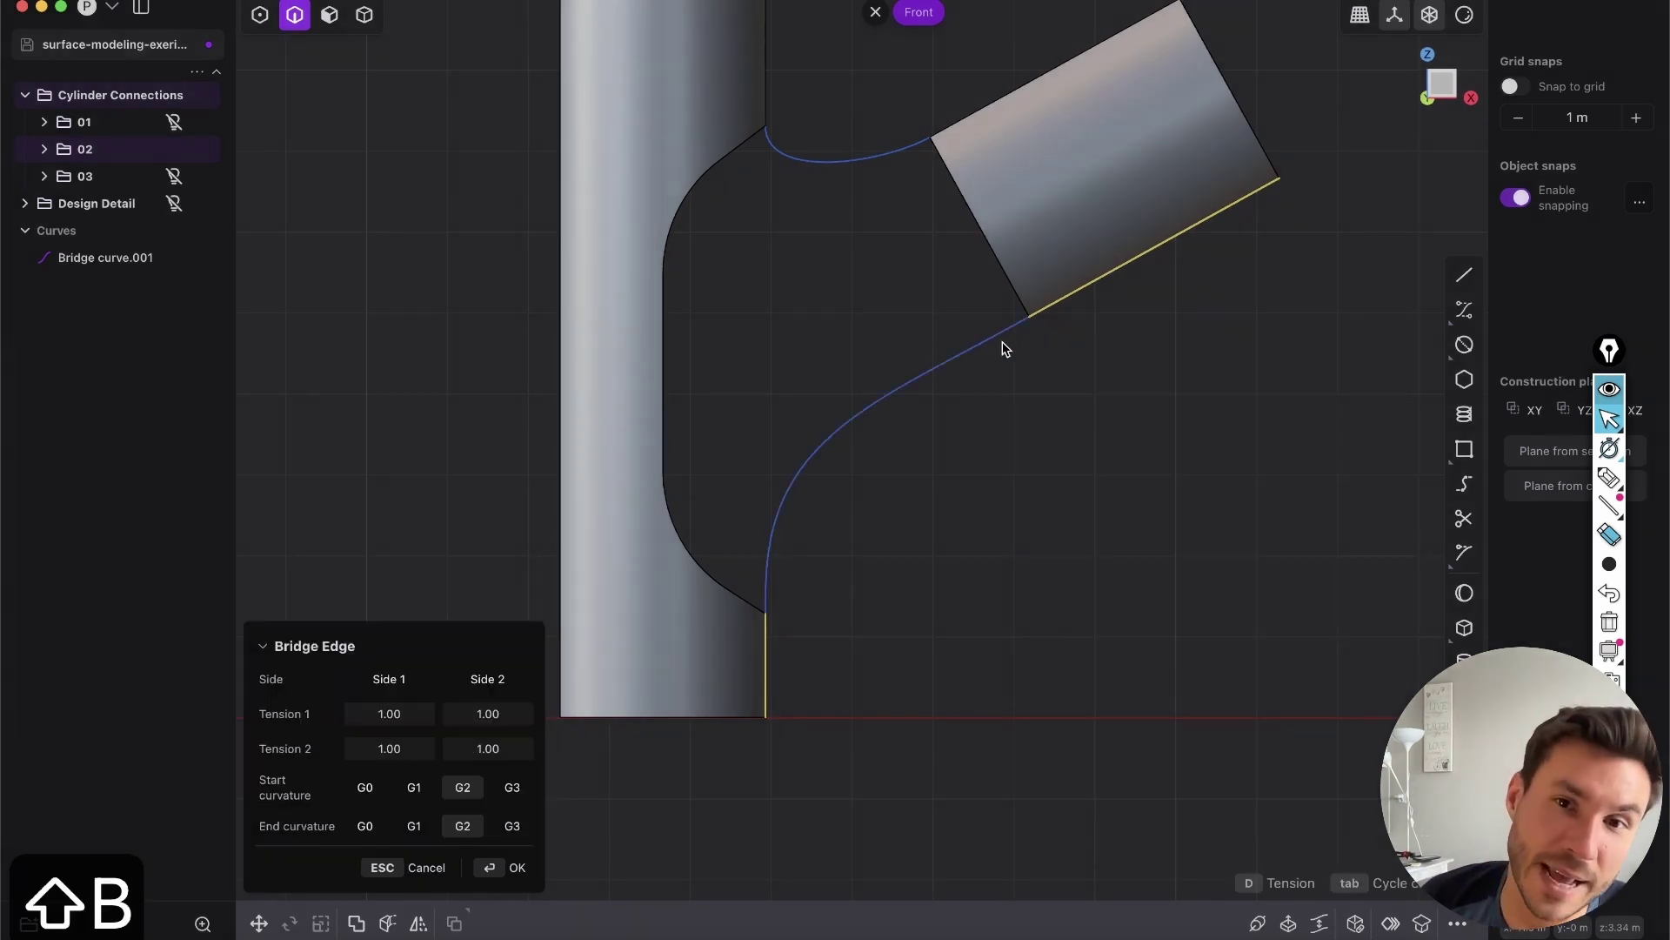
Examine the control points and shape of the previewed lower bridge curve with G2 curvature at both ends.
key(1)
key(2)
key(1)
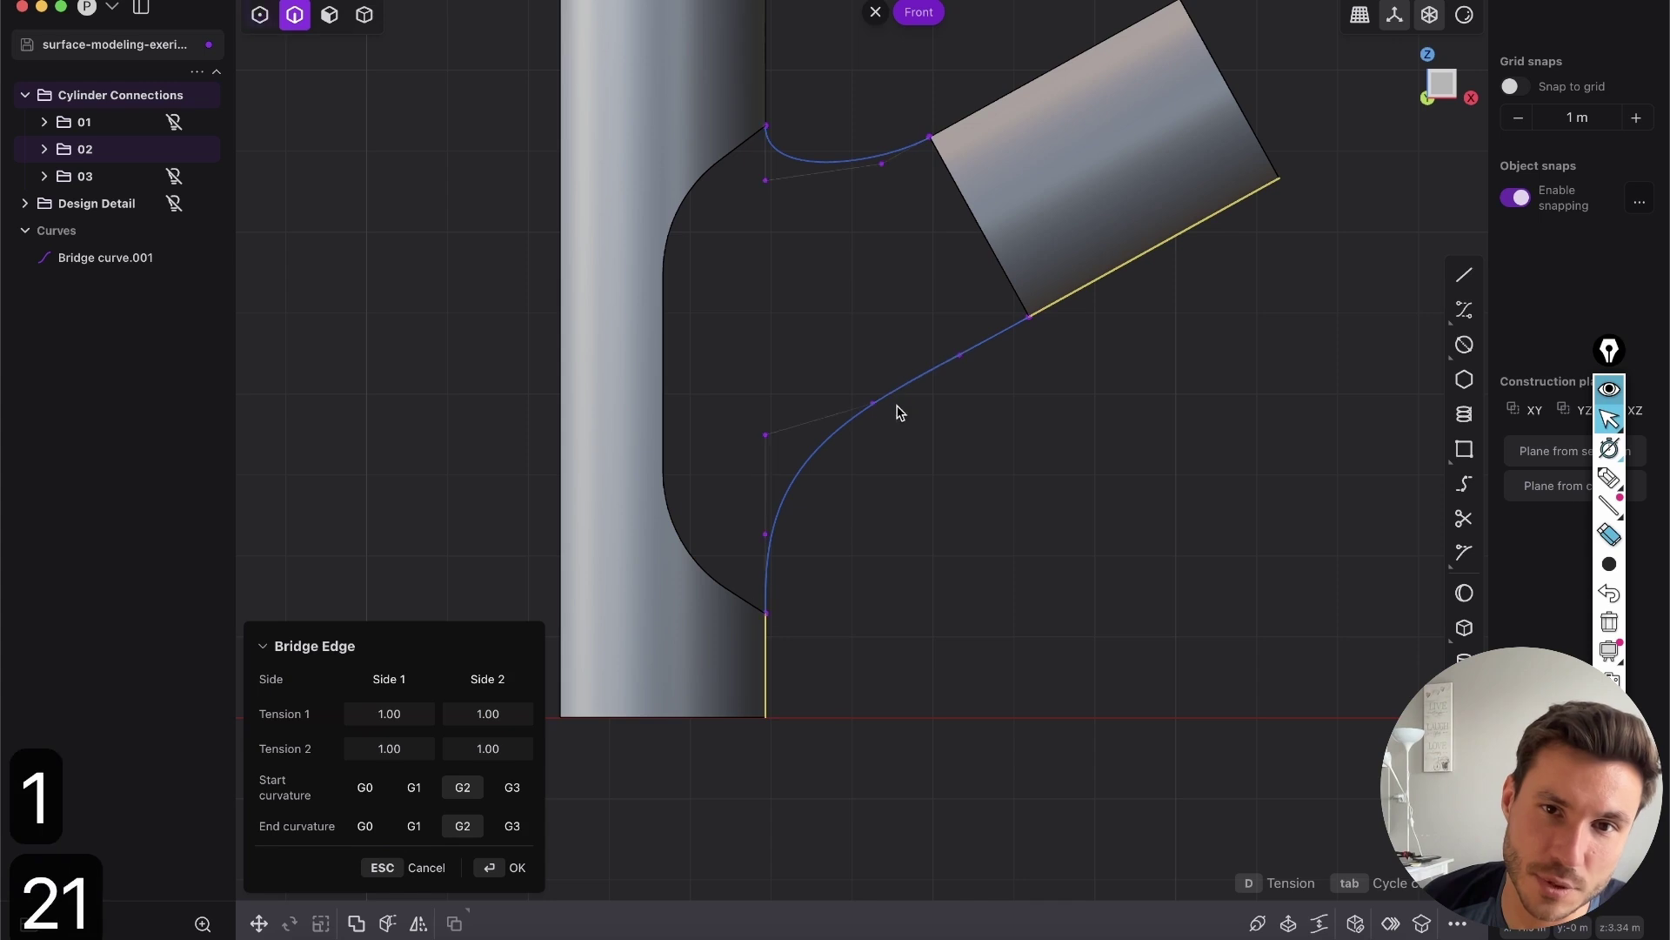
scroll(924, 409, up, 1)
key(2)
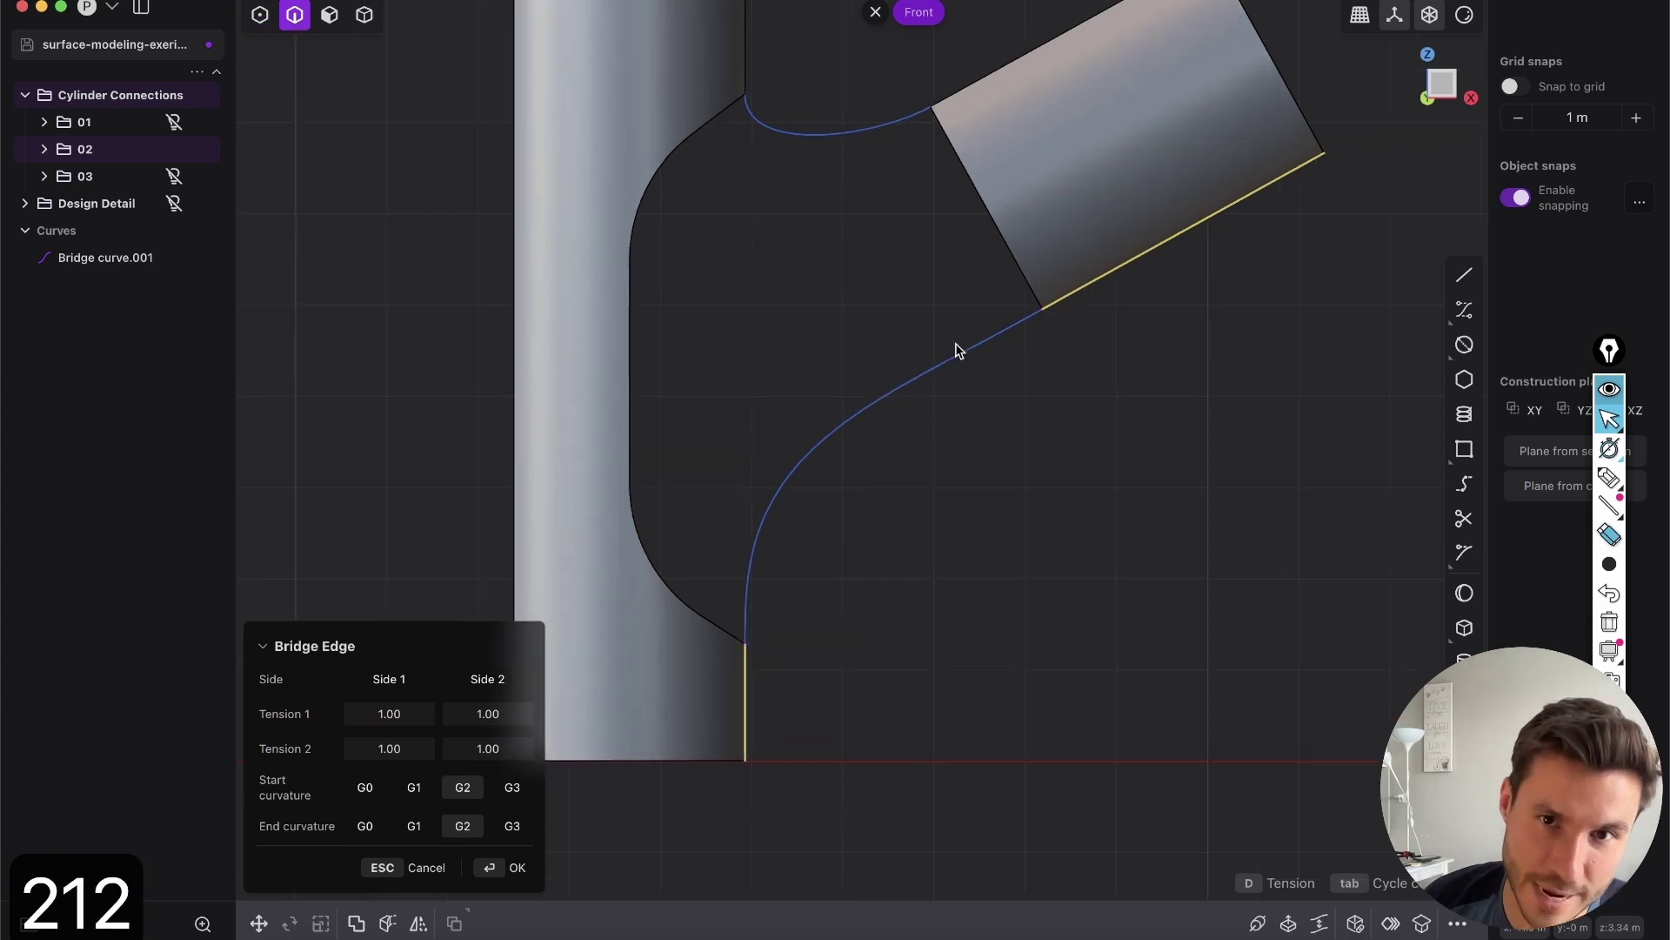
scroll(766, 549, down, 2)
scroll(768, 423, down, 1)
scroll(905, 331, up, 2)
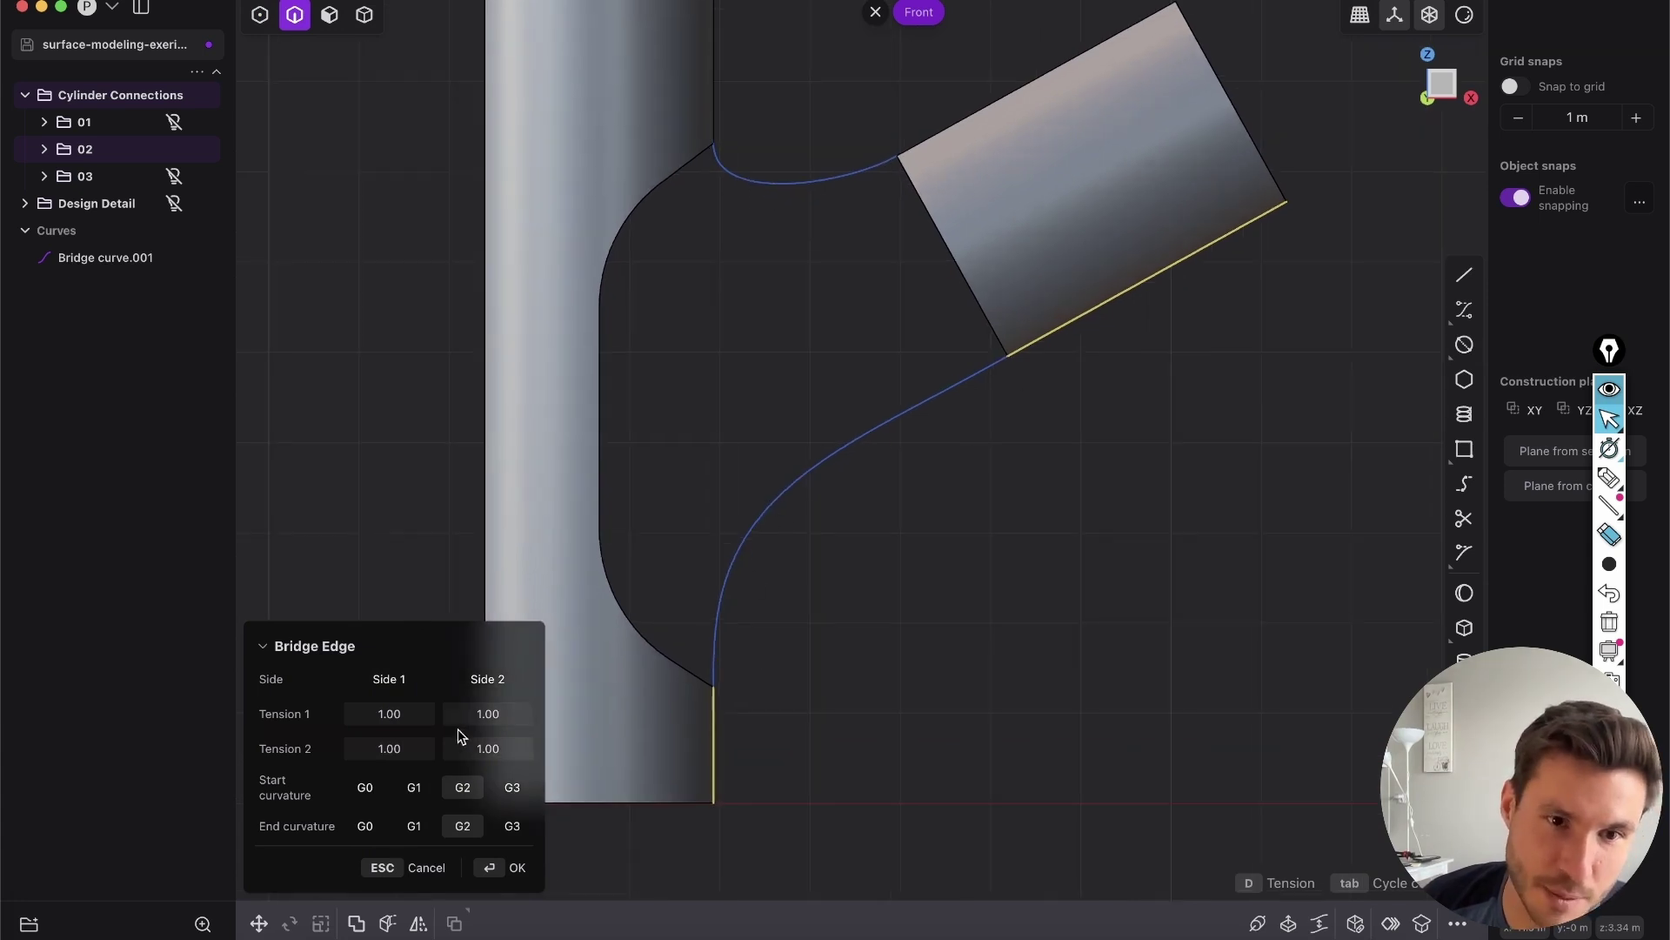
Set the lower bridge curve's start and end curvature to G1 and accept the curve.
click(414, 787)
click(414, 825)
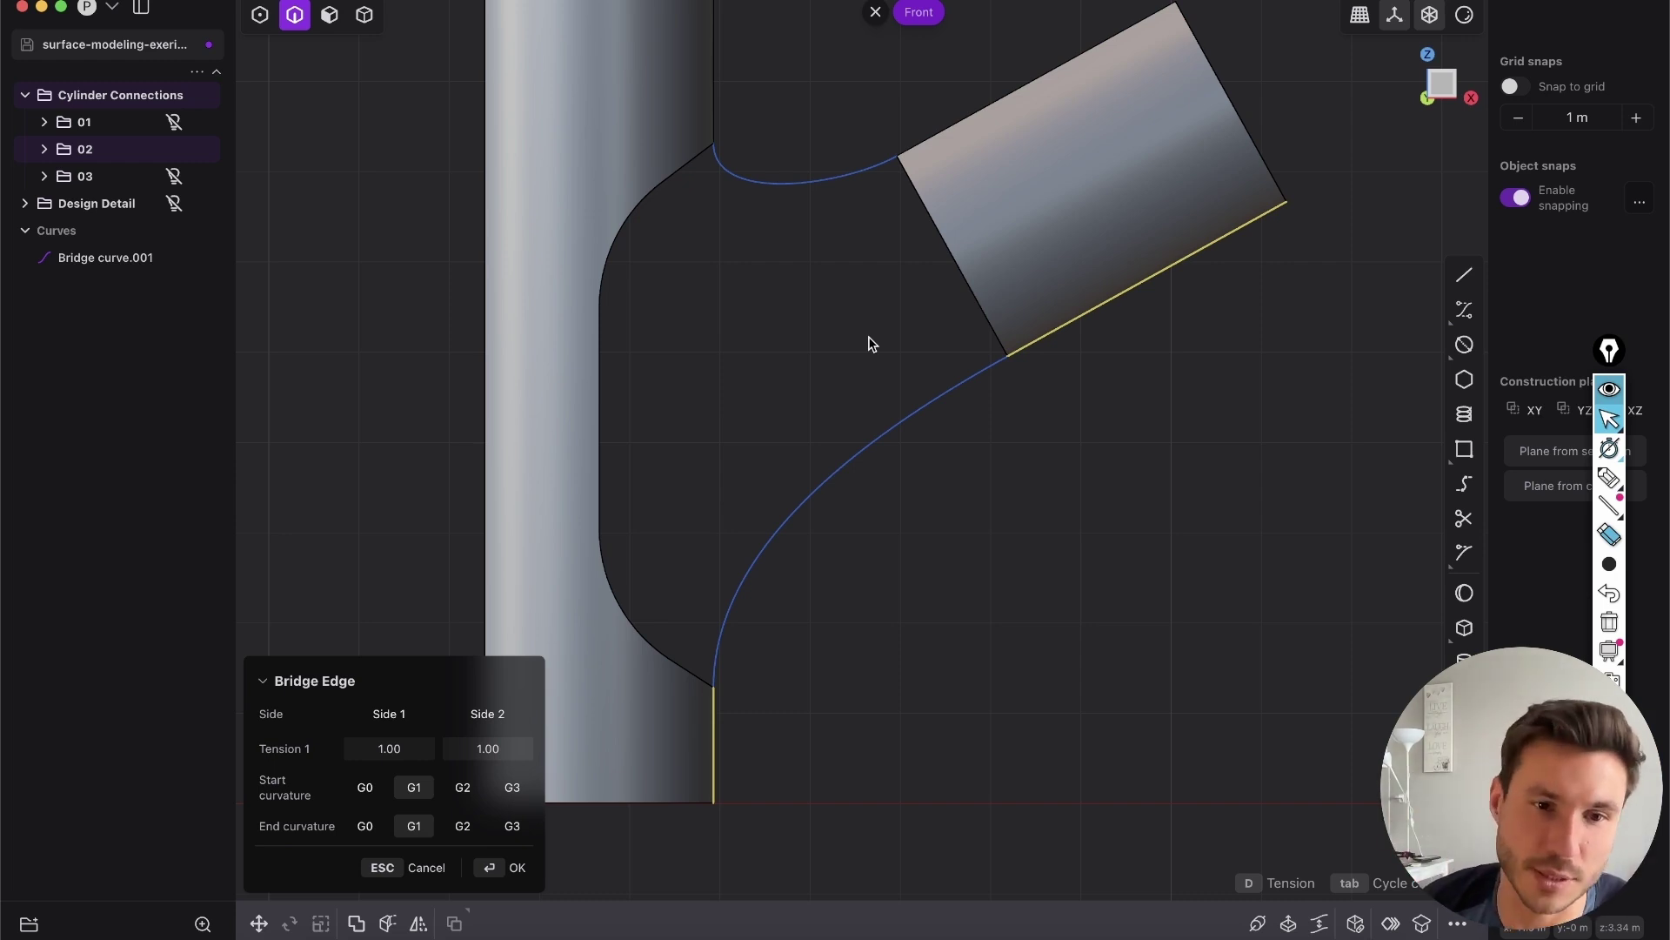
click(515, 867)
key(Escape)
Select the closed loop around the gap: the cutout's five edge segments, the angled half-cylinder's near end edge, and both bridge curves.
middle_drag(989, 280, 927, 273)
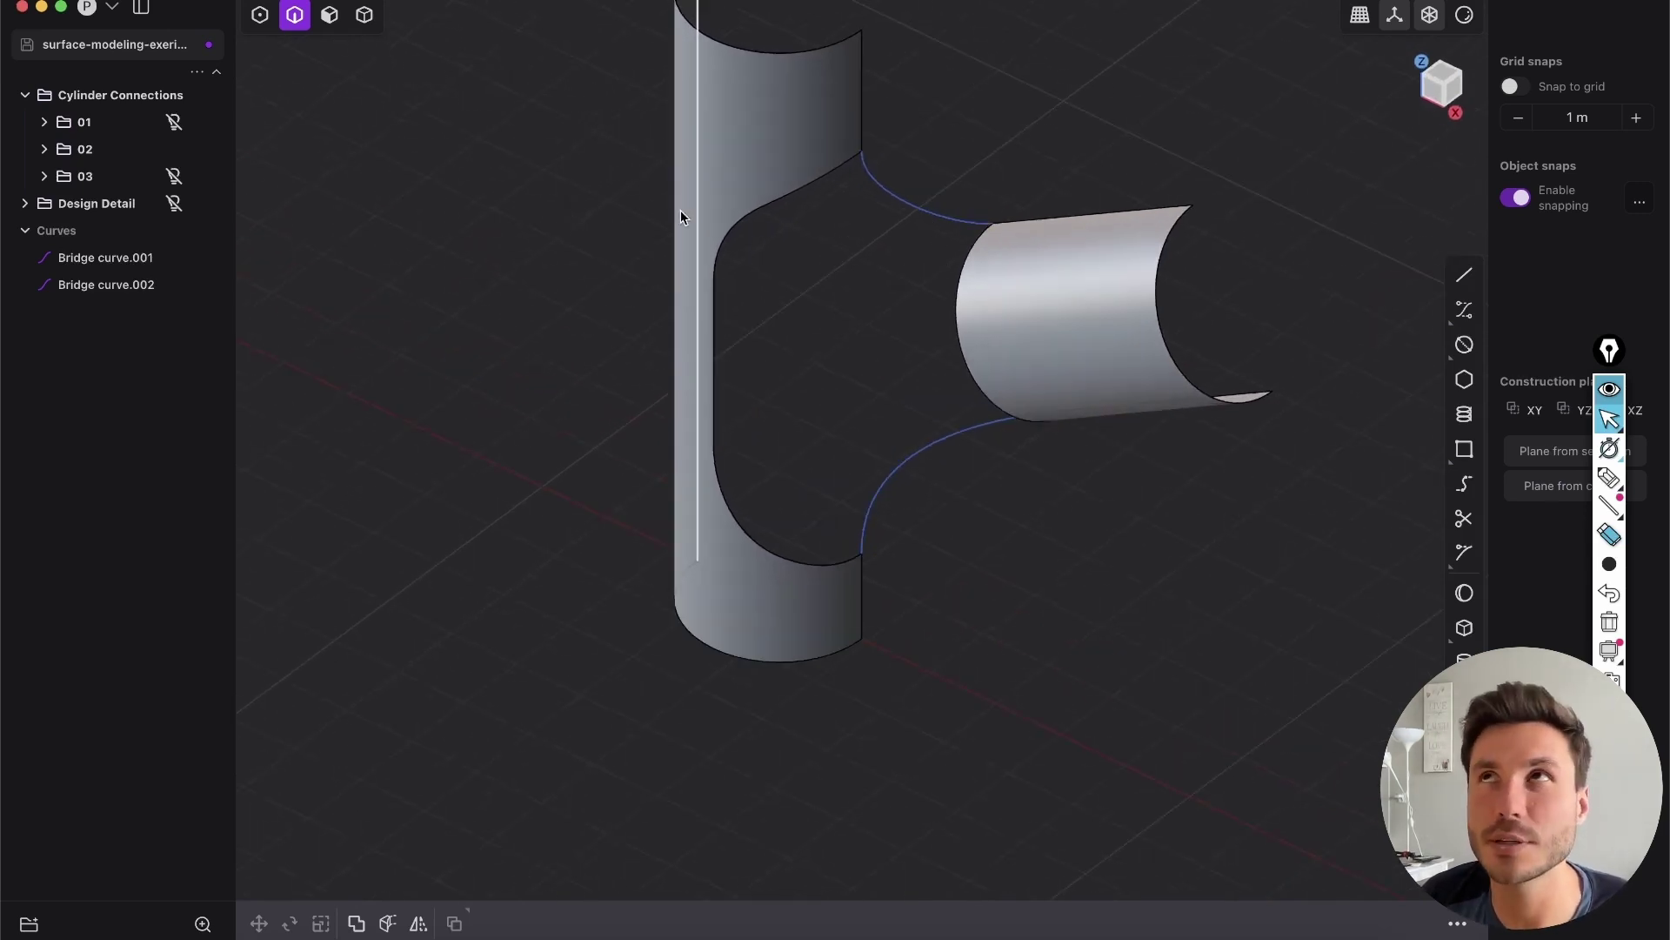
middle_drag(753, 342, 809, 359)
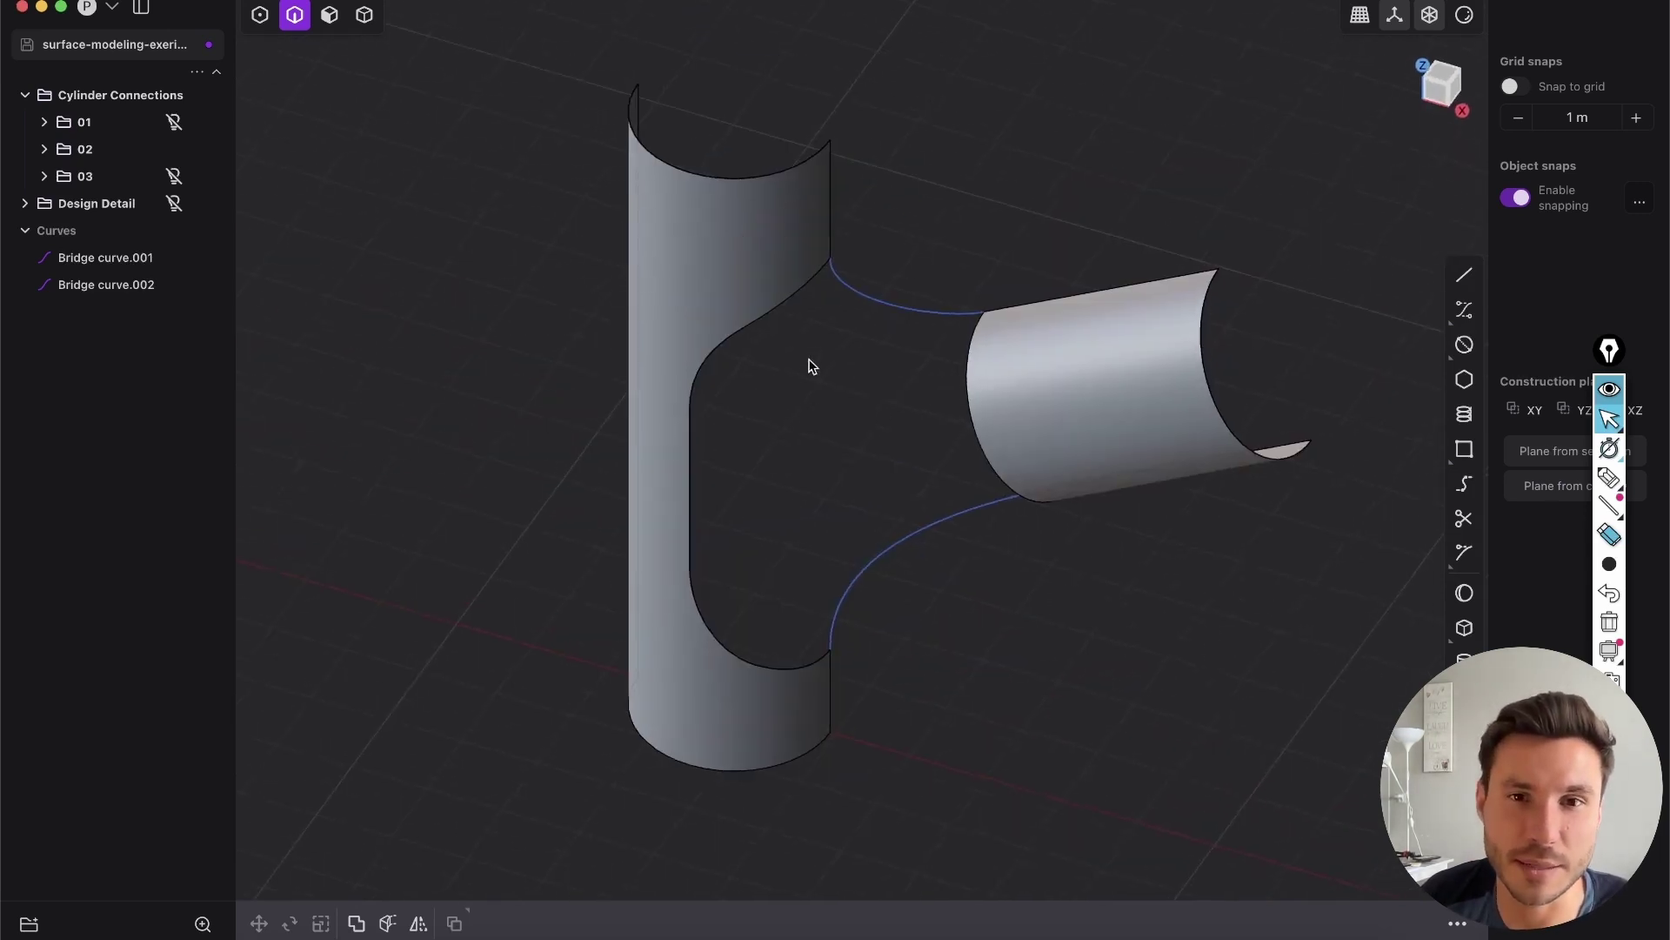
scroll(808, 355, up, 2)
key(2)
click(792, 293)
shift+click(715, 348)
shift+click(681, 492)
shift+click(696, 642)
shift+click(780, 696)
shift+click(986, 380)
middle_drag(1074, 421, 1162, 409)
shift+click(867, 393)
shift+click(954, 644)
middle_drag(1062, 470, 1029, 455)
scroll(1028, 450, down, 2)
shift+middle_drag(1035, 514, 915, 386)
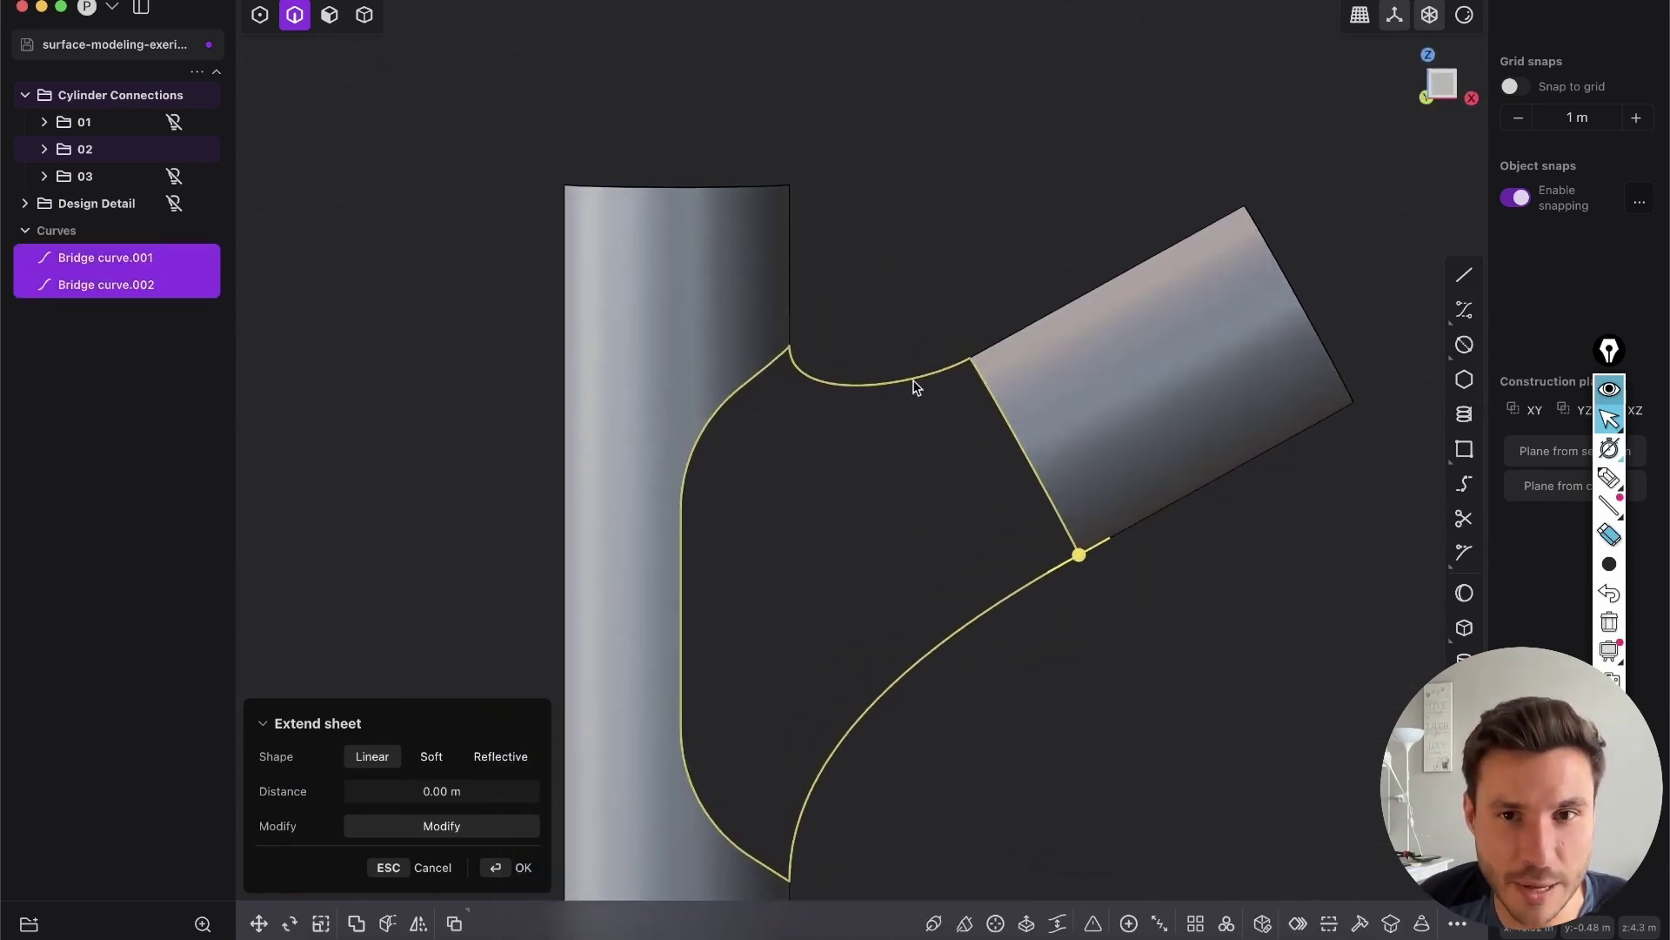
mouse_move(885, 574)
middle_down()
mouse_move(765, 653)
mouse_move(861, 589)
middle_up()
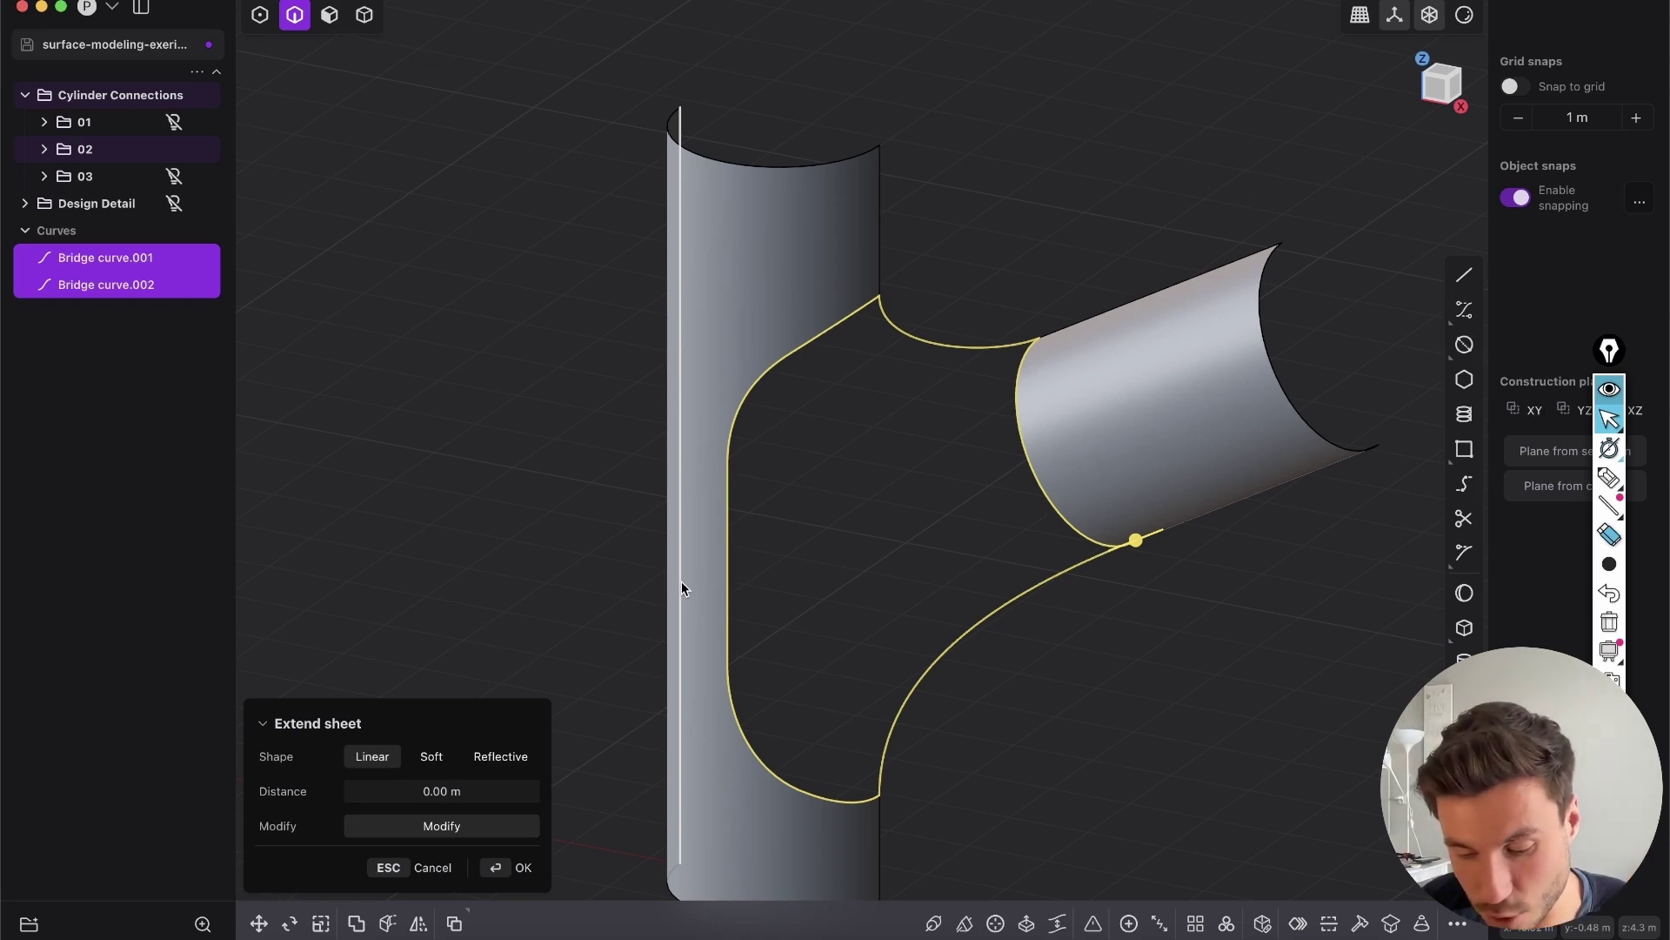
Fill the selected boundary loop between the two half-cylinders with a Patch surface and accept it.
text(fpatch)
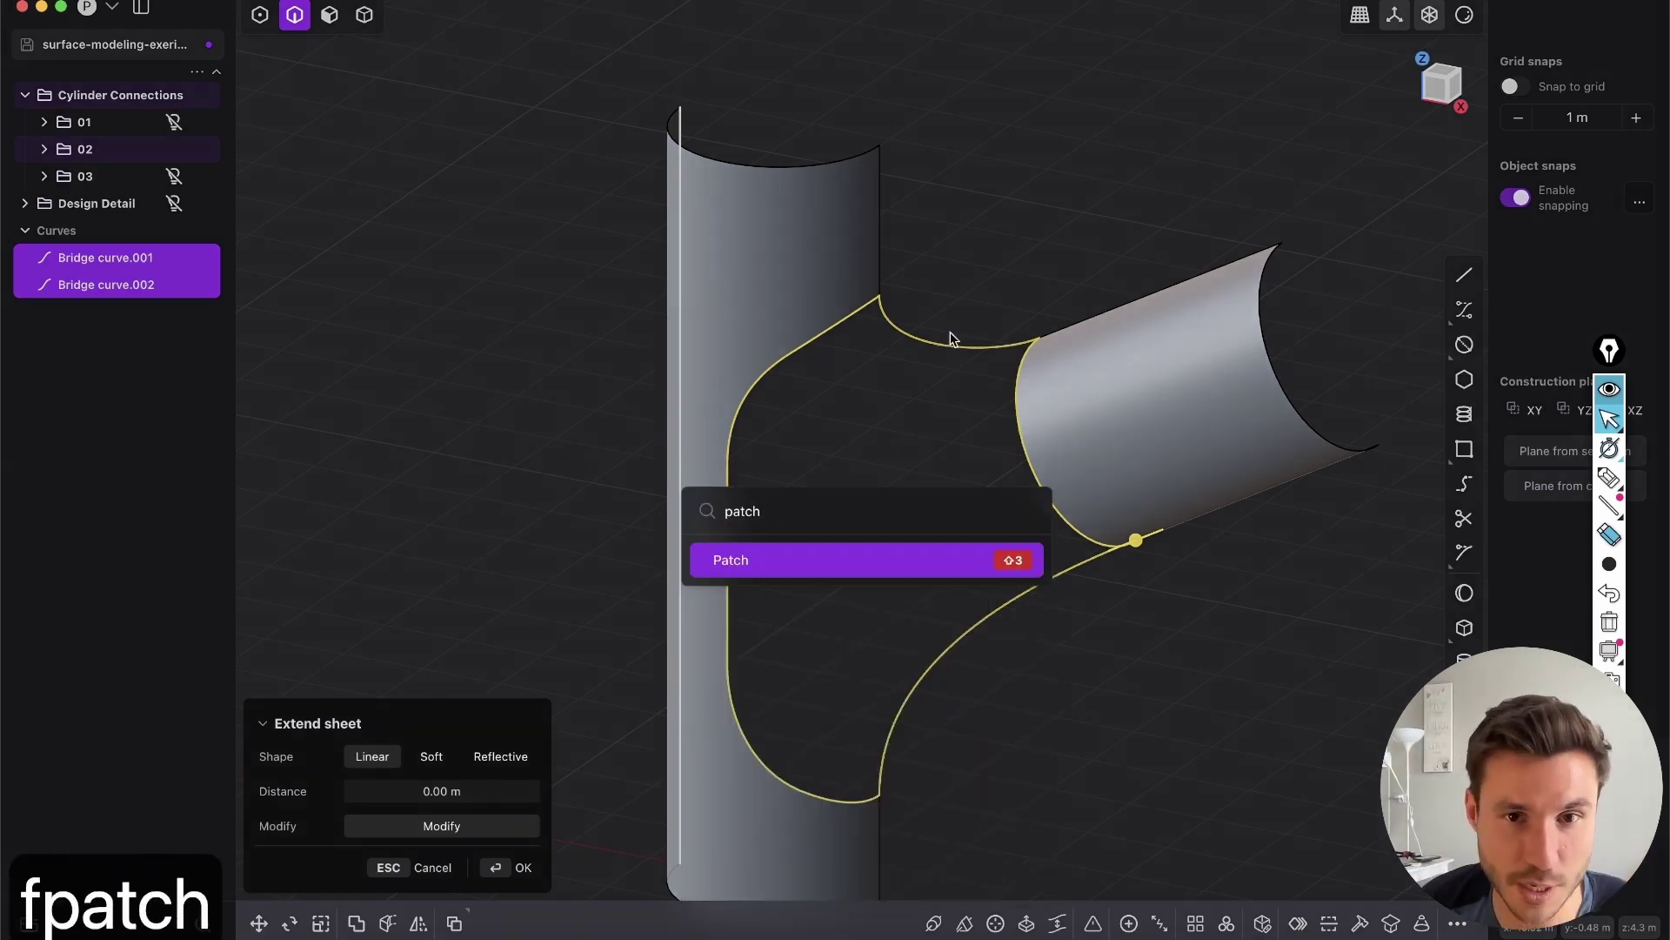
click(735, 548)
middle_drag(962, 526, 1019, 476)
middle_drag(797, 516, 768, 657)
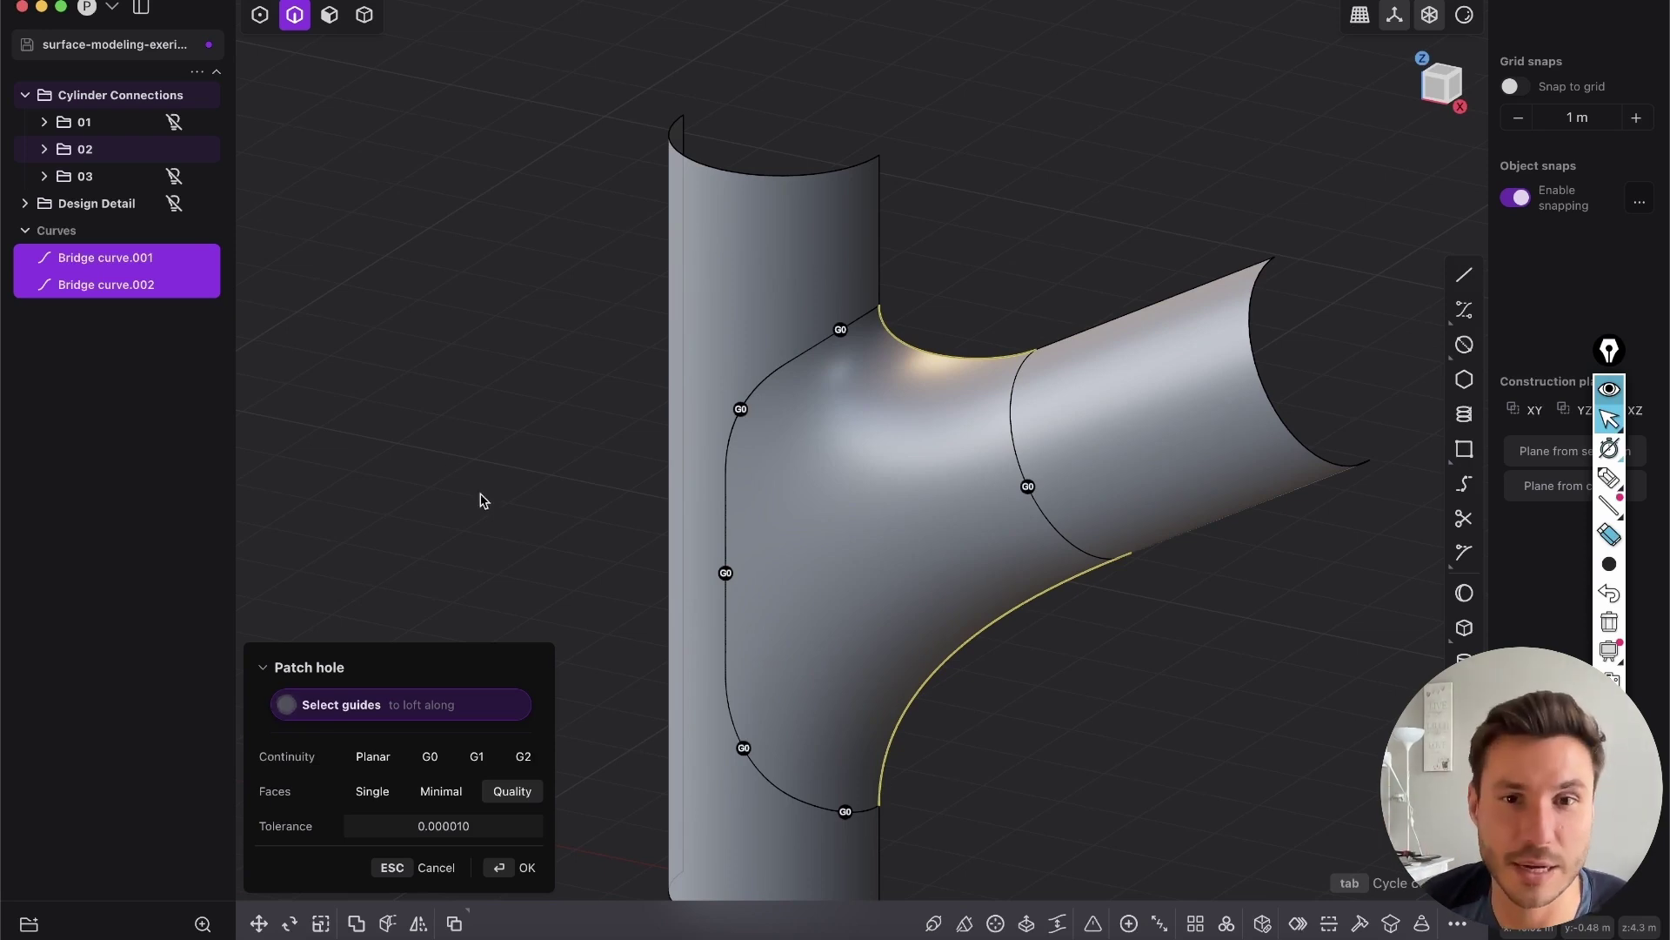
click(522, 867)
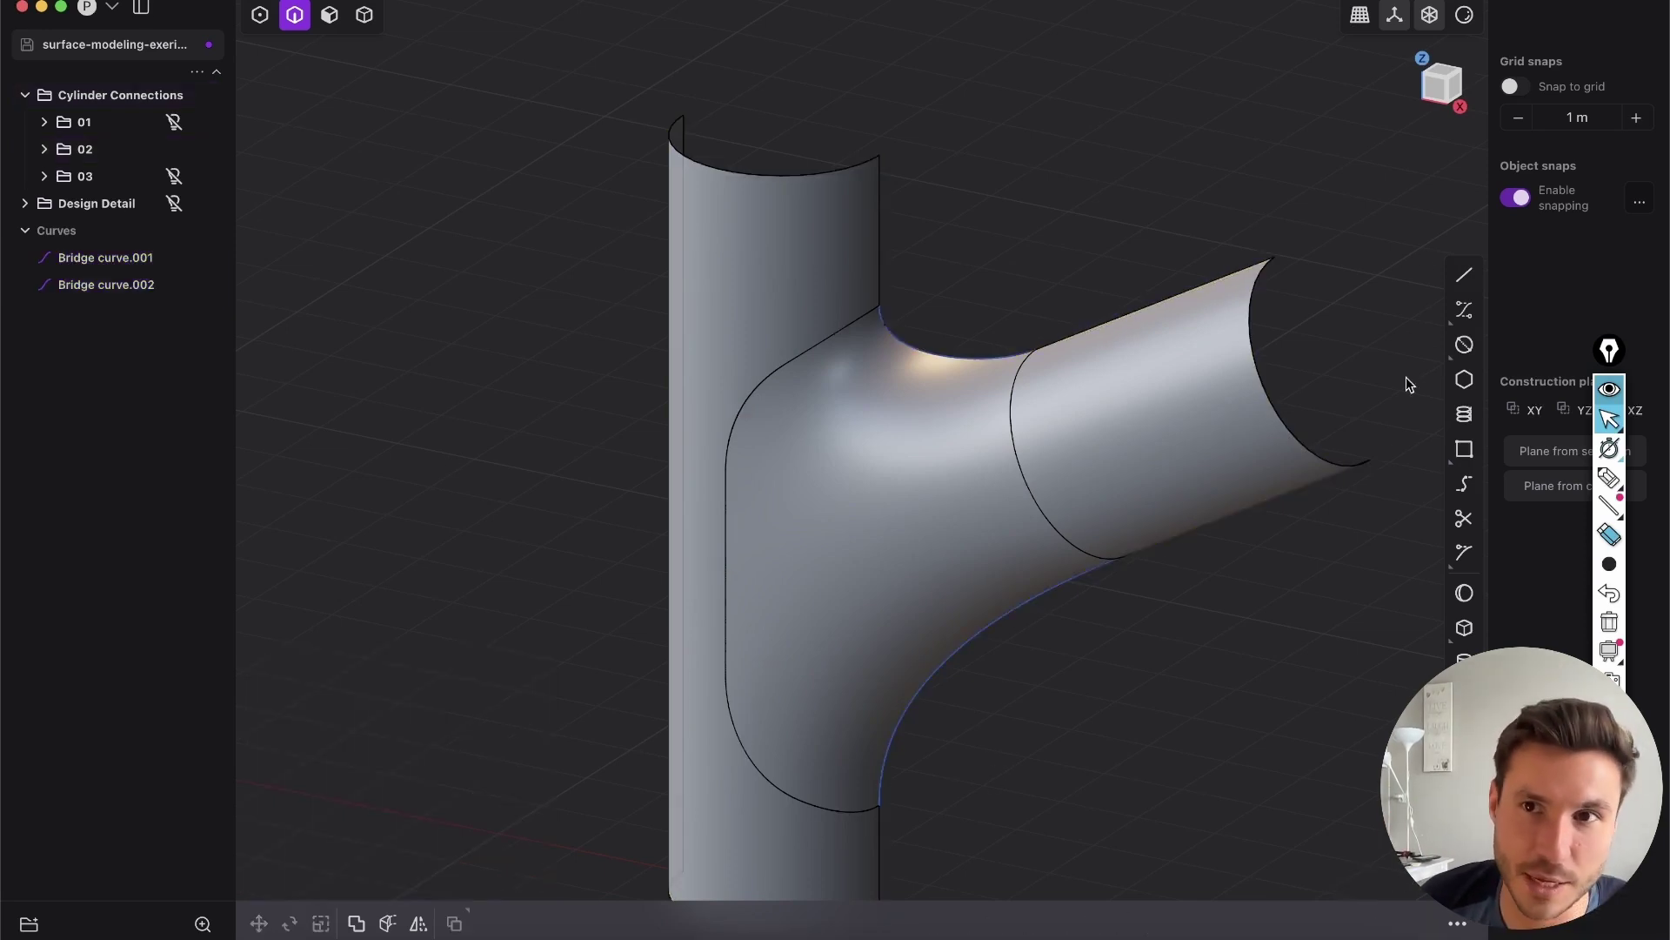
Hide the surface edges, apply the glossy red matcap and inspect the patch's reflections across both half-cylinders.
click(1465, 15)
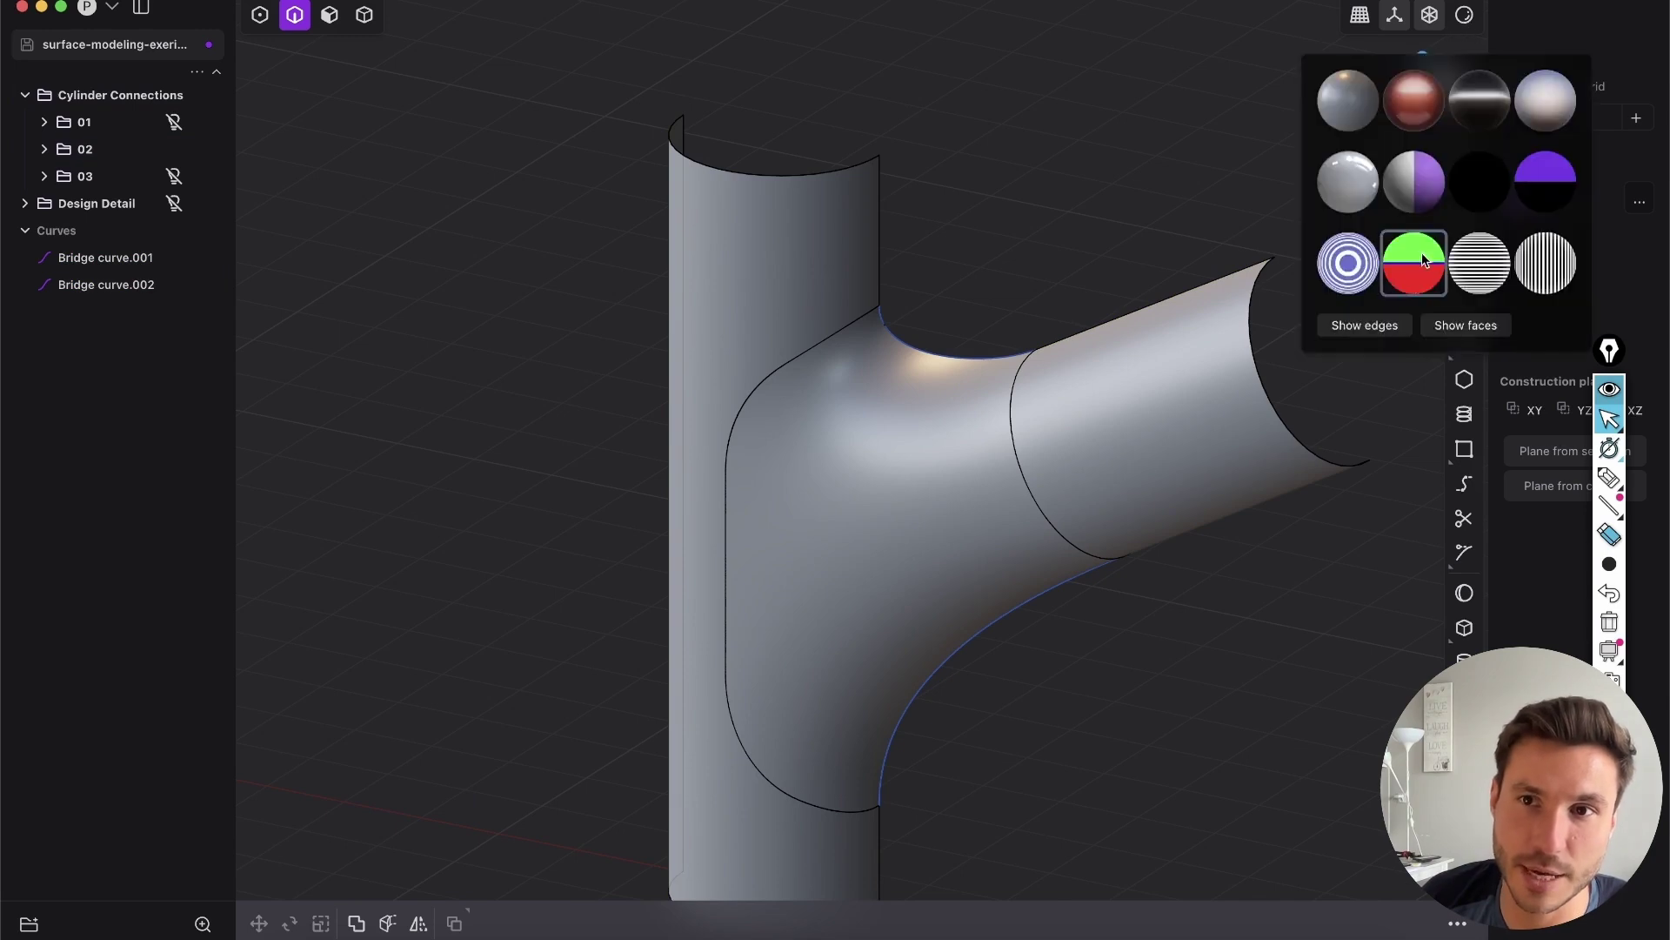
click(1466, 17)
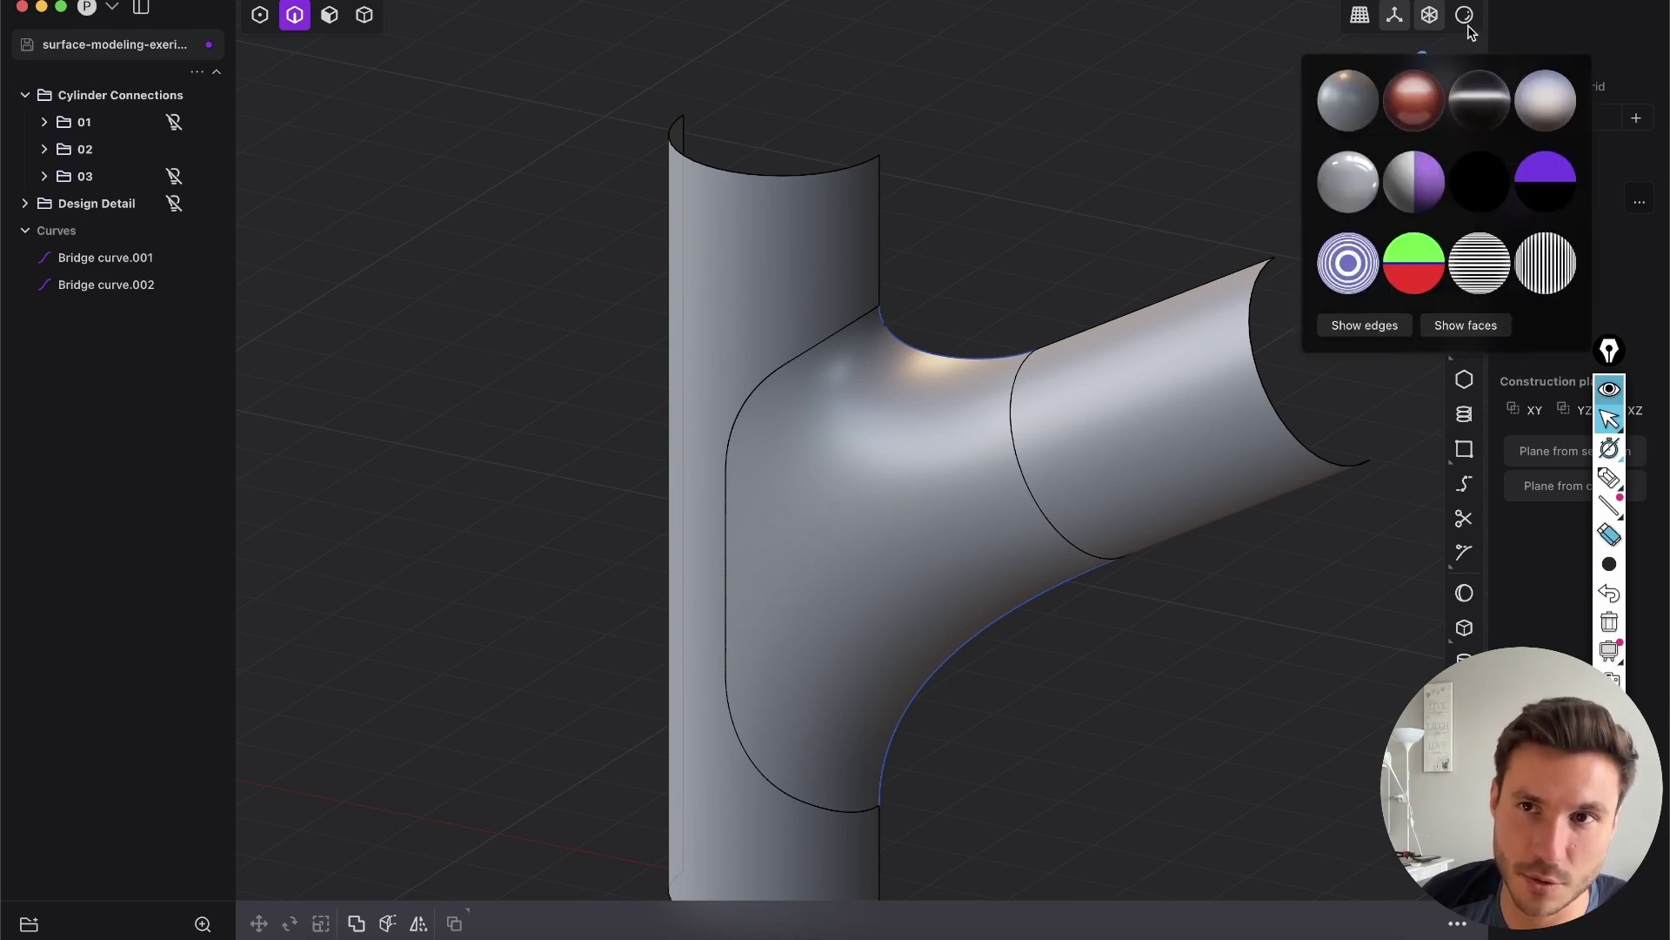
click(1355, 327)
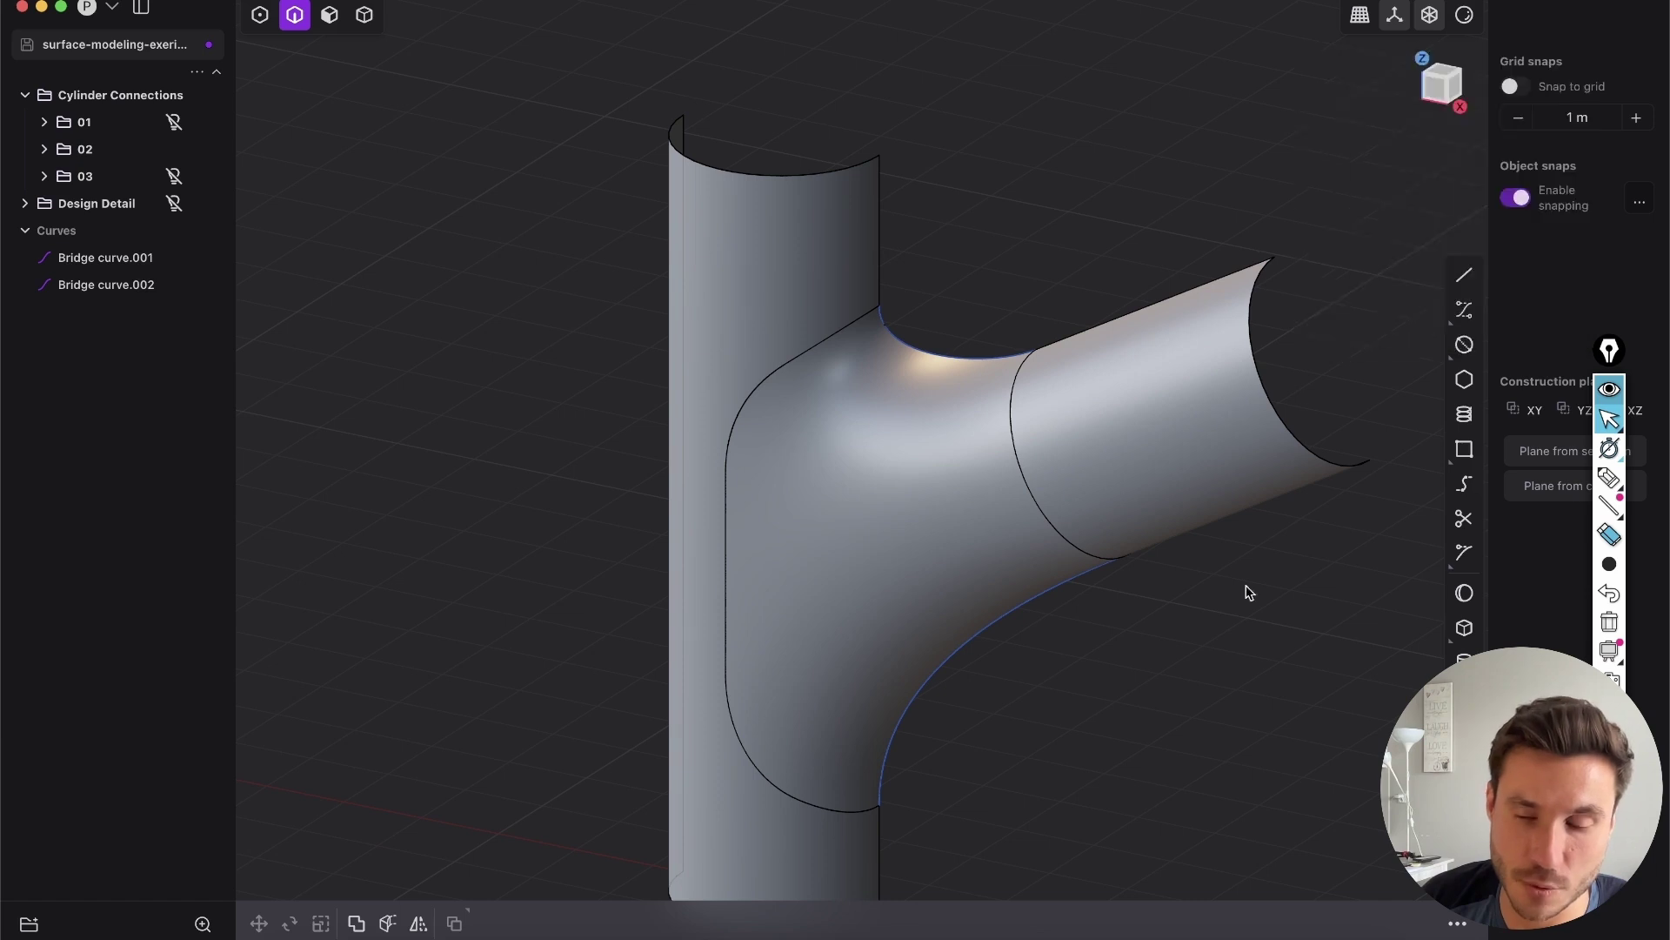
key(shift+e)
middle_drag(1100, 376, 1075, 436)
middle_drag(994, 520, 1006, 347)
click(1464, 15)
click(1414, 98)
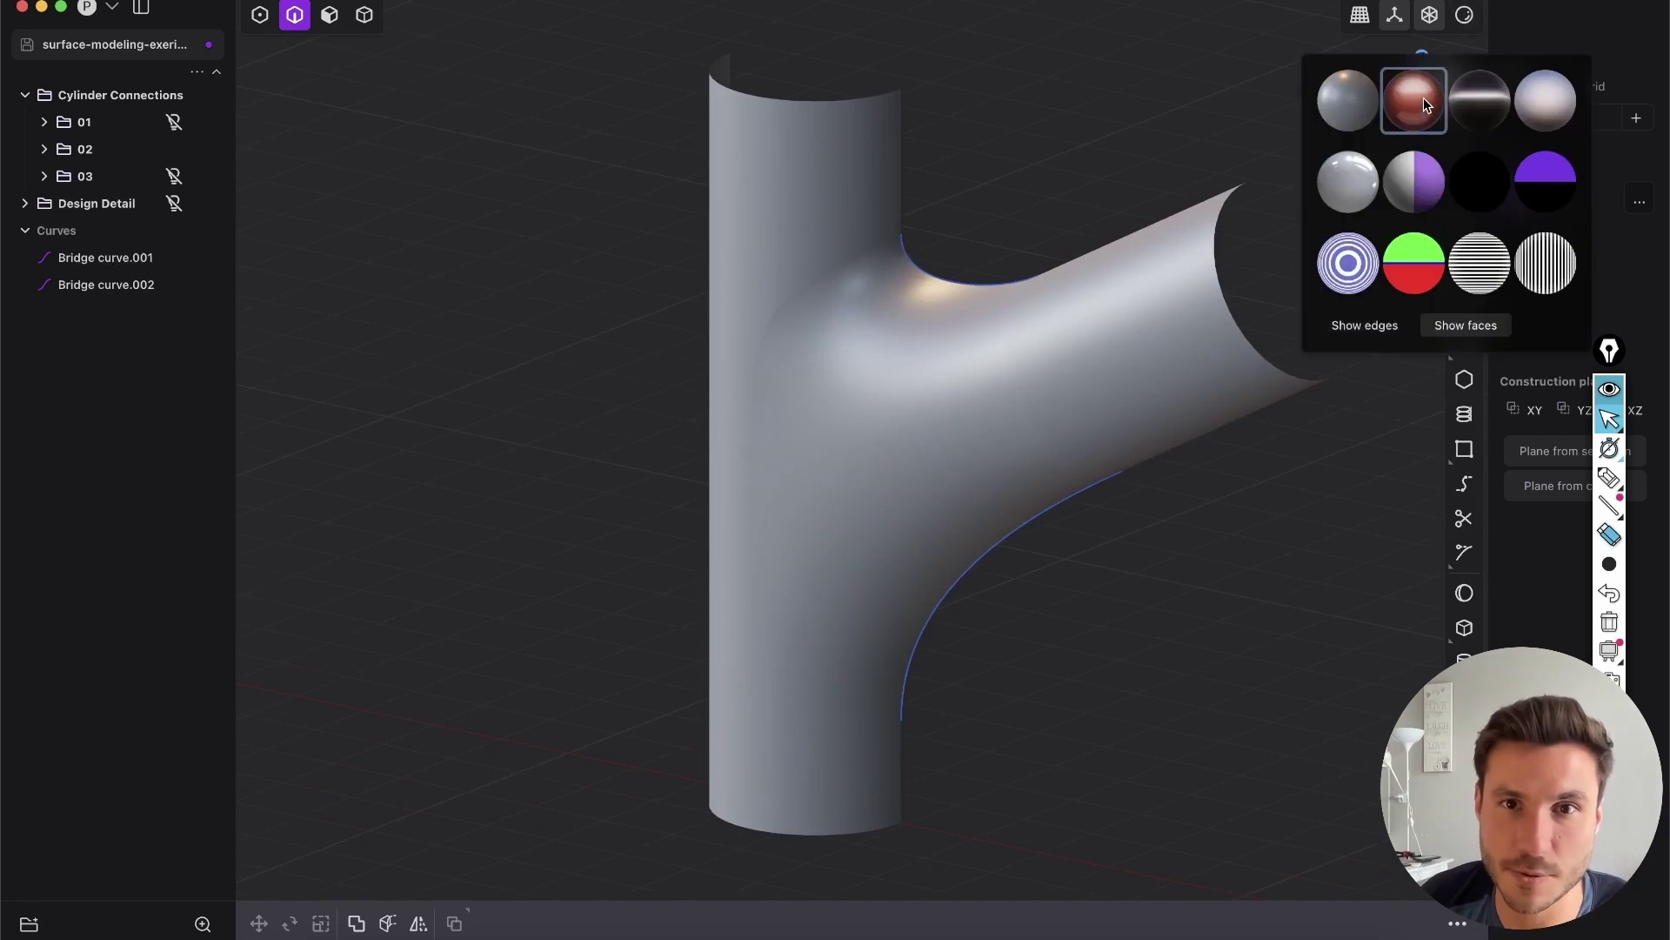
scroll(906, 398, up, 5)
mouse_move(812, 439)
middle_down()
mouse_move(806, 545)
mouse_move(1149, 384)
middle_up()
mouse_move(780, 319)
middle_down()
mouse_move(780, 336)
mouse_move(786, 273)
mouse_move(757, 341)
middle_up()
middle_drag(803, 534, 1053, 355)
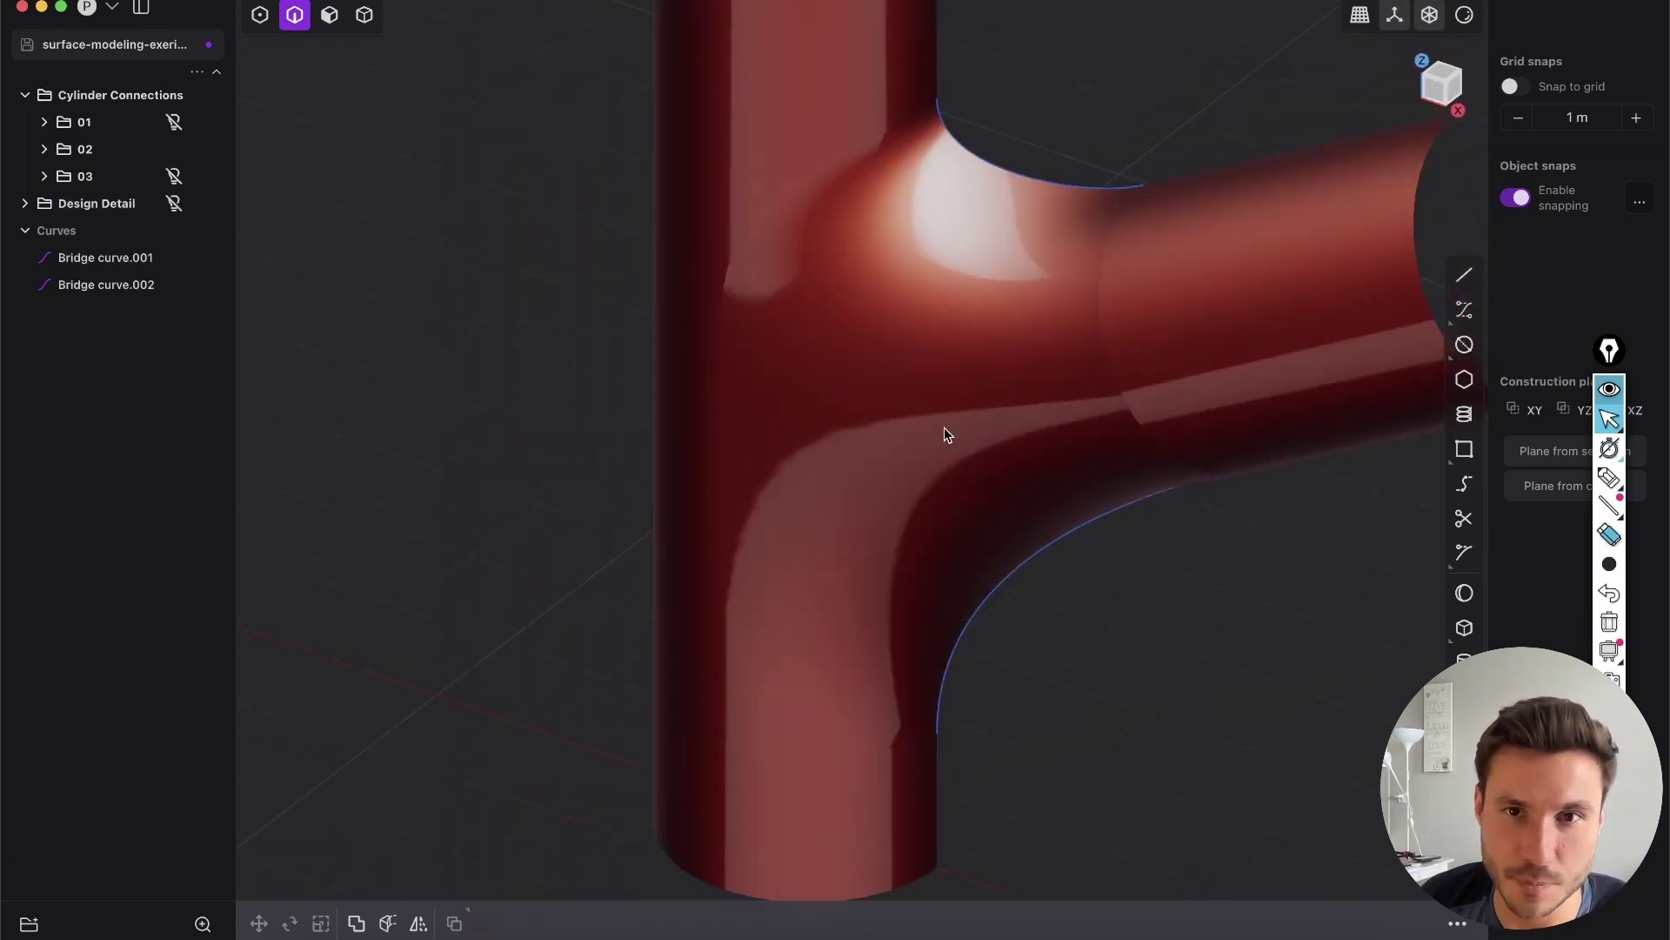
Delete the patch face between the tall and angled half-cylinders.
key(3)
key(Tab)
key(3)
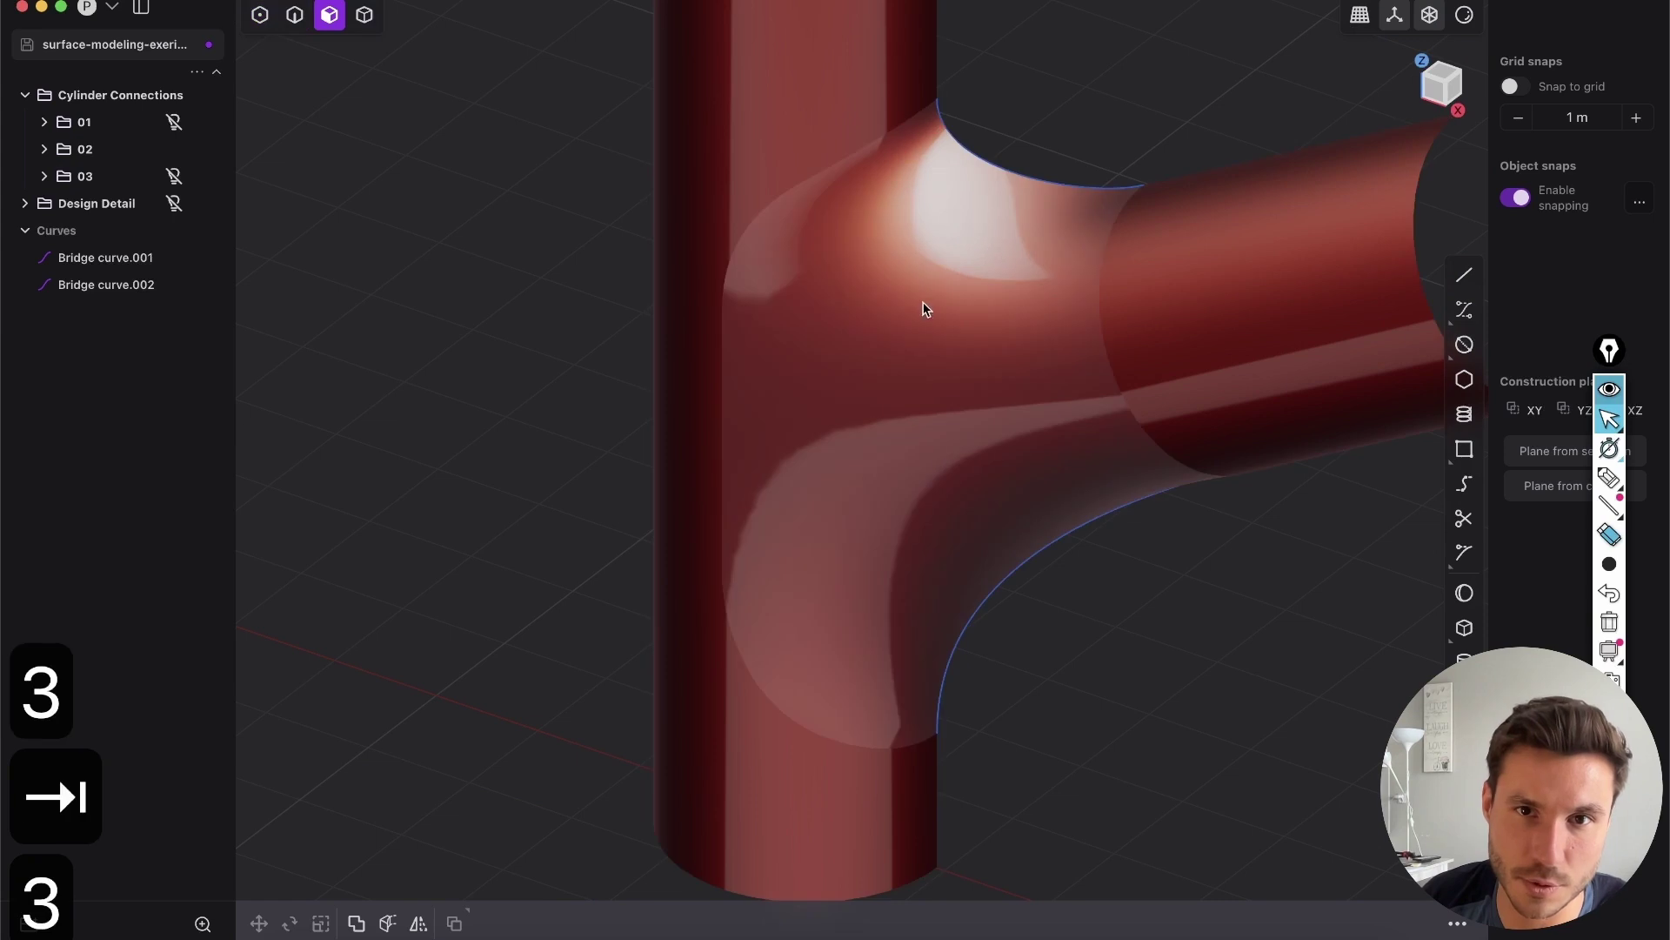
click(925, 309)
key(shift+x)
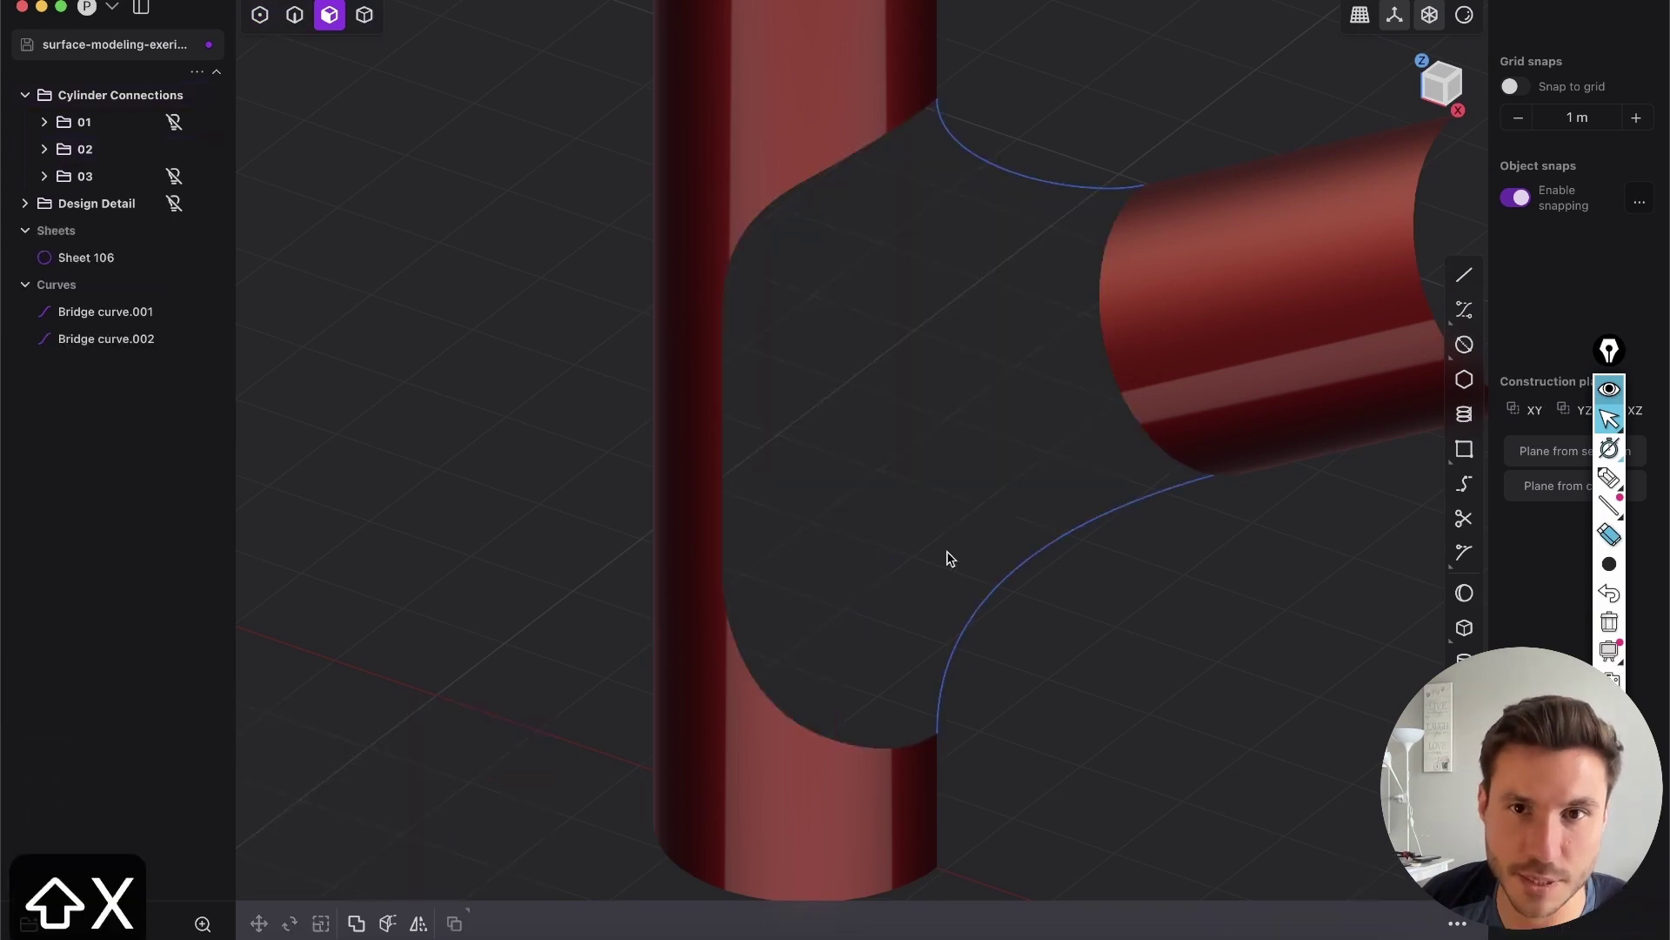
Show the edges and select the loop around the gap: cutout edges, both bridge curves and the angled half-cylinder's near end edge.
key(shift+e)
key(2)
click(833, 181)
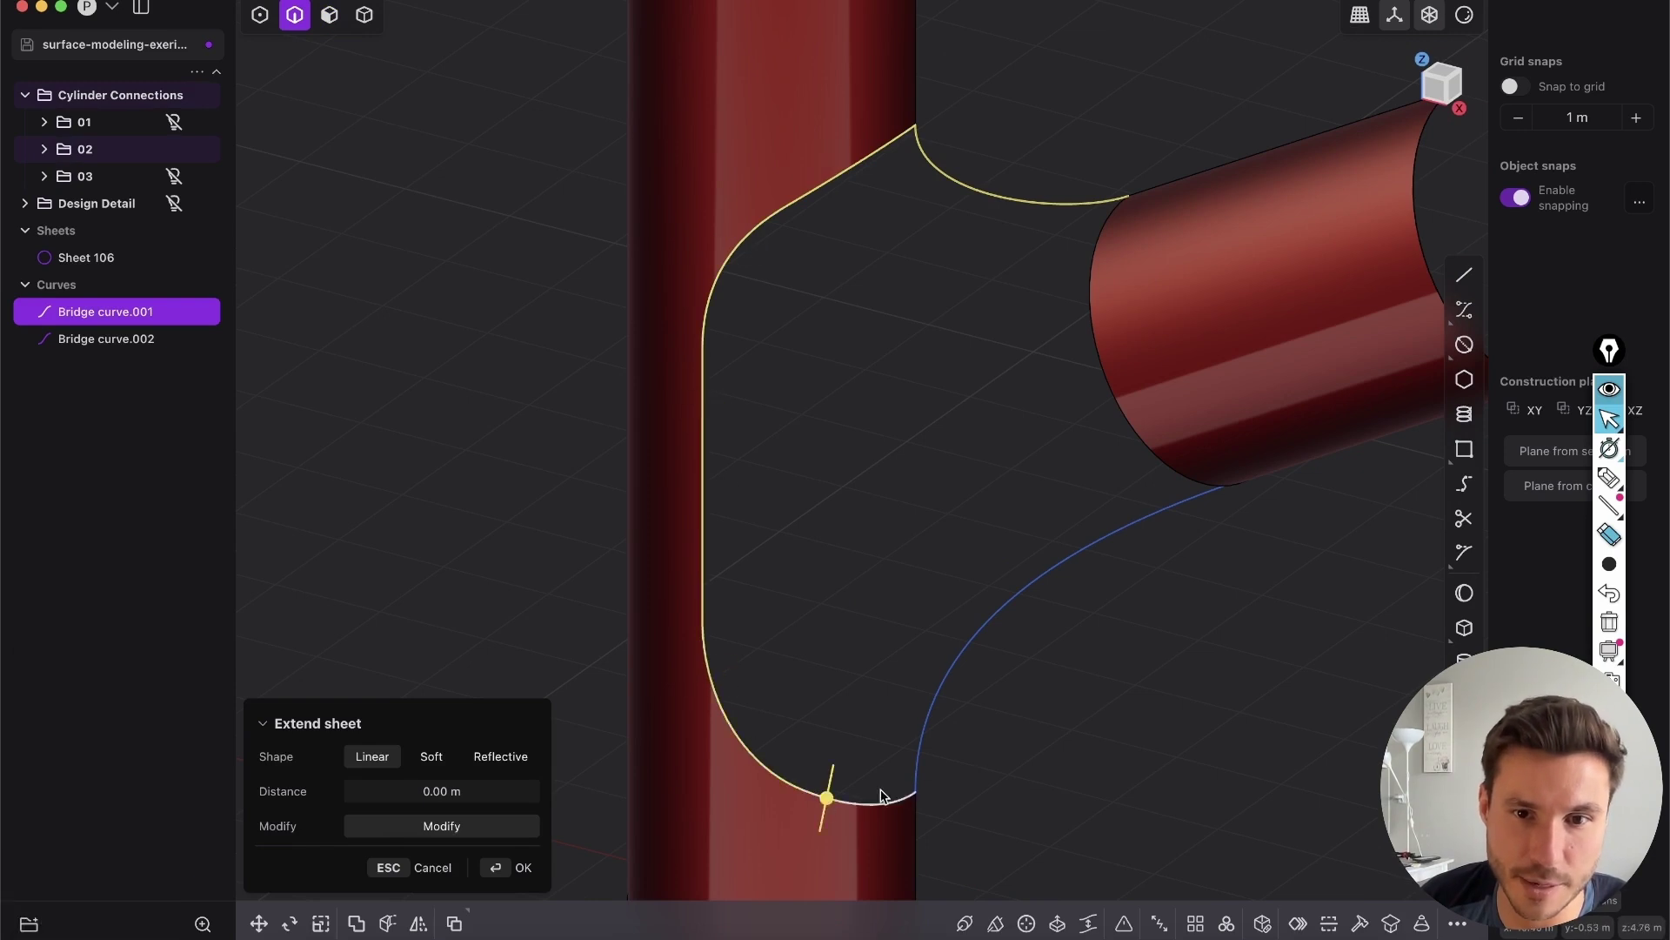
shift+click(992, 639)
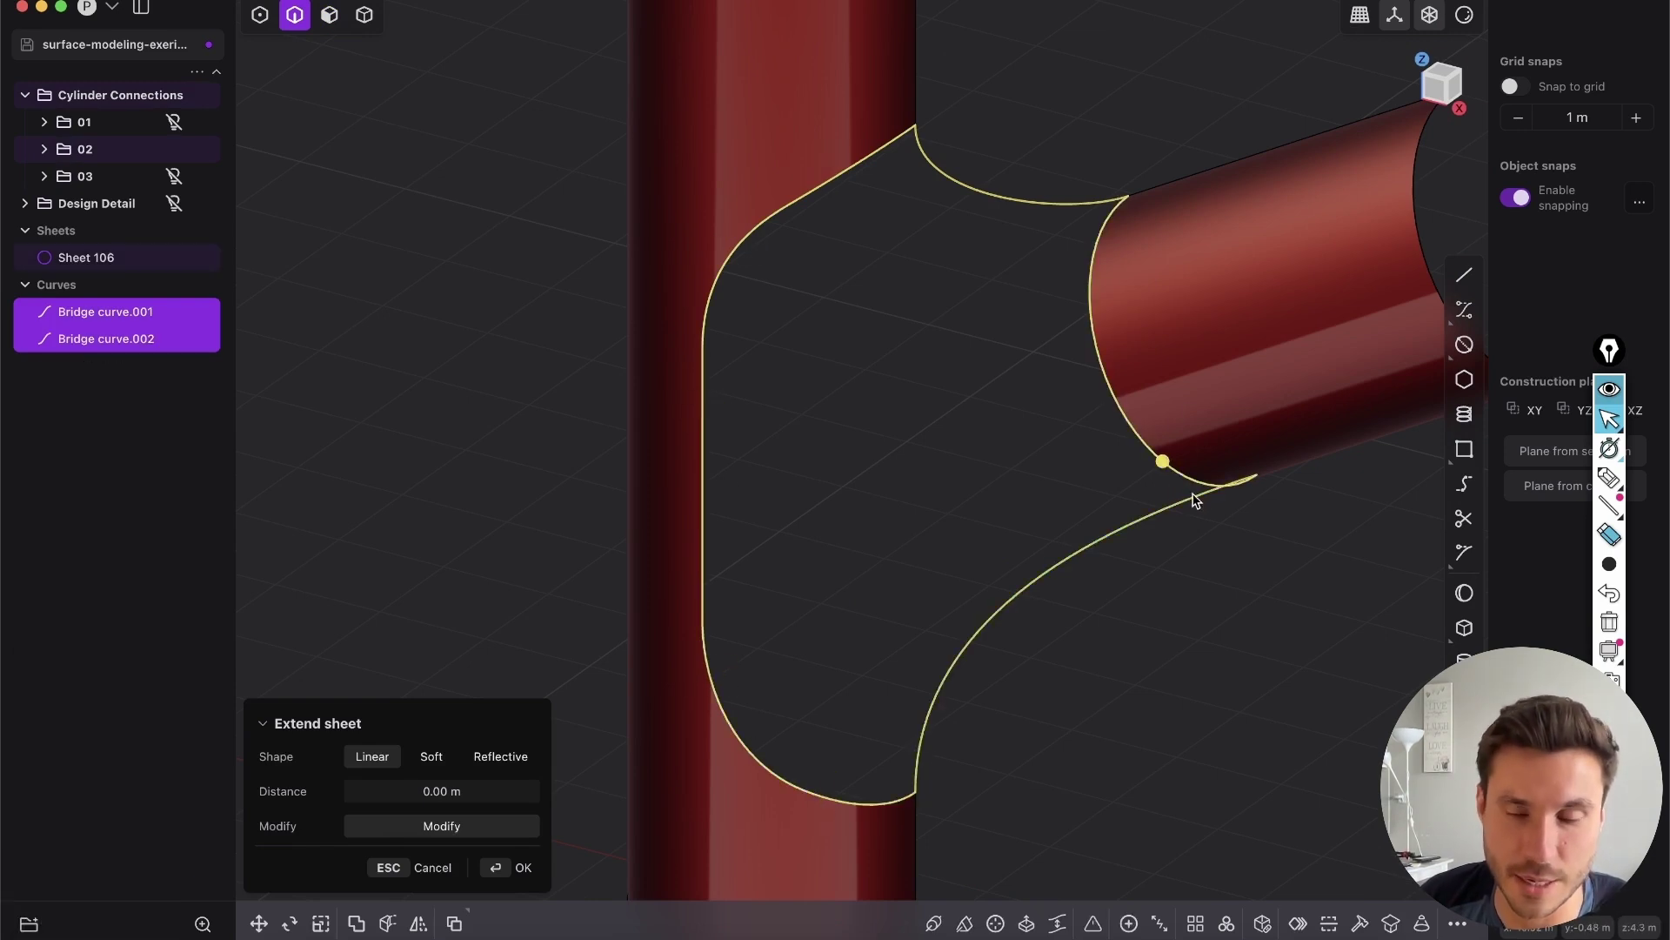
Fill the selected loop with a Patch surface, set G1 continuity along the cutout's edges, and accept it.
key(shift+3)
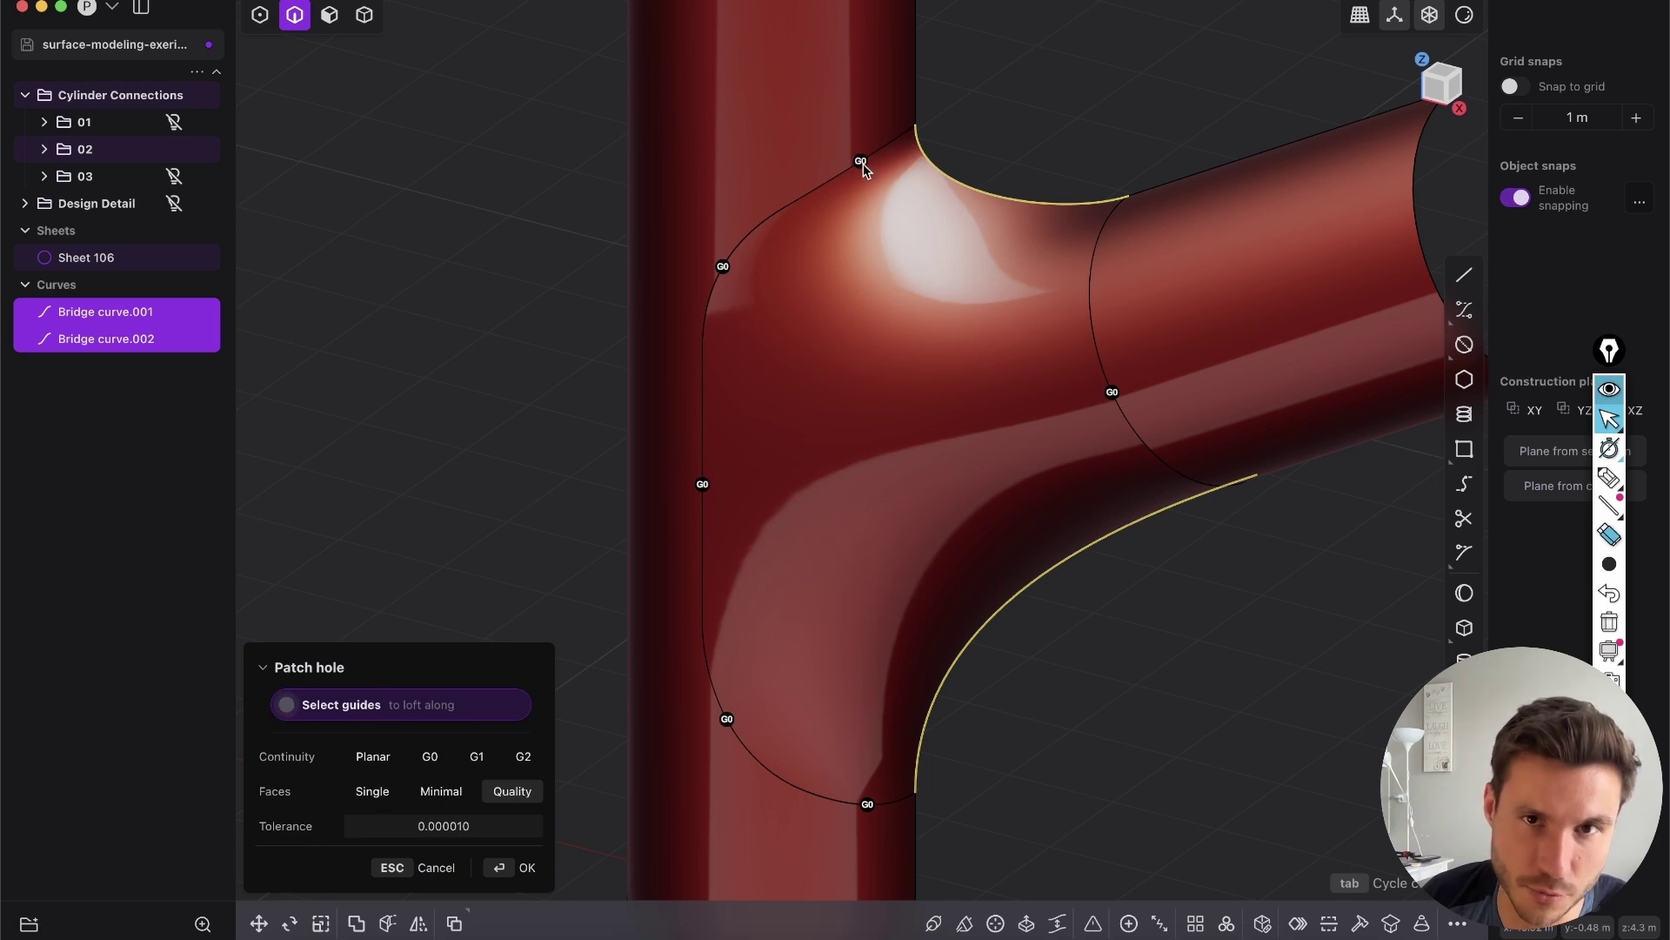
click(702, 485)
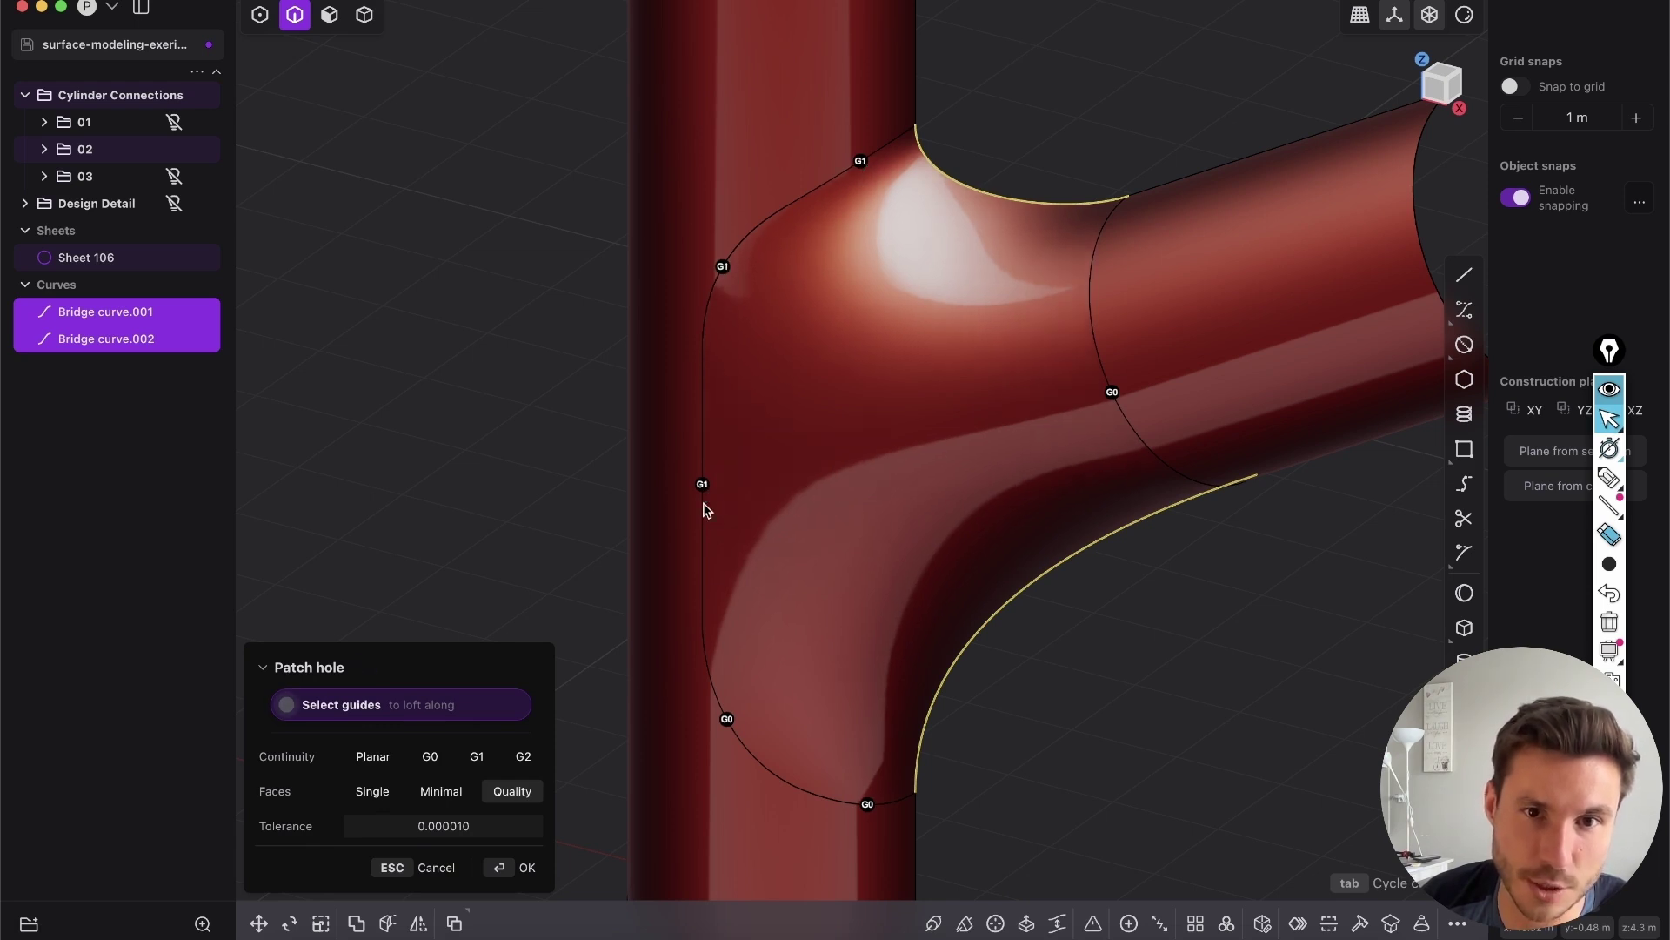
click(728, 720)
click(867, 805)
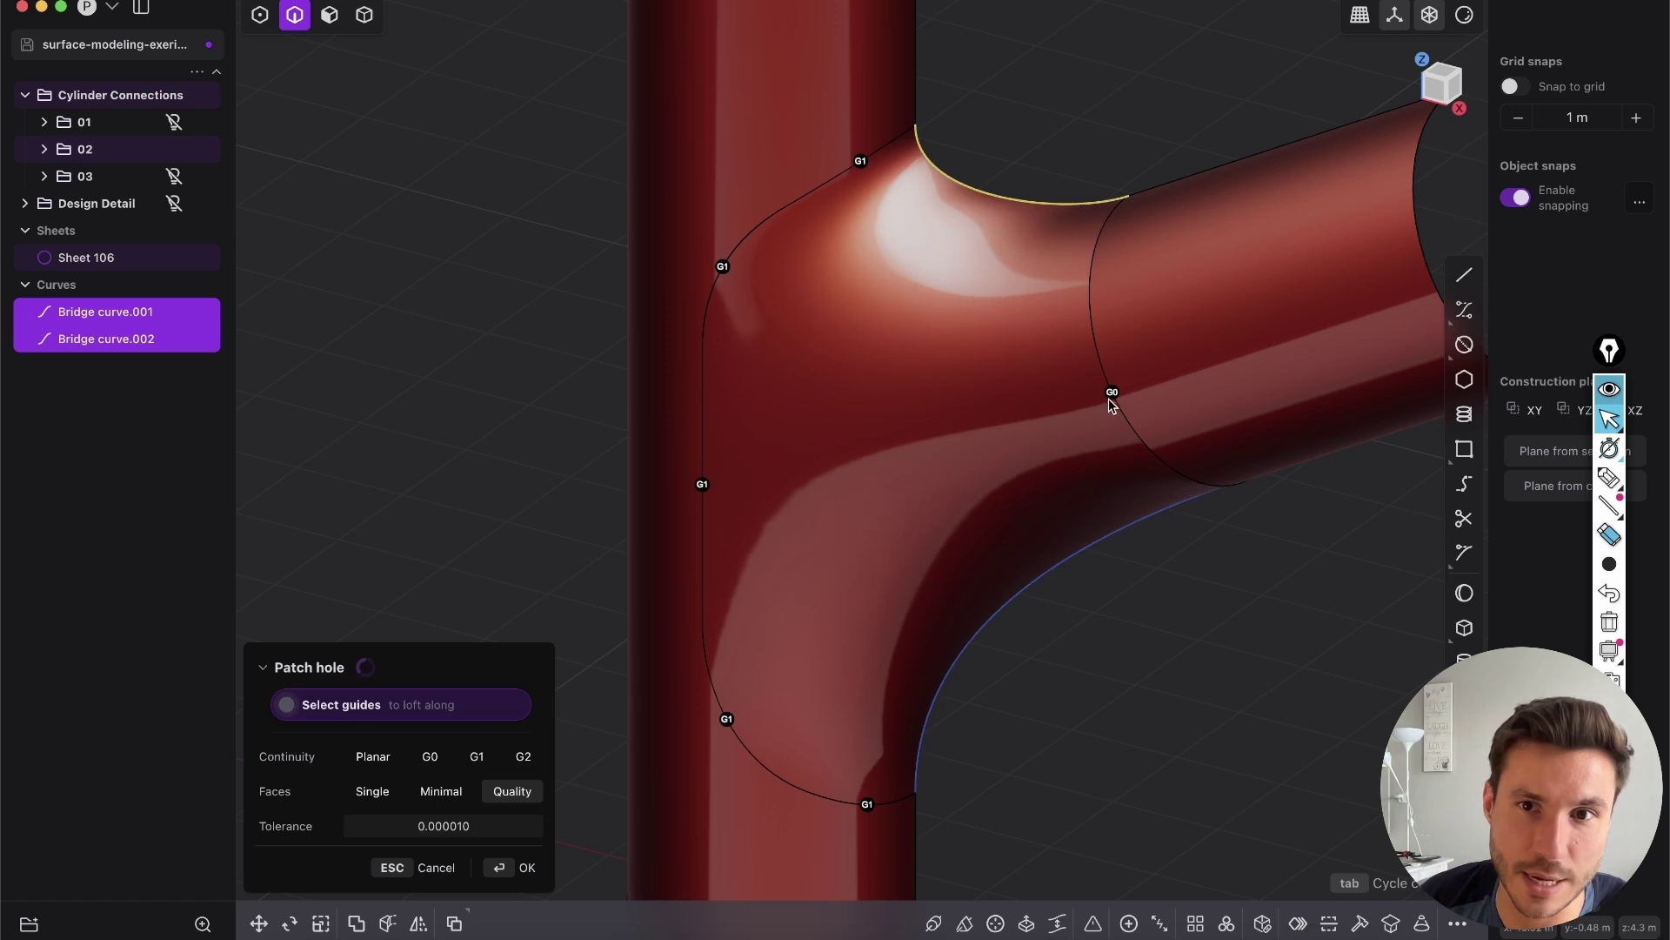
mouse_move(1182, 439)
middle_down()
mouse_move(1181, 299)
mouse_move(1230, 250)
mouse_move(1282, 336)
mouse_move(1249, 380)
mouse_move(1240, 353)
middle_up()
click(523, 867)
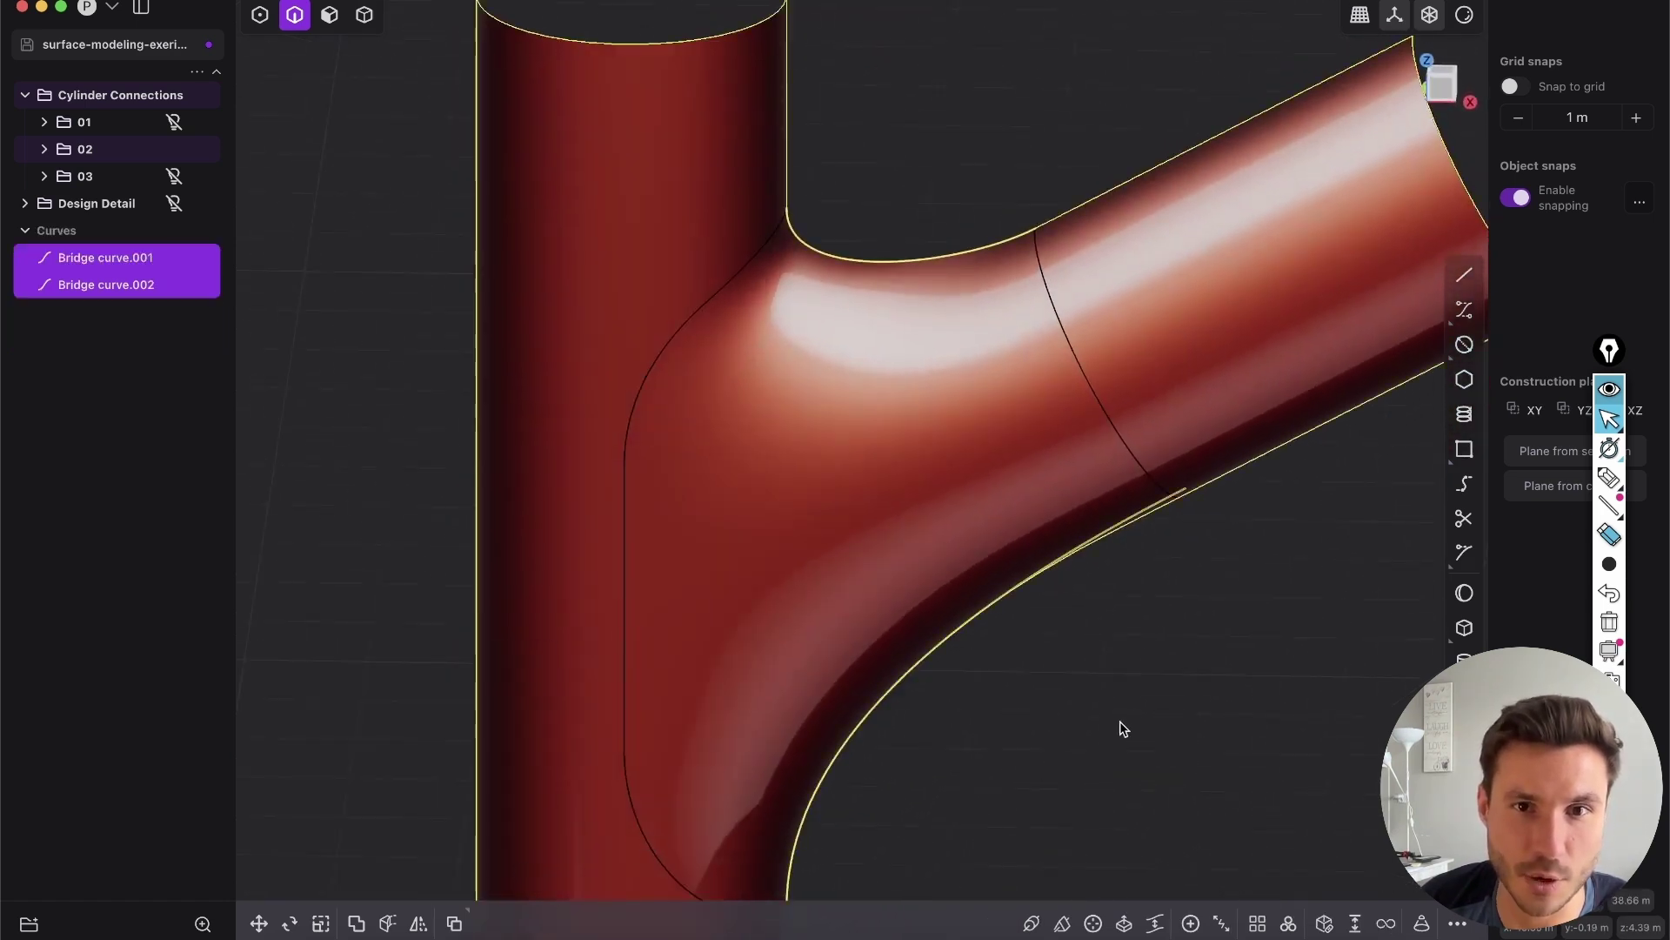
Hide the edges and examine the new patch's reflections and transitions from several angles.
key(shift+e)
mouse_move(1178, 383)
middle_down()
mouse_move(1133, 377)
mouse_move(1088, 492)
middle_up()
scroll(1099, 635, up, 4)
mouse_move(1103, 773)
middle_down()
mouse_move(1163, 677)
mouse_move(1152, 566)
mouse_move(1207, 386)
mouse_move(1137, 413)
mouse_move(1149, 503)
mouse_move(1137, 485)
mouse_move(1185, 486)
middle_up()
scroll(1151, 567, down, 3)
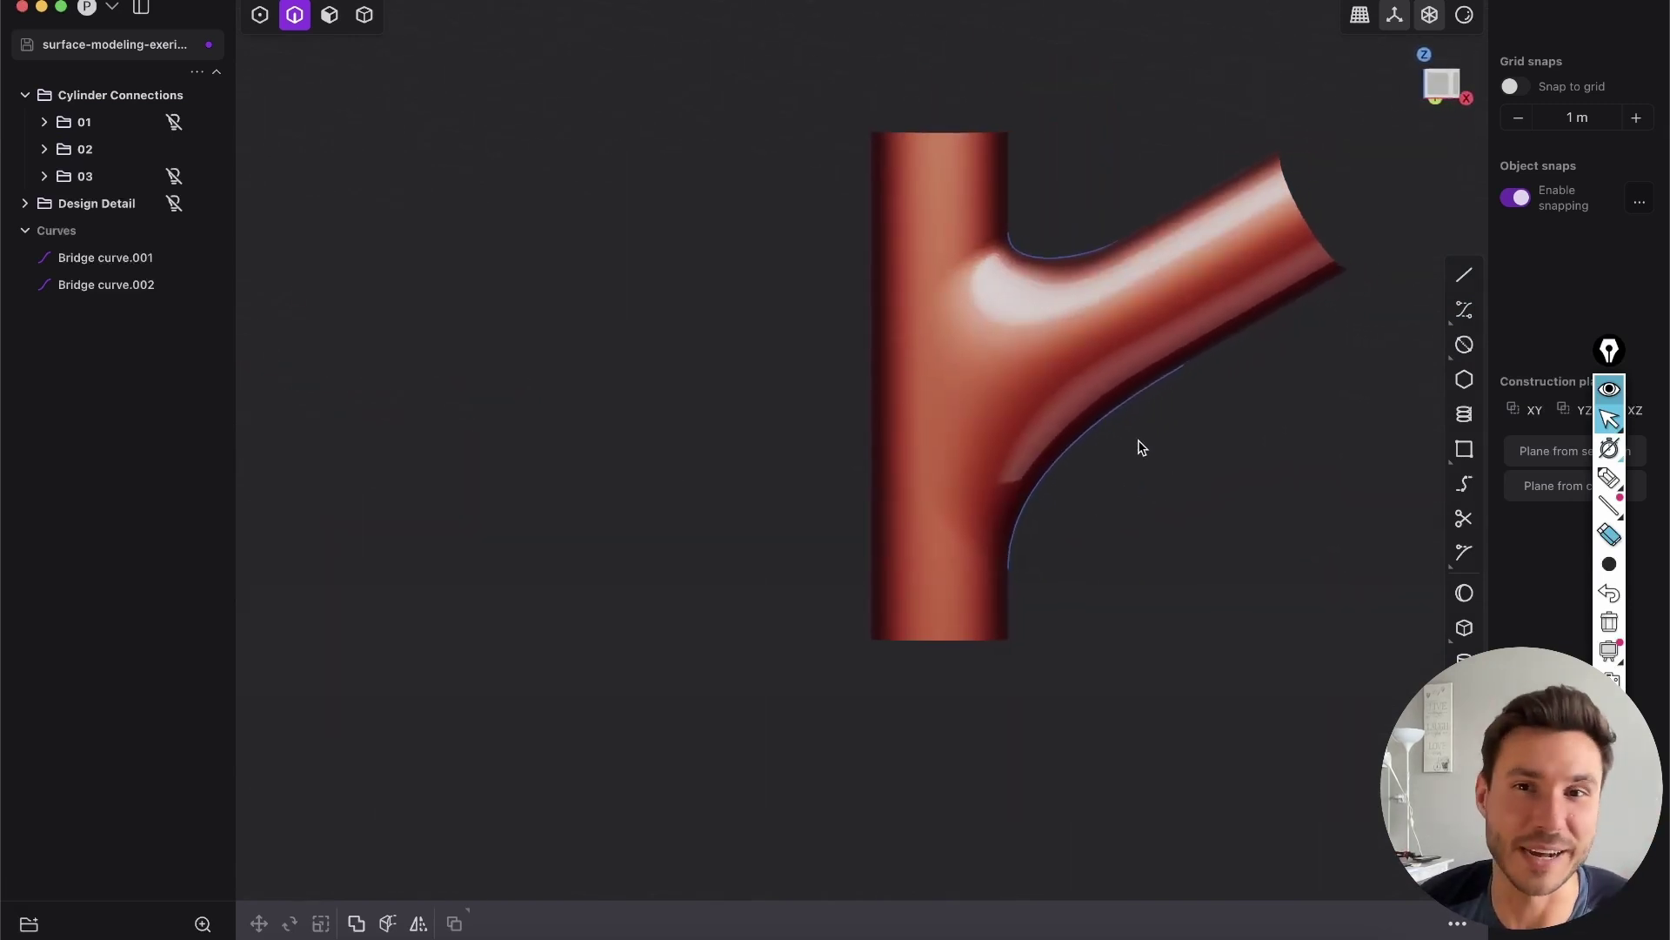
middle_drag(1136, 402, 1060, 505)
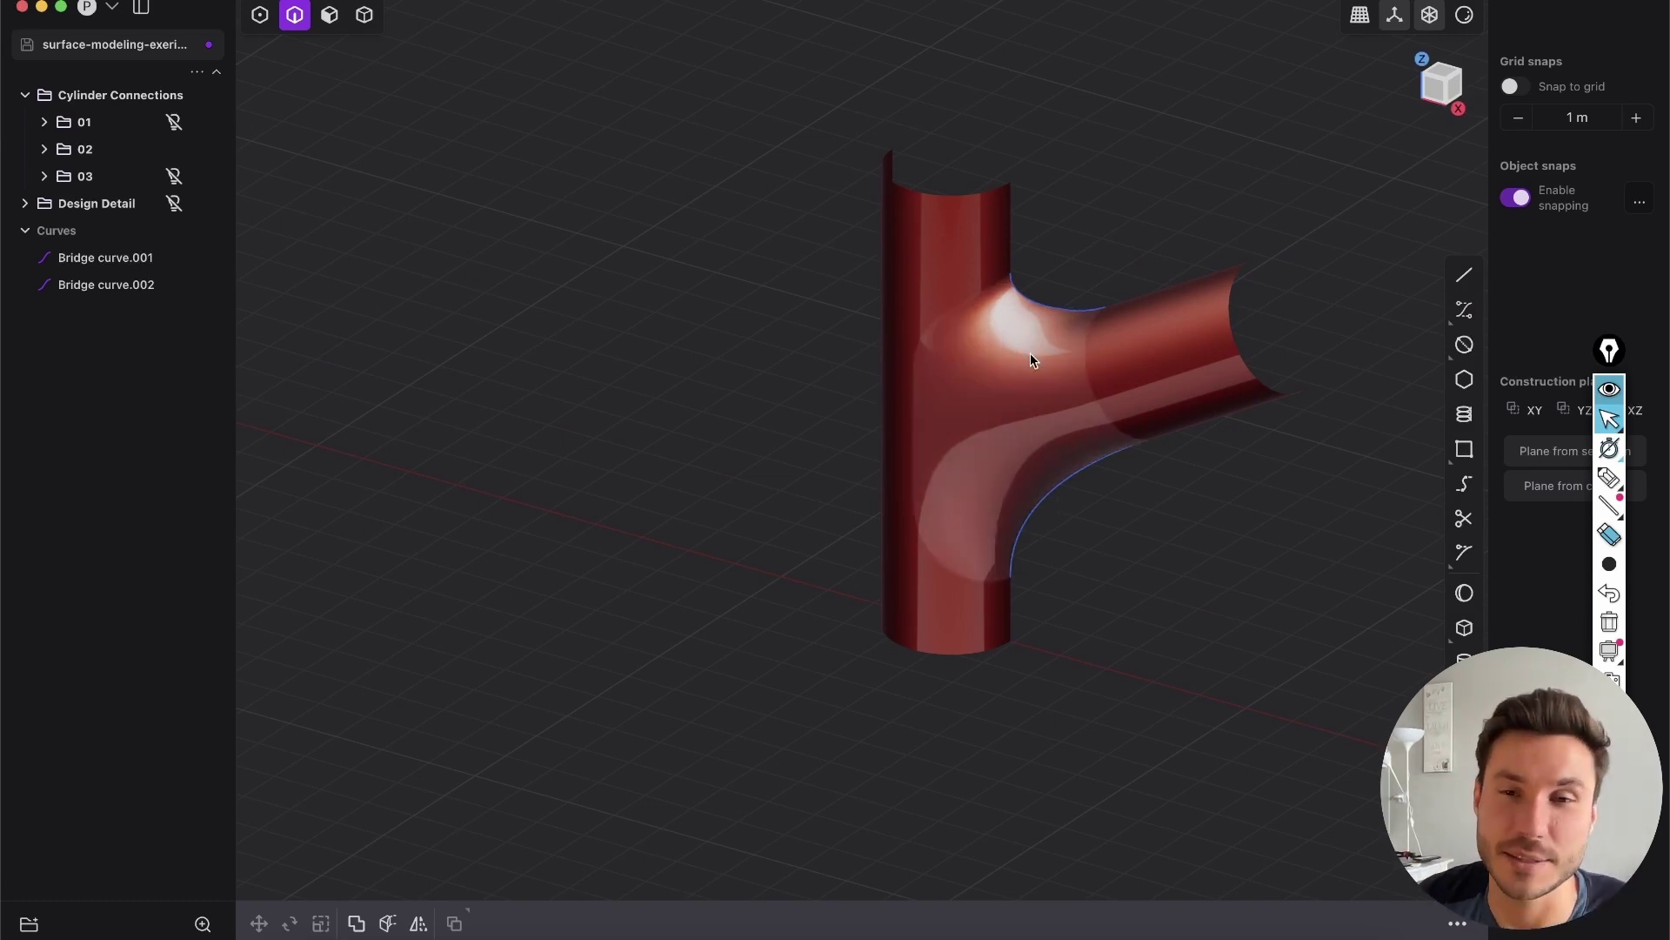
shift+middle_drag(1033, 354, 804, 461)
shift+middle_drag(977, 414, 978, 489)
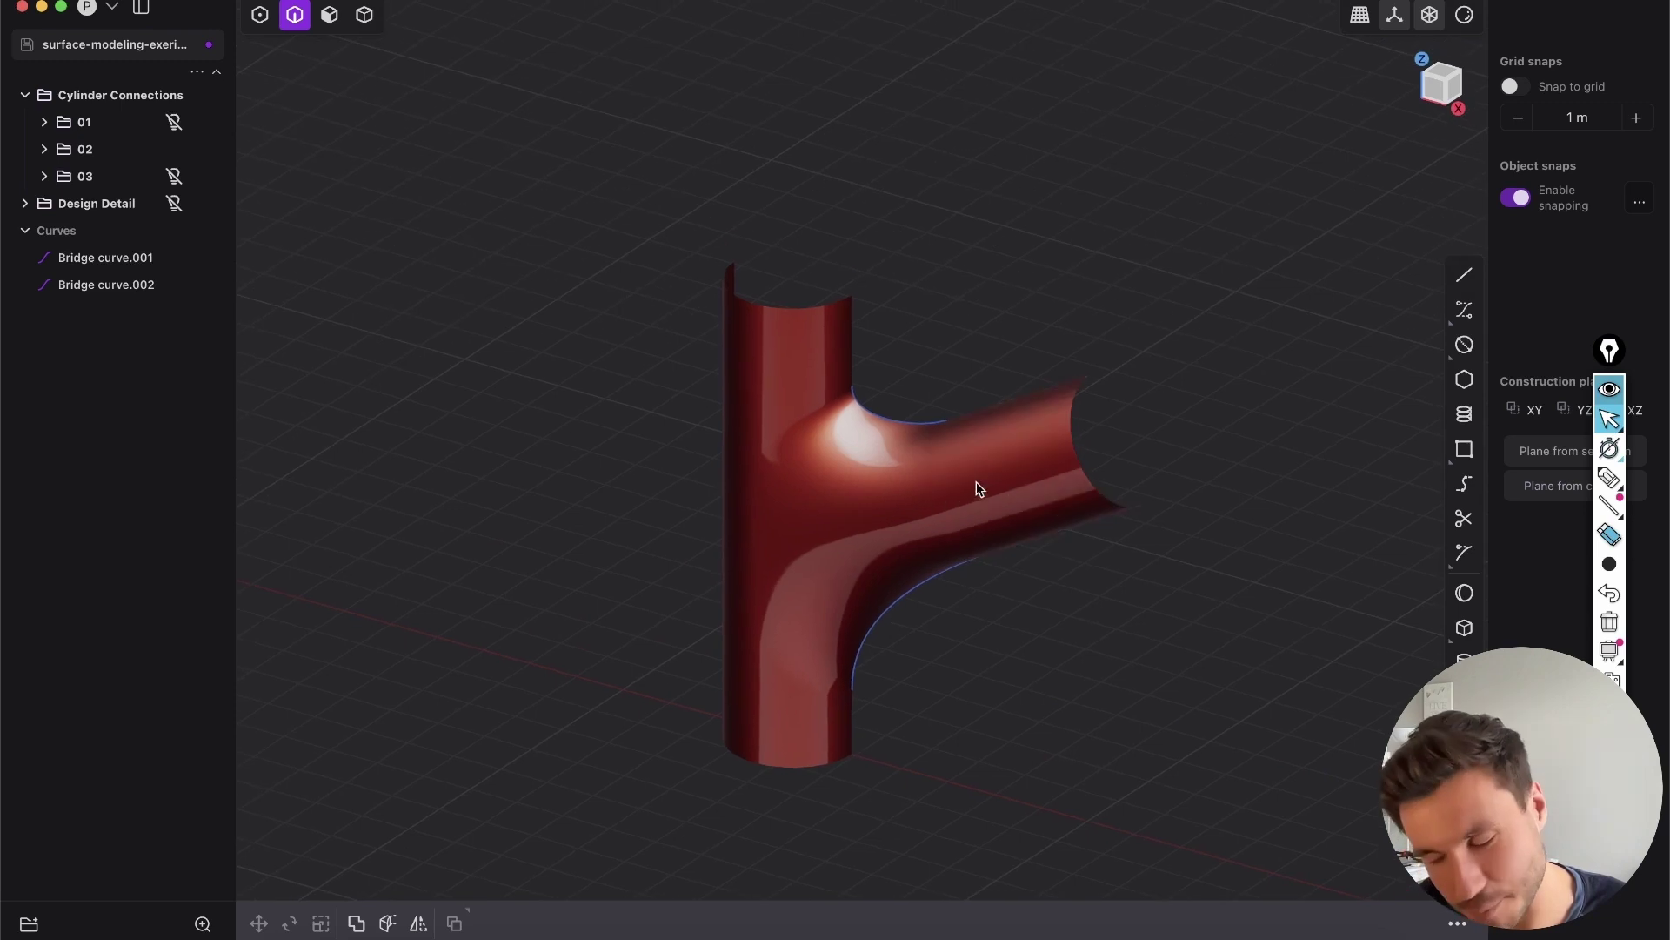
middle_drag(926, 421, 795, 544)
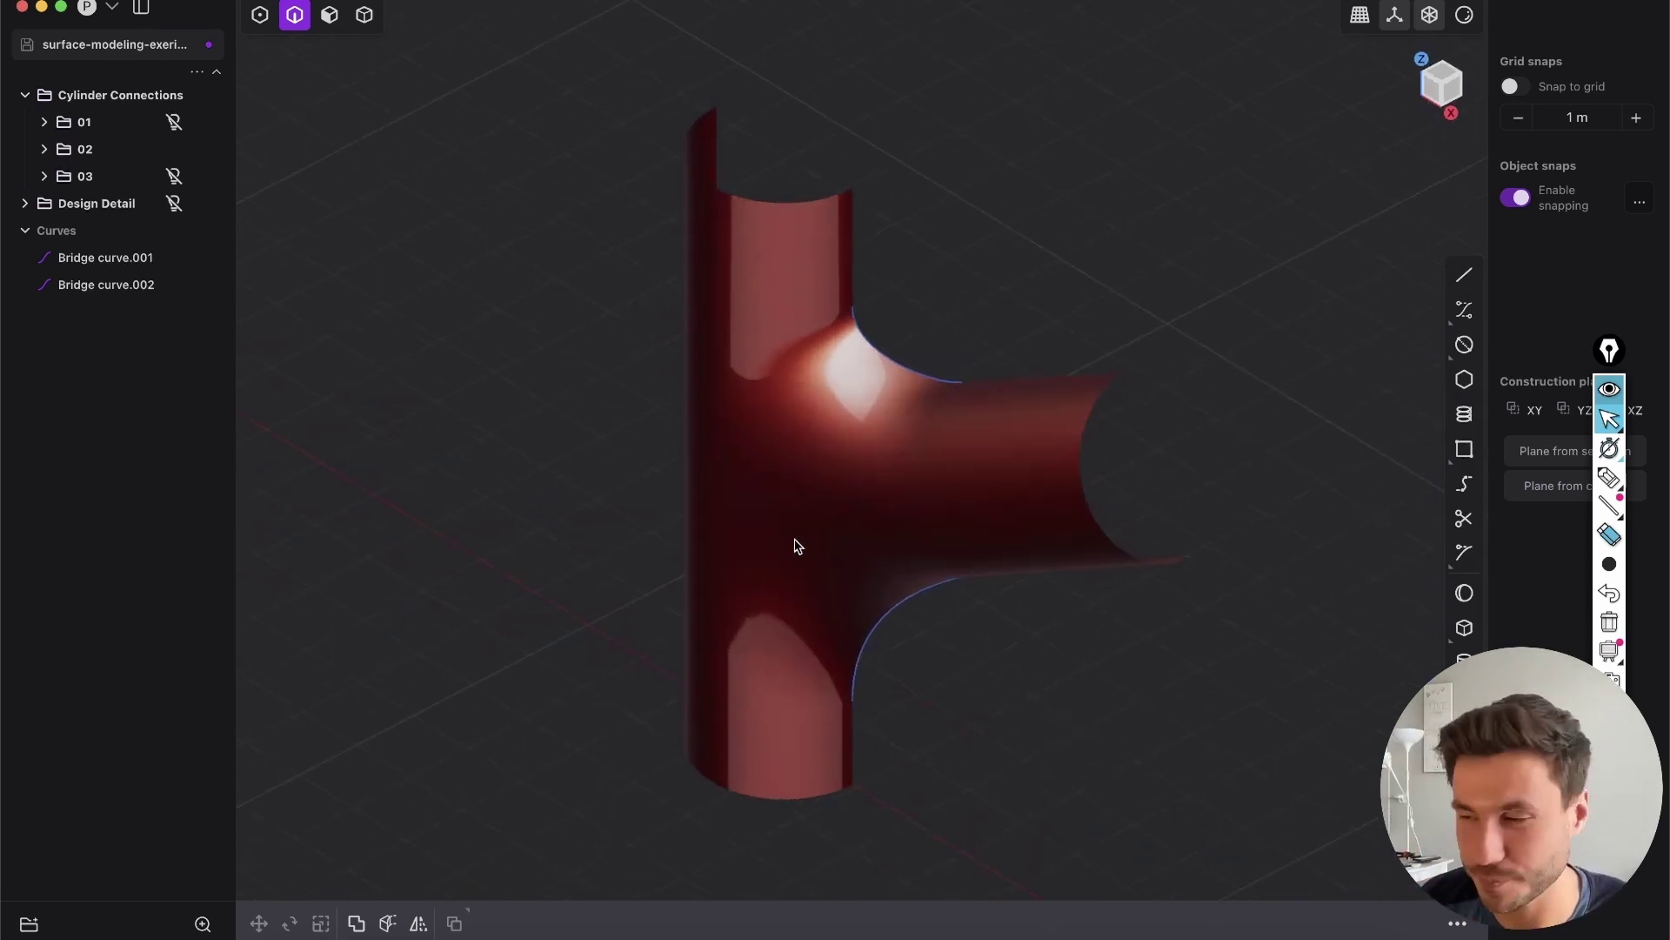
middle_drag(806, 525, 1023, 303)
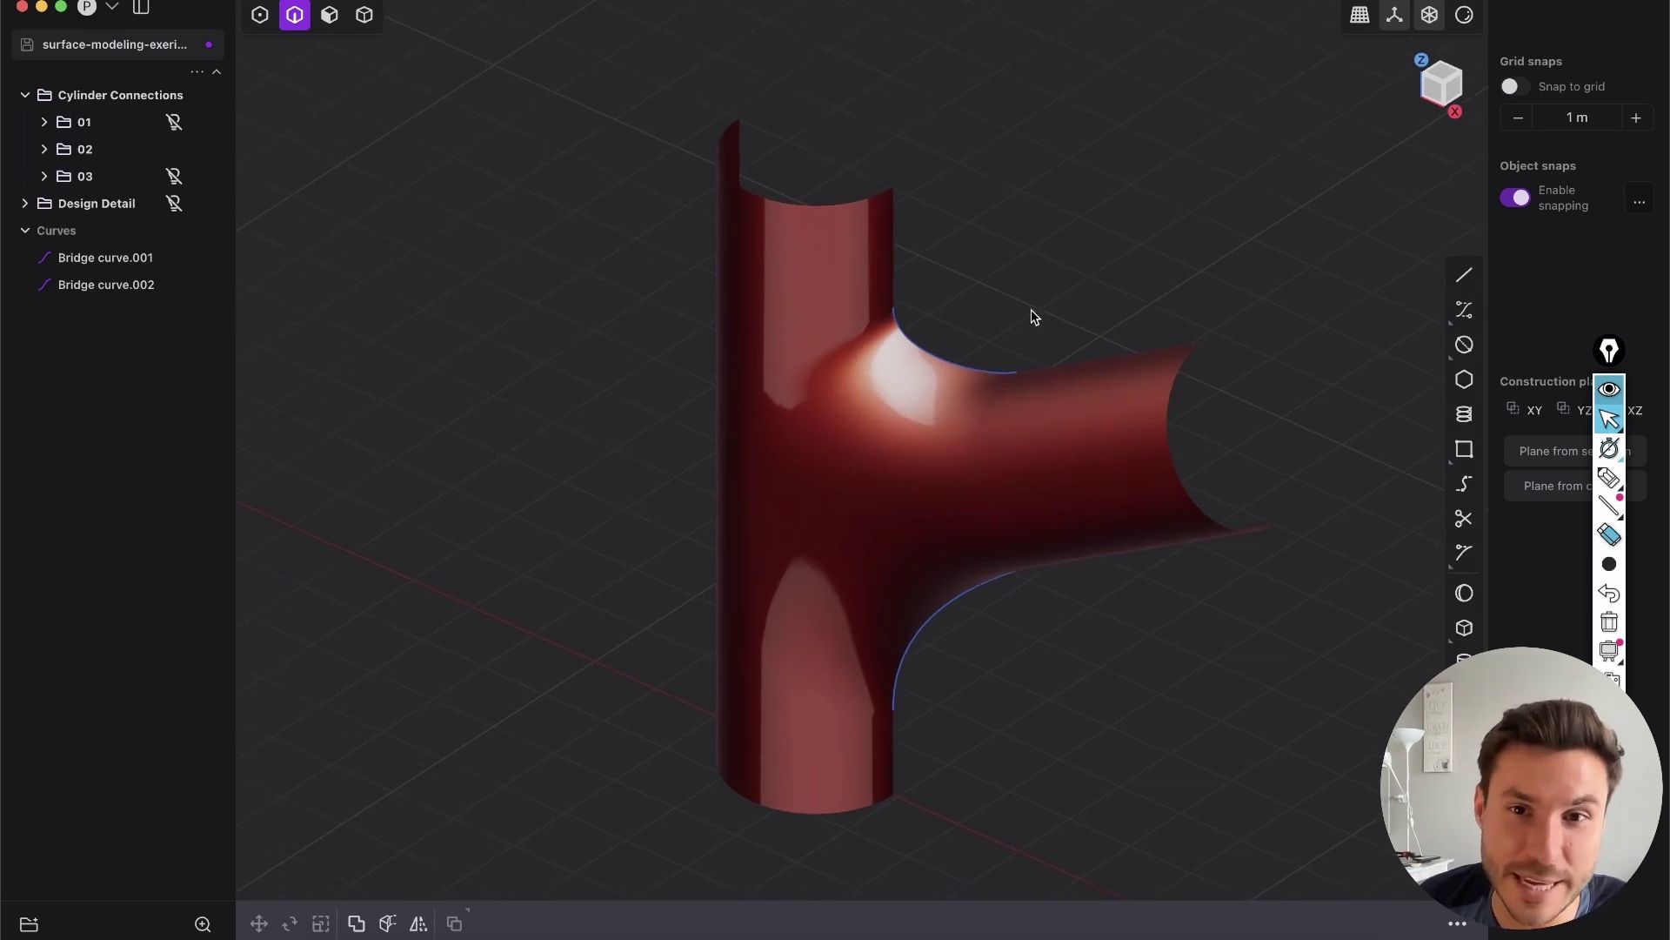
Delete the upper and lower bridge curves.
click(950, 358)
click(953, 600)
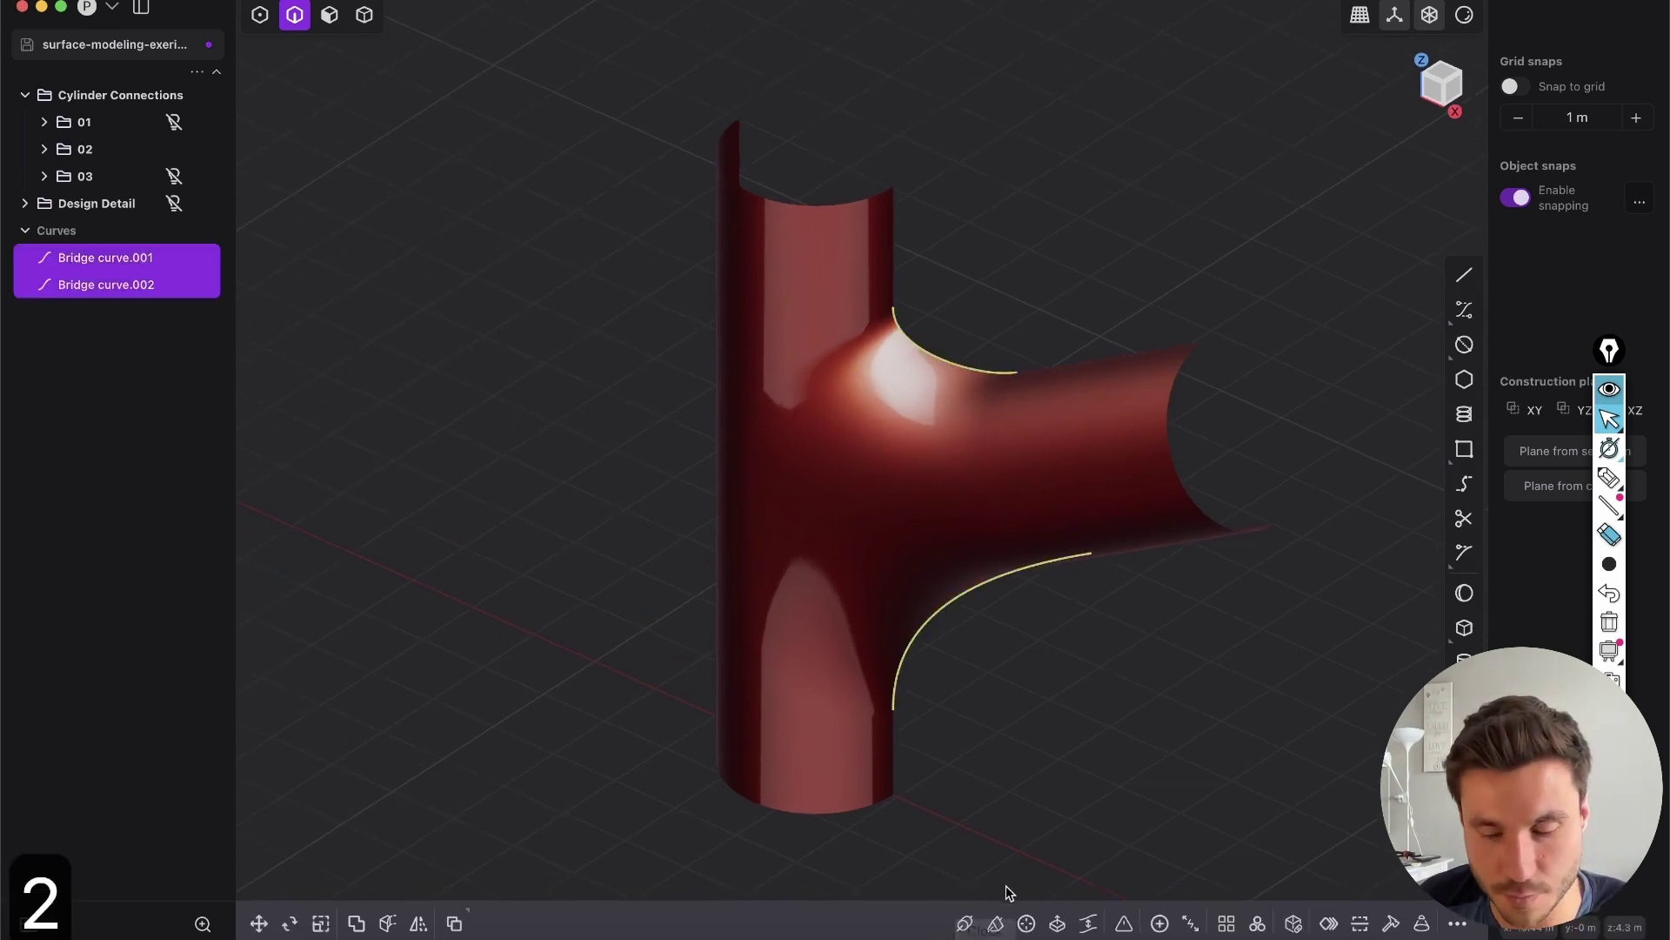
key(x)
Mirror the half-branch body across the plane of its open side to complete the pipe.
click(363, 18)
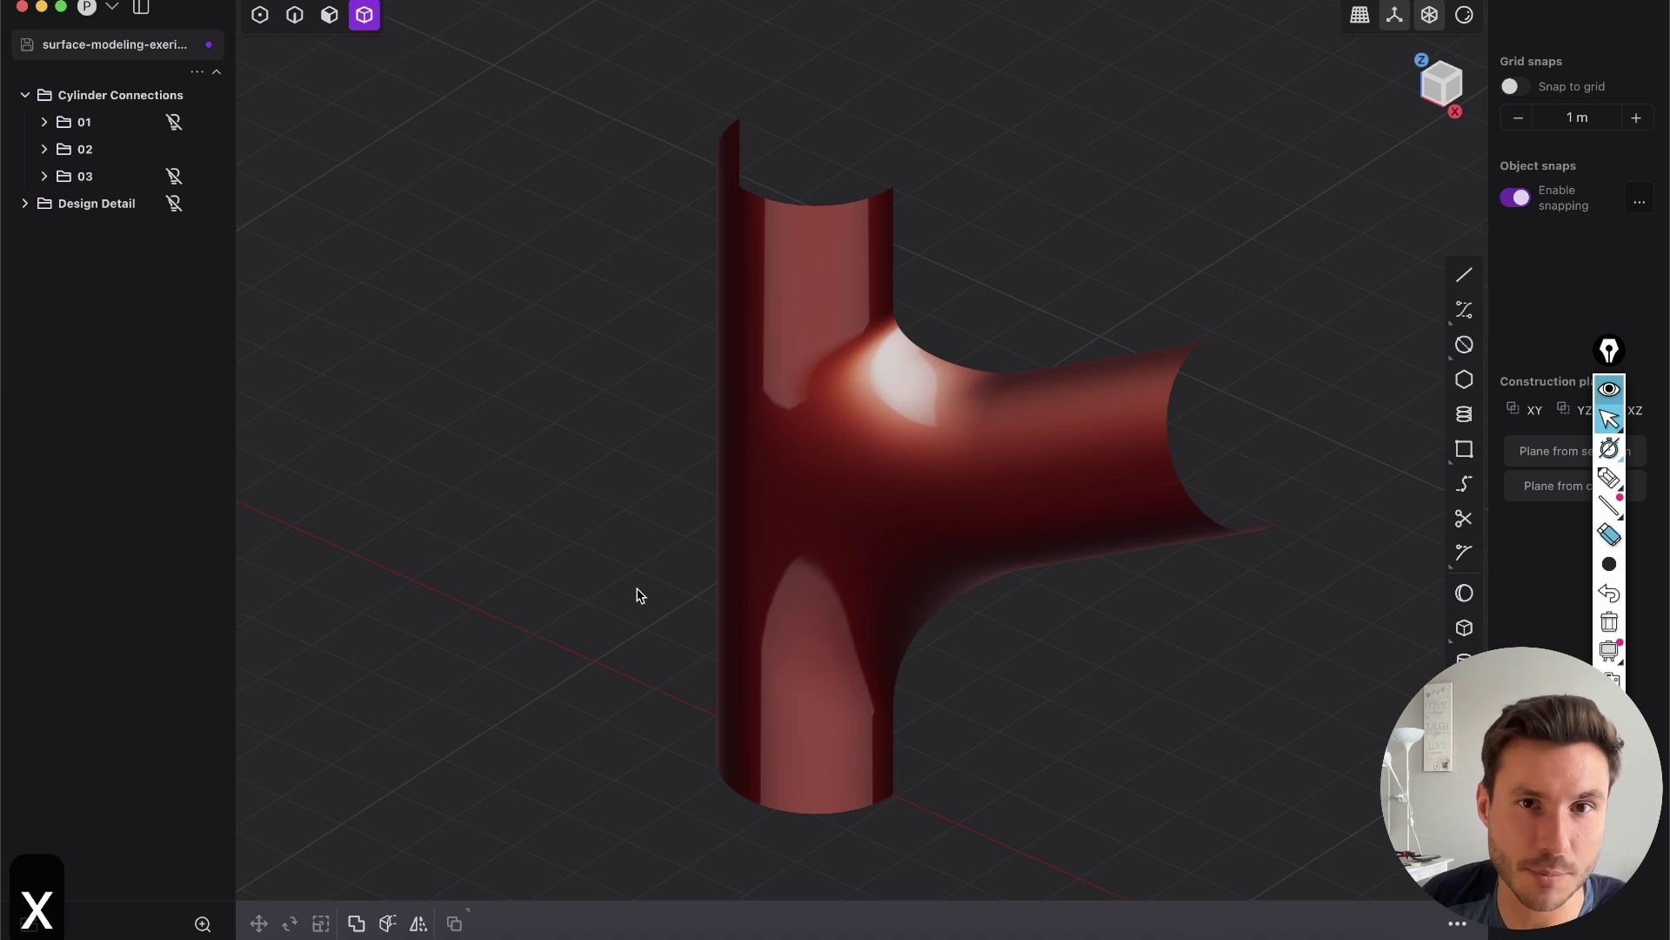
click(823, 339)
scroll(776, 619, up, 3)
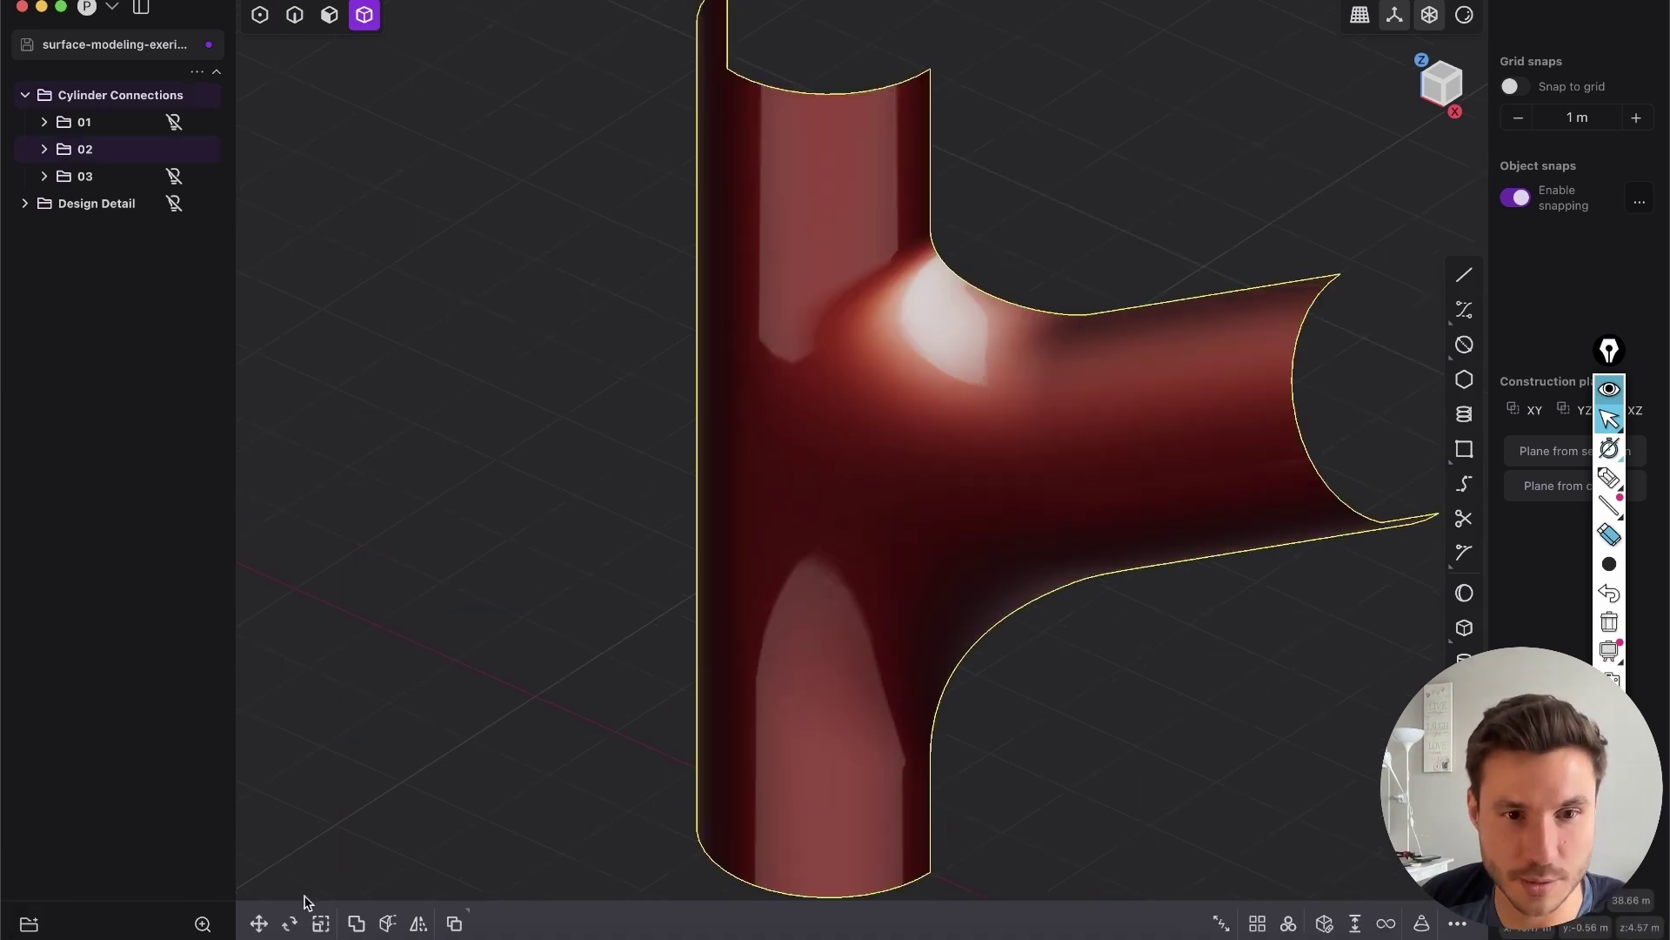
click(419, 923)
scroll(832, 516, down, 5)
shift+middle_drag(808, 594, 806, 519)
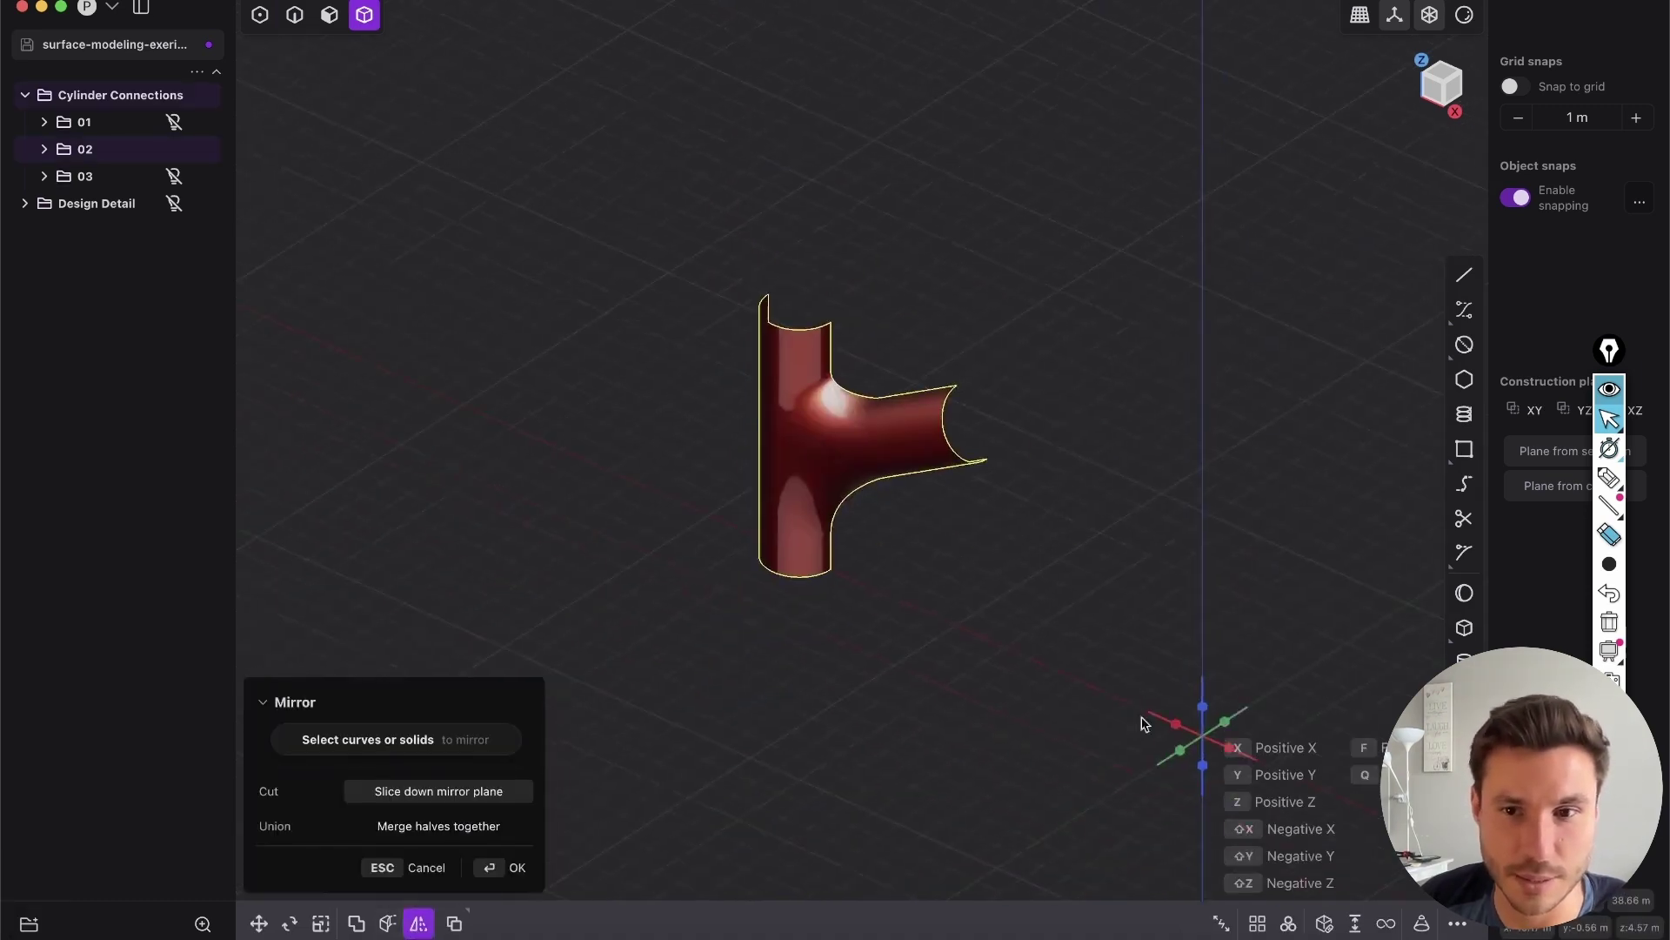
middle_drag(1177, 765, 1031, 670)
click(1116, 807)
mouse_move(951, 526)
middle_down()
mouse_move(831, 455)
mouse_move(910, 456)
mouse_move(902, 509)
mouse_move(994, 421)
mouse_move(1087, 386)
mouse_move(931, 414)
mouse_move(969, 380)
mouse_move(865, 302)
mouse_move(705, 298)
mouse_move(656, 362)
mouse_move(697, 548)
mouse_move(829, 557)
mouse_move(883, 488)
mouse_move(1026, 470)
mouse_move(816, 450)
mouse_move(879, 409)
middle_up()
click(514, 875)
scroll(880, 444, up, 3)
key(Escape)
Switch to the dark matcap with a white highlight band and inspect the mirrored pipe's branch transition.
scroll(928, 441, up, 3)
scroll(1026, 470, up, 5)
click(1464, 16)
click(1482, 93)
middle_drag(1000, 487, 904, 643)
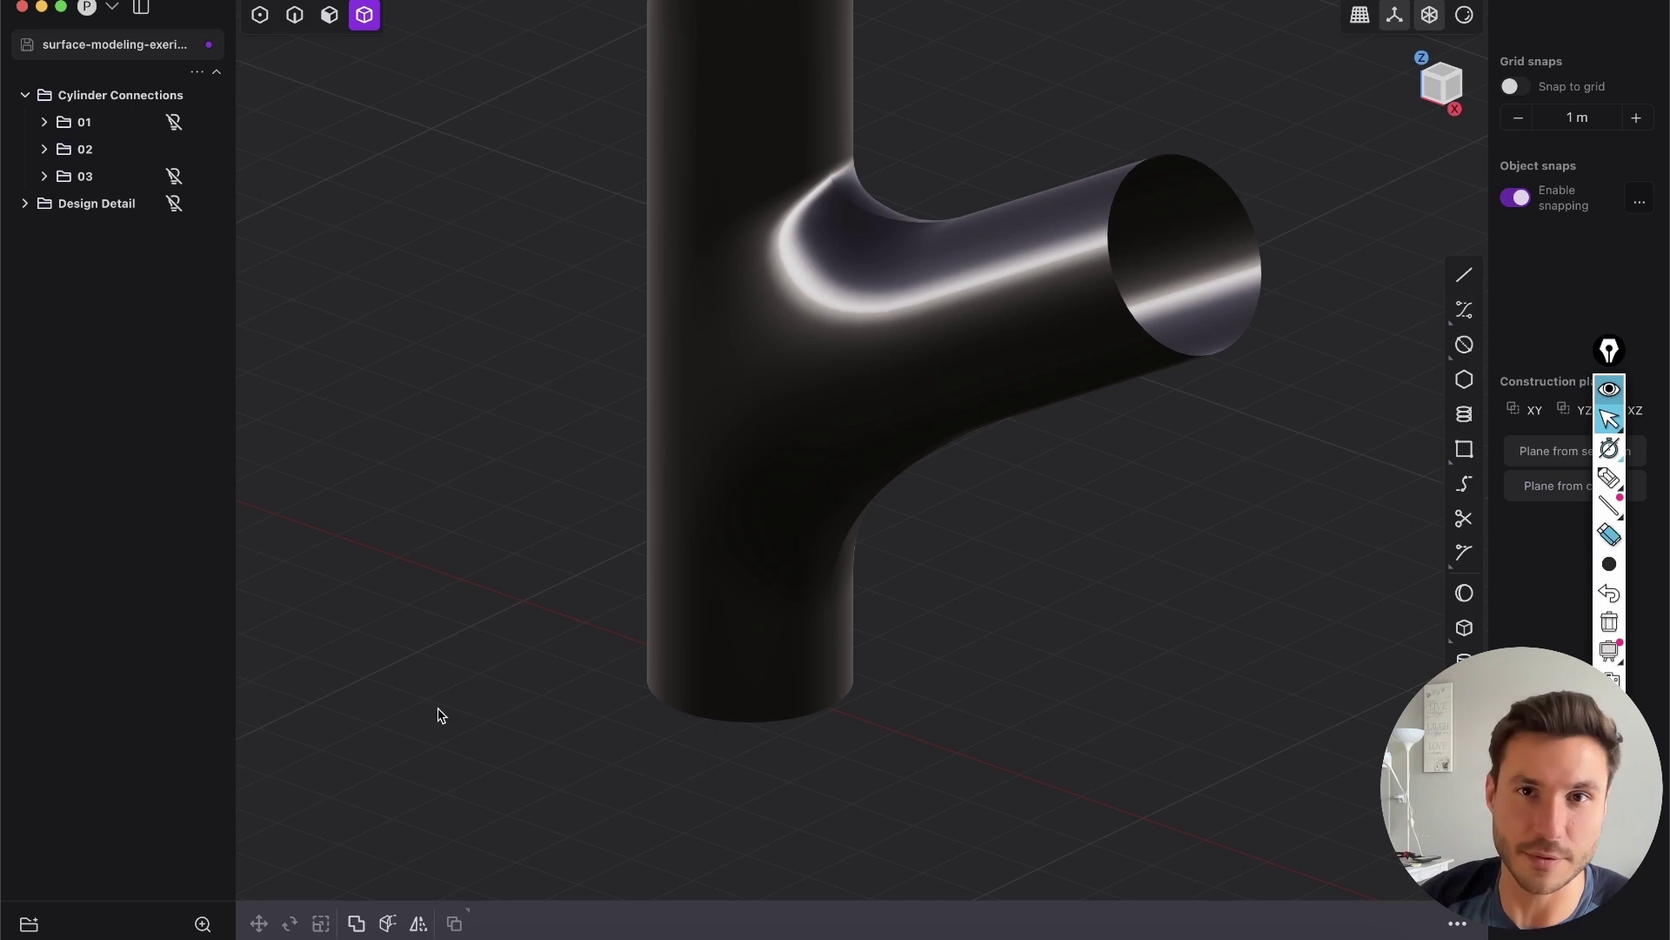
Undo the mirror, the bridge curve deletion and the patch surface, and clear the selection.
key(super+z)
key(super+z)
key(super+z)
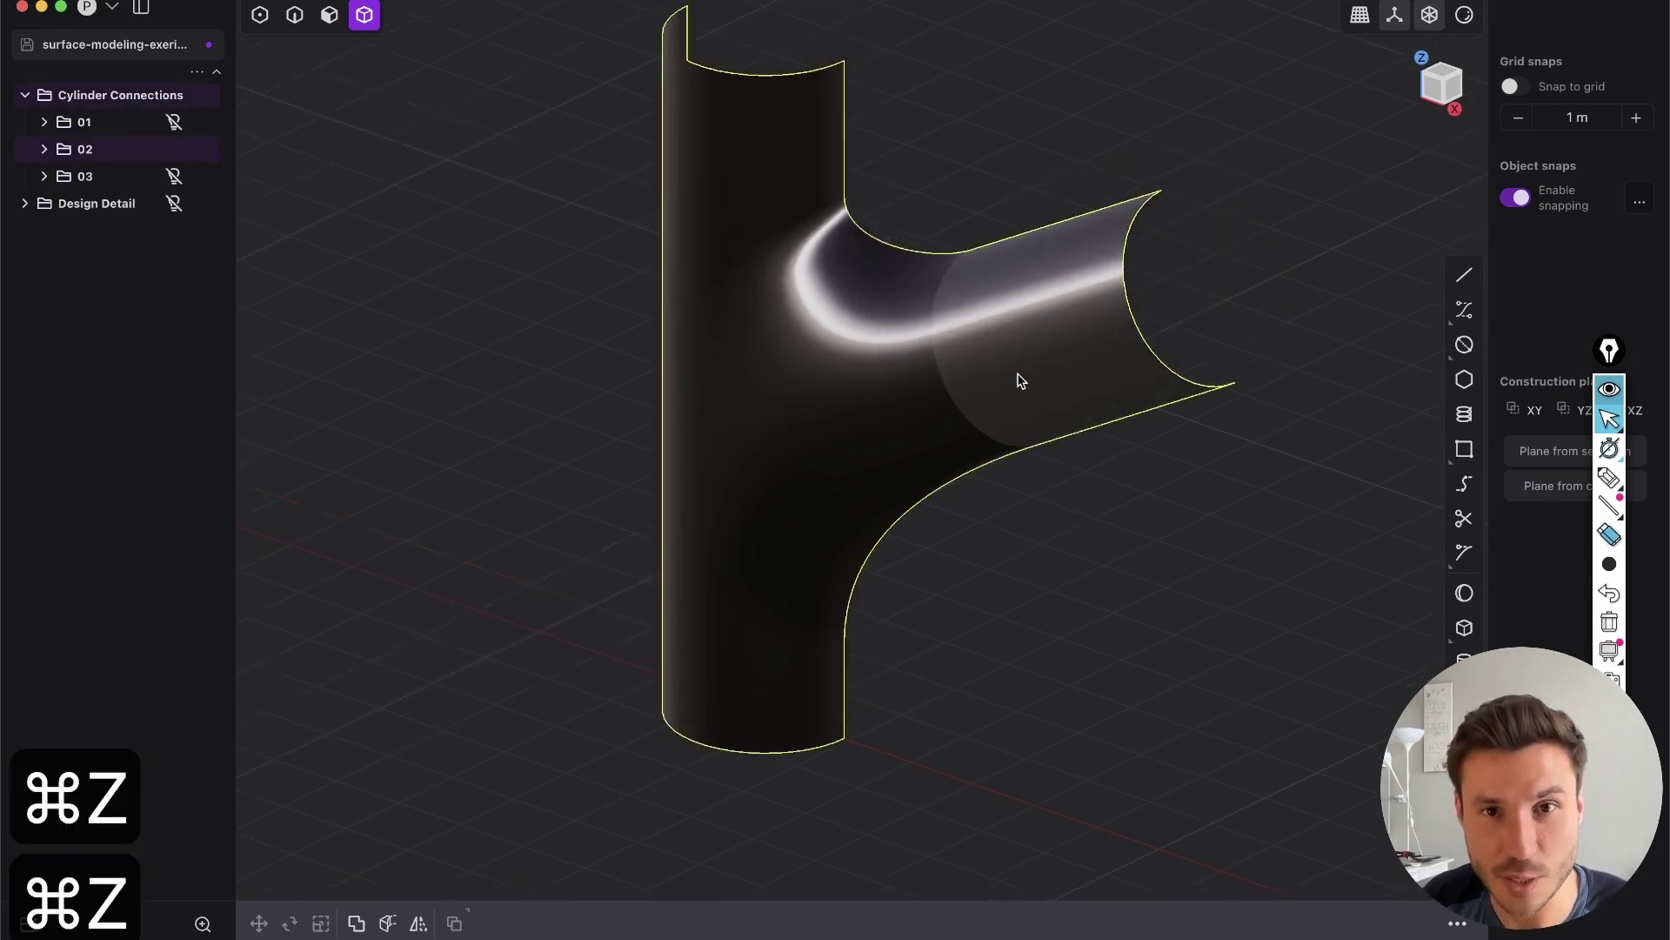
key(super+z)
key(super+z)
key(super+z)
key(super+z)
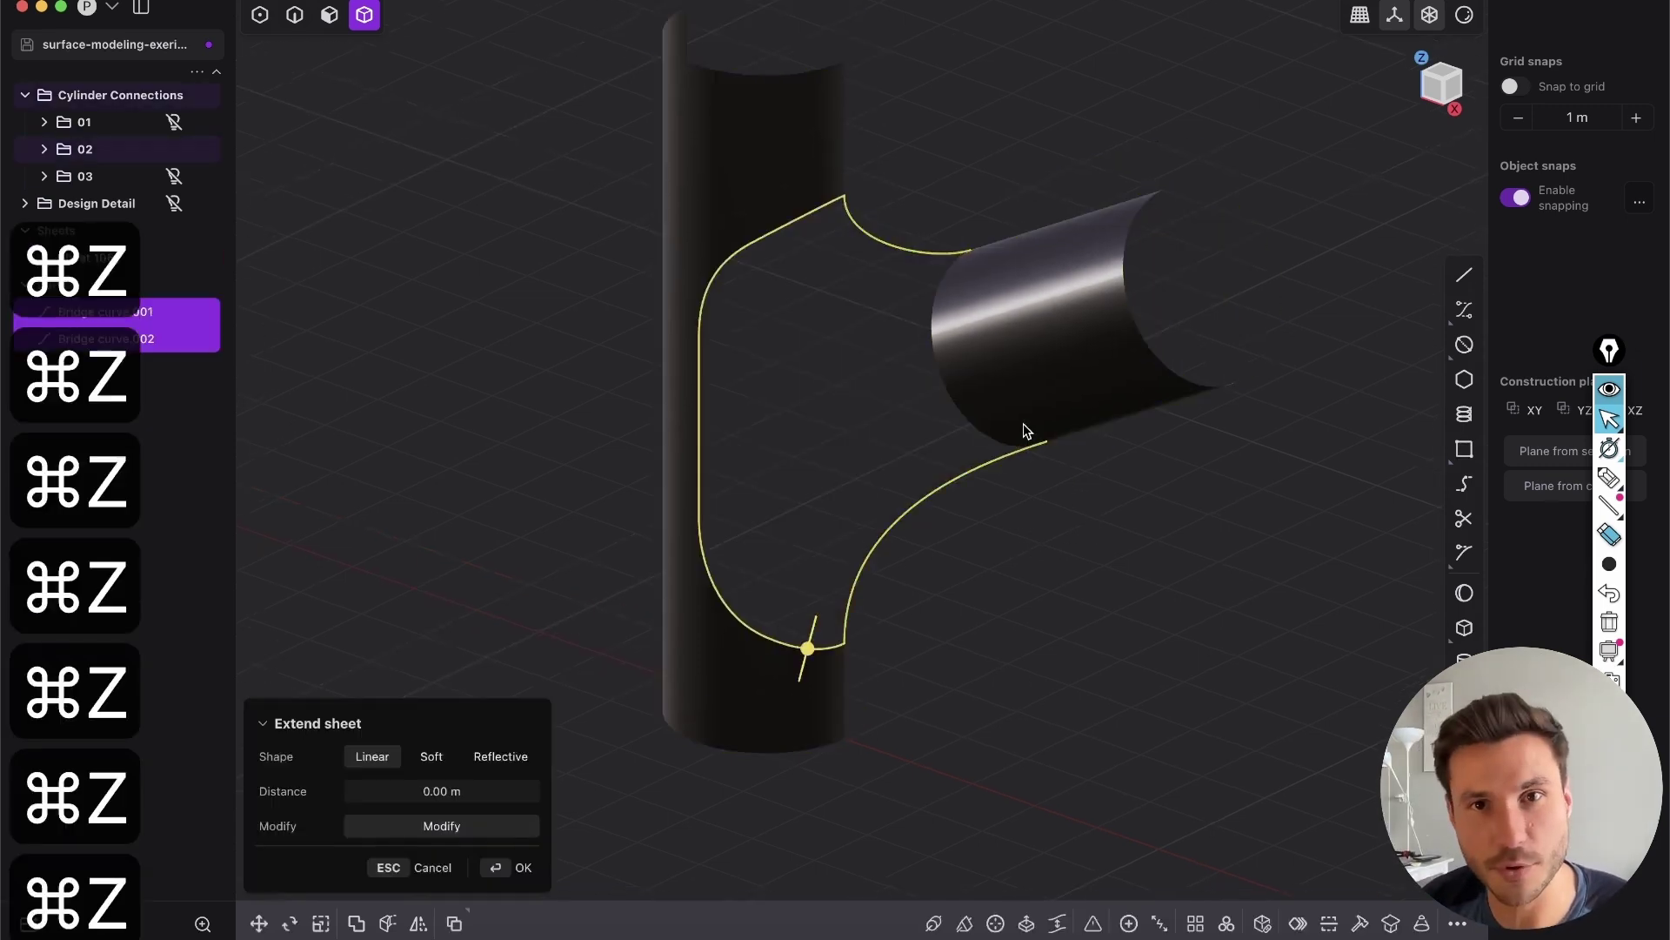
key(Escape)
Apply the glossy red matcap again and show the surface edges.
click(1465, 15)
click(1414, 101)
middle_drag(1057, 322, 1044, 436)
key(shift+e)
Select both bridge curves and examine their alignment in the Right view and from an angle.
scroll(992, 353, up, 5)
key(2)
click(990, 329)
click(992, 570)
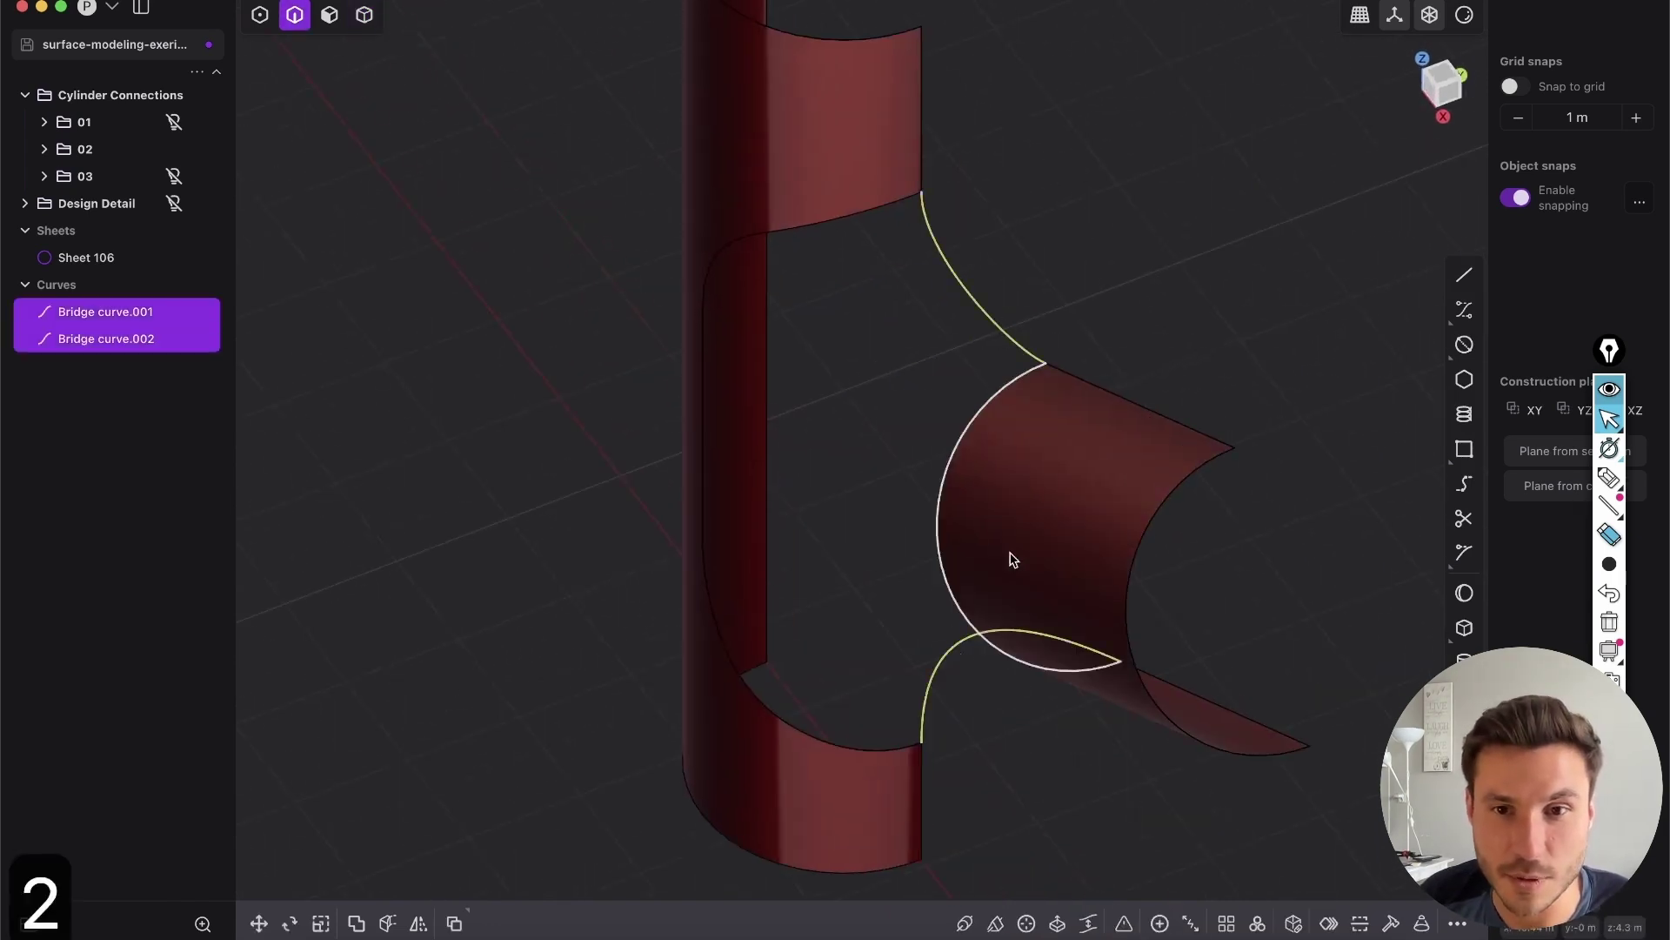
click(1449, 91)
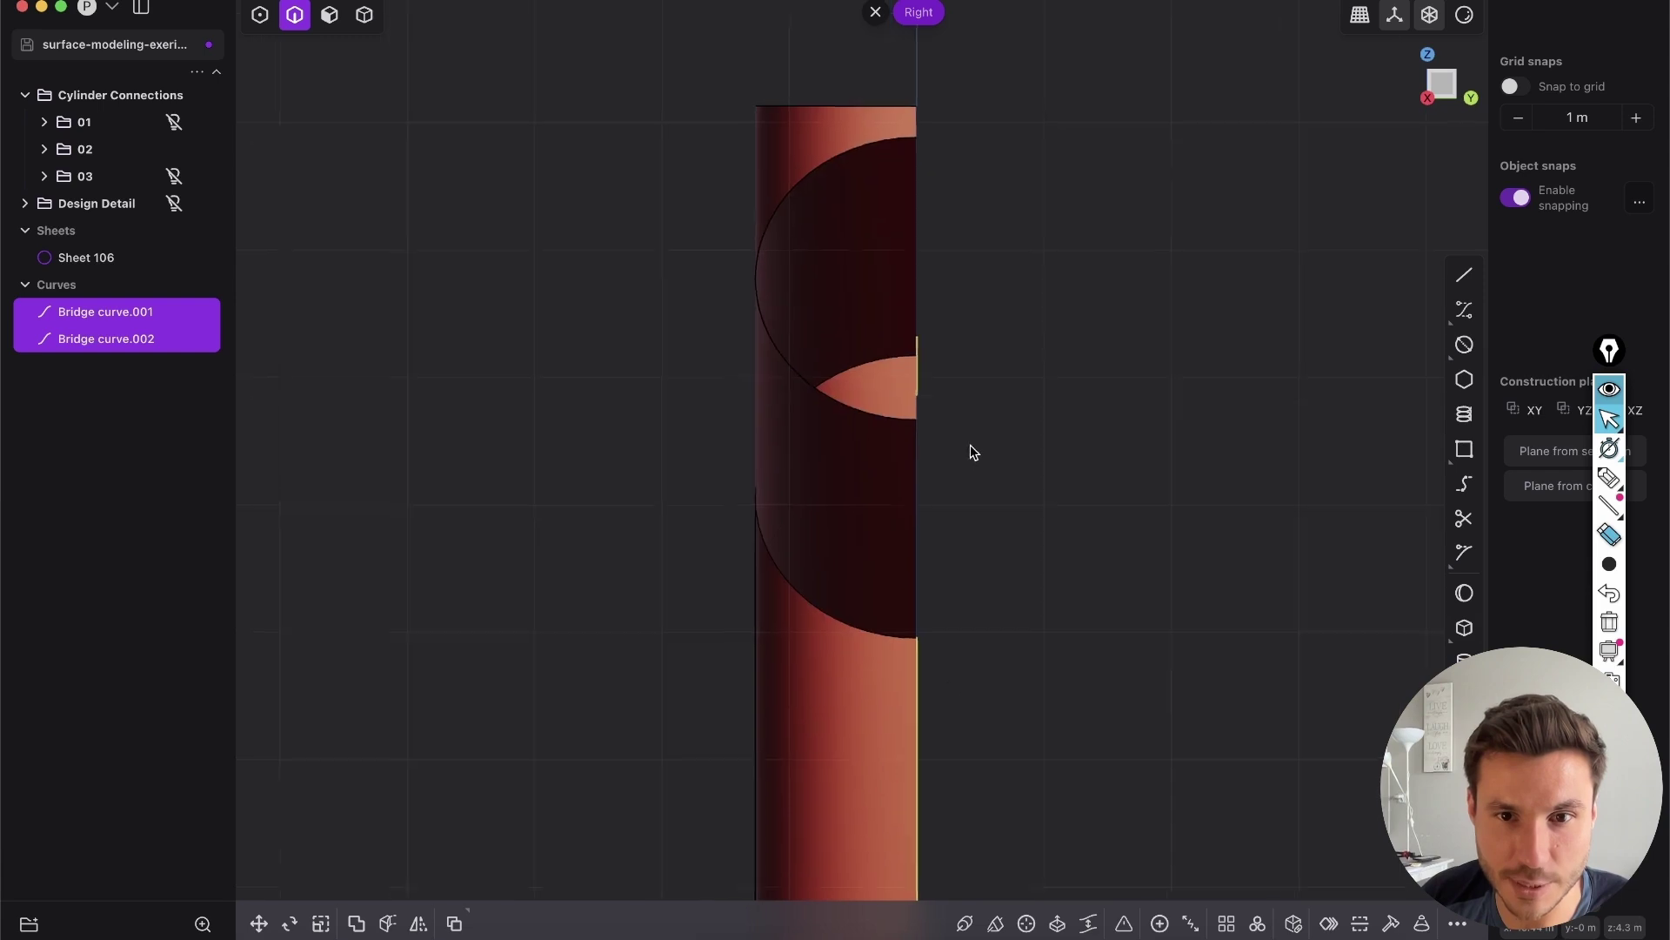
middle_drag(900, 311, 853, 296)
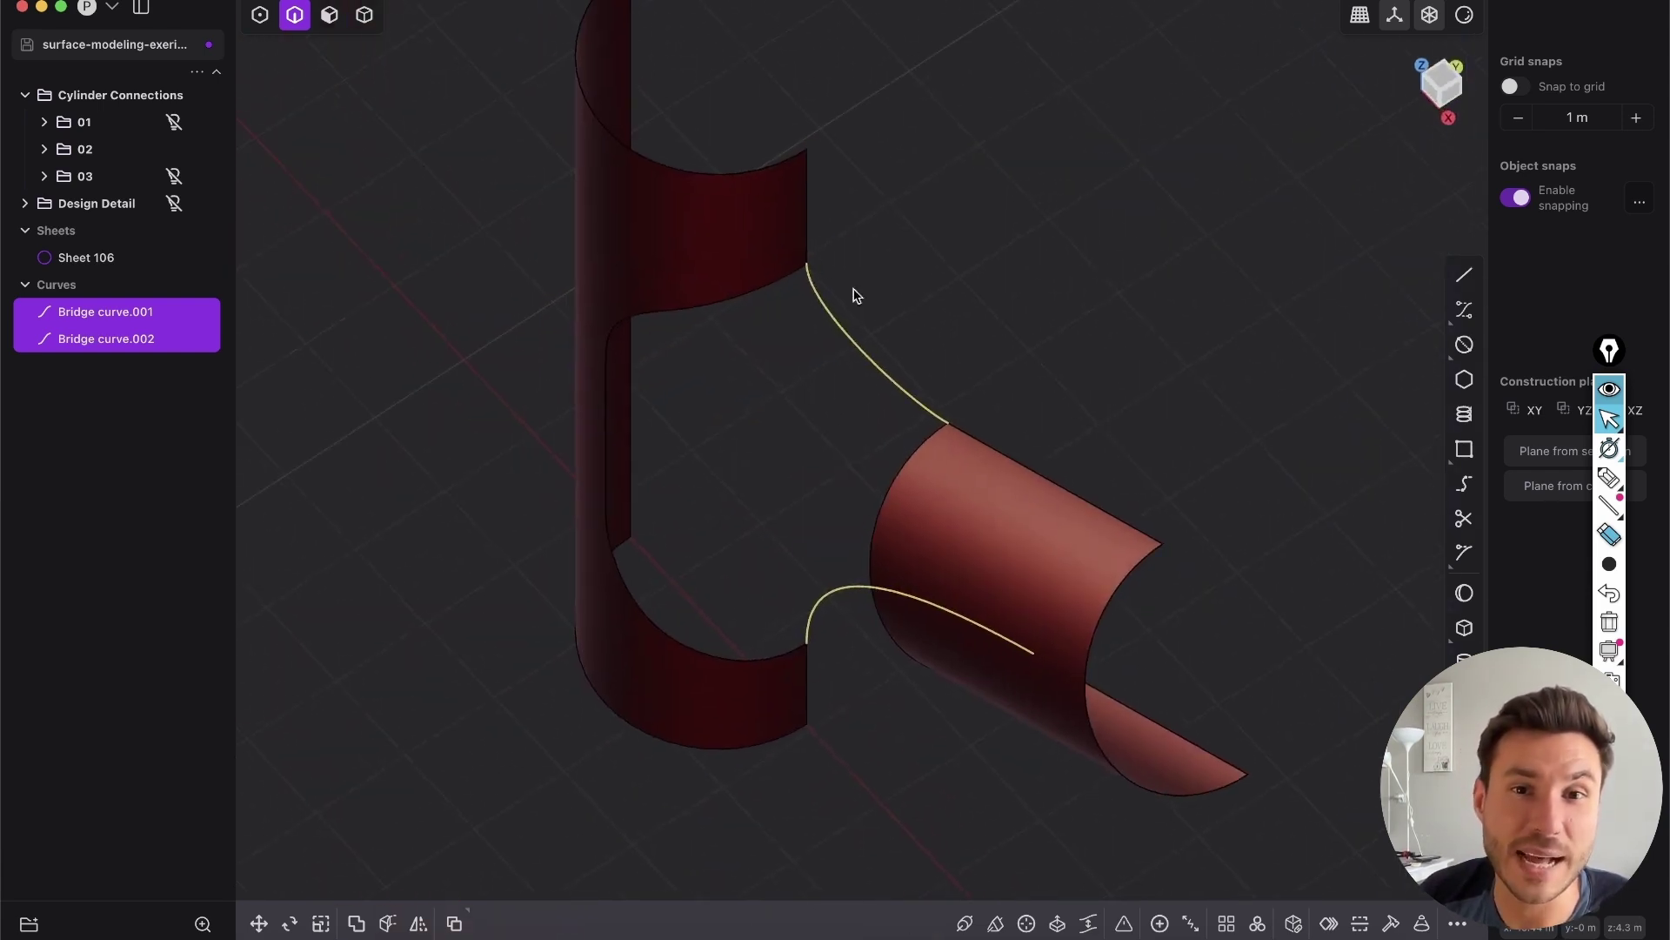
Select the complete gap boundary from the cutout edges, bridge curves and angled half-cylinder's near edge, and clear the selection.
key(2)
click(826, 311)
shift+click(764, 286)
shift+click(915, 481)
shift+middle_drag(915, 557, 1040, 467)
shift+click(942, 514)
shift+click(756, 528)
shift+click(724, 376)
middle_drag(766, 228, 849, 196)
shift+click(765, 246)
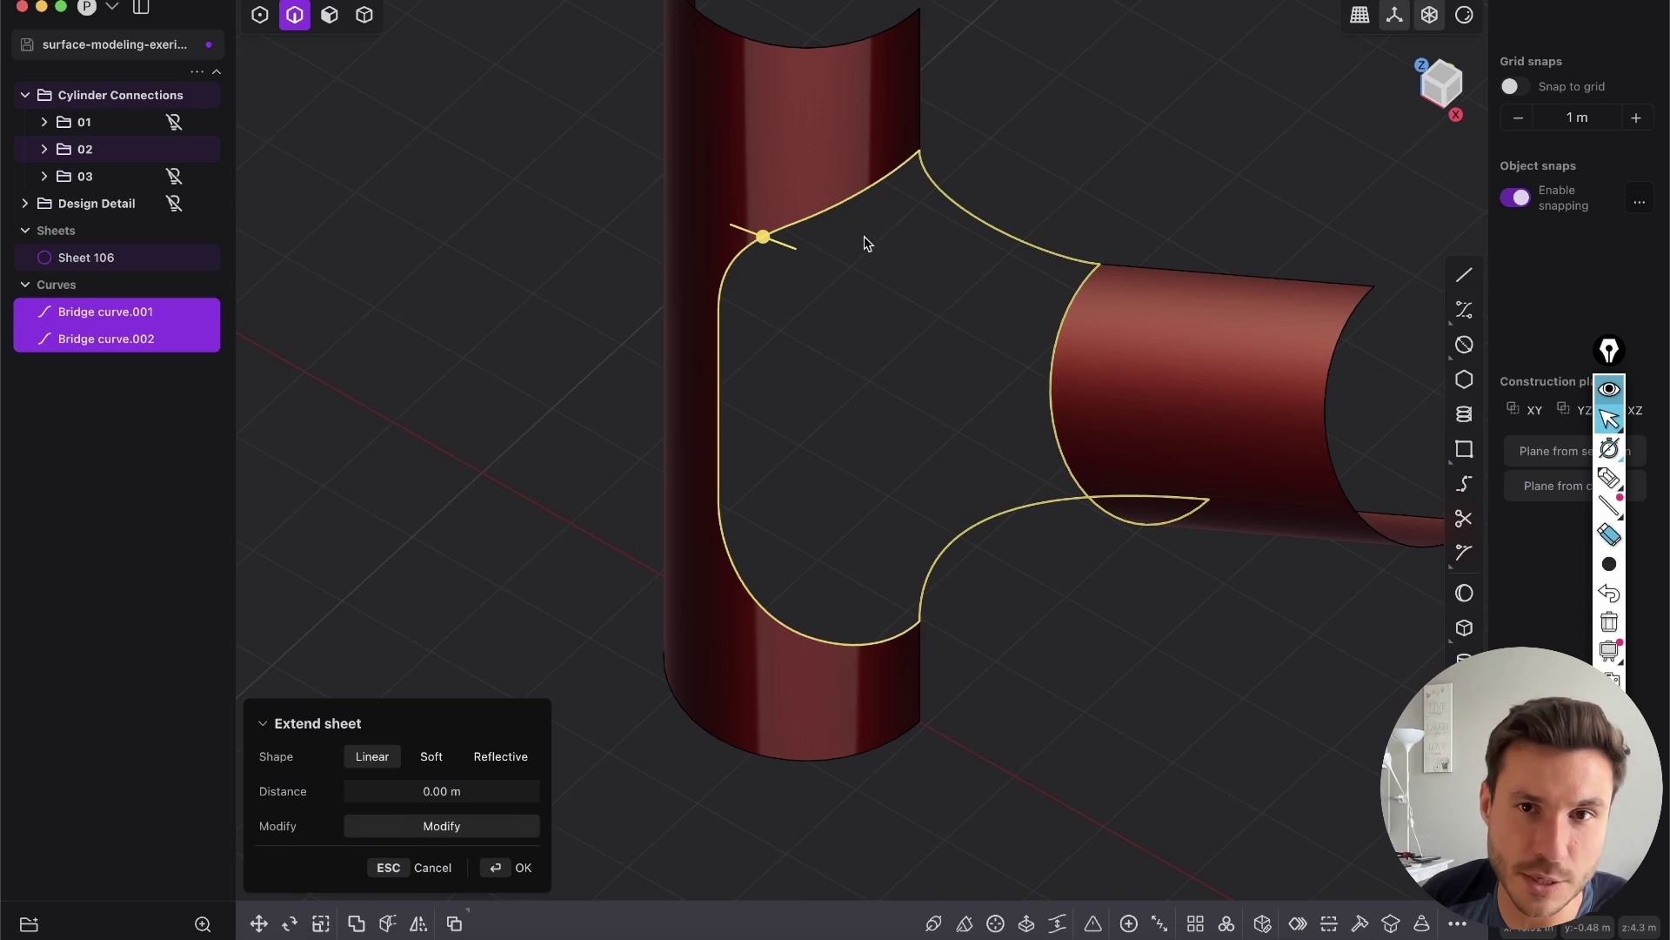
scroll(994, 433, down, 5)
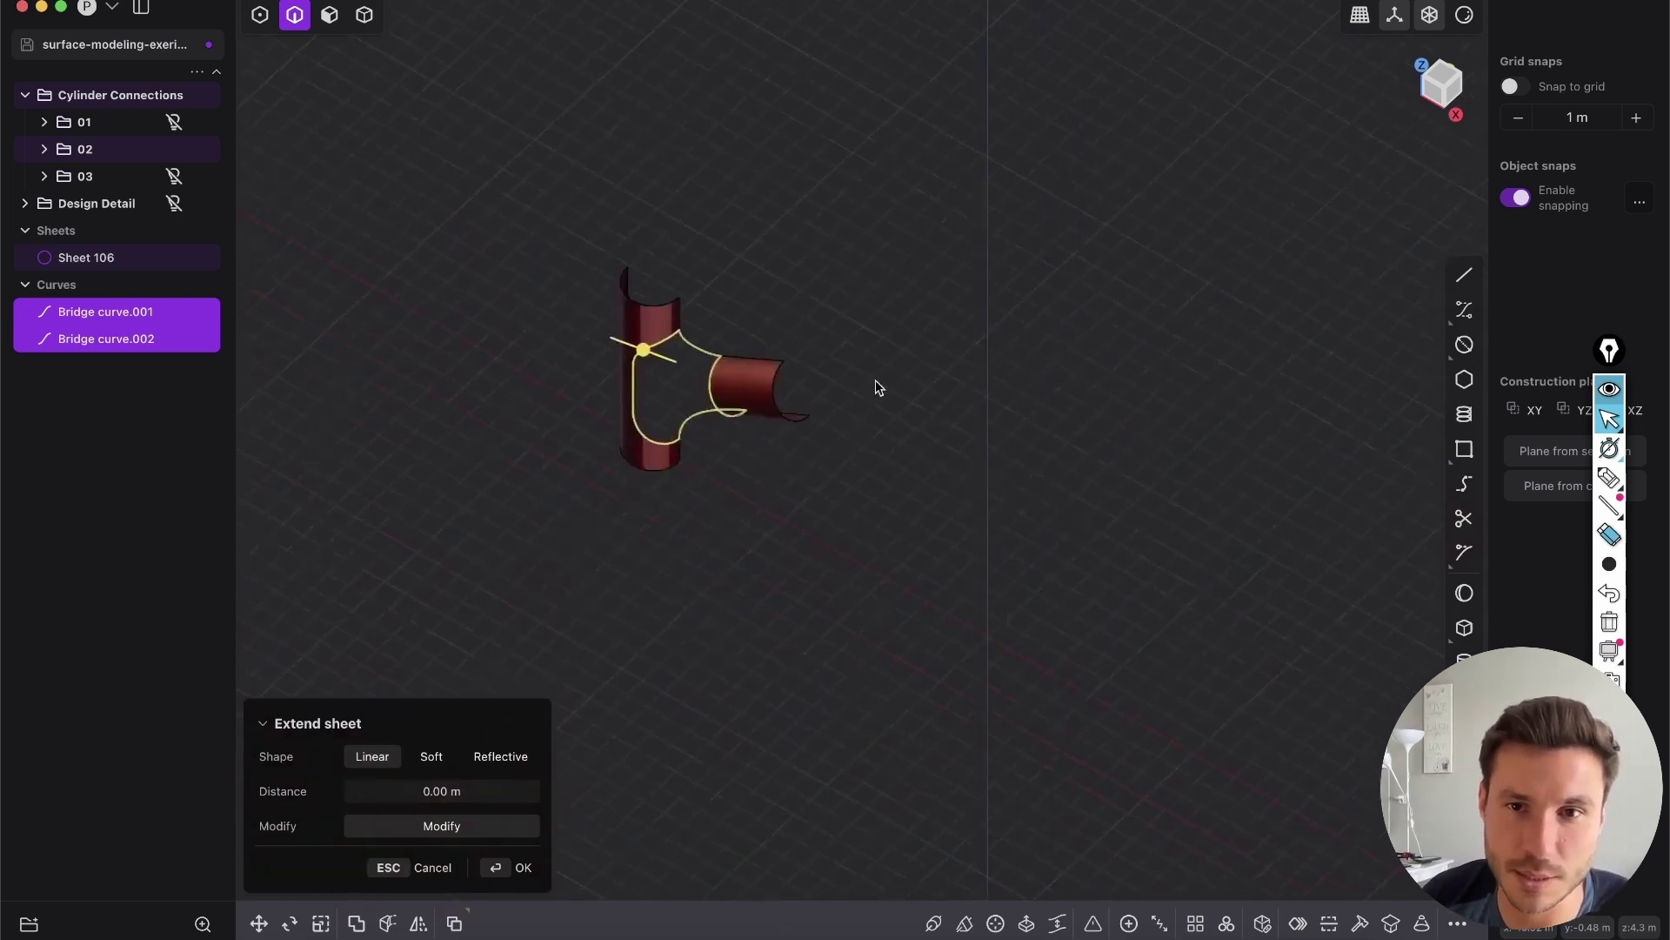
scroll(876, 384, up, 5)
shift+middle_drag(851, 423, 971, 490)
key(Escape)
key(Escape)
middle_drag(952, 398, 906, 390)
click(919, 275)
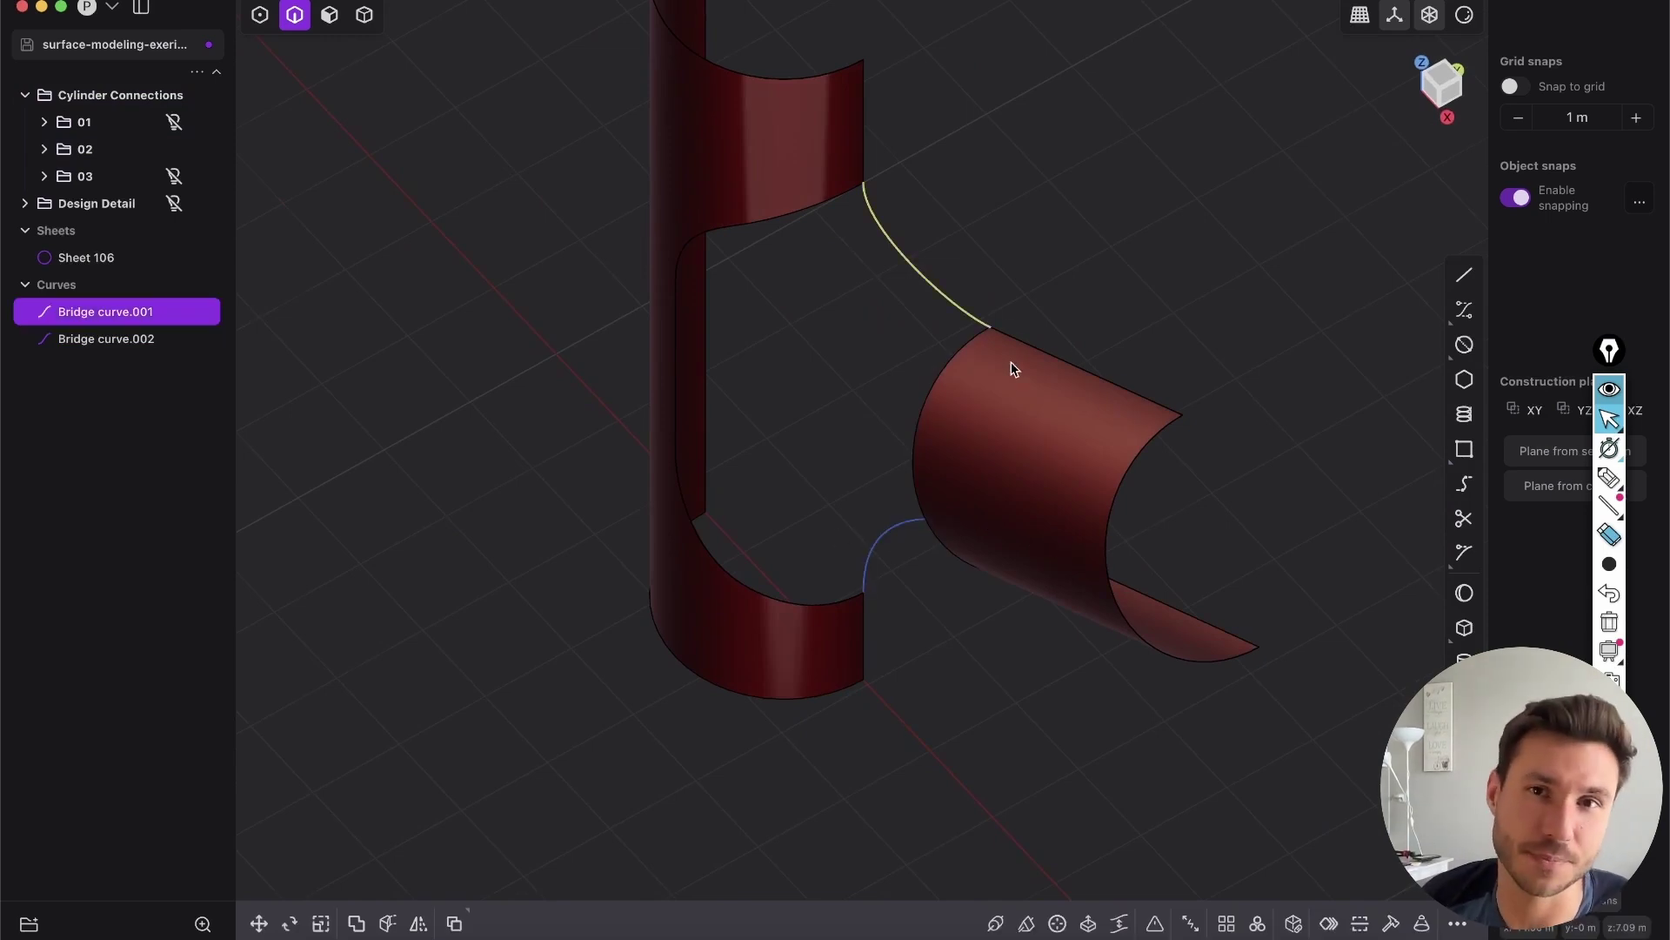
scroll(947, 362, up, 5)
middle_drag(826, 262, 811, 255)
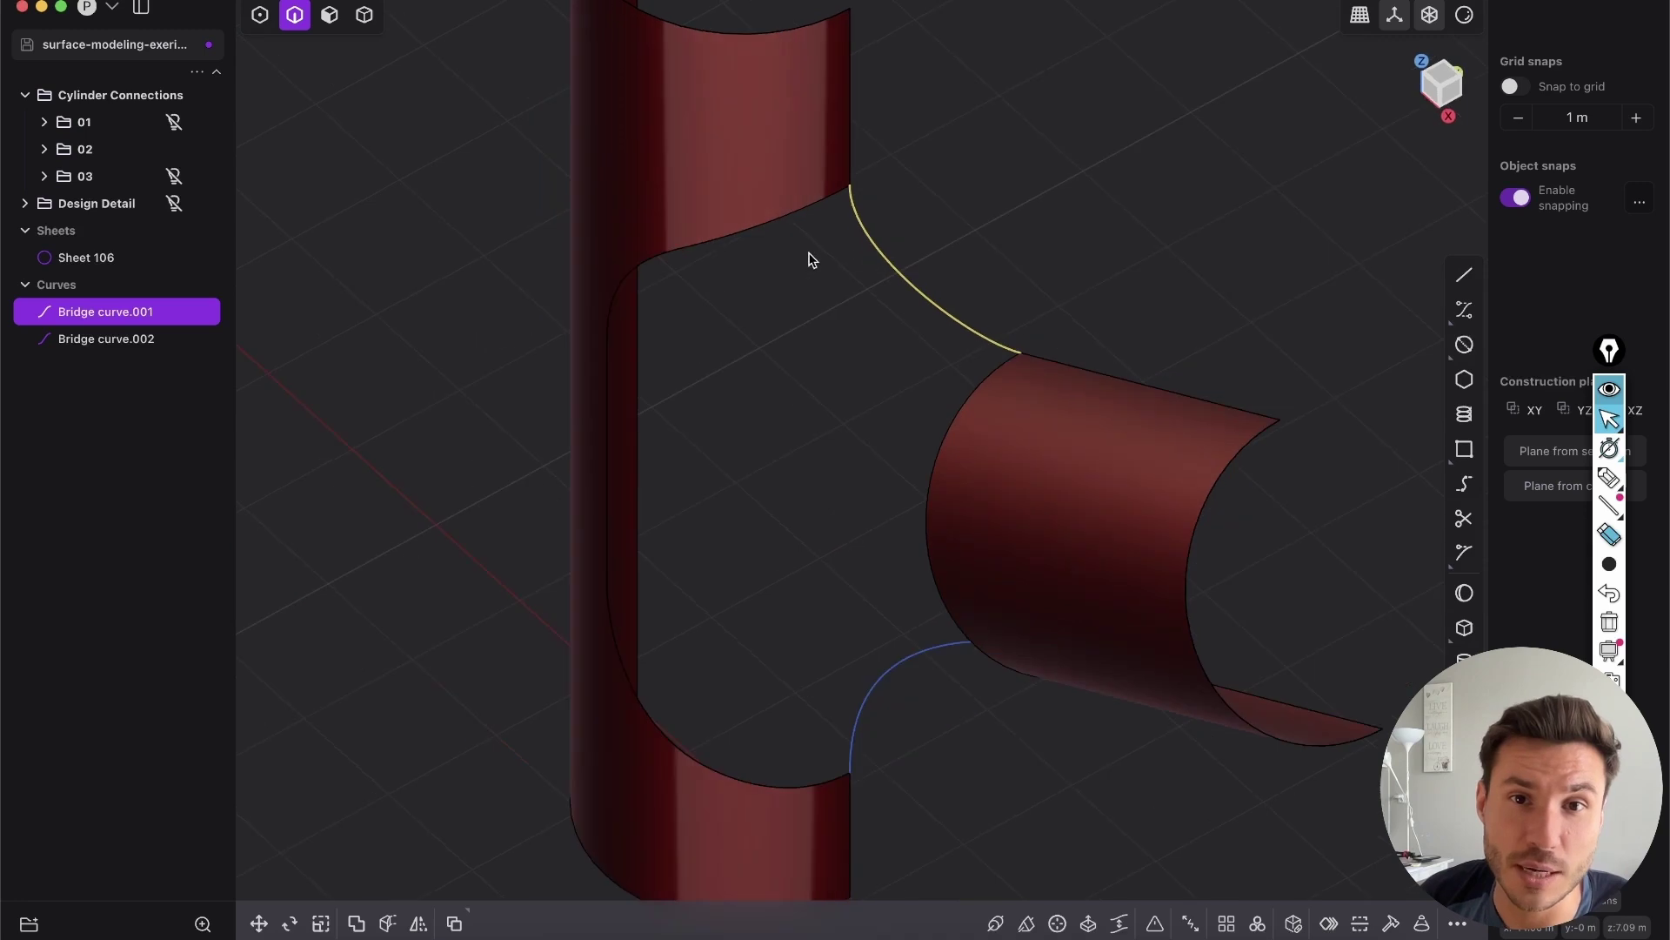
key(2)
shift+click(774, 218)
shift+click(637, 291)
middle_drag(694, 348, 731, 346)
click(741, 316)
Try to patch the gap bounded by the cutout edges, both bridge curves and the angled half-cylinder's near edge.
key(2)
click(678, 235)
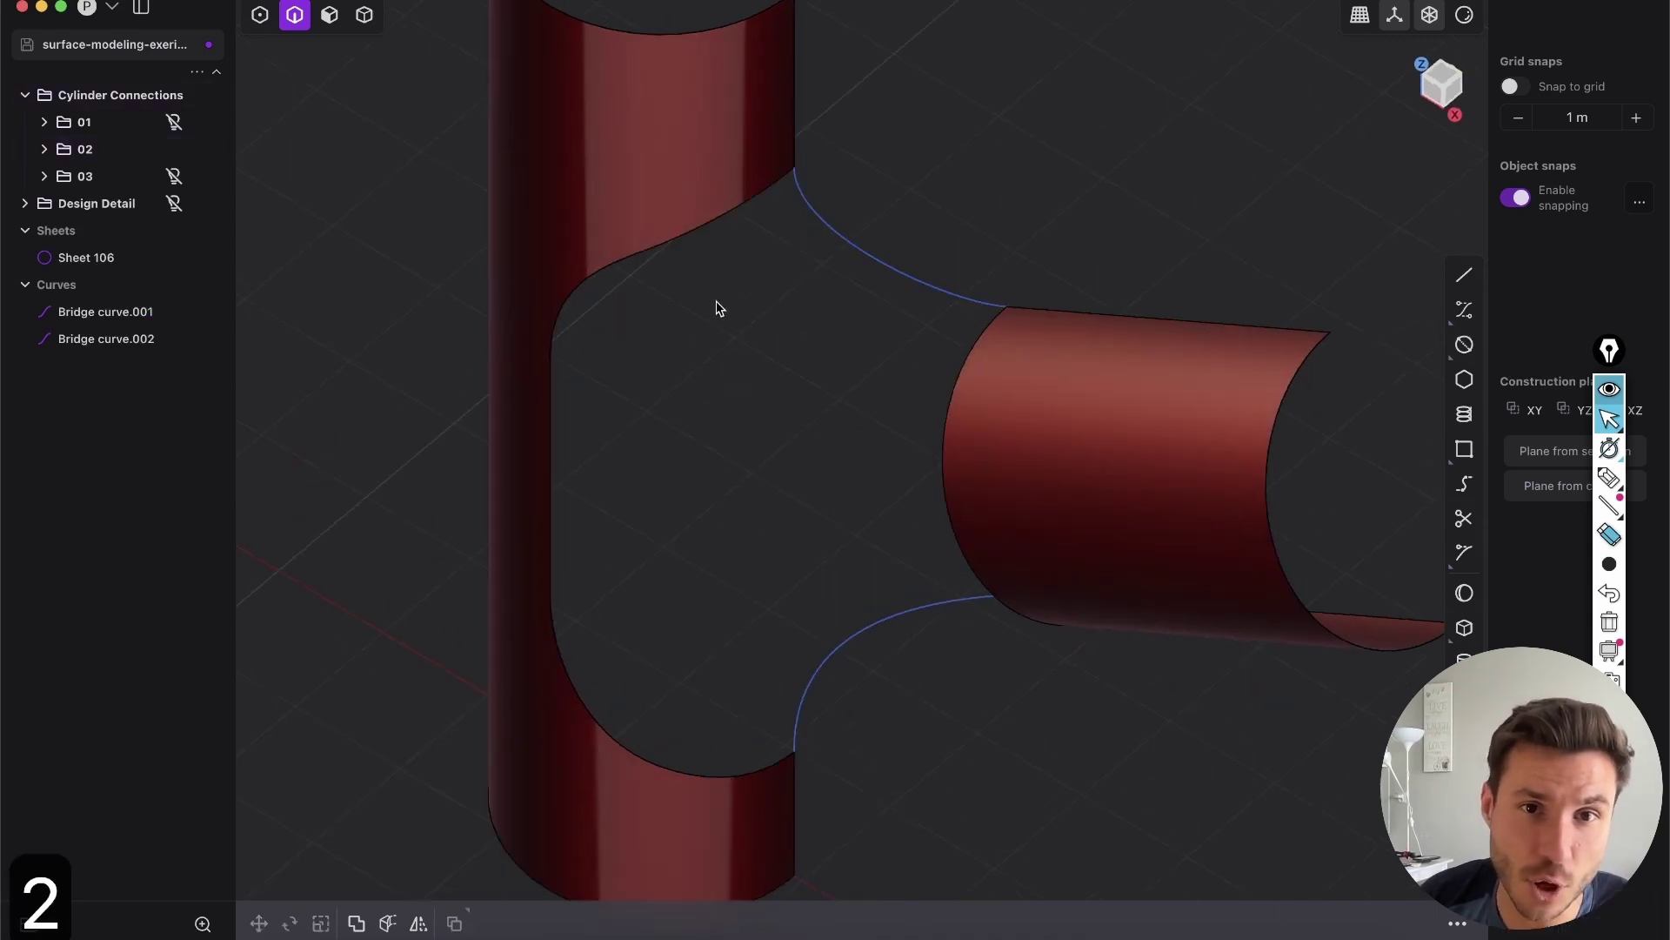
shift+click(600, 272)
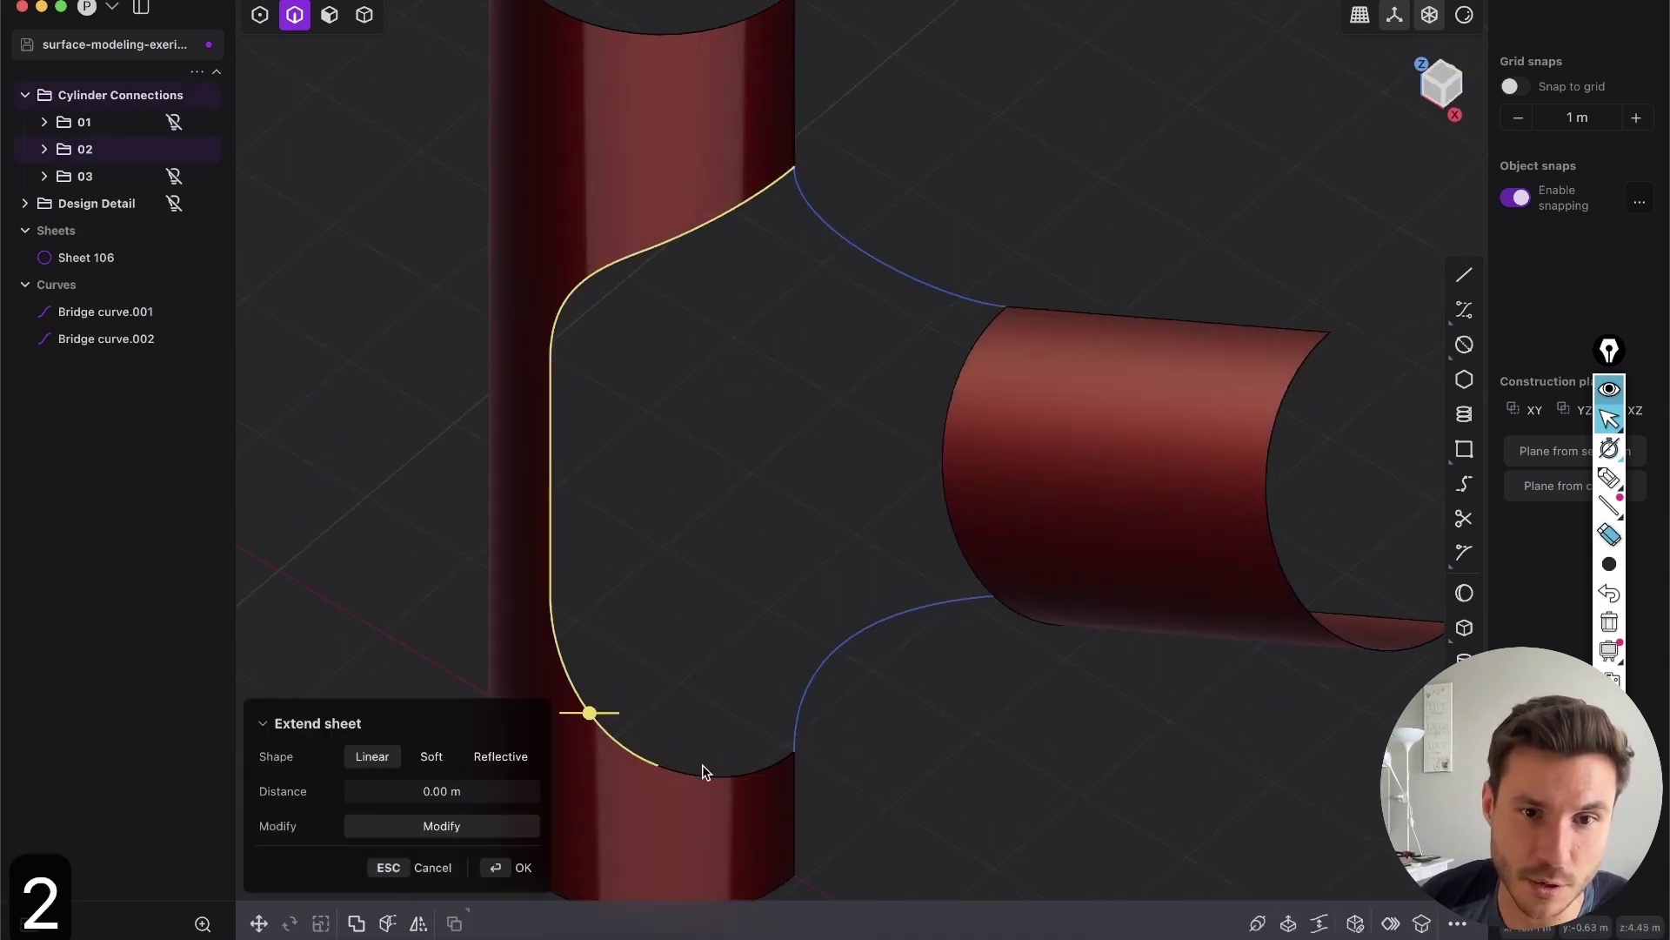
click(825, 684)
click(967, 290)
key(shift+3)
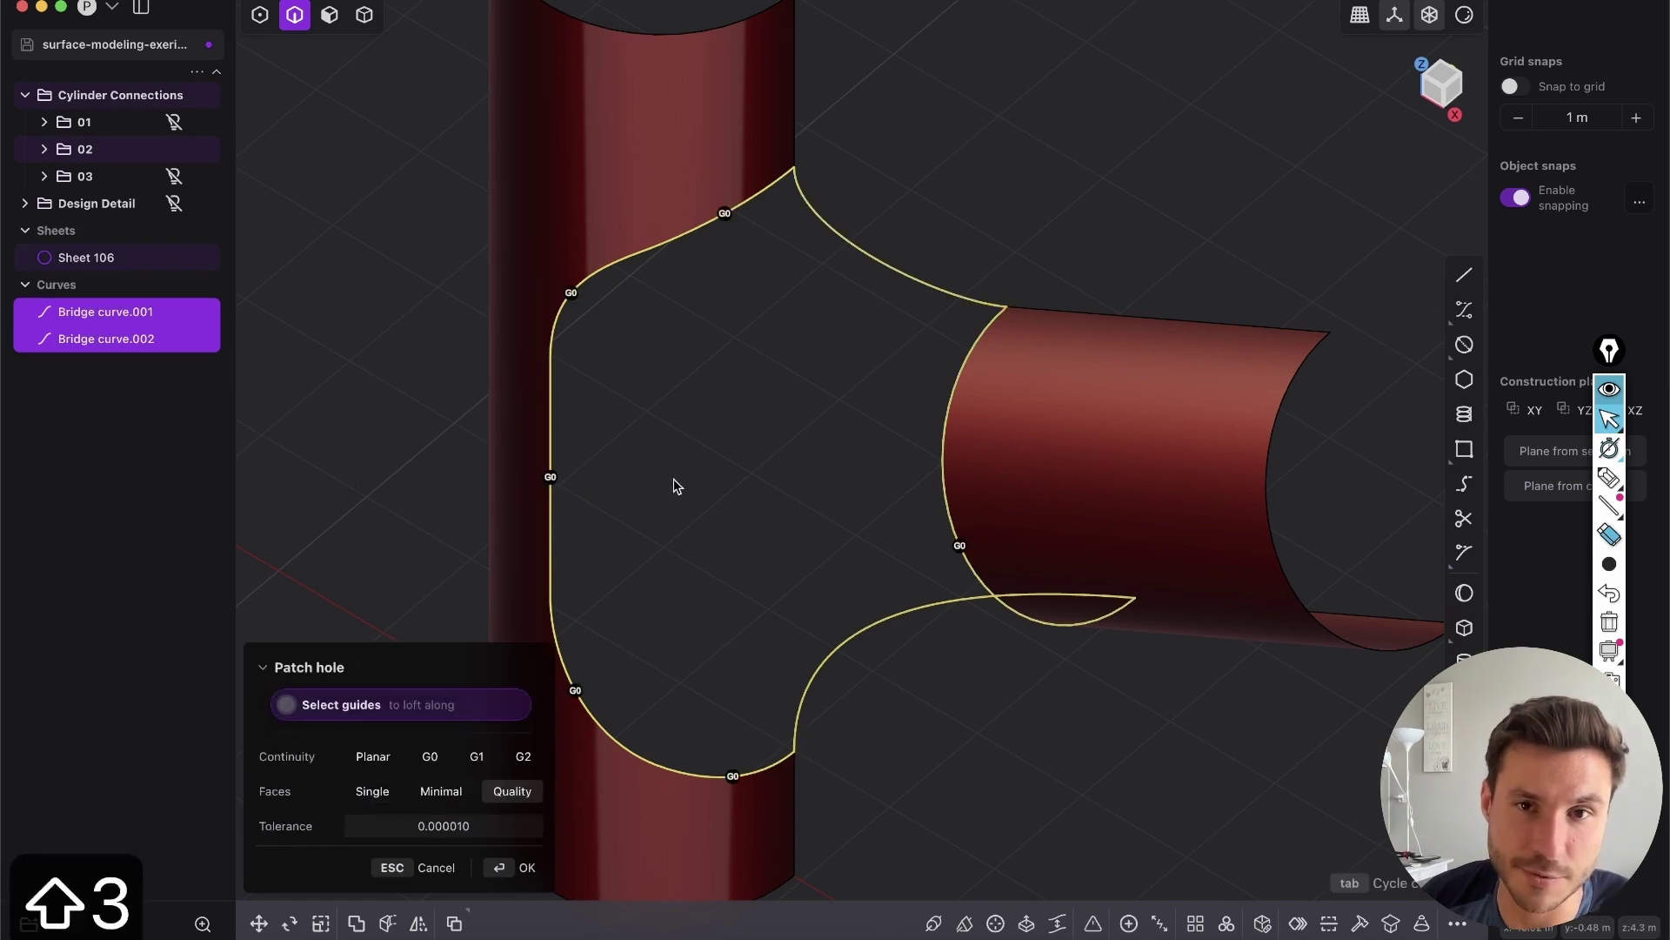
middle_drag(738, 577, 916, 256)
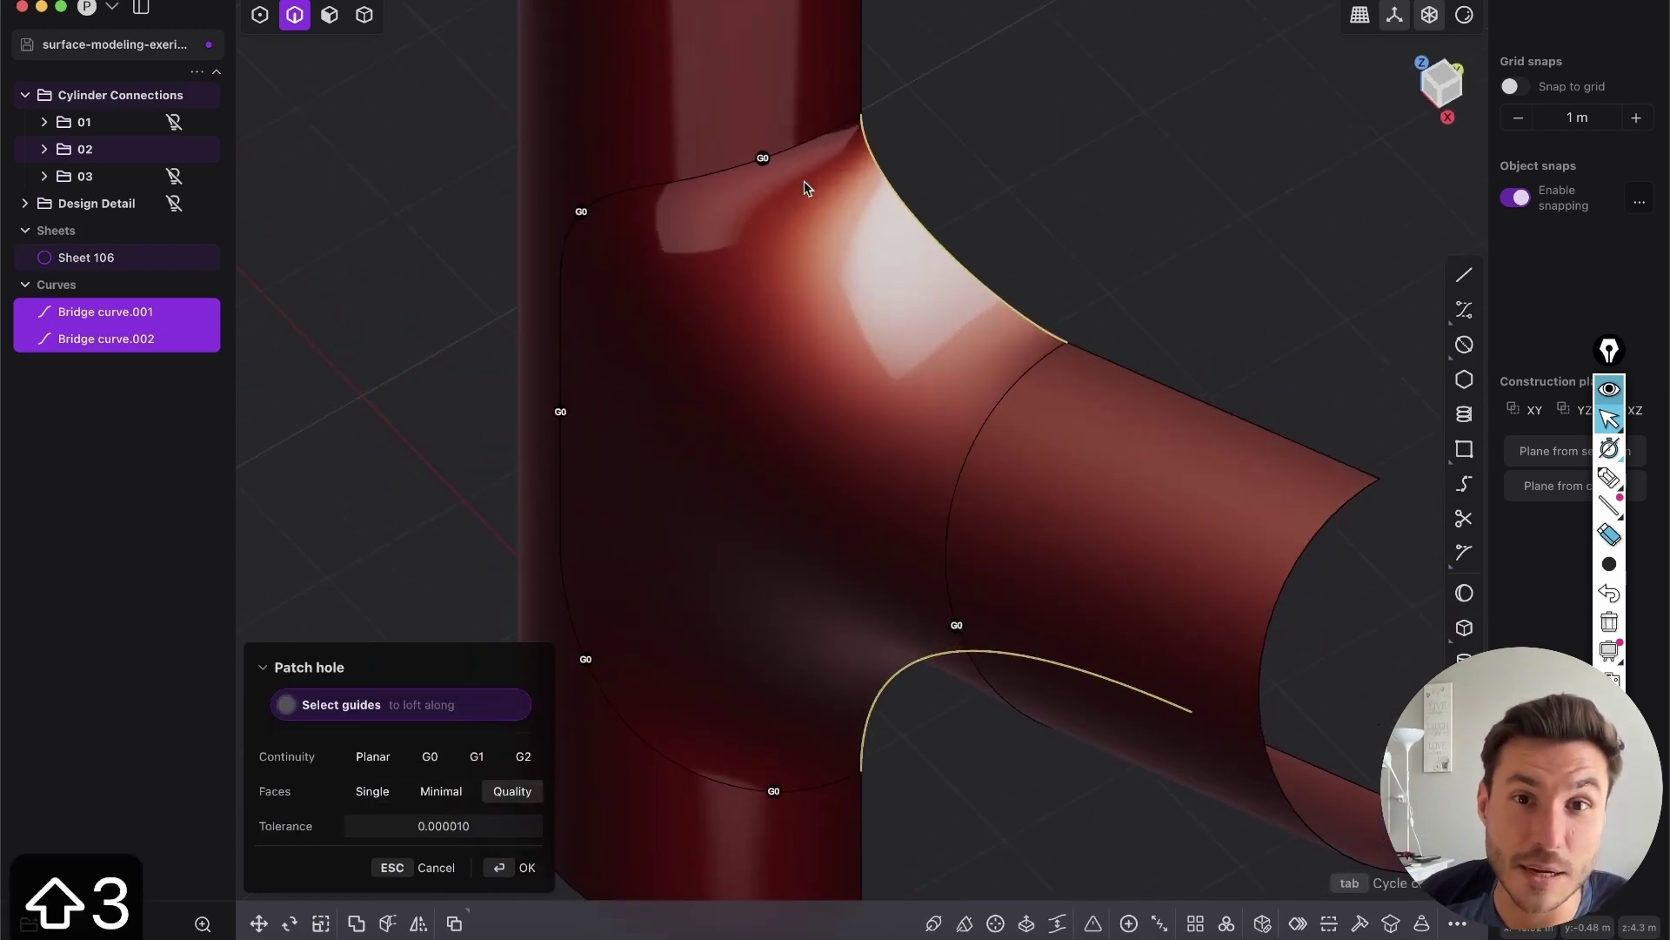
middle_drag(762, 164, 645, 241)
middle_drag(562, 280, 824, 178)
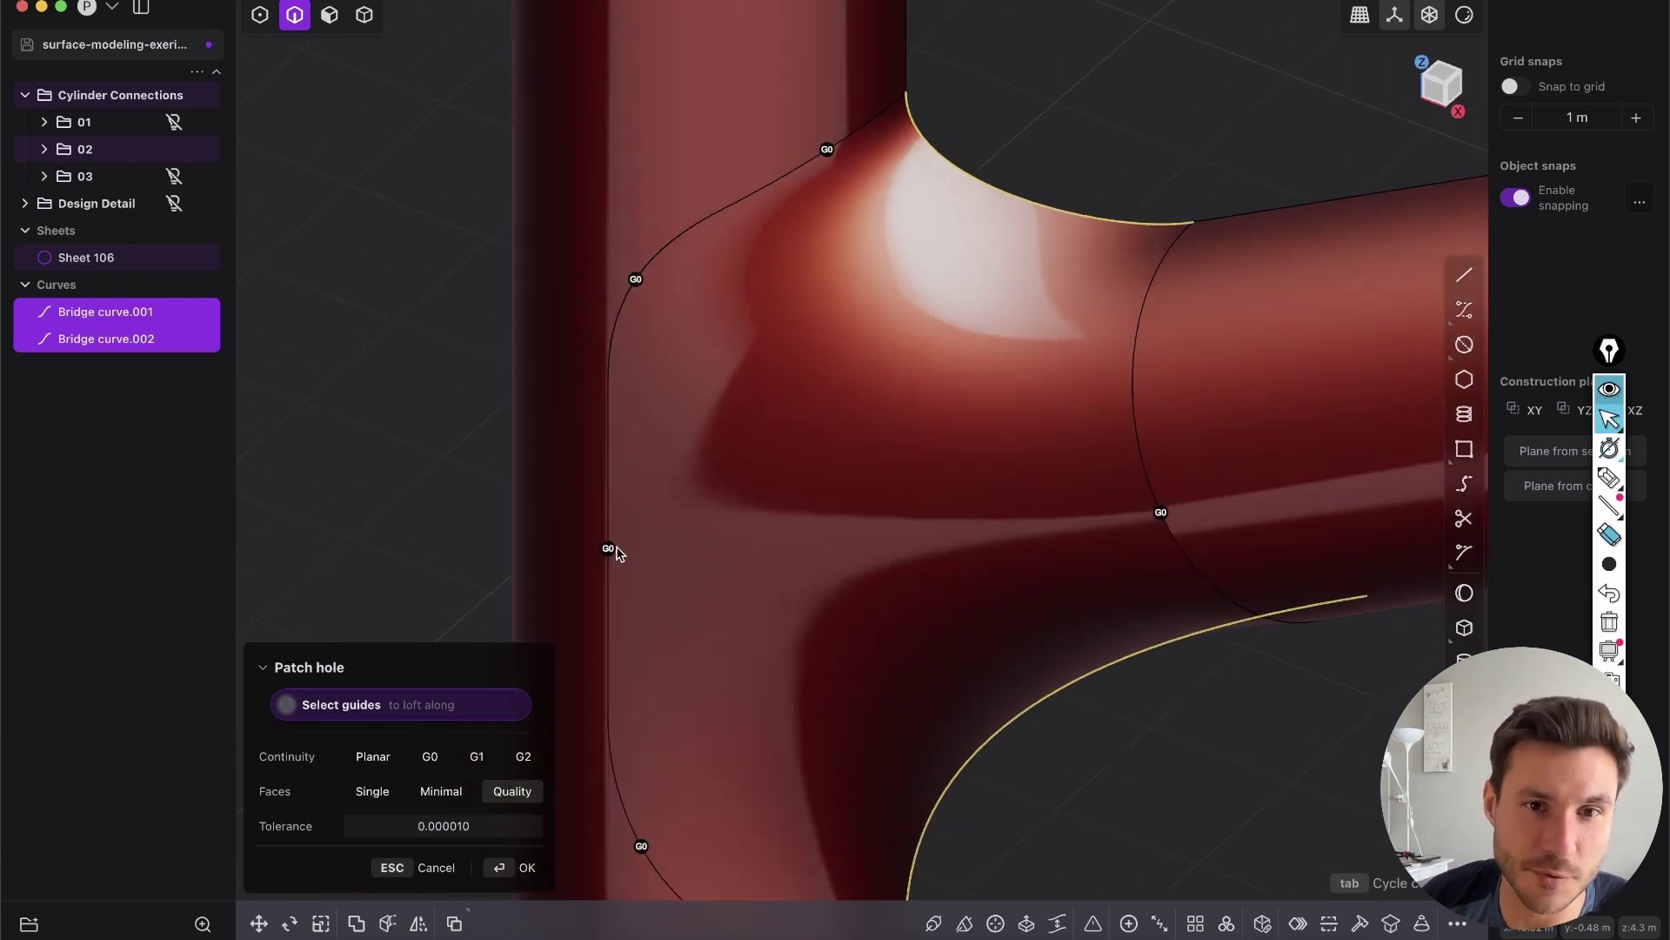
Try G1 continuity on the patch's cutout edges and half-cylinder edge, and discard the patch.
click(635, 279)
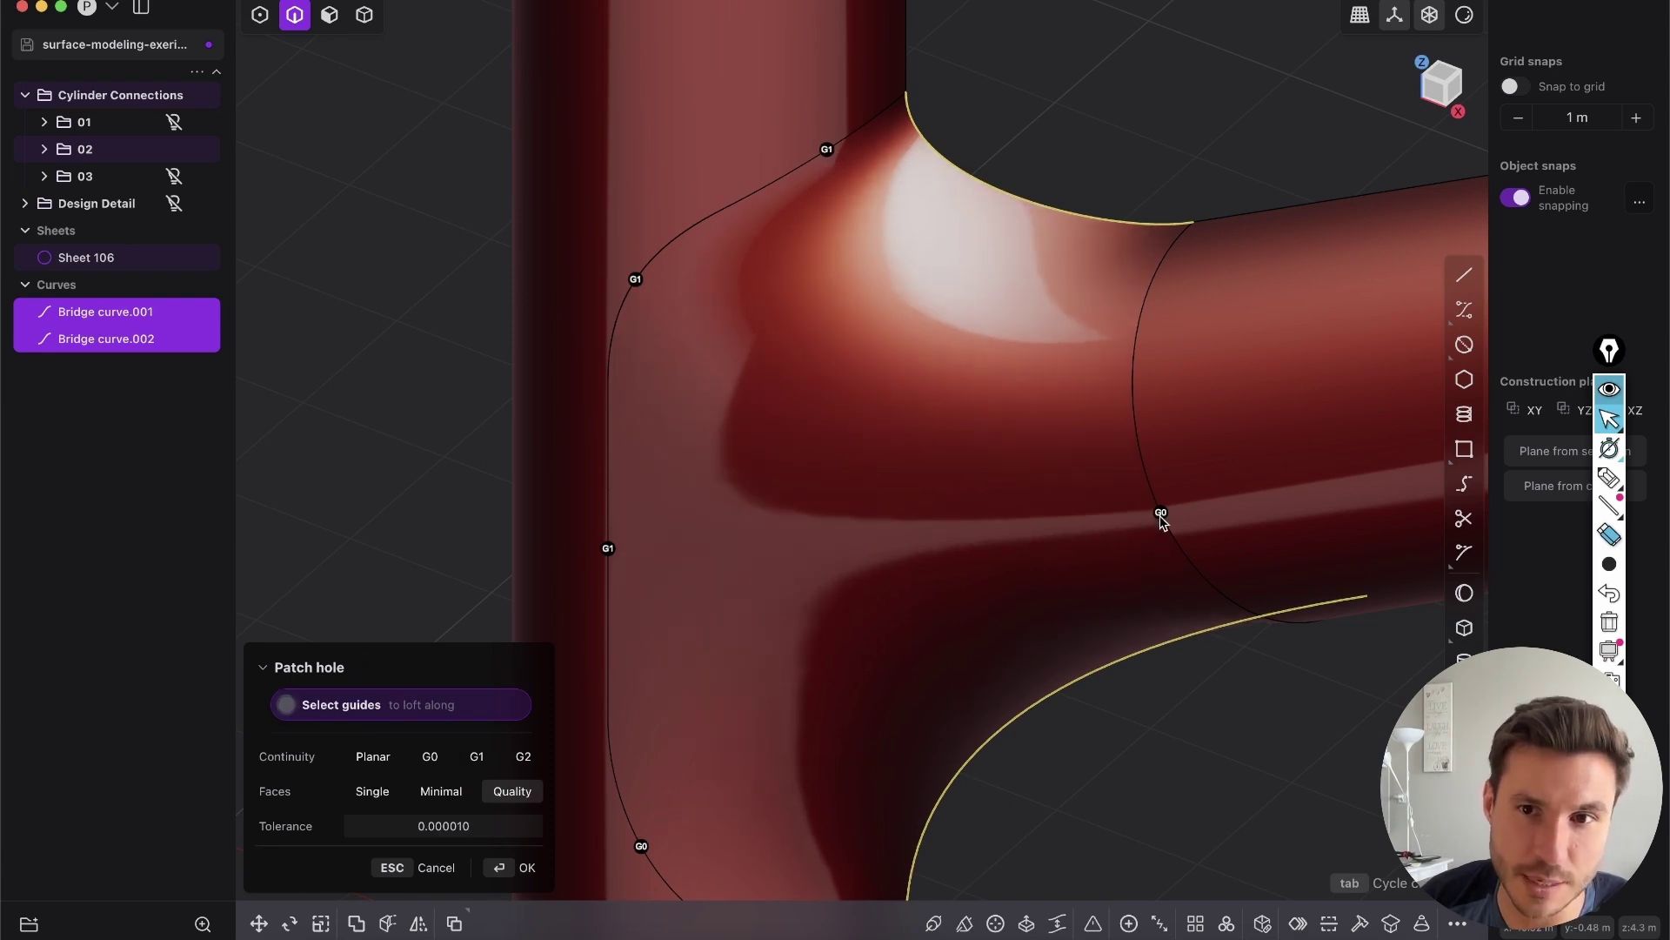
mouse_move(974, 268)
shift+middle_down()
mouse_move(916, 339)
mouse_move(981, 279)
shift+middle_up()
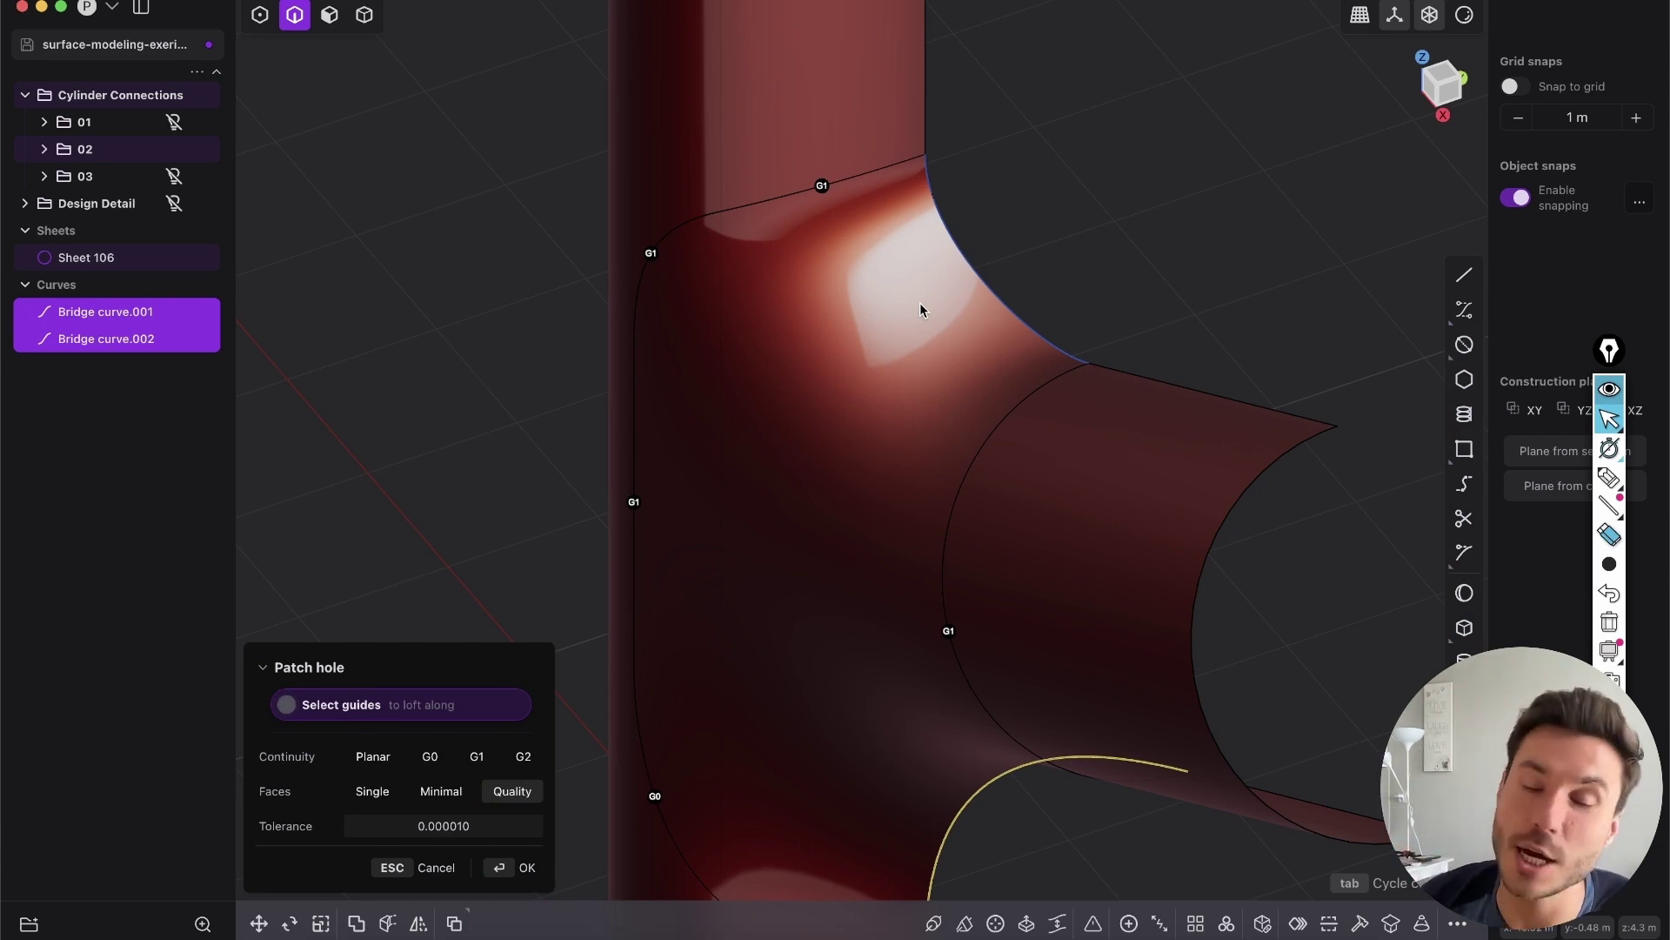
key(super+z)
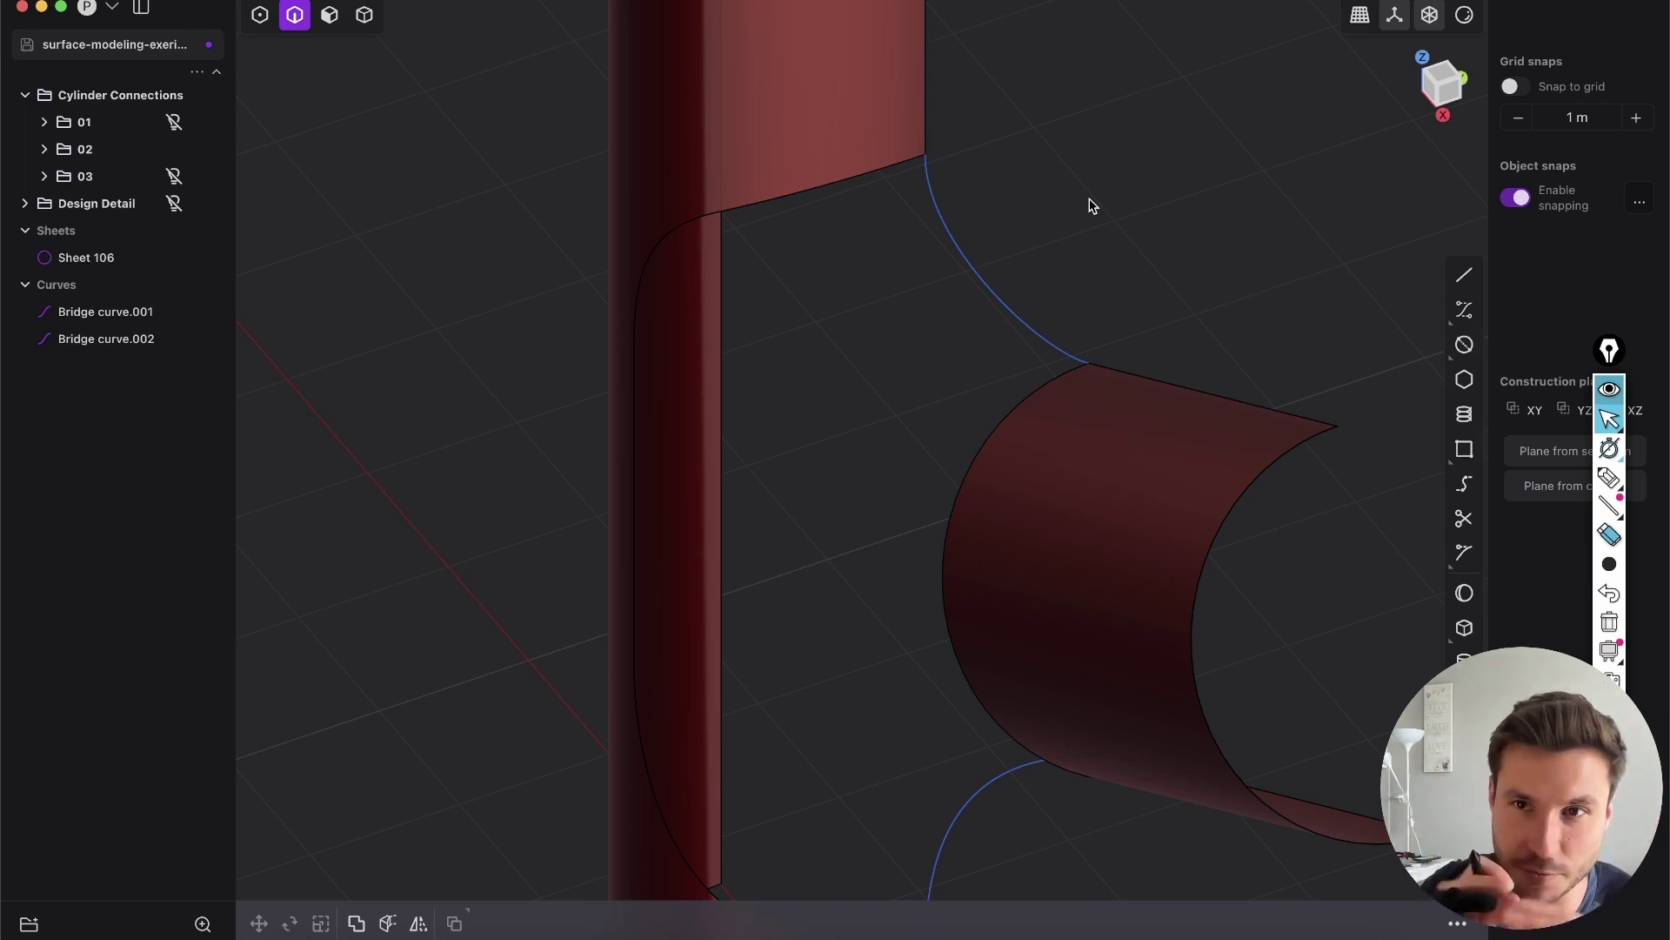
Extrude both bridge curves together by about 0.67 m into narrow sheets running outward from the gap.
scroll(788, 445, down, 5)
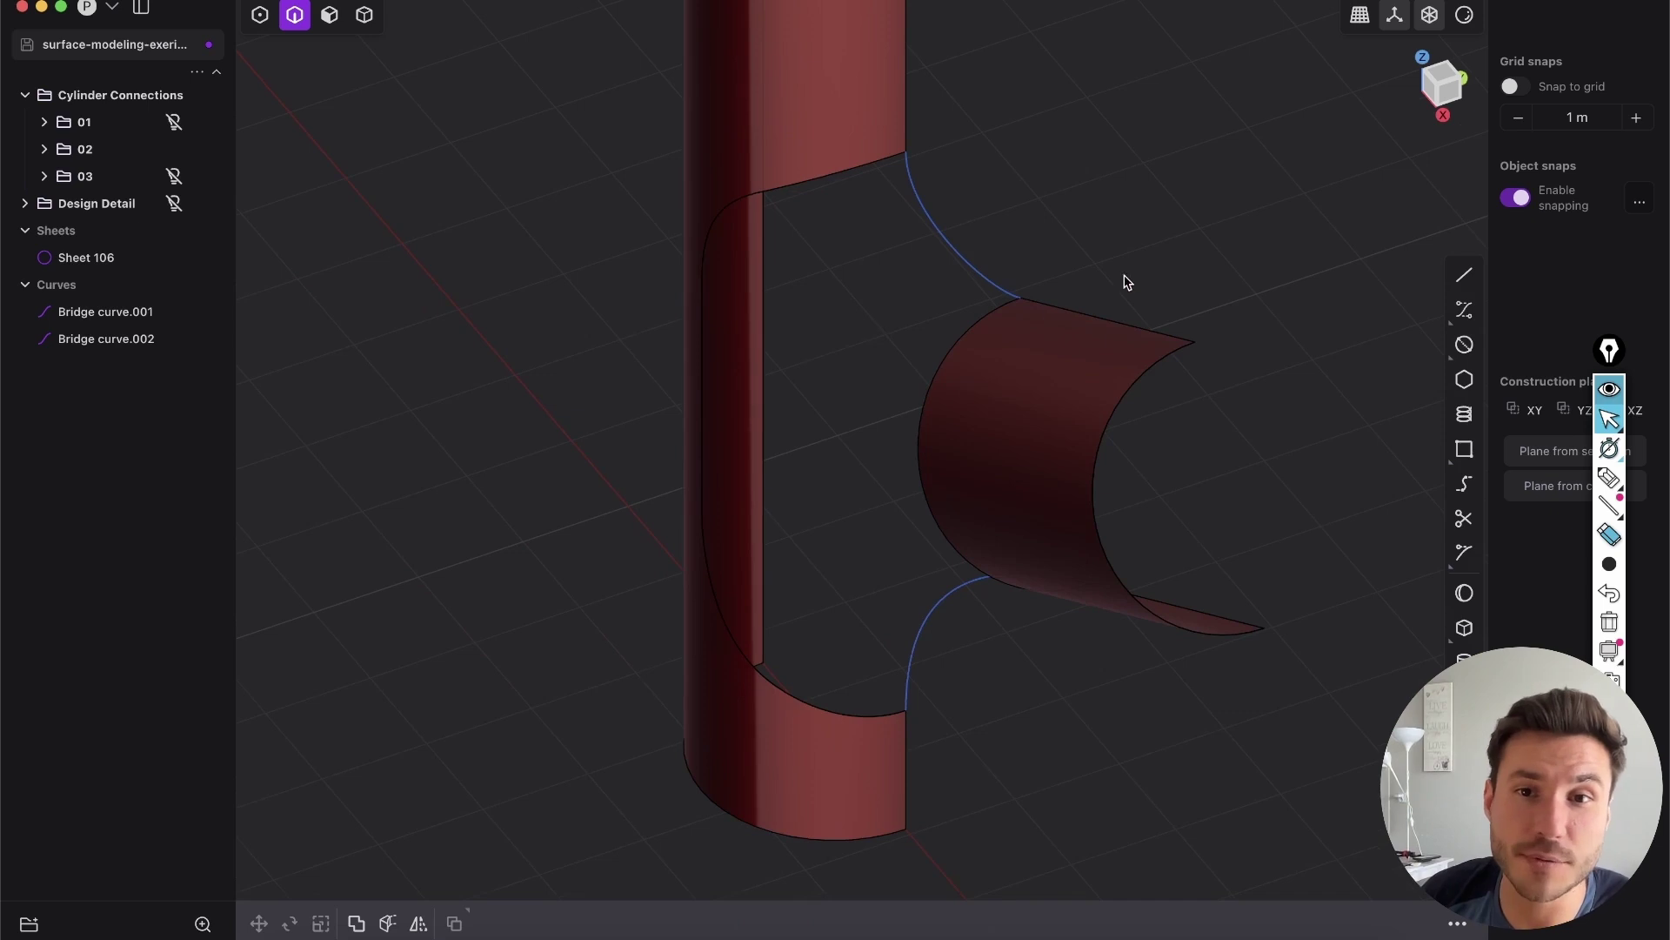
click(947, 261)
click(926, 624)
middle_drag(926, 625, 1047, 467)
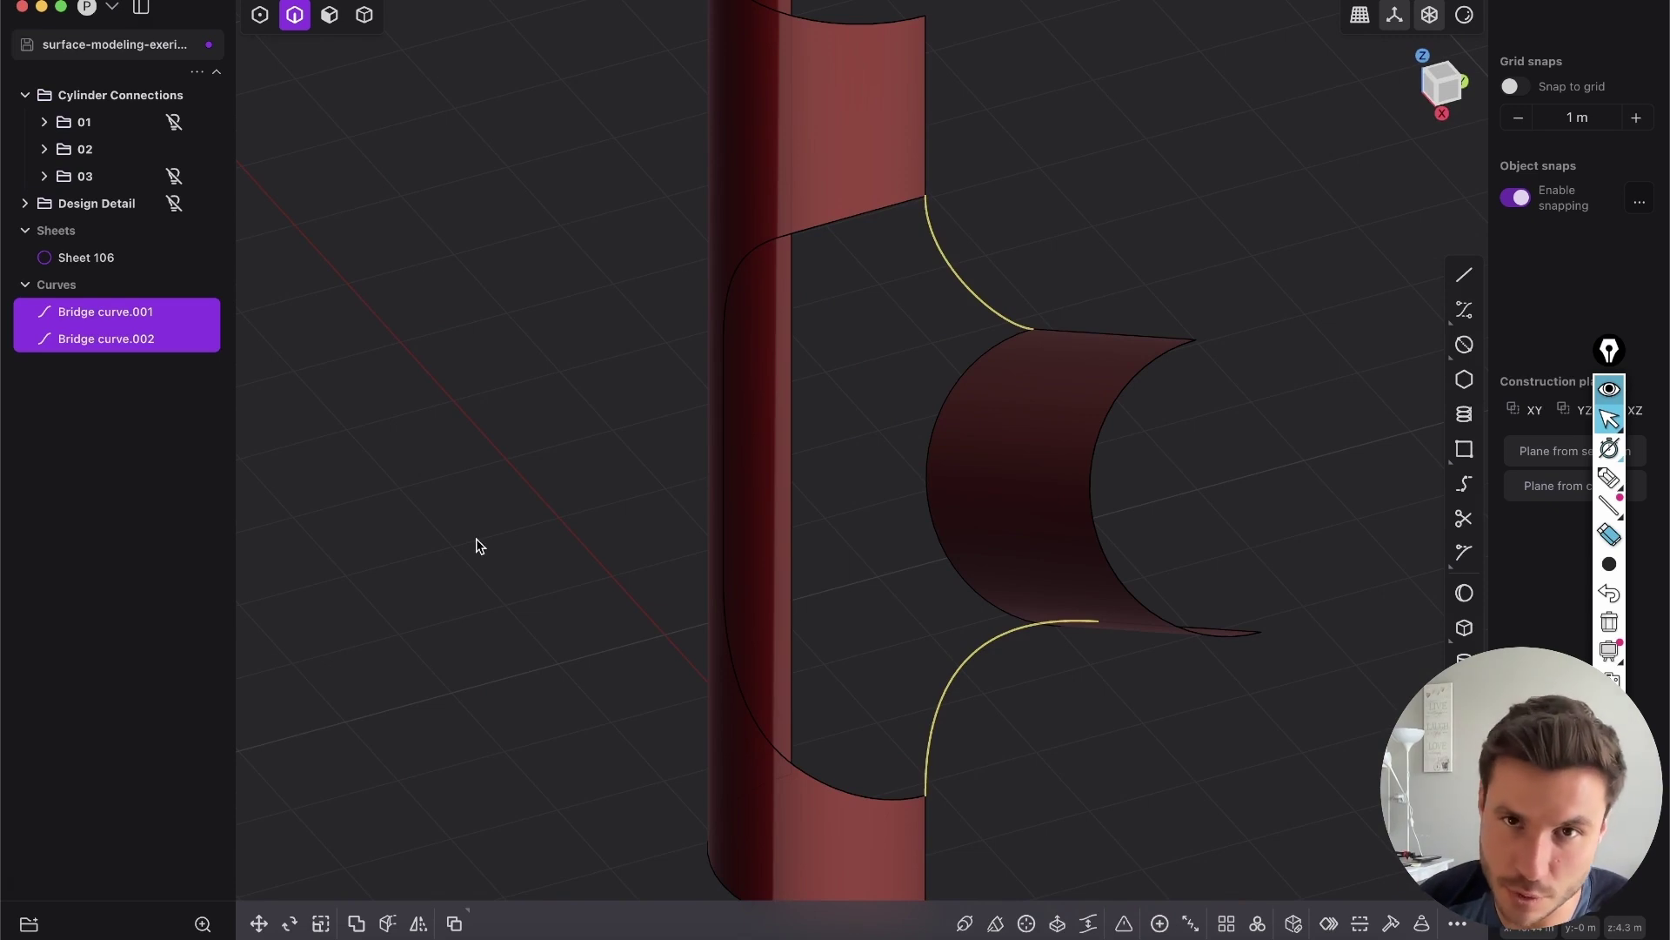
key(e)
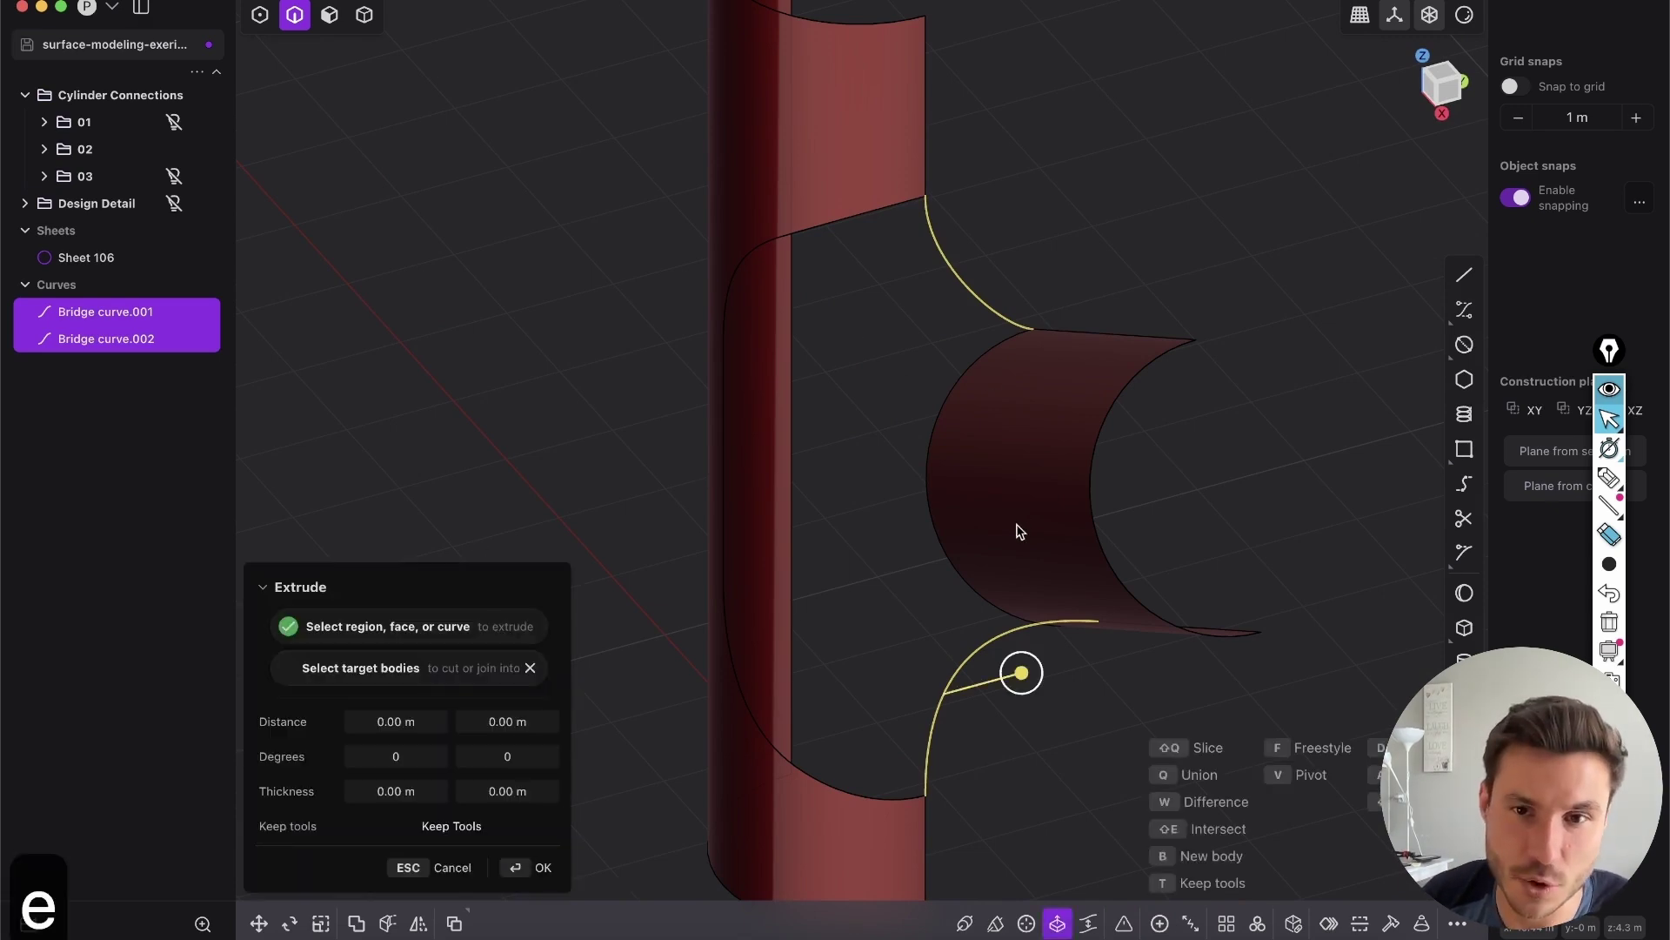
drag(1133, 602, 1145, 598)
middle_drag(1140, 526, 1269, 560)
drag(1093, 399, 1059, 416)
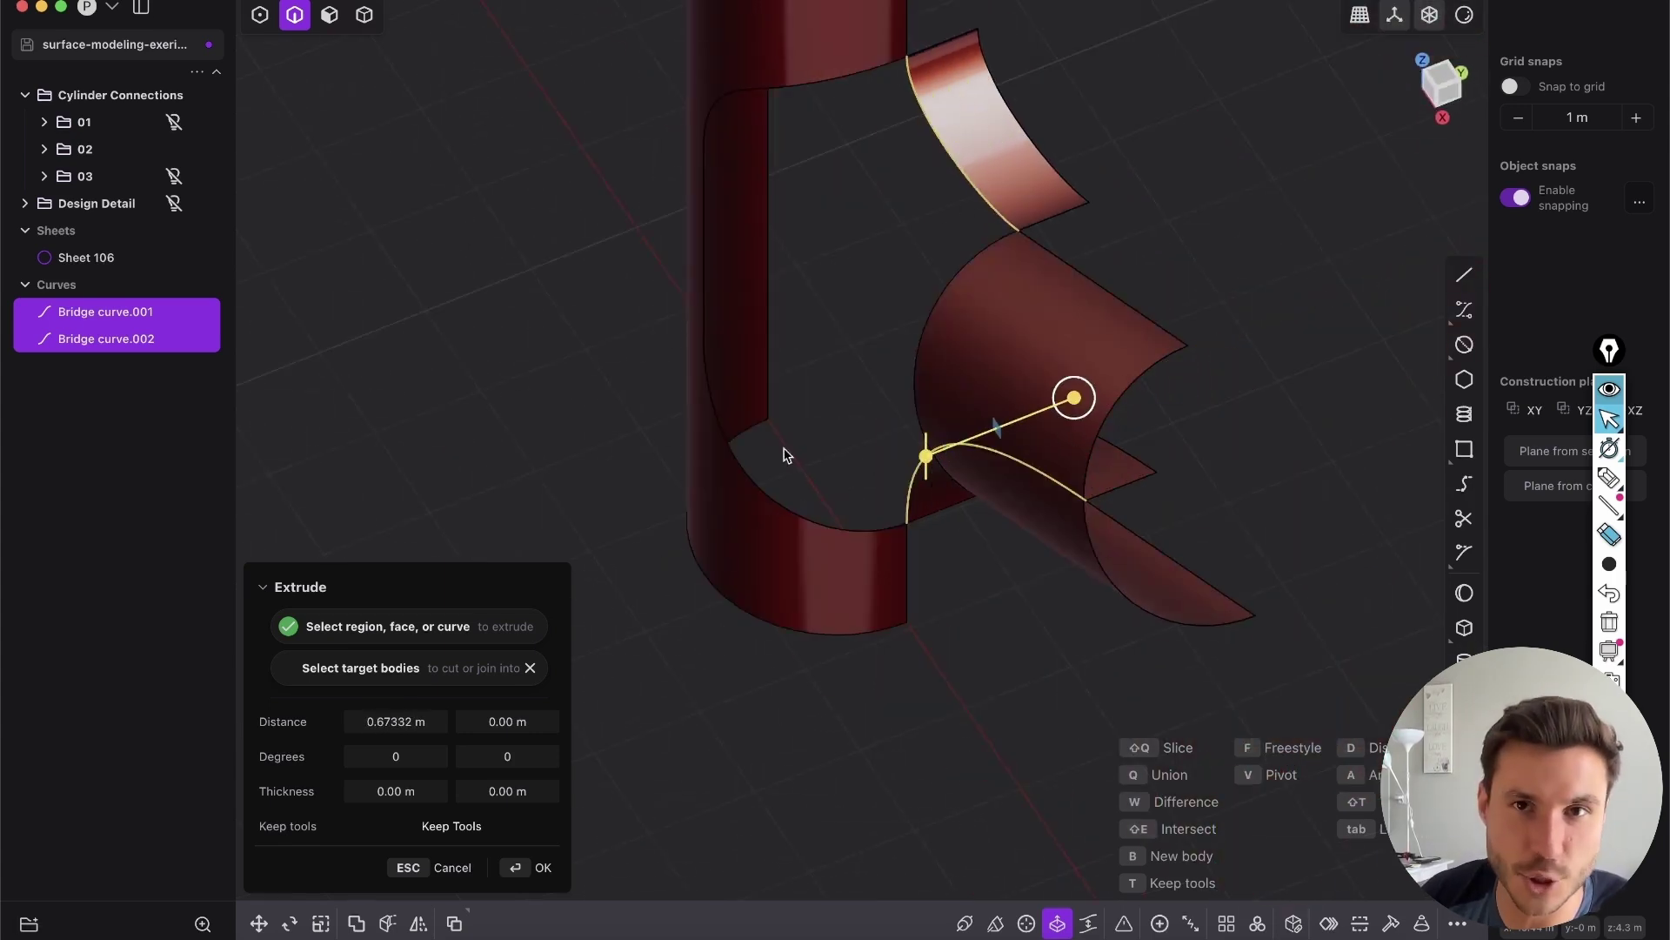
click(537, 869)
click(862, 378)
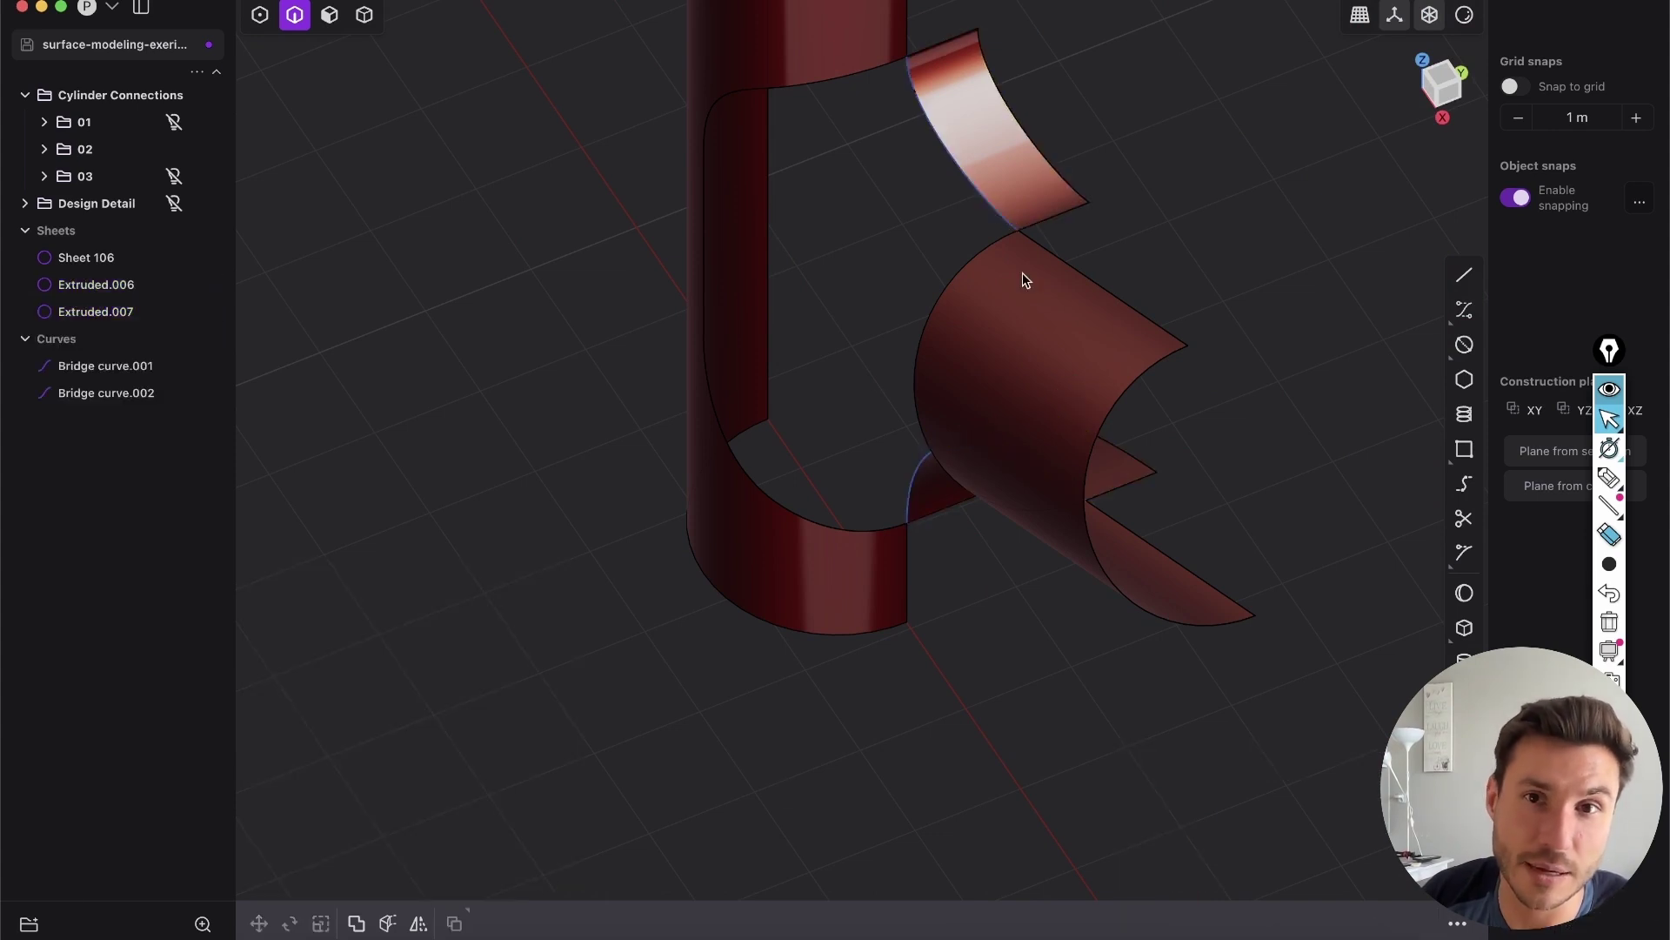
Delete the two bridge curves, leaving only the extruded strips in their place.
key(2)
click(954, 169)
key(x)
click(913, 478)
key(x)
Patch the hole bounded by the cutout edges, the inner edges of both extruded strips and the angled half-cylinder's near edge.
middle_drag(930, 491, 798, 216)
key(2)
click(798, 215)
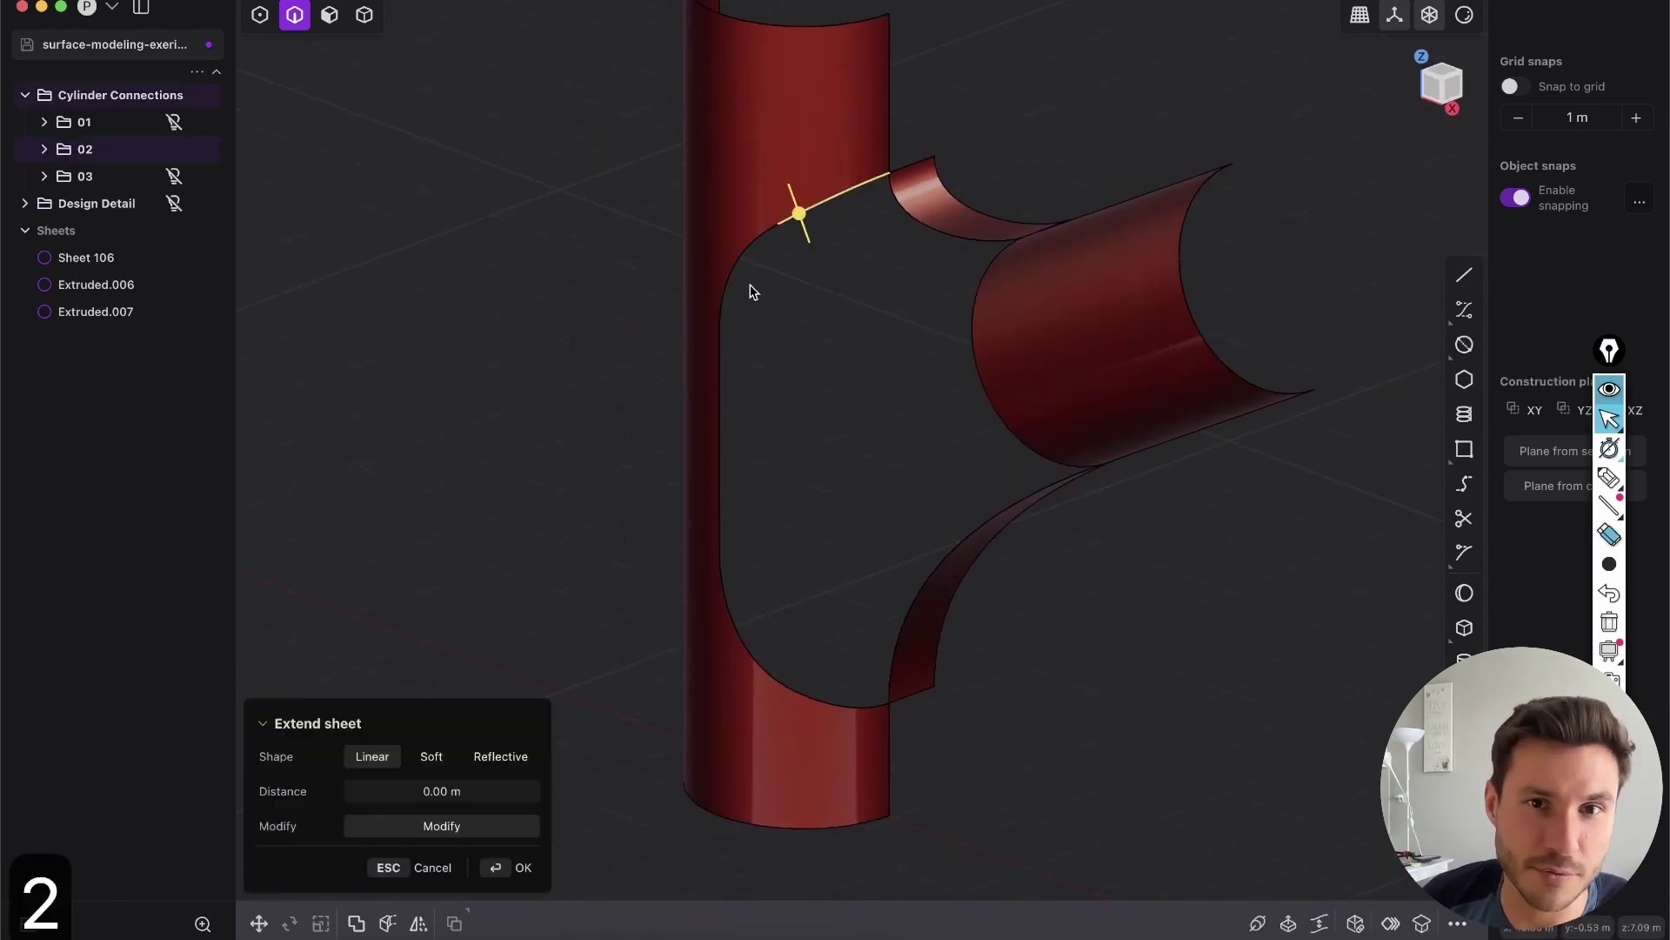
click(721, 409)
click(739, 637)
click(812, 705)
click(903, 655)
middle_drag(915, 262, 929, 492)
key(shift+3)
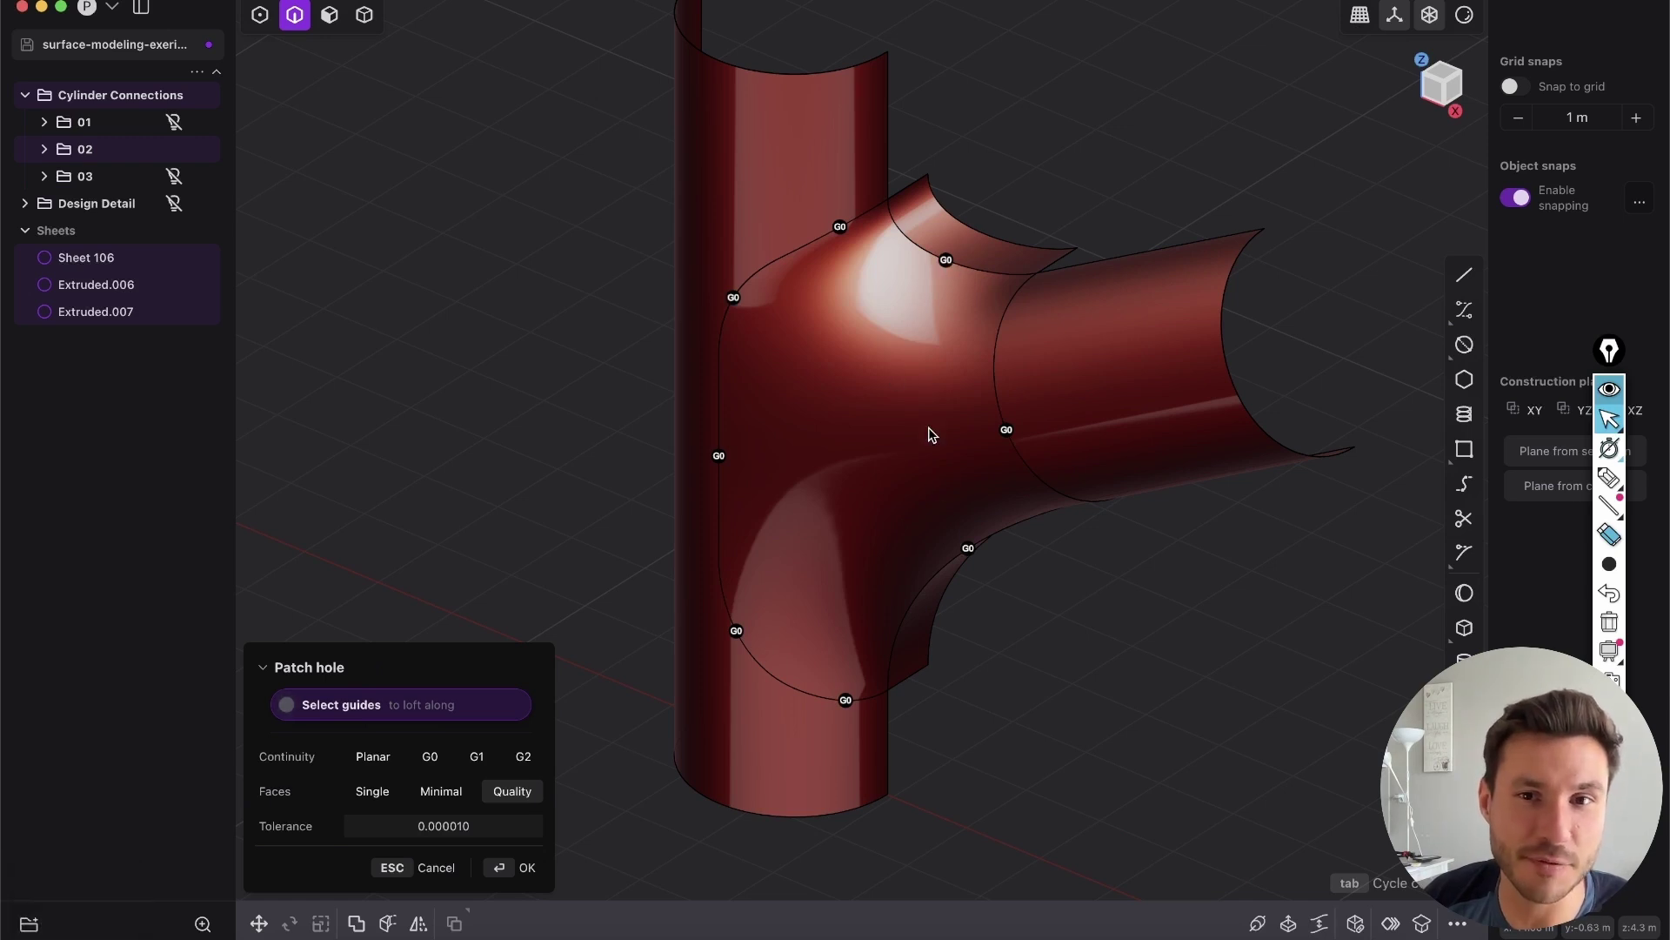
Change the patch's edge continuity from G0 on all boundaries, accept the patch and clear the selection.
middle_drag(970, 265, 1050, 365)
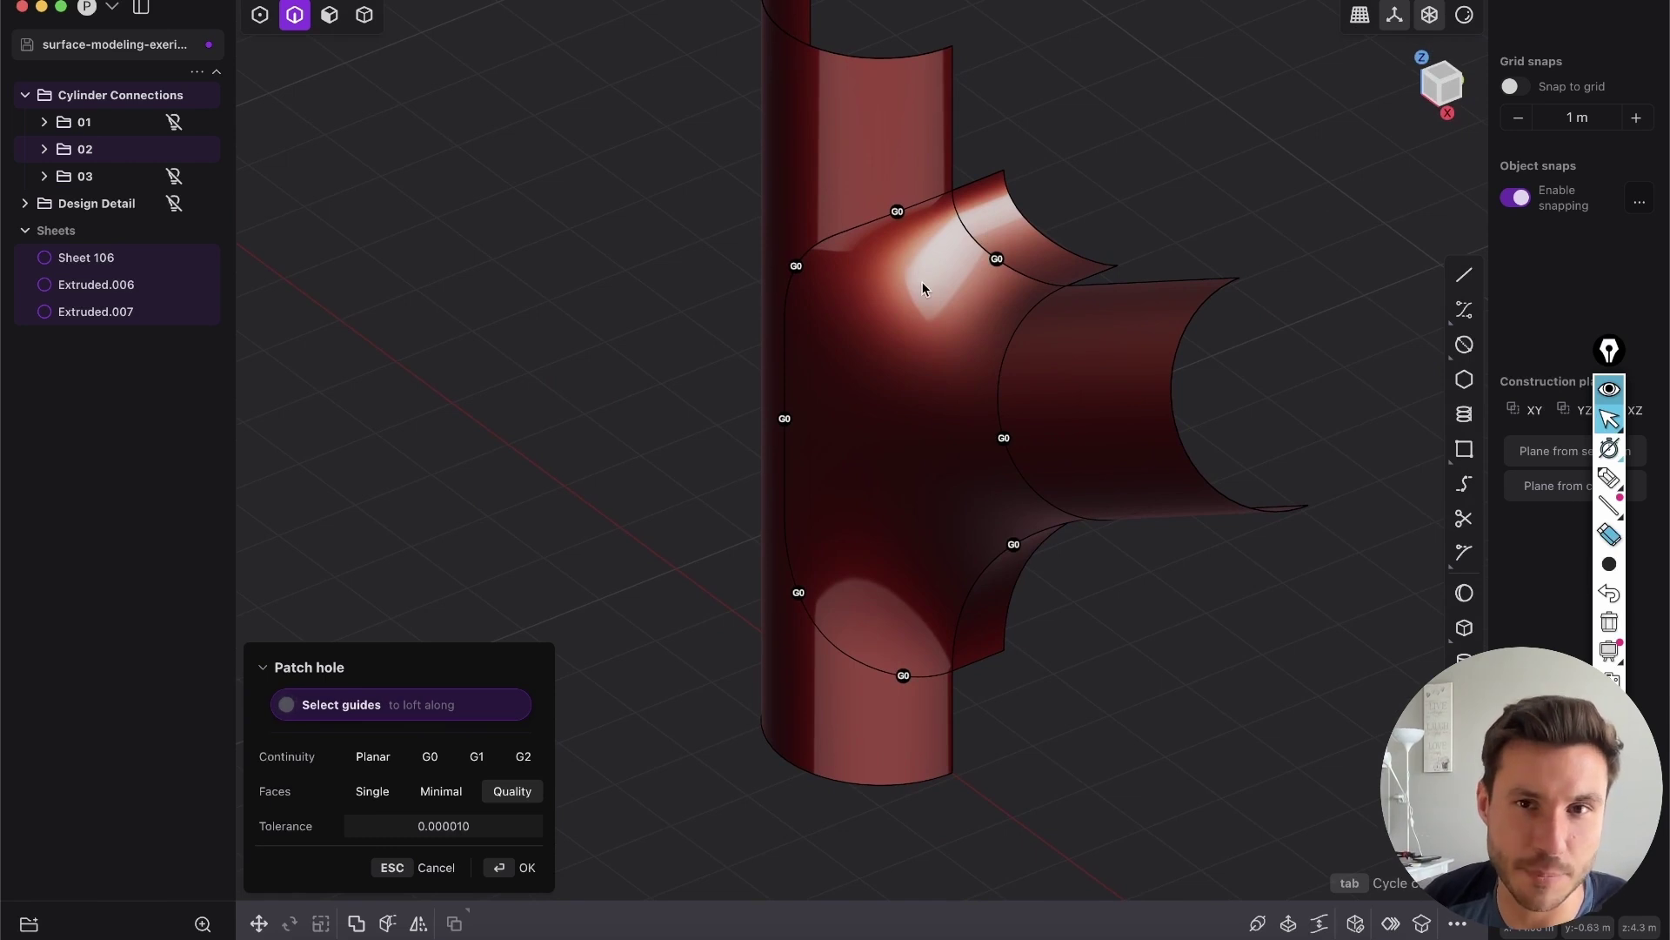
key(Tab)
middle_drag(1031, 514, 1118, 430)
click(525, 866)
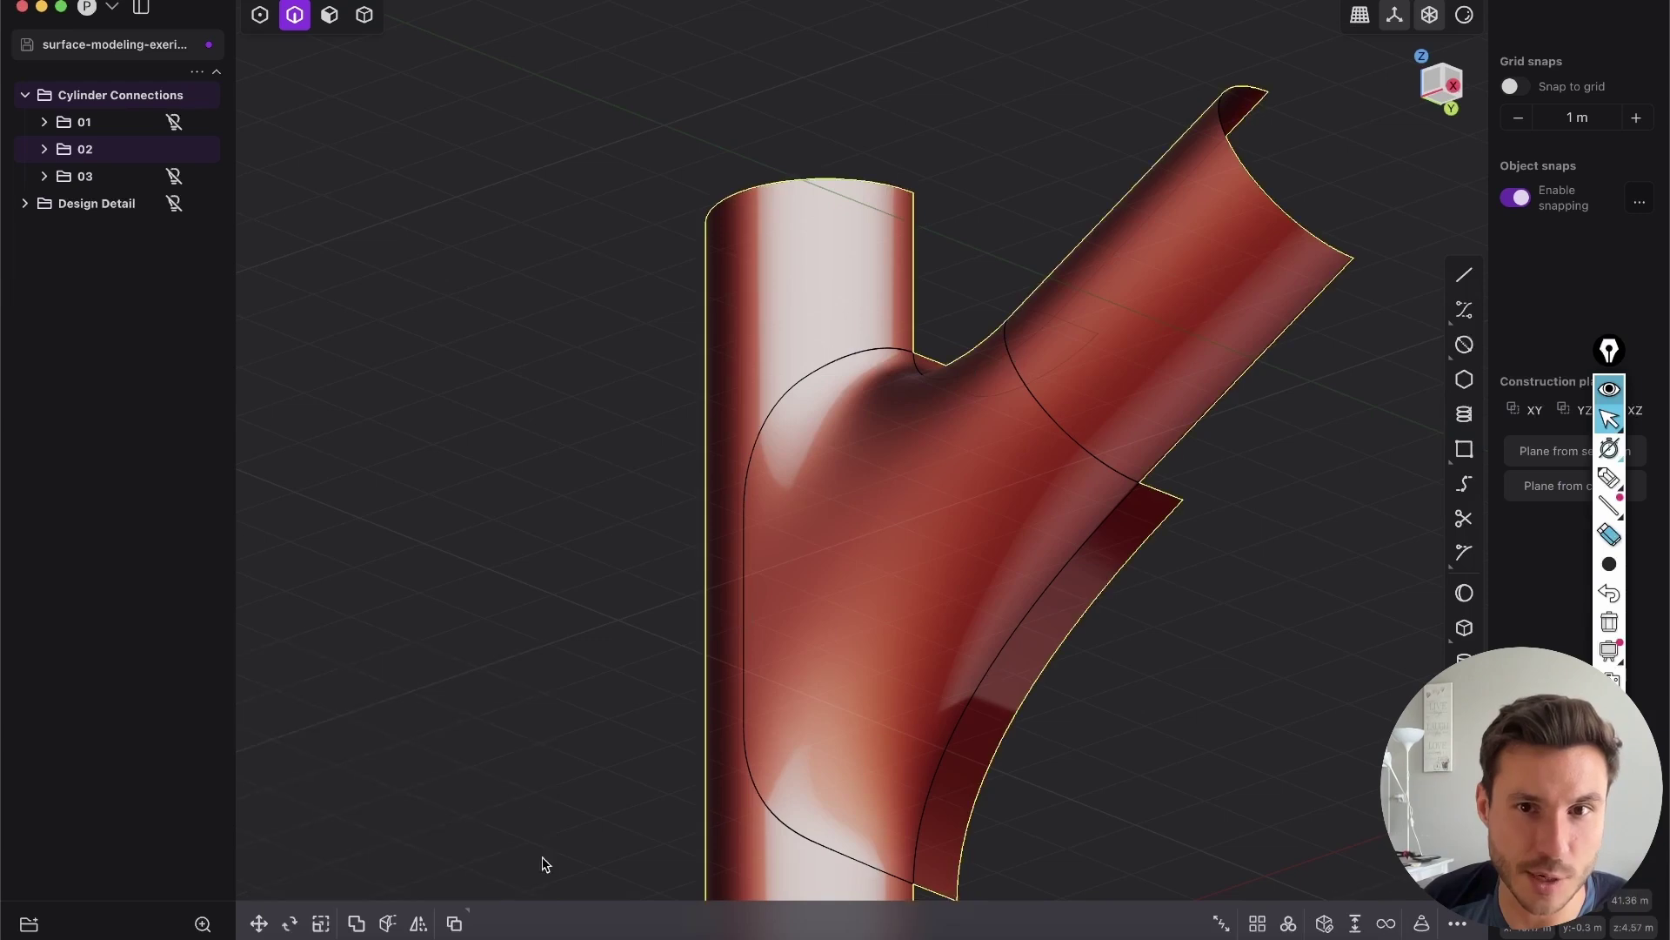
click(1154, 657)
Delete the upper and lower extruded helper strip faces from the joined sheet.
middle_drag(1156, 662, 1025, 601)
shift+middle_drag(1061, 407, 1060, 456)
middle_drag(1019, 338, 1022, 299)
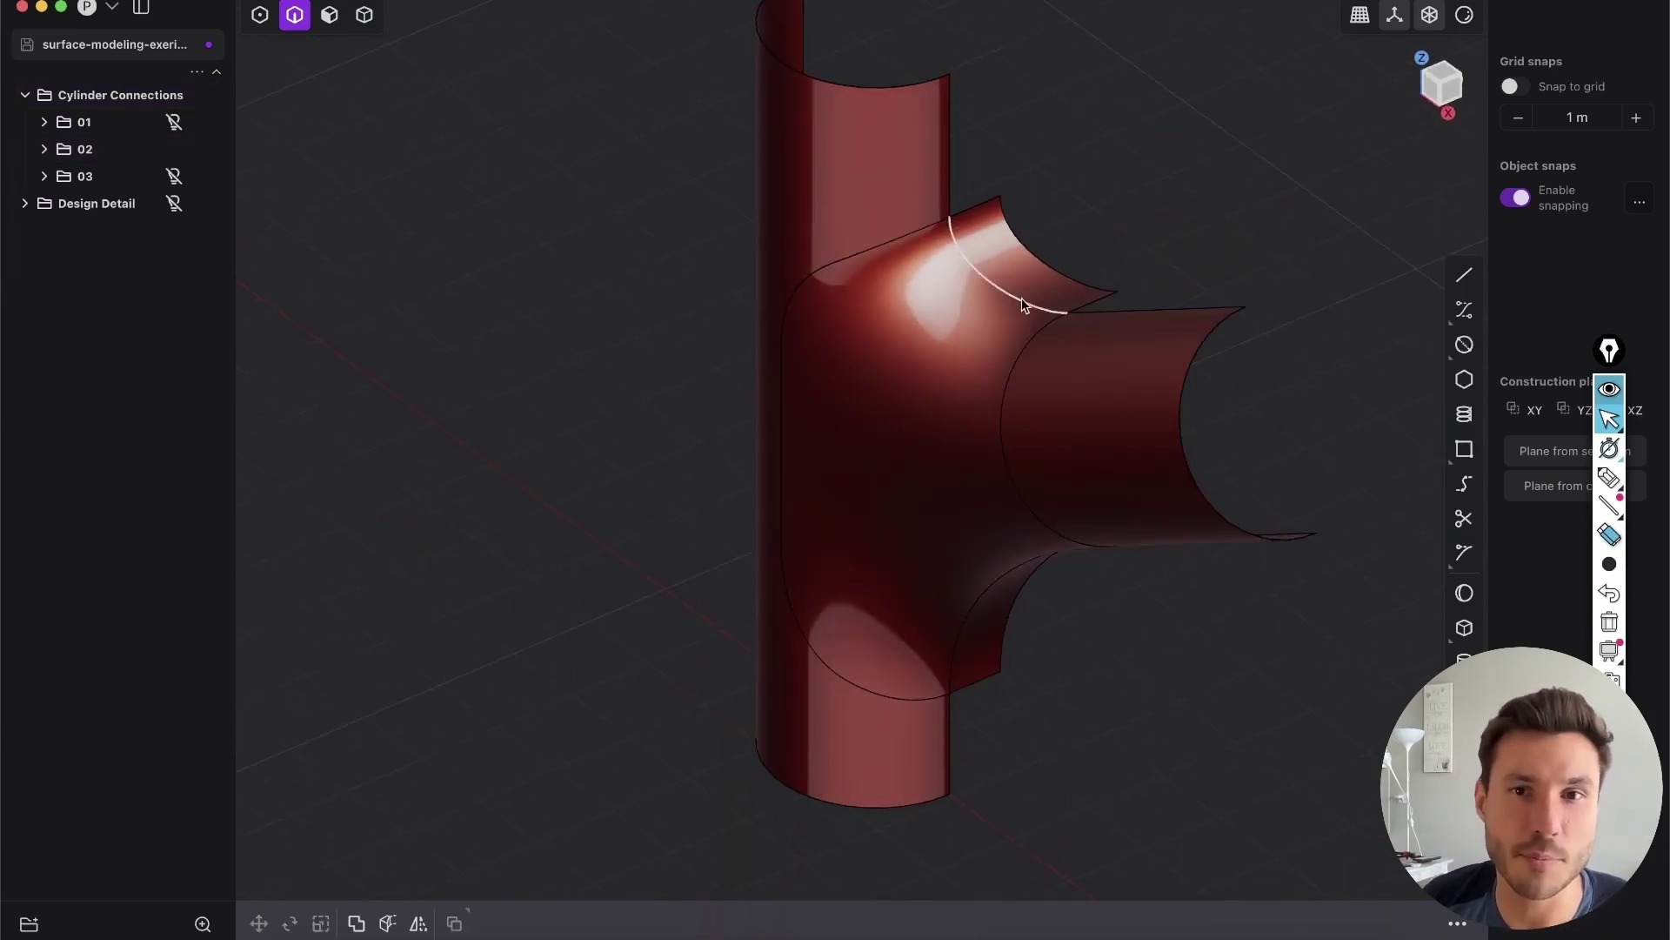
click(330, 16)
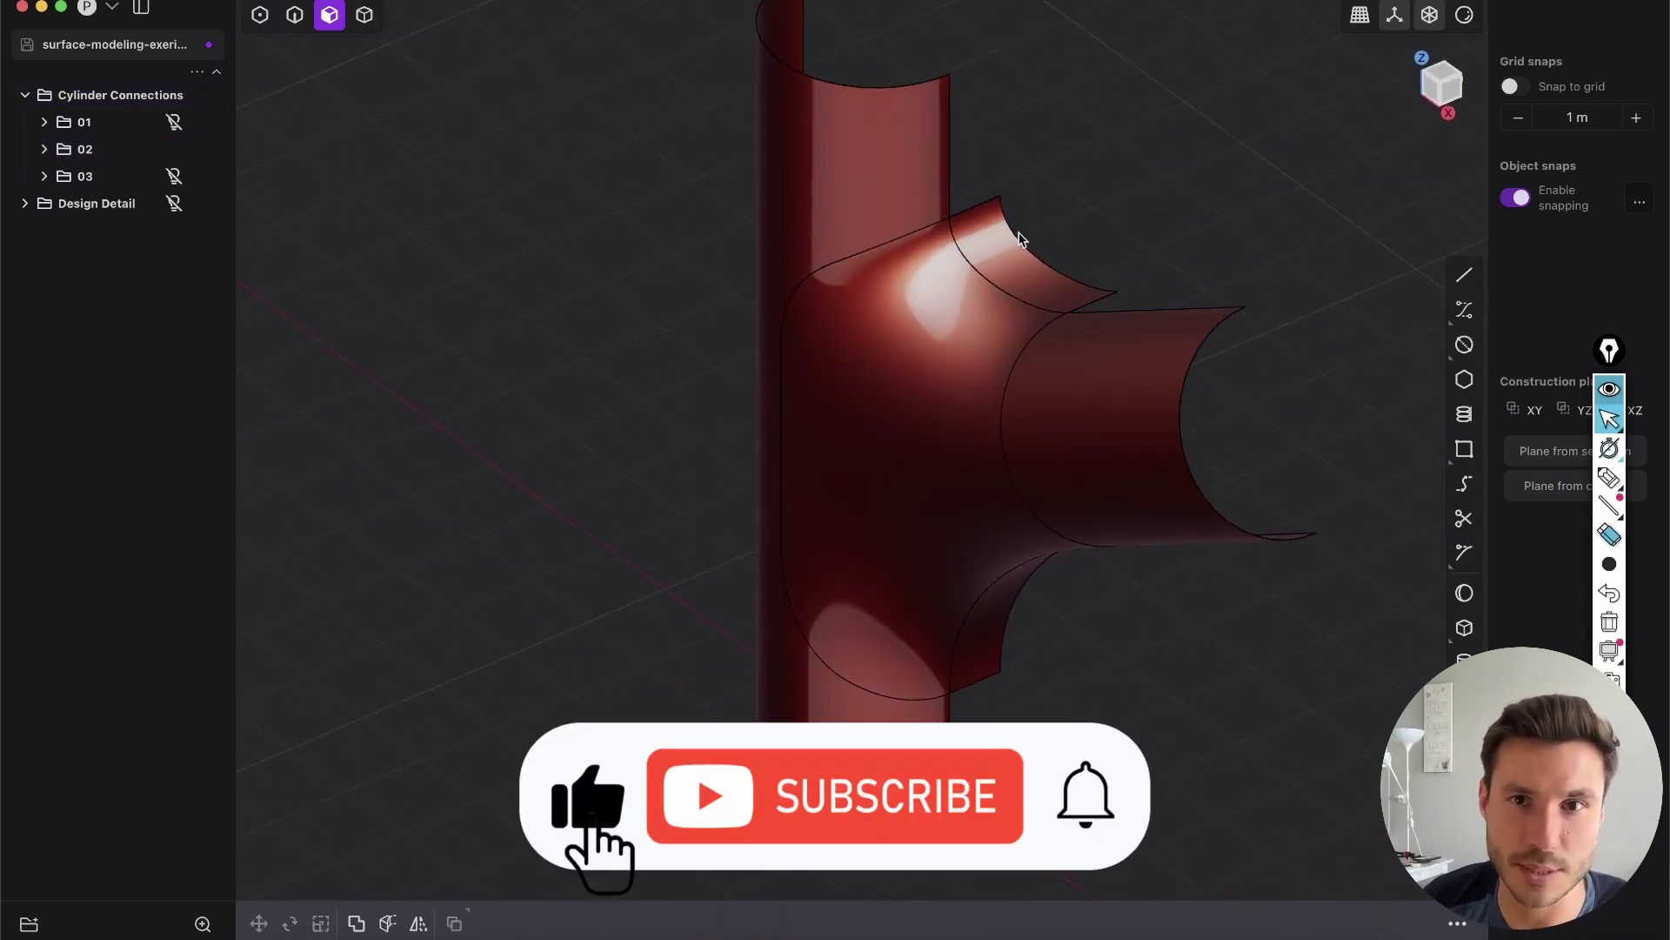
click(1000, 252)
key(o)
middle_drag(1100, 526, 1084, 419)
shift+click(1049, 690)
key(shift+x)
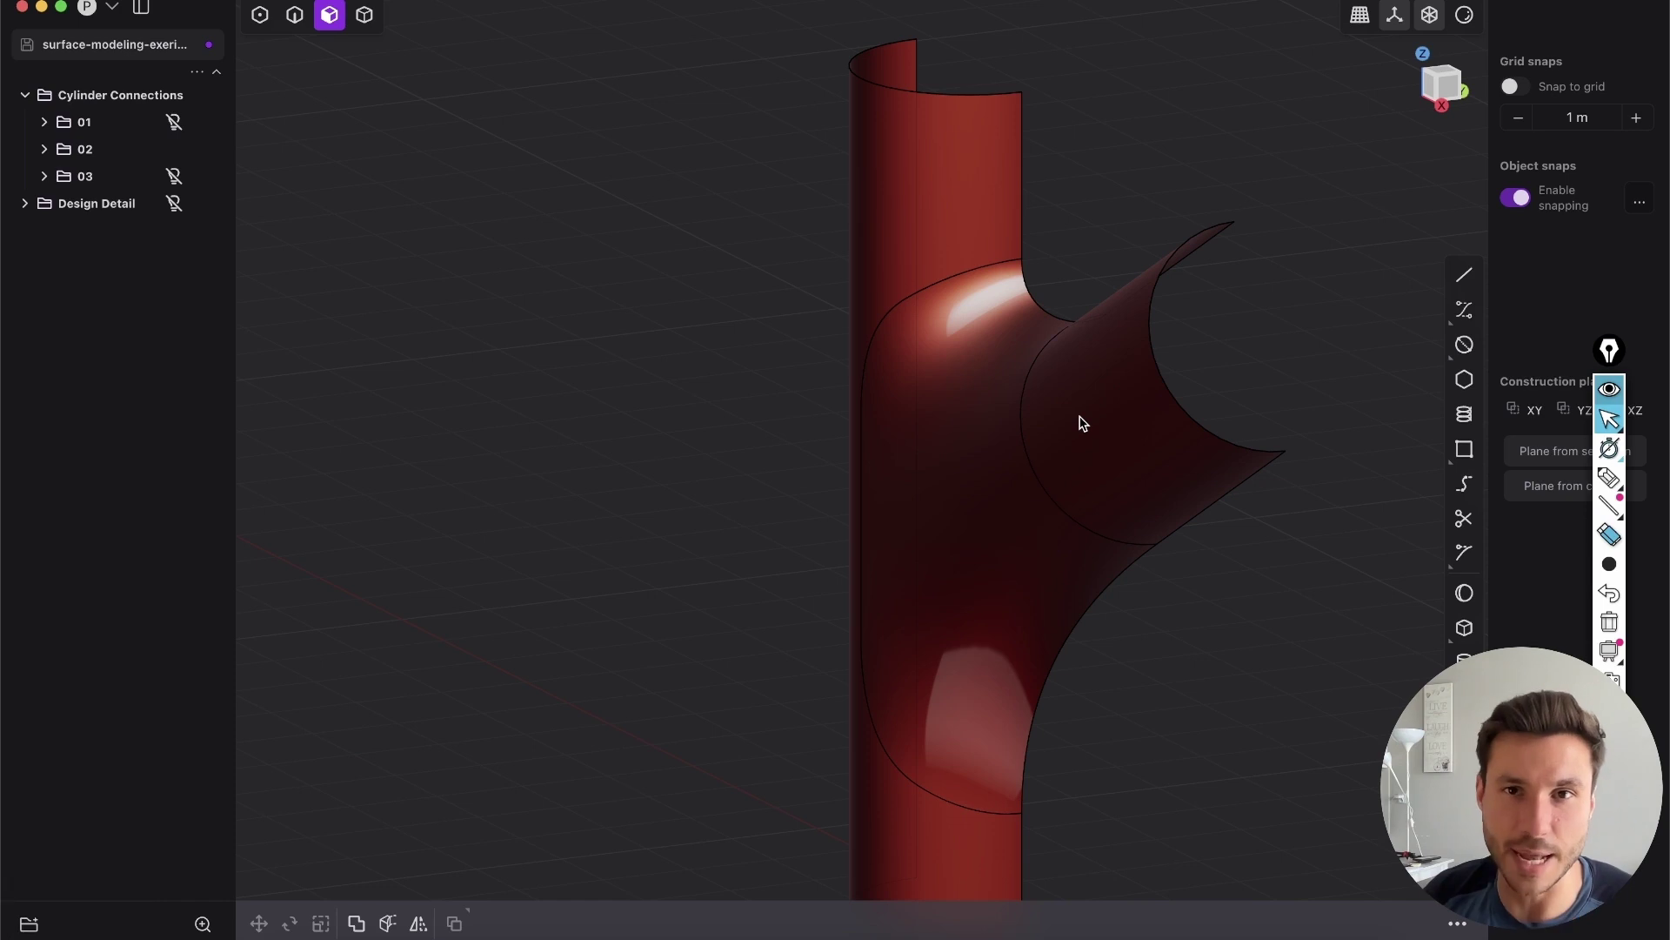
Hide the surface edges and mirror the joined half along the Y axis to complete the pipe junction.
middle_drag(1082, 423, 1038, 428)
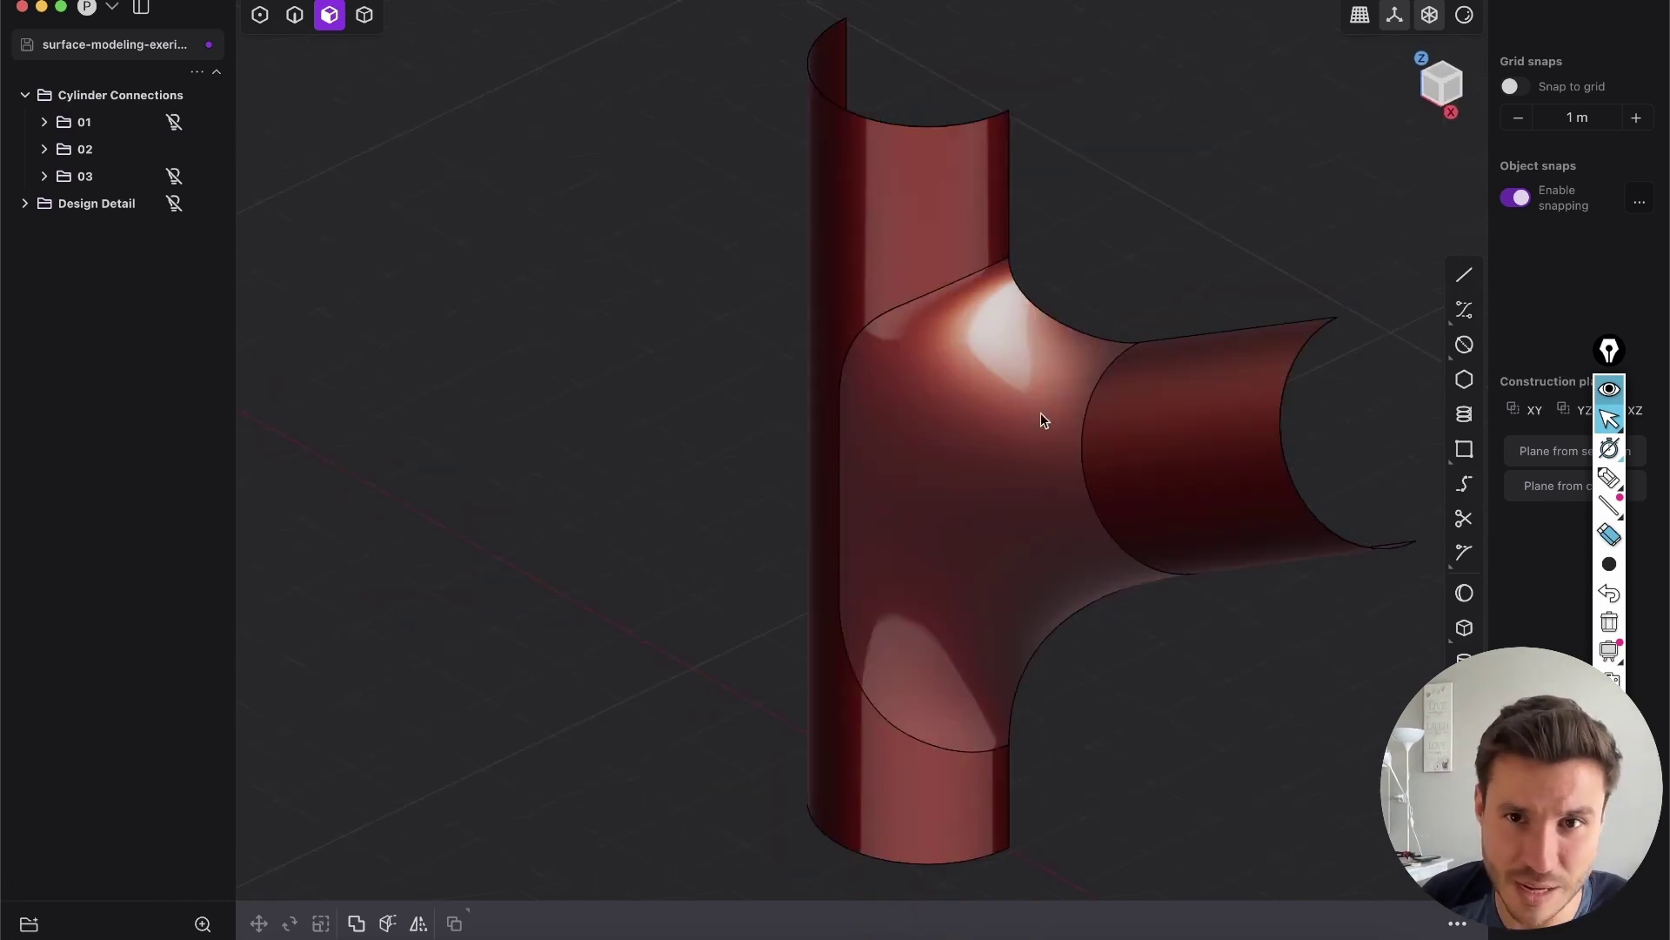
key(shift+e)
scroll(1009, 372, down, 3)
key(Tab)
click(971, 350)
shift+middle_drag(1056, 438, 807, 232)
key(alt+x)
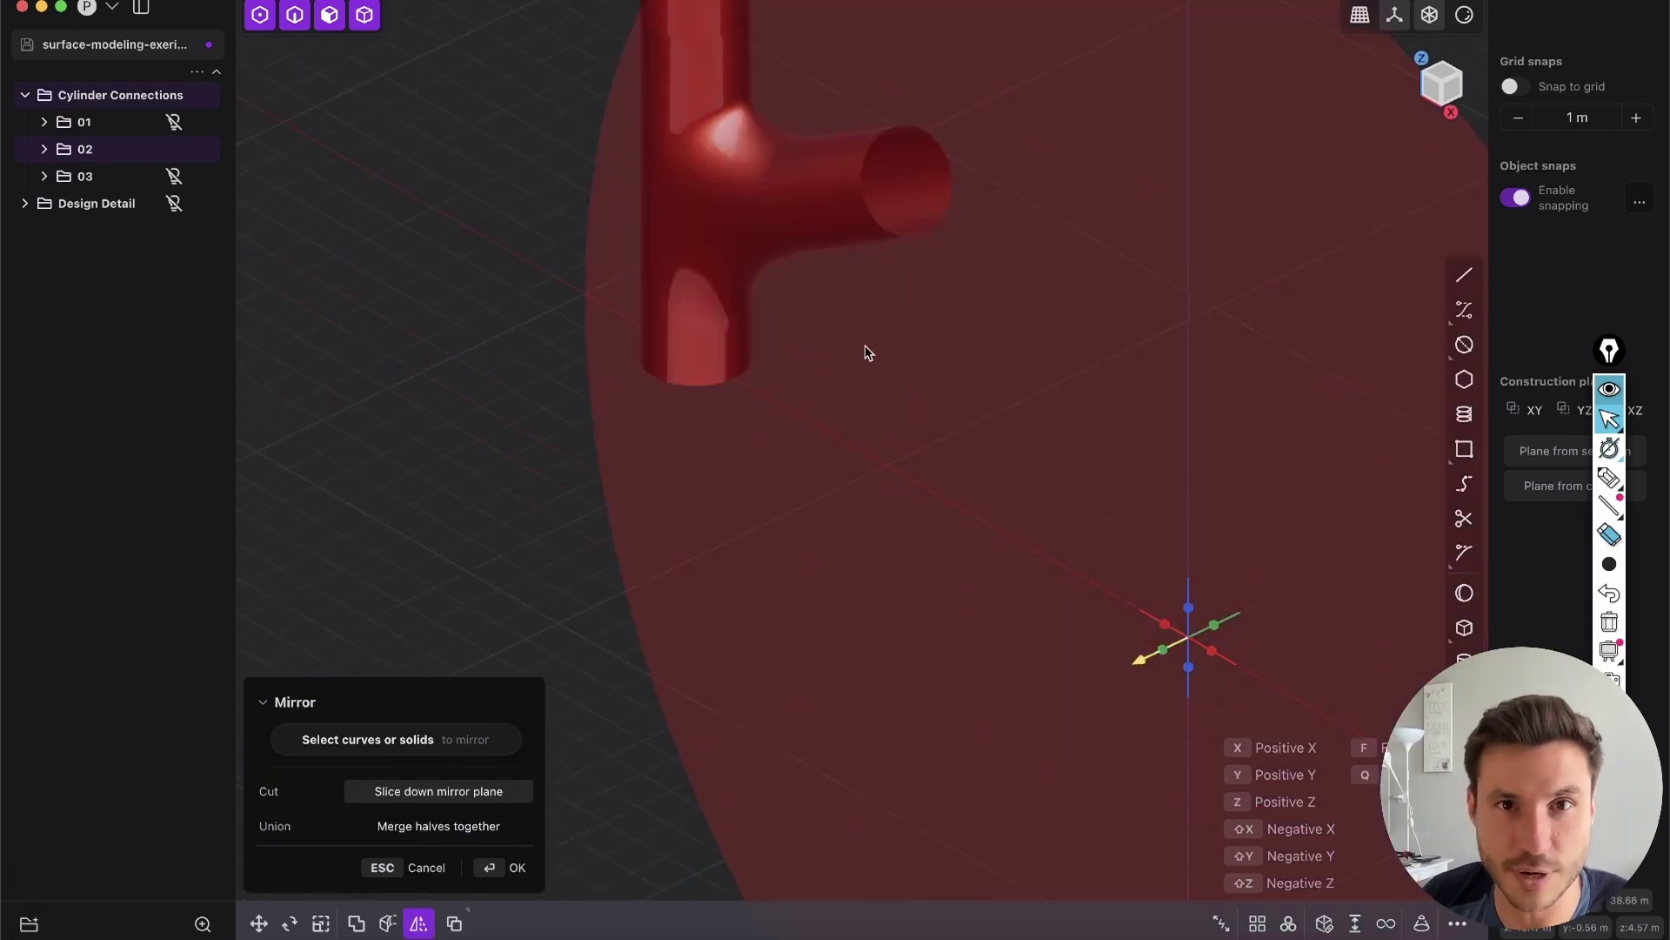
key(Escape)
key(Escape)
Examine the completed pipe junction's reflections from several angles, and hide the 02 folder.
middle_drag(868, 299, 968, 402)
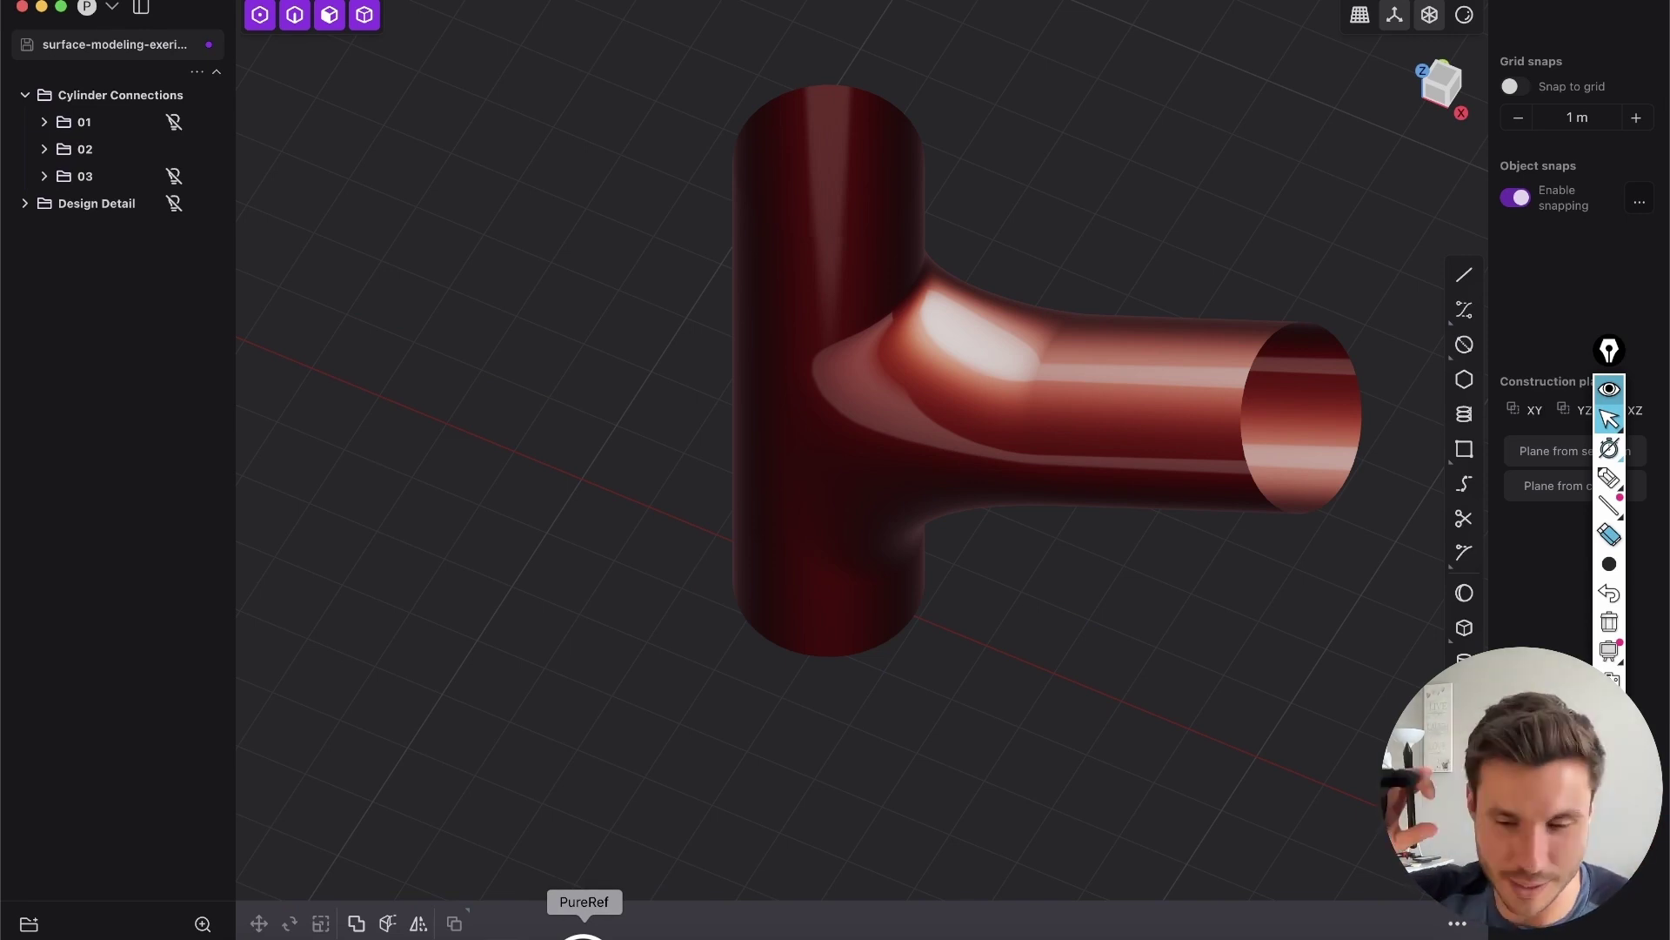
middle_drag(910, 364, 986, 279)
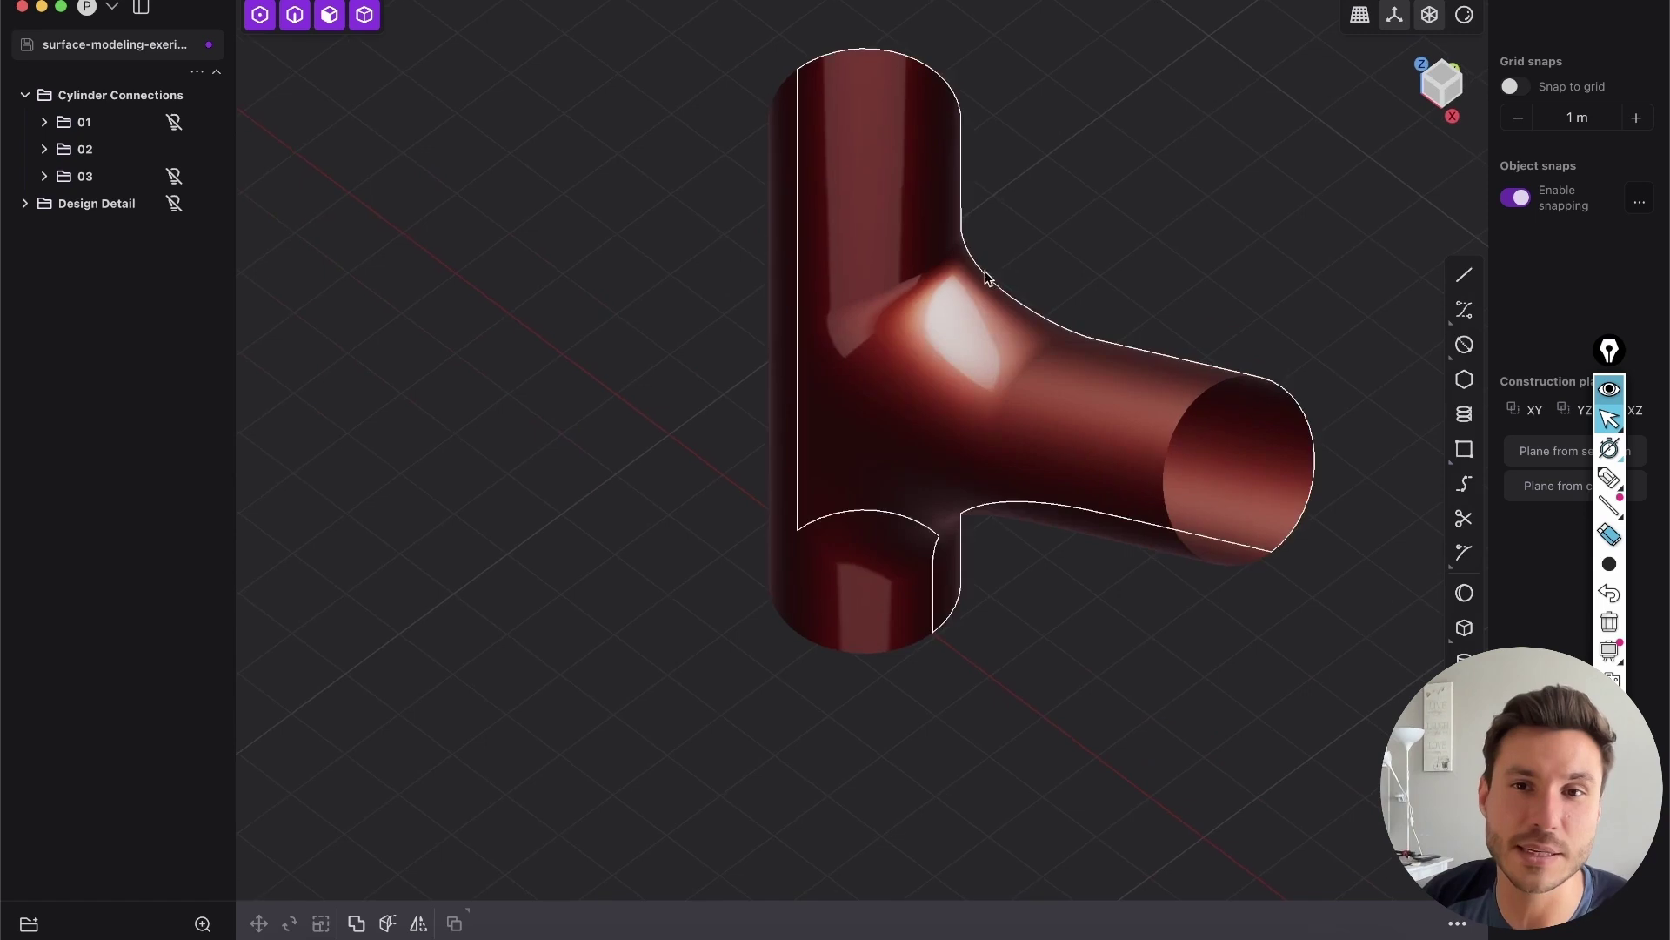
shift+middle_drag(1057, 458, 911, 383)
scroll(754, 453, down, 3)
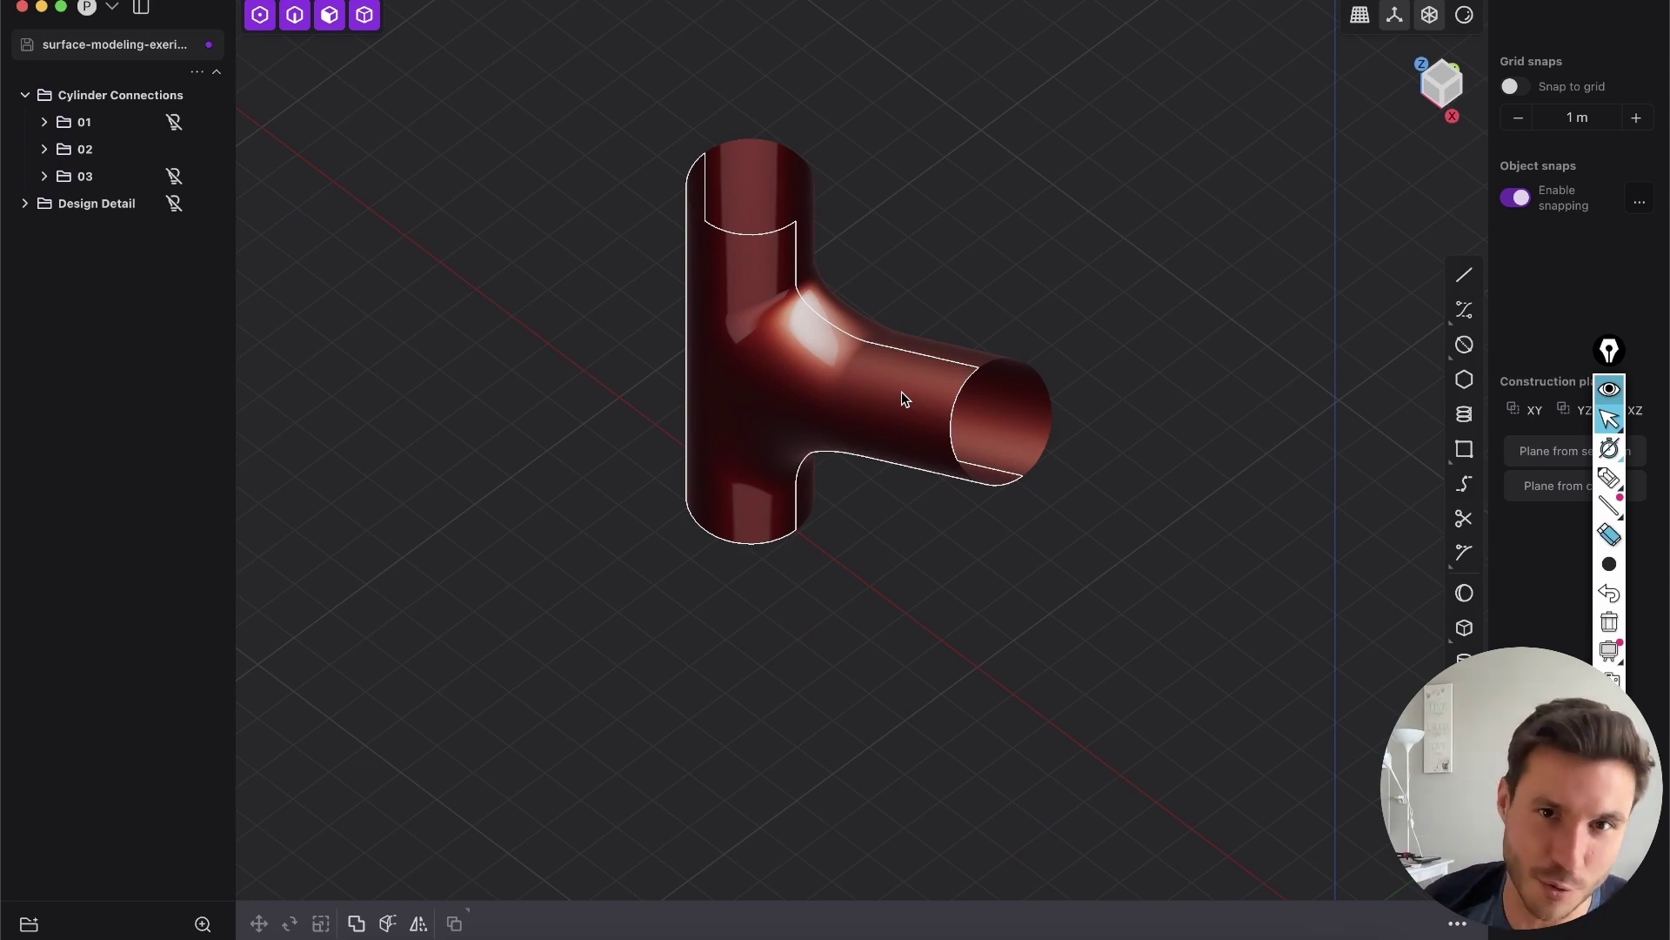
right_drag(800, 402, 758, 496)
click(174, 149)
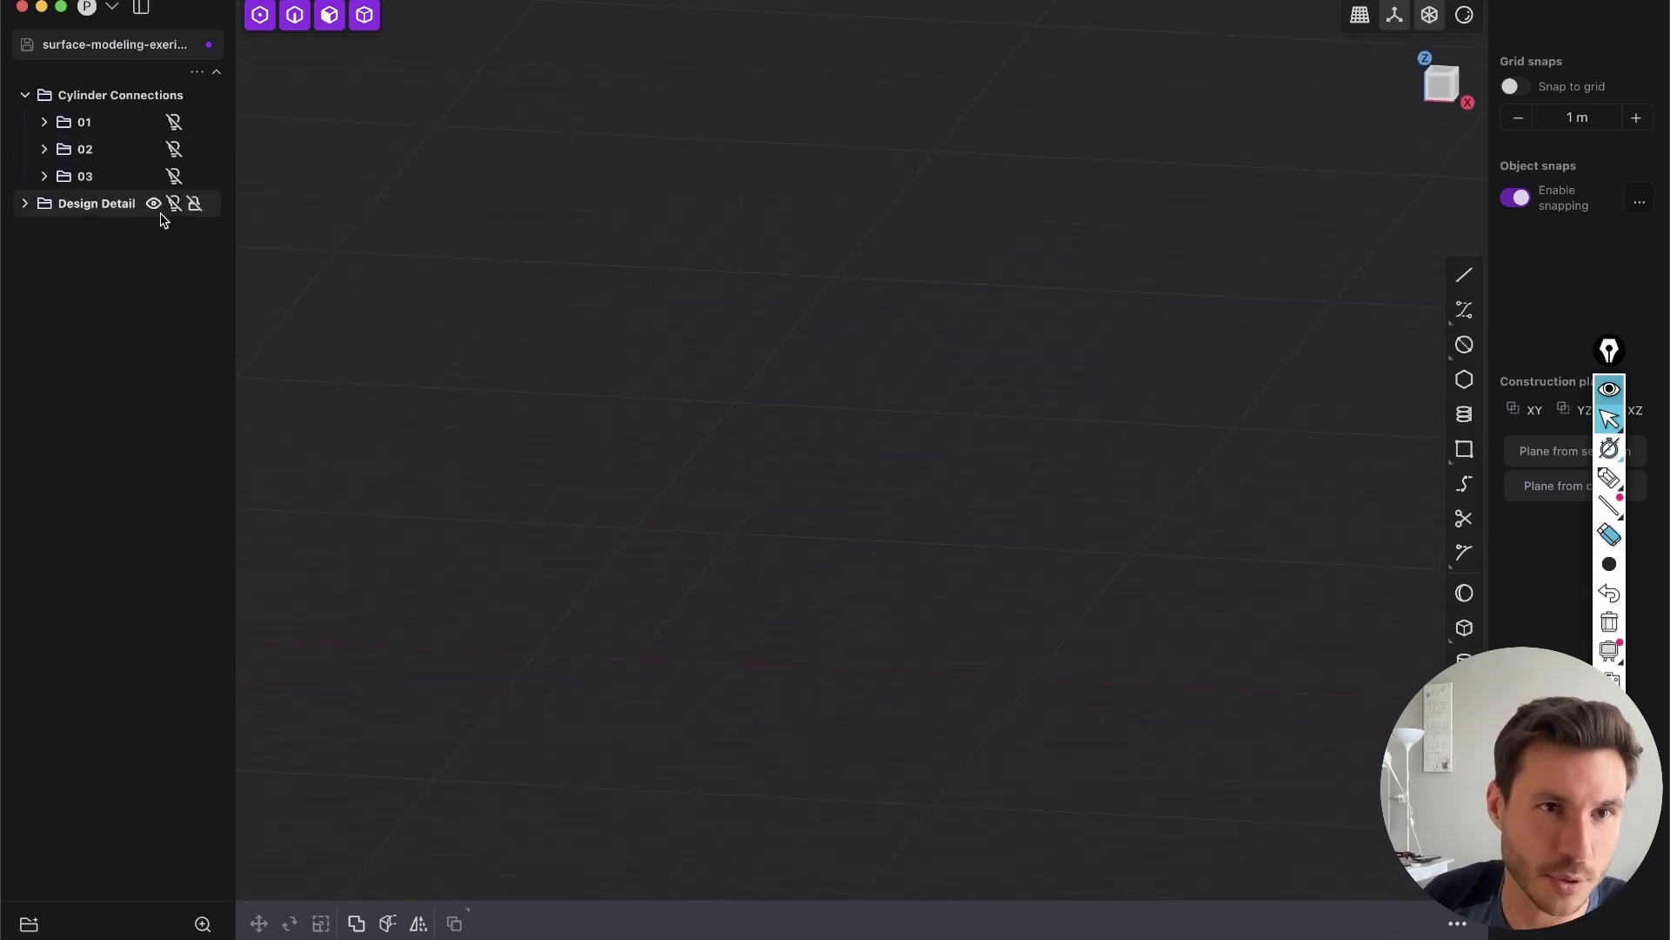